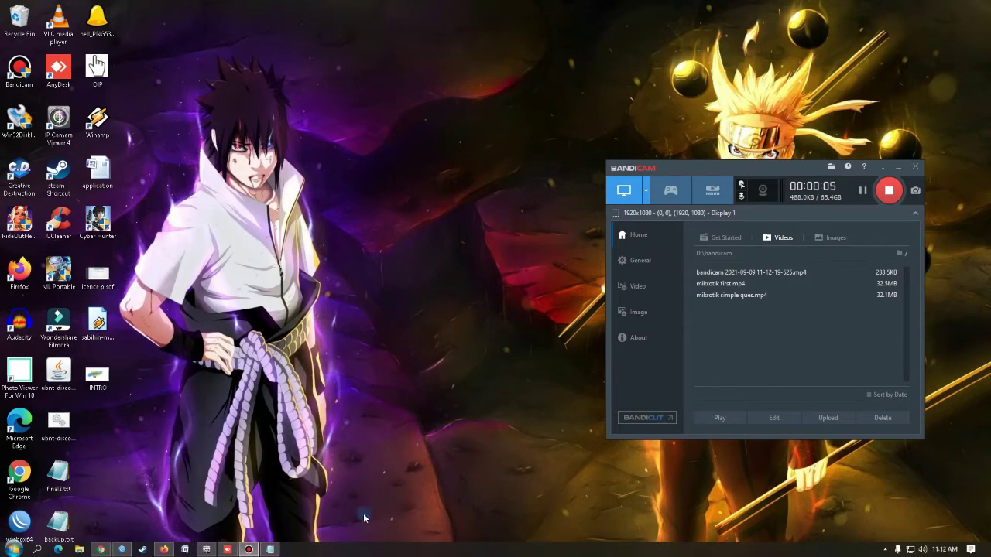
- Switch to the WinBox session and close the dialog left open over the firewall window
mouse_move(227, 551)
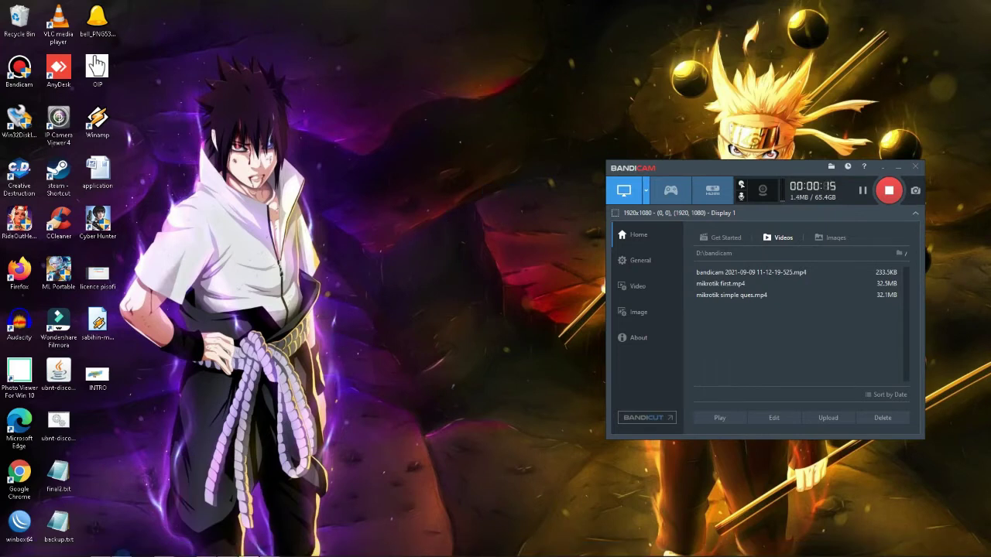
mouse_move(123, 553)
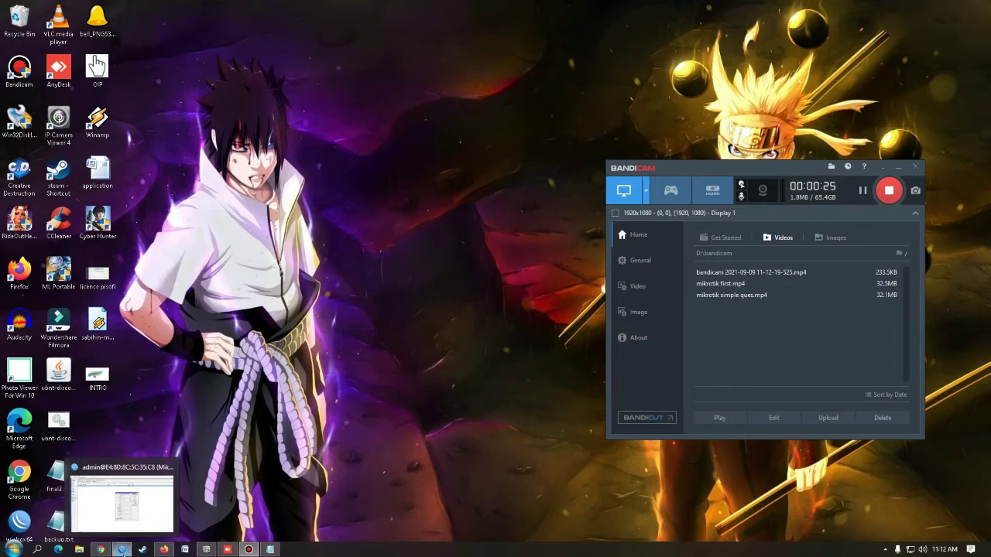
click(122, 552)
click(648, 178)
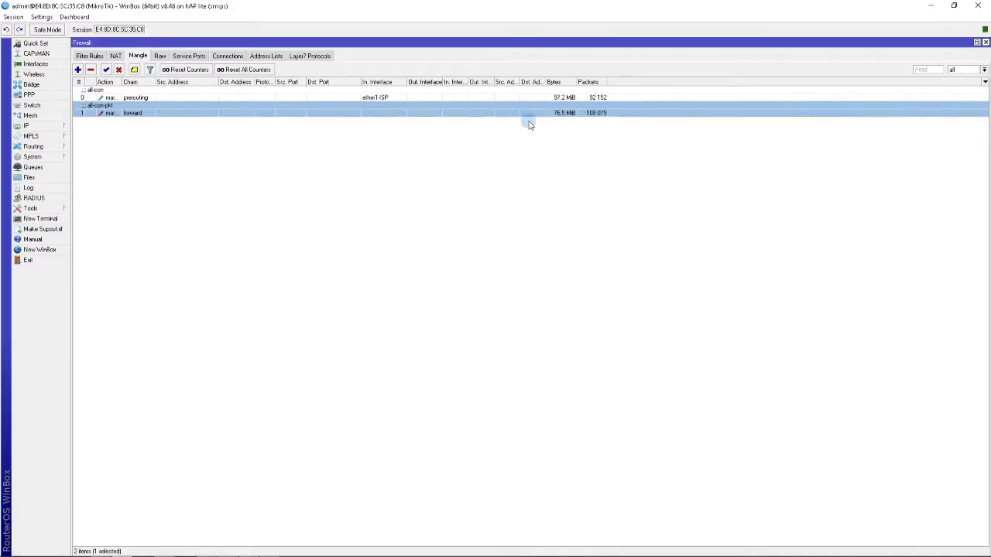
- Delete all existing firewall mangle rules and close the Firewall window
click(141, 99)
key(ctrl+a)
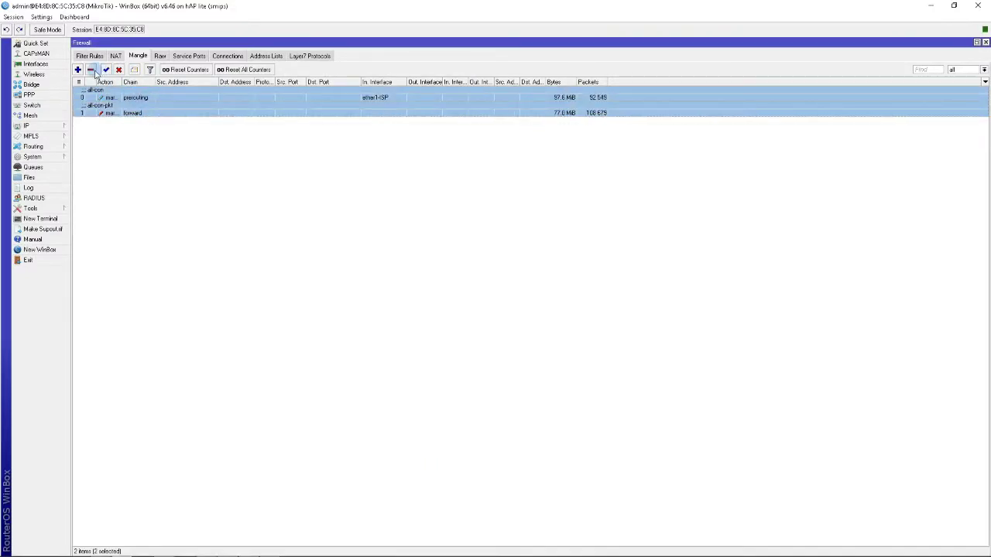
click(91, 70)
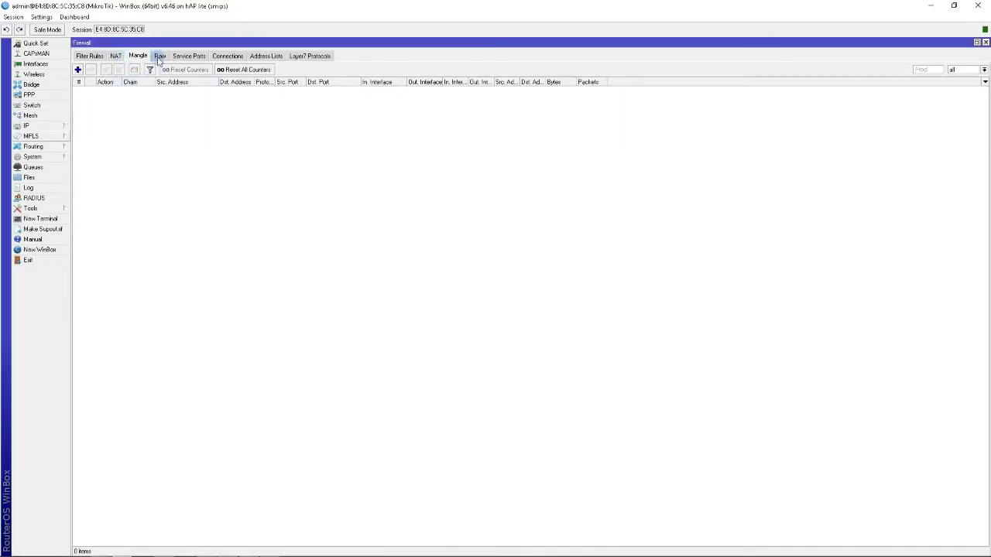
click(986, 43)
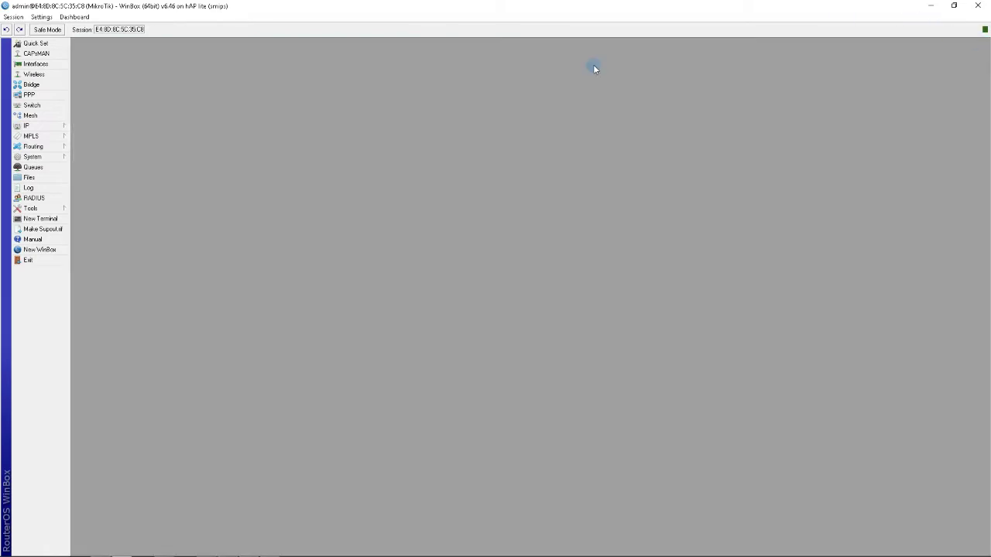
- Check the queue tree for existing entries and close the queue list
click(54, 127)
click(24, 127)
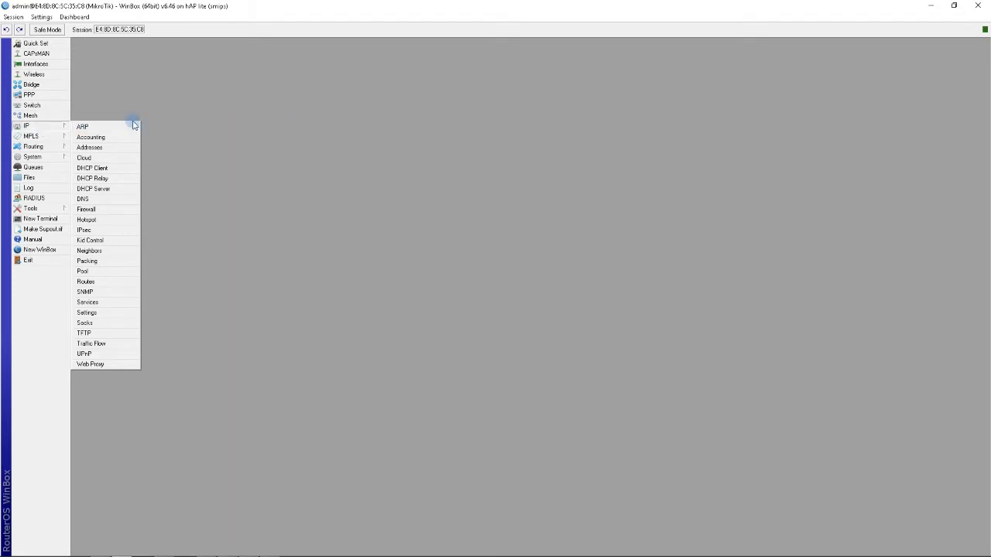
click(518, 164)
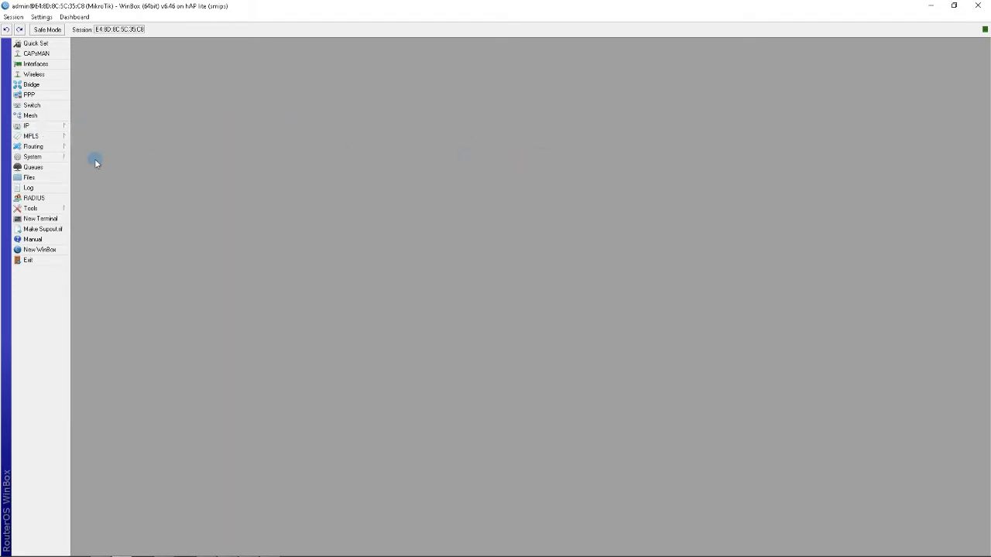
click(48, 169)
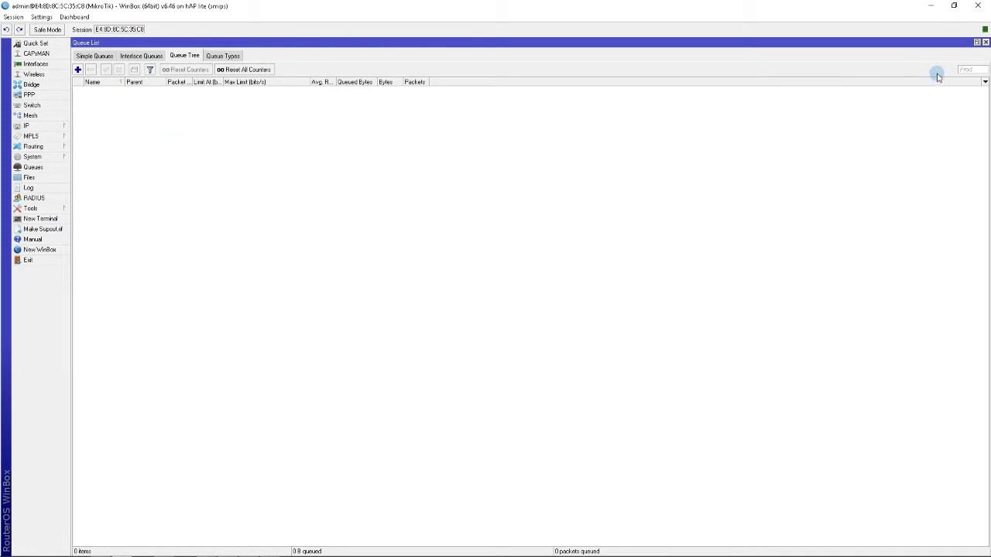
click(985, 43)
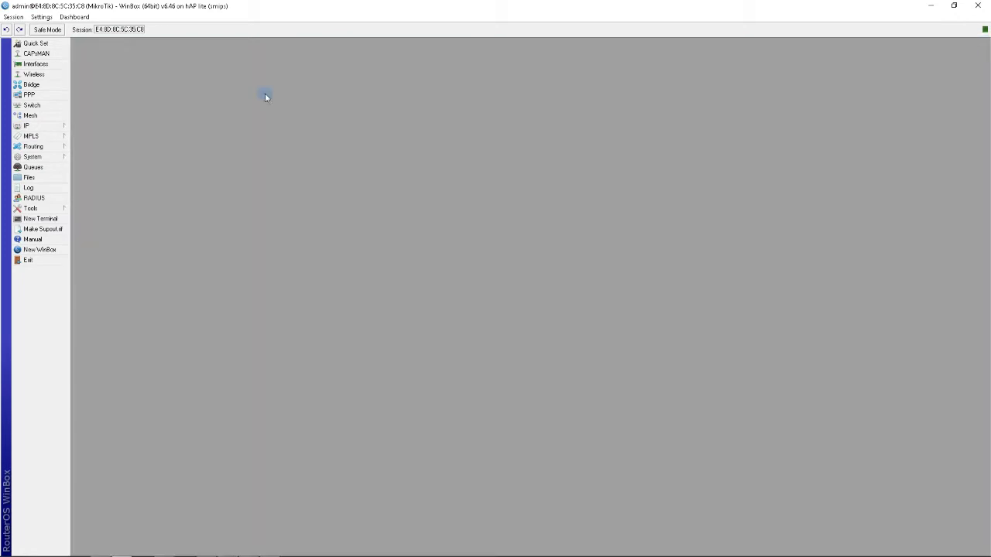
- Start a new firewall mangle rule in the prerouting chain with ether1-ISP as the incoming interface
click(55, 128)
click(107, 213)
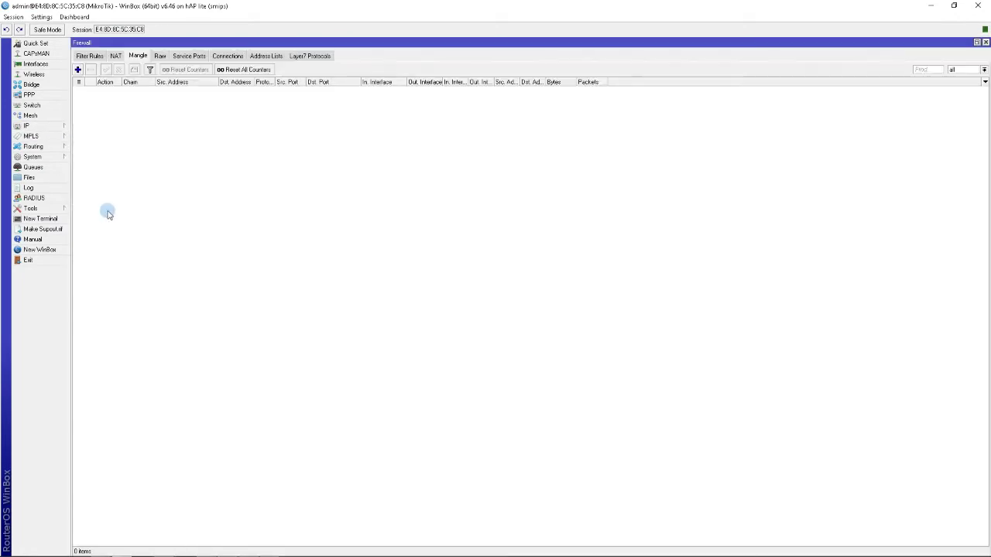
click(79, 71)
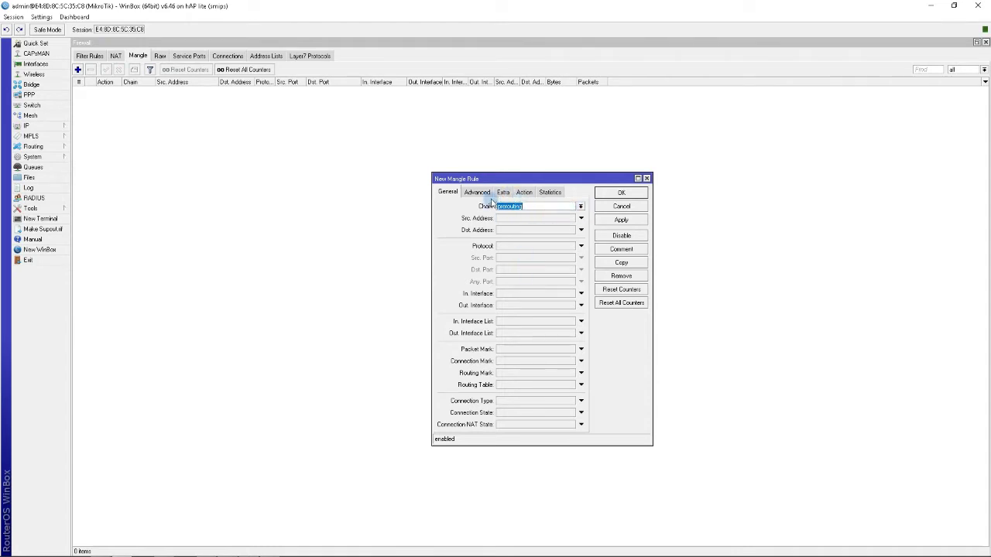
click(573, 294)
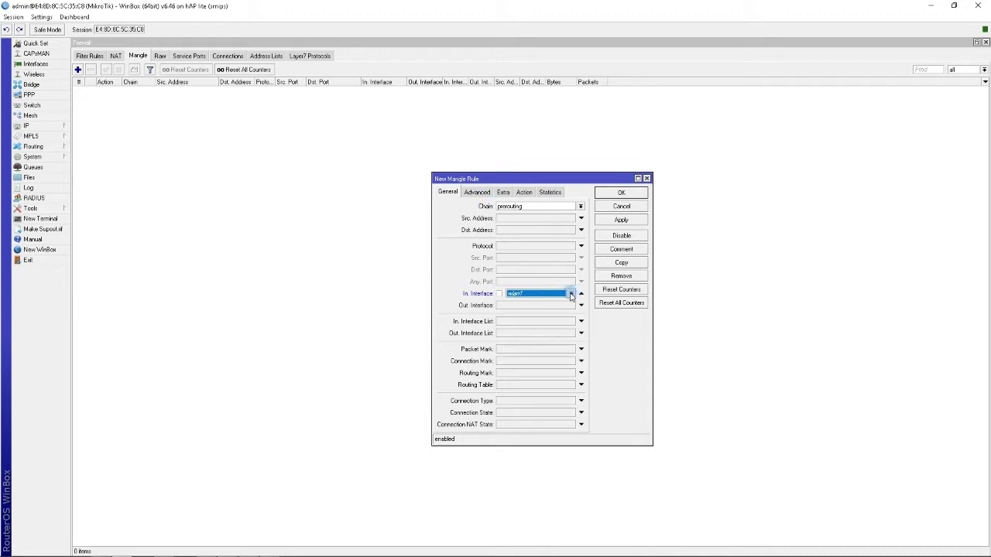
click(571, 295)
click(534, 339)
- Set the rule's action to mark connection with the new connection mark all-con
click(524, 193)
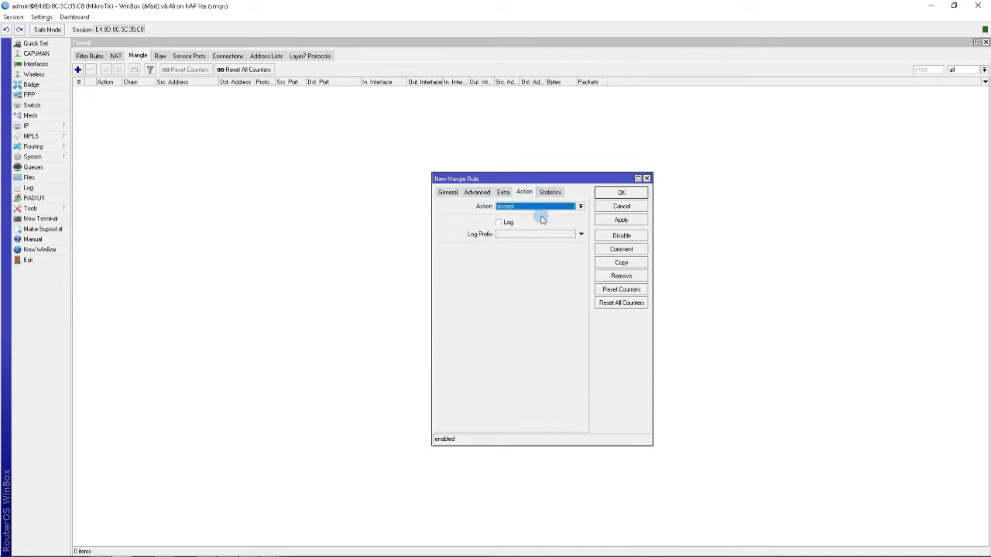
click(531, 206)
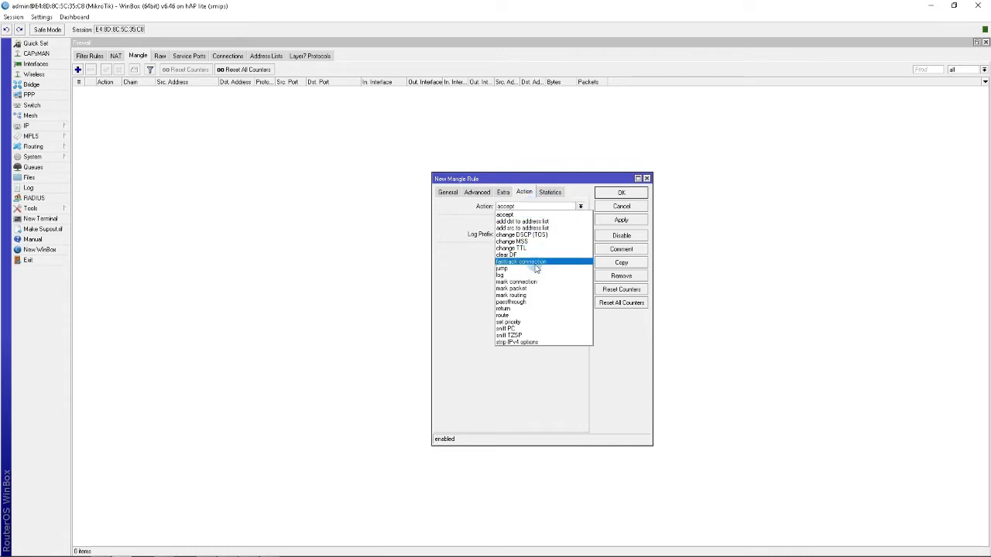
click(516, 282)
click(517, 250)
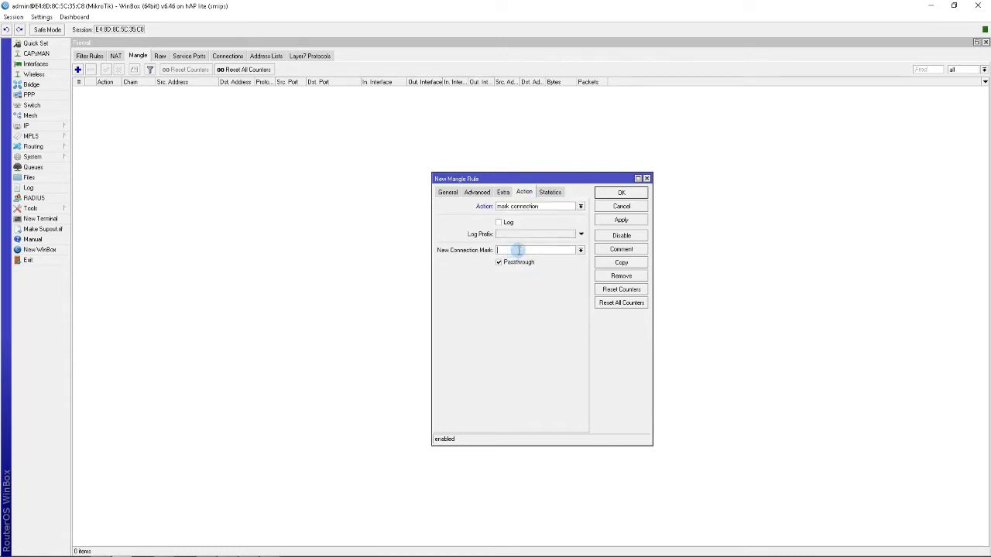
click(580, 251)
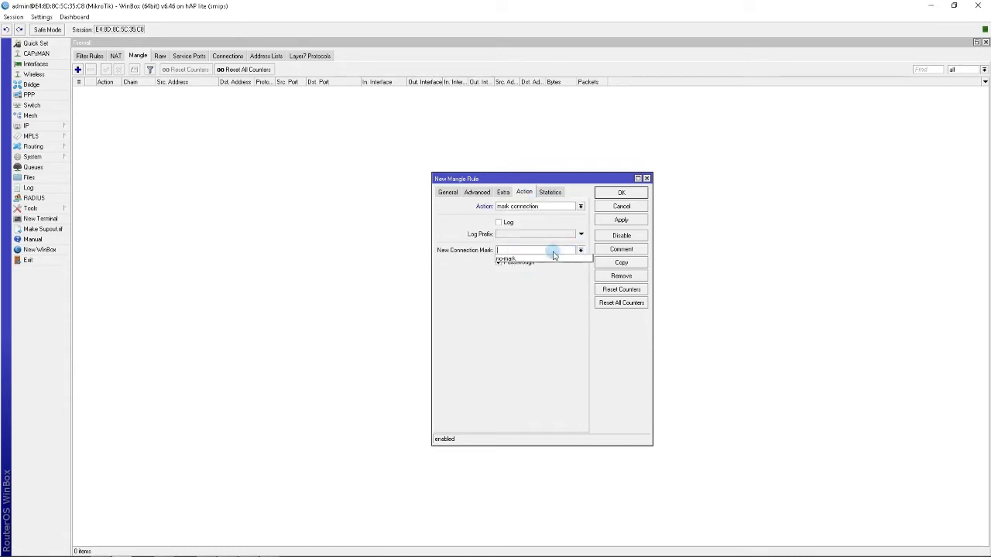
click(543, 249)
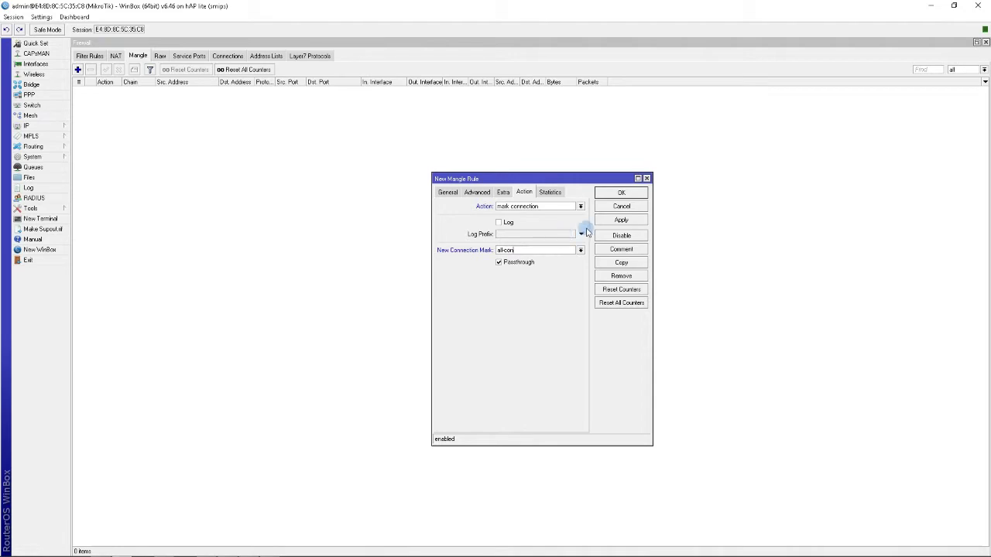
- Copy the connection mark name all-con into the rule's comment and save the rule
double_click(532, 246)
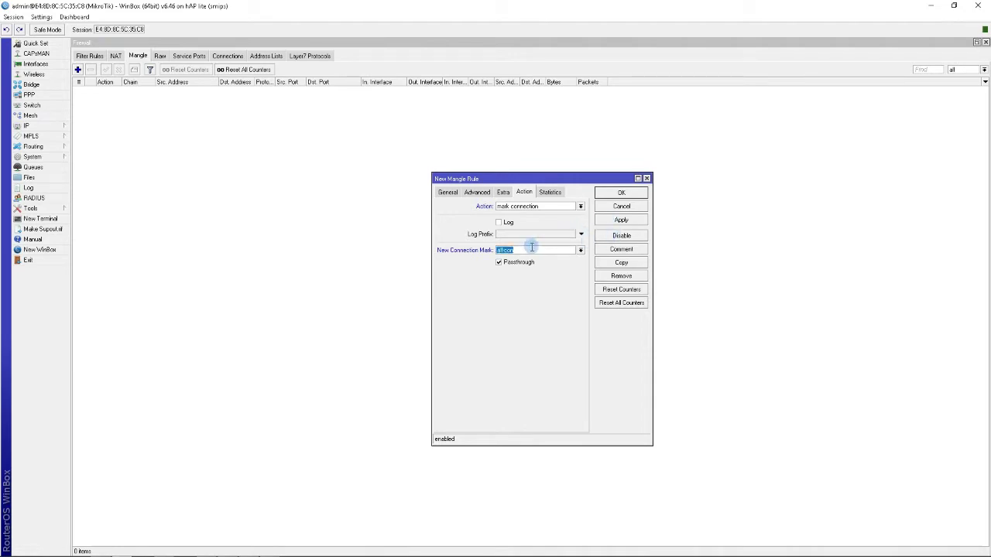
right_click(532, 248)
click(561, 268)
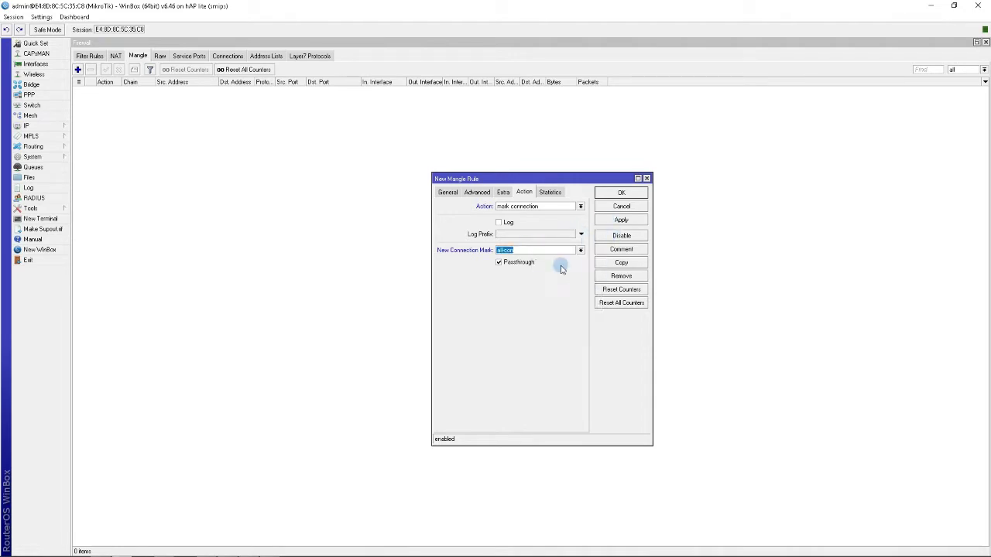
click(621, 250)
right_click(497, 294)
click(534, 340)
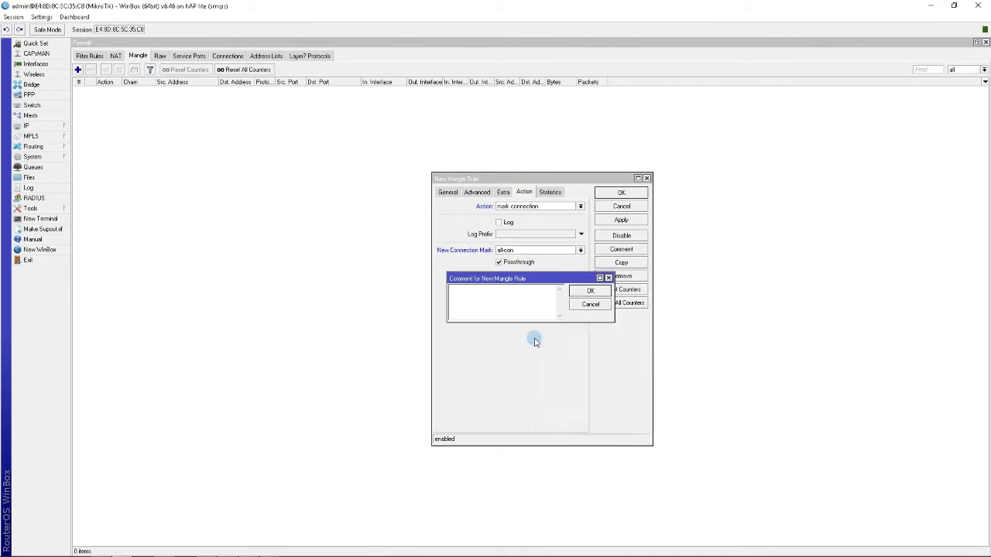
click(590, 290)
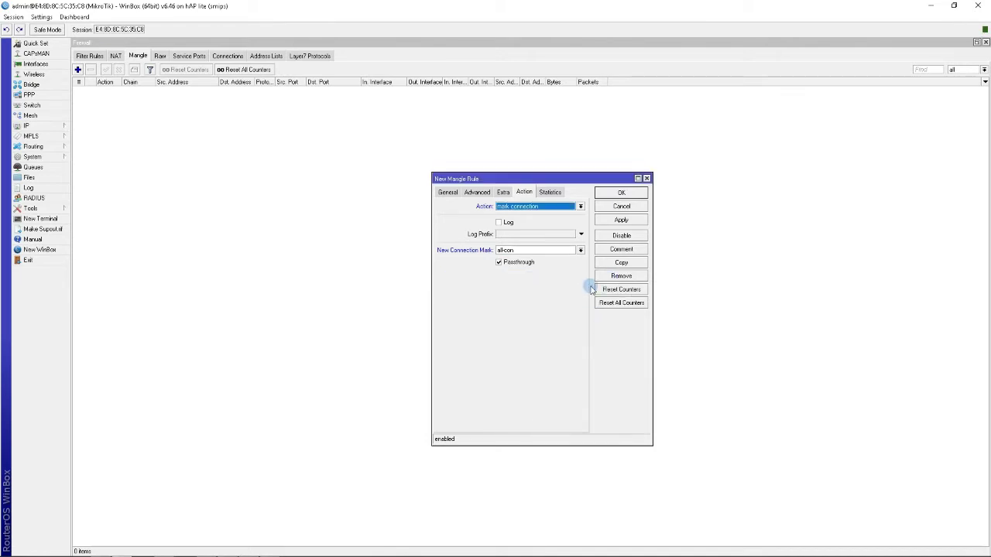
click(622, 194)
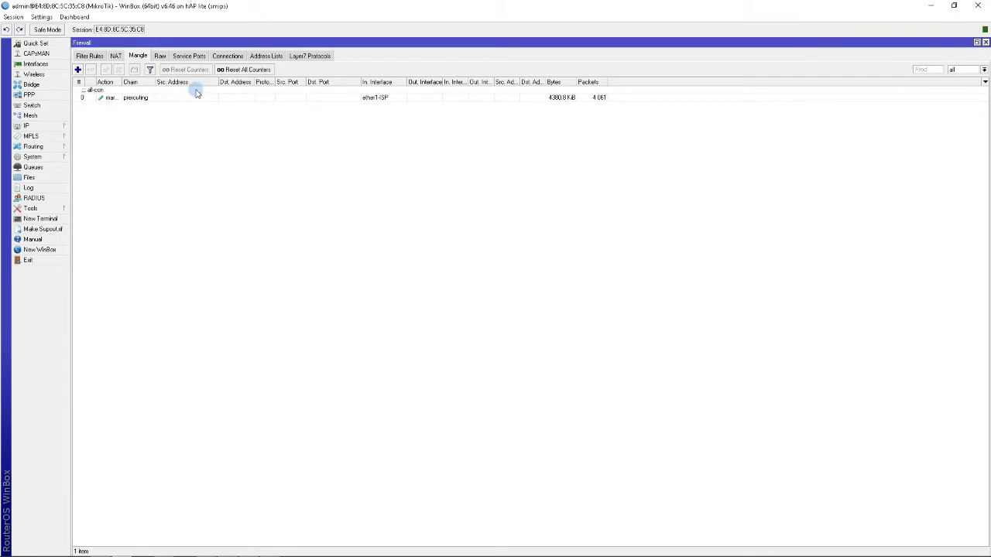
click(246, 97)
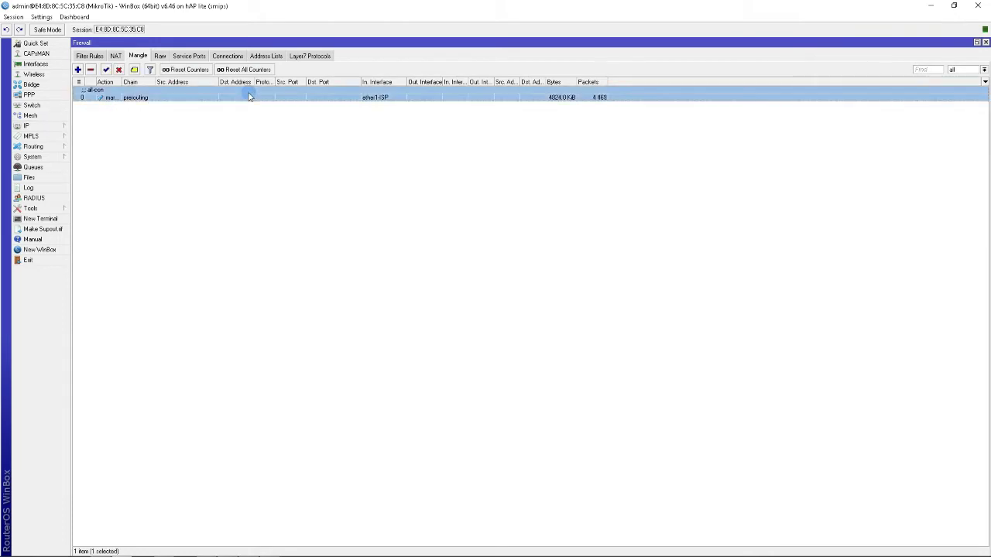
click(77, 70)
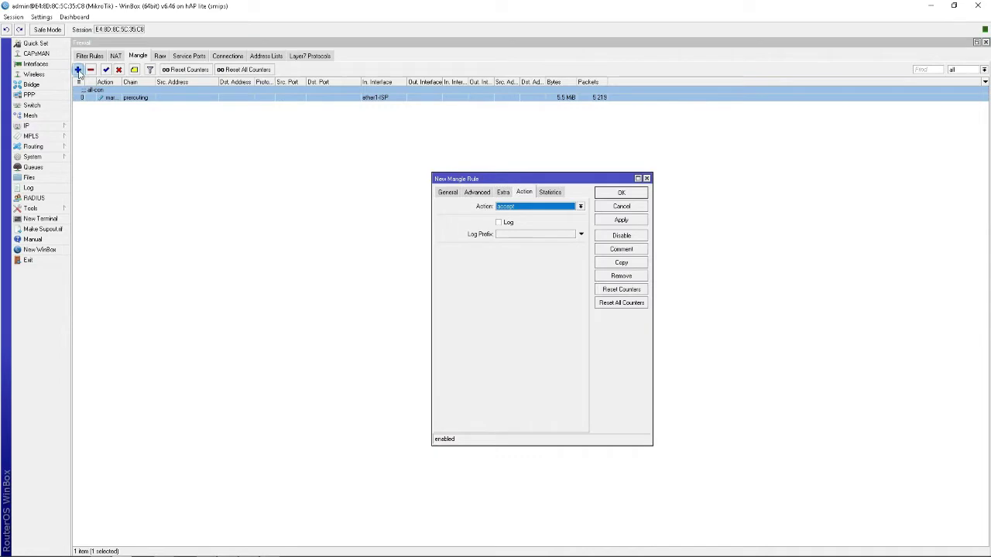
click(448, 193)
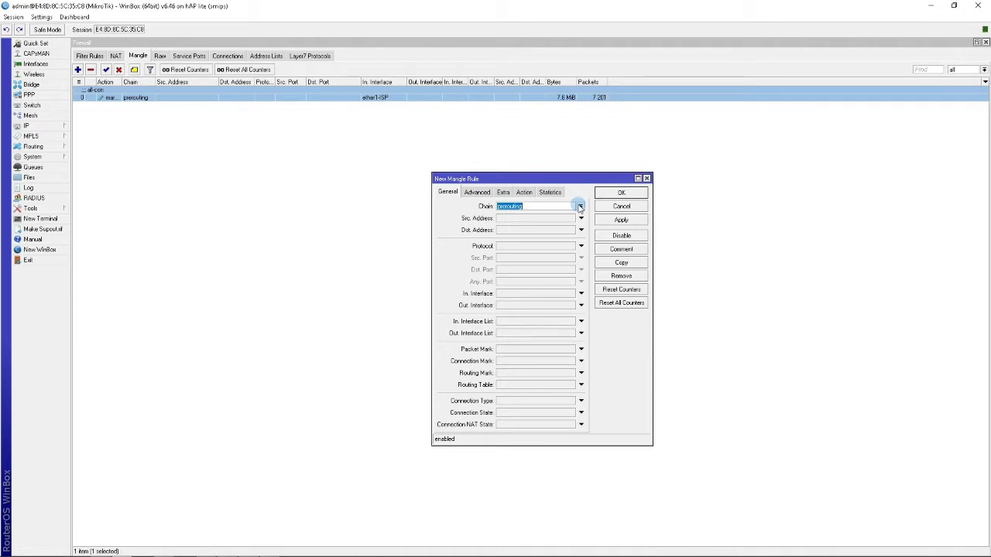
click(647, 179)
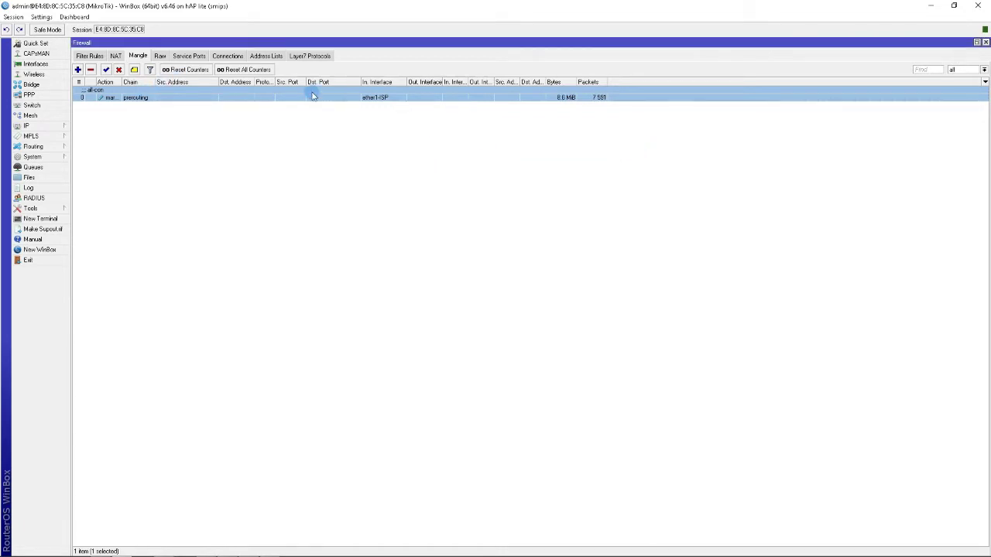
click(77, 70)
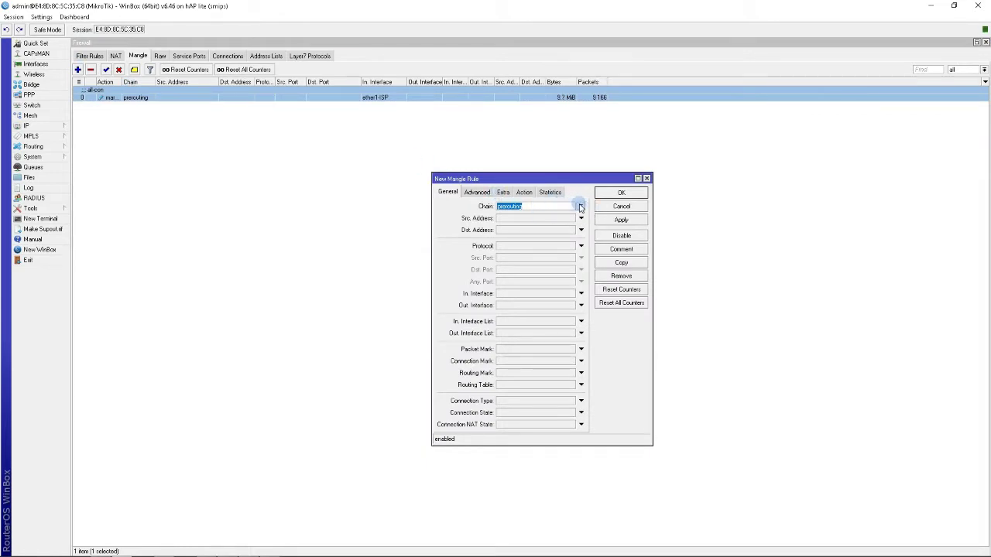
click(577, 206)
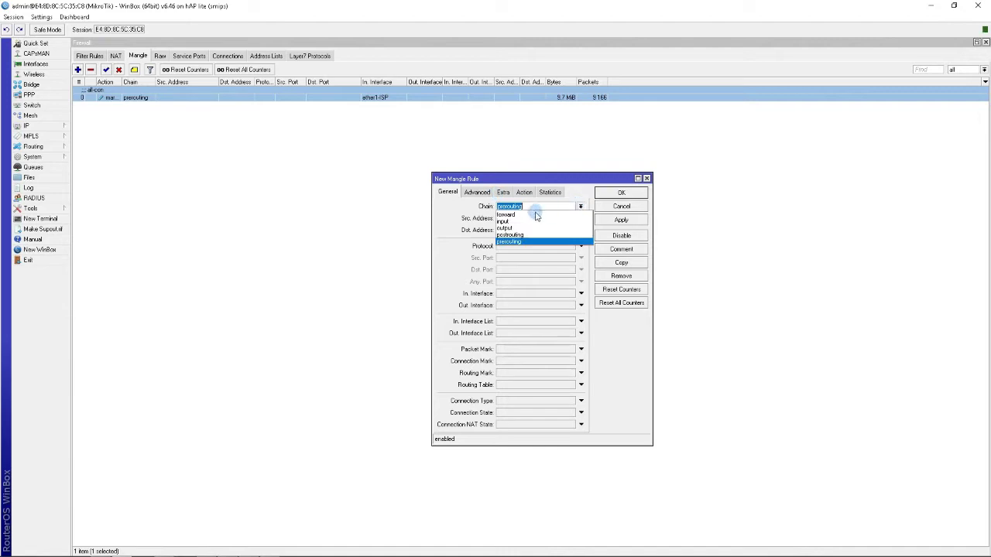
click(648, 178)
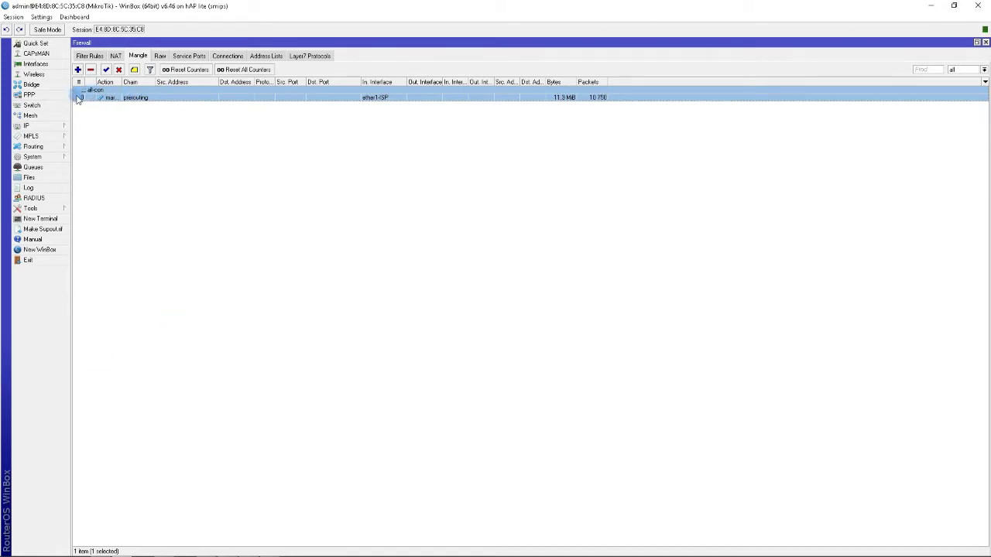
click(153, 140)
click(78, 70)
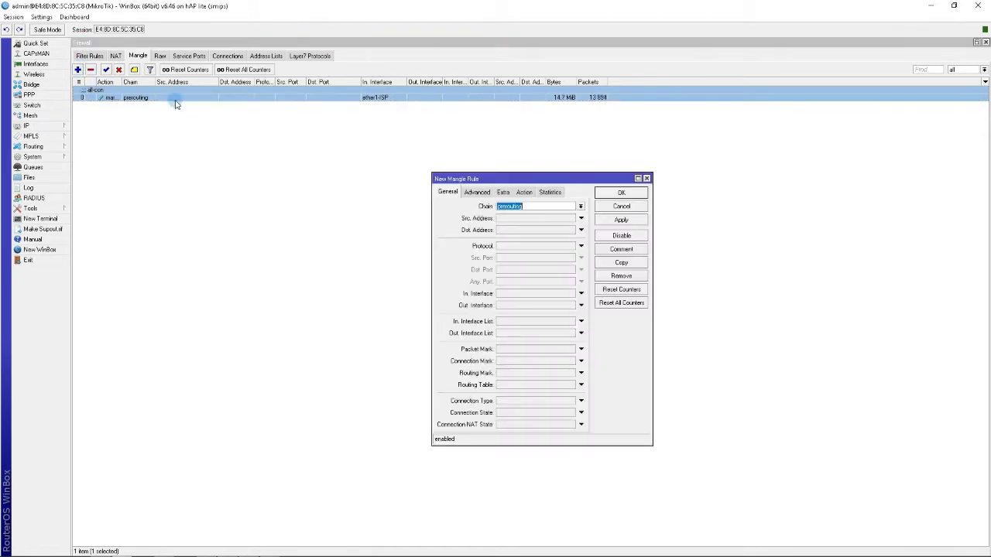
click(580, 207)
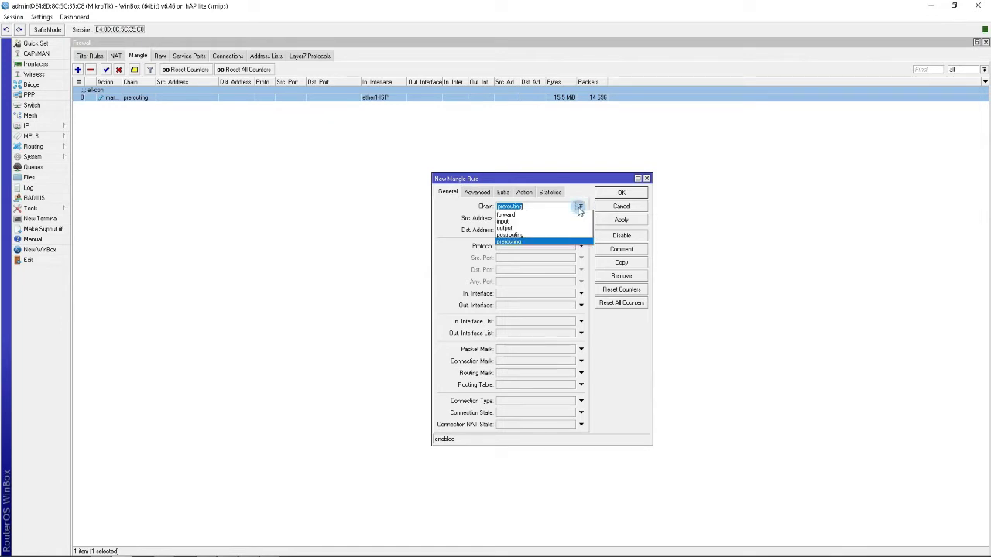
click(523, 218)
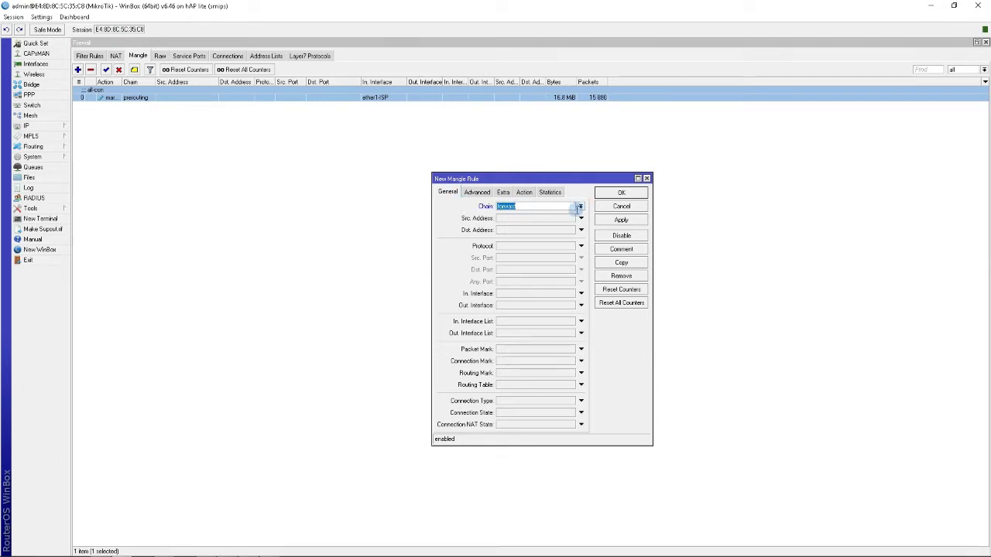
click(569, 247)
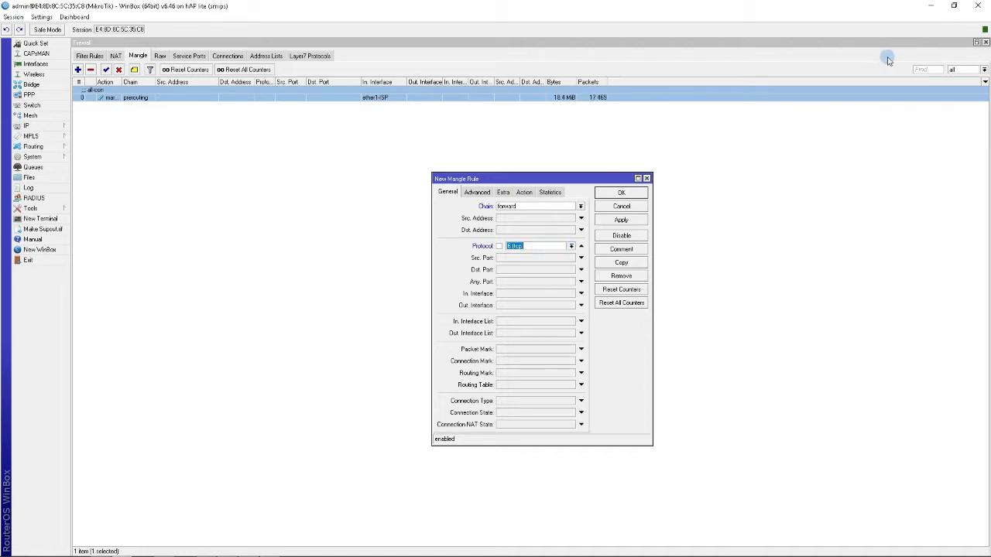
- Restore the WinBox window to a smaller size and switch to Firefox to show the Steam Support page of required ports
click(952, 7)
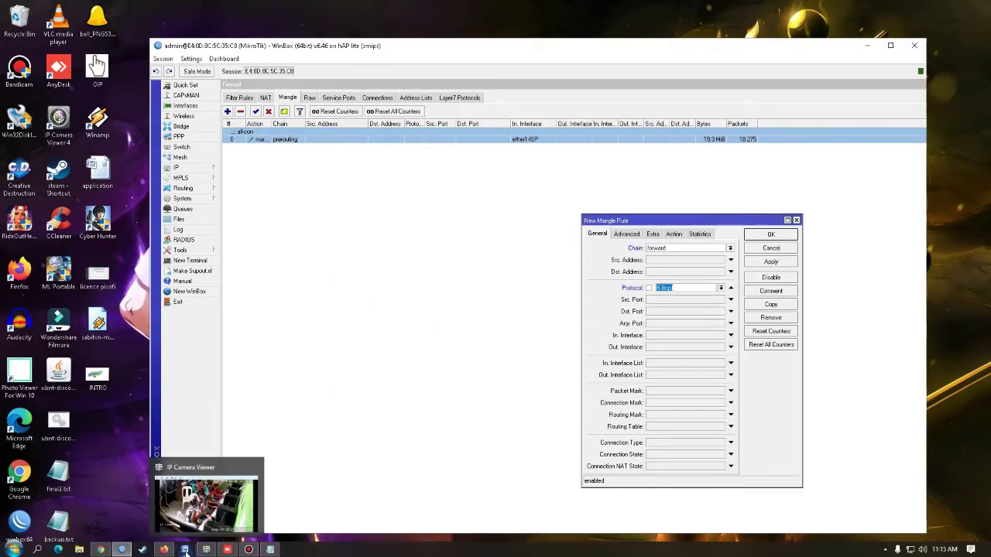
click(165, 551)
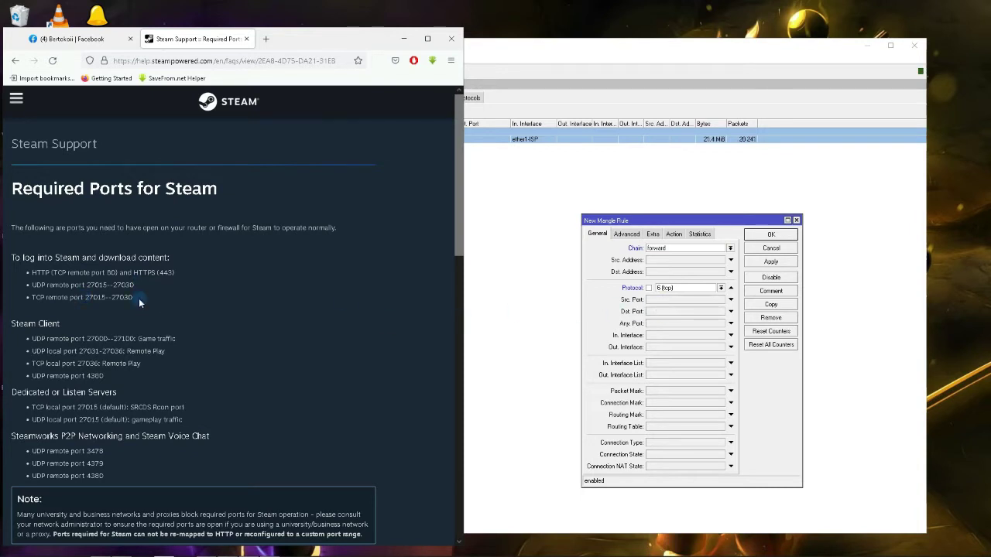
click(661, 314)
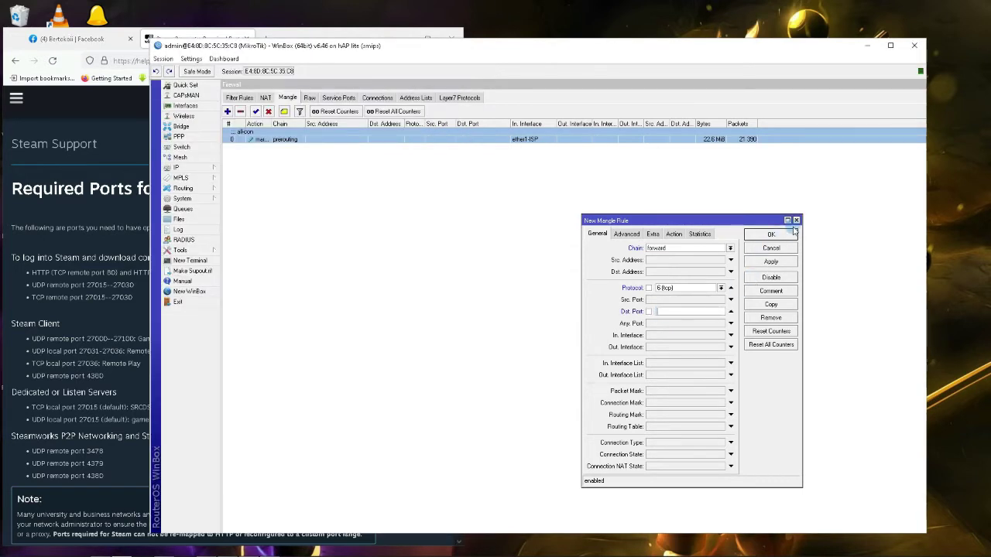
click(731, 311)
click(663, 301)
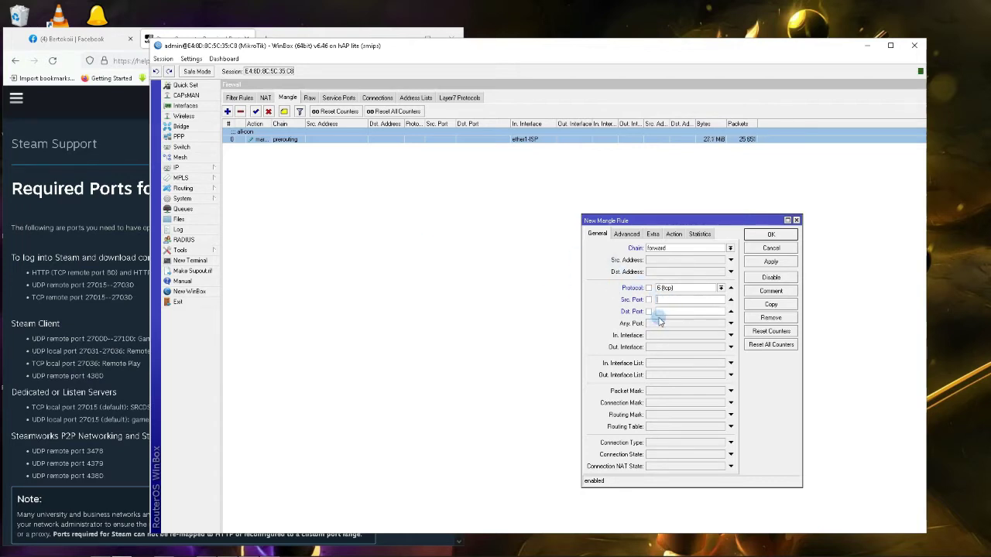
click(670, 299)
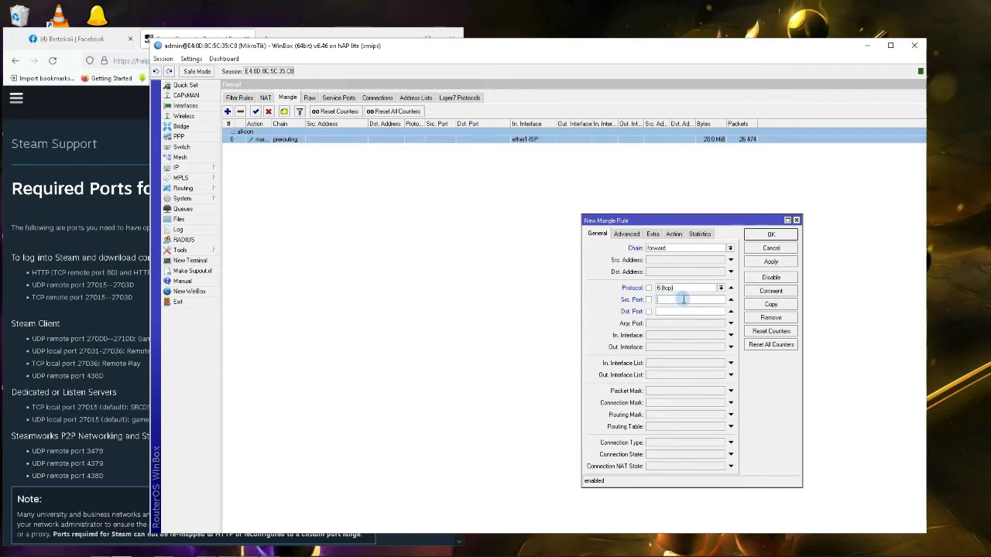
click(728, 311)
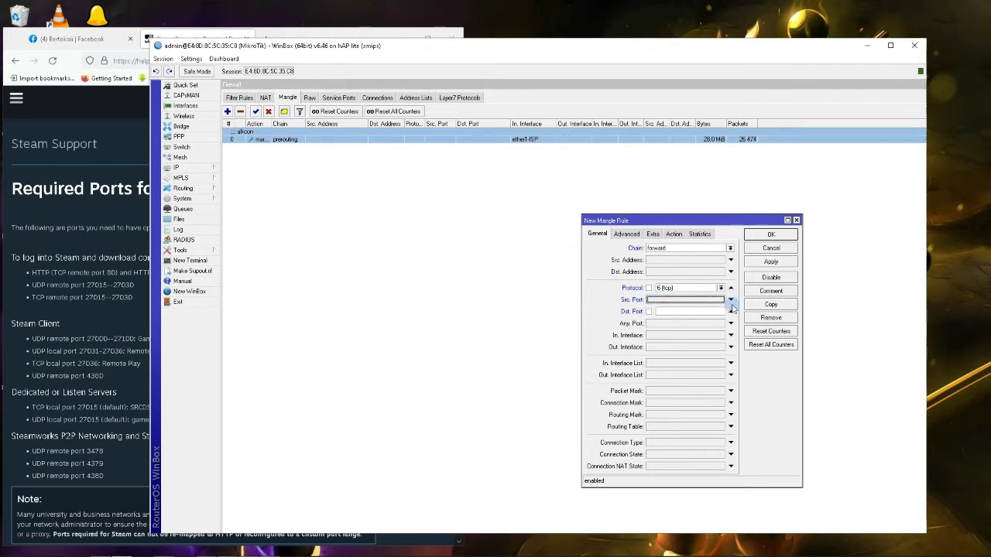
click(662, 324)
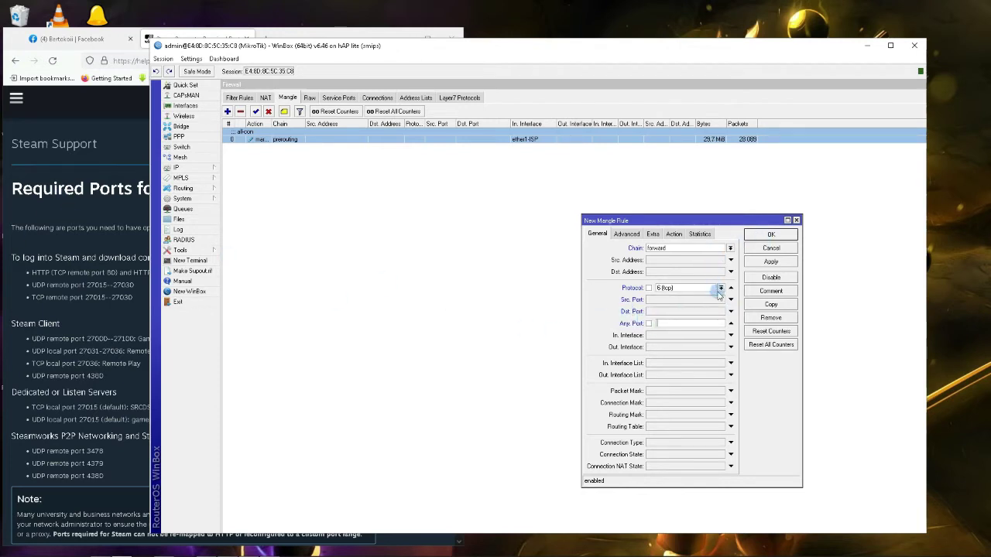
click(796, 220)
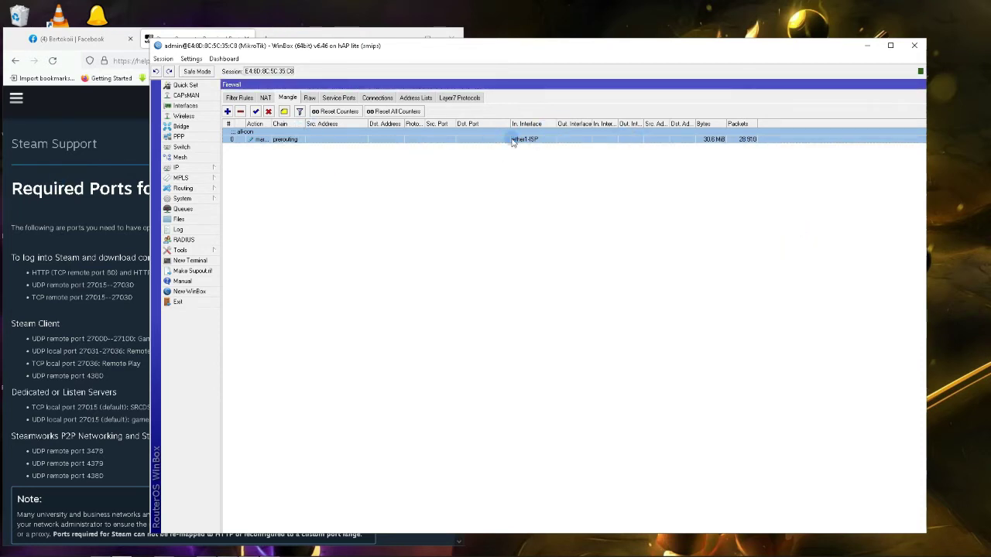
- Start a new mangle rule in the prerouting chain with bridge-LAN as the incoming interface
click(228, 111)
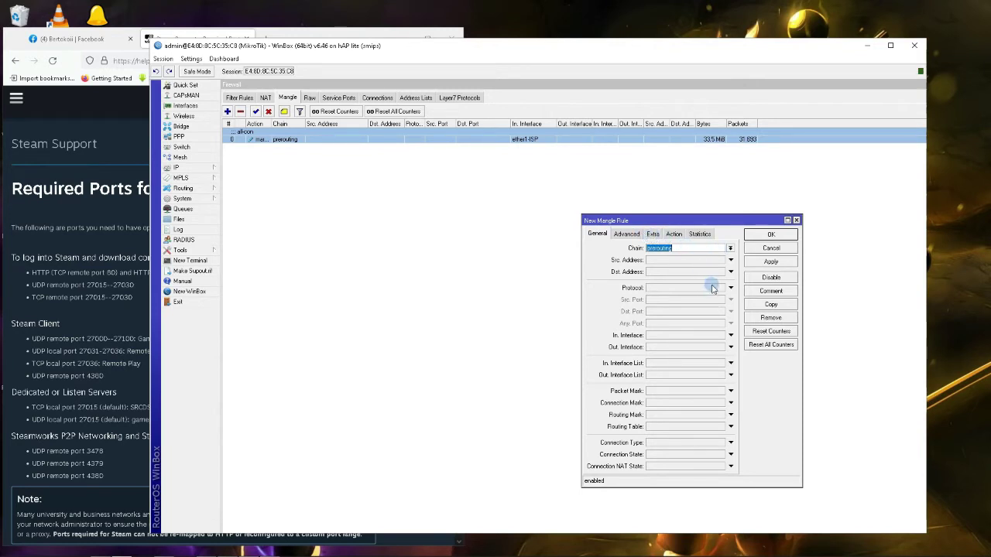
click(729, 337)
click(721, 335)
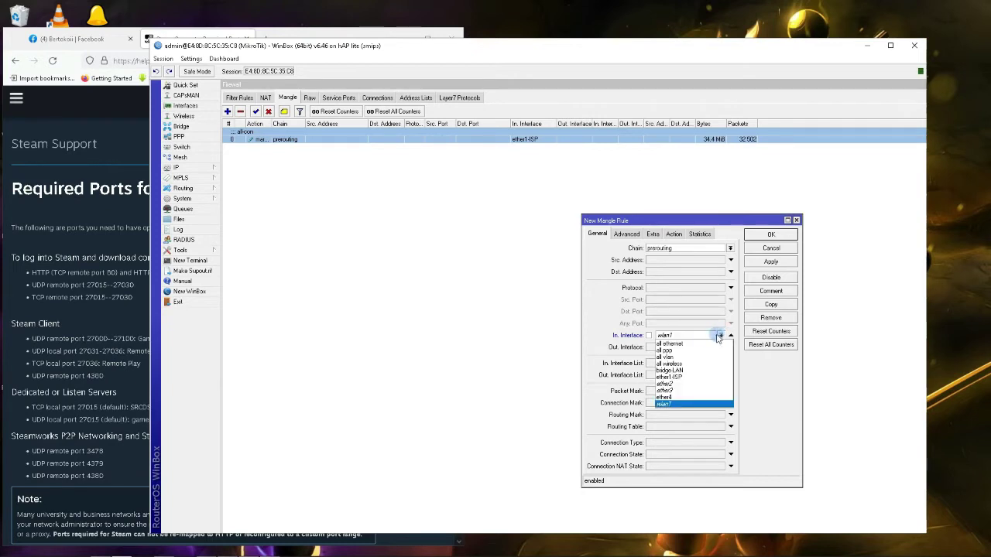
click(682, 371)
- Set the rule's action to mark connection with the new connection mark Up-con
click(674, 234)
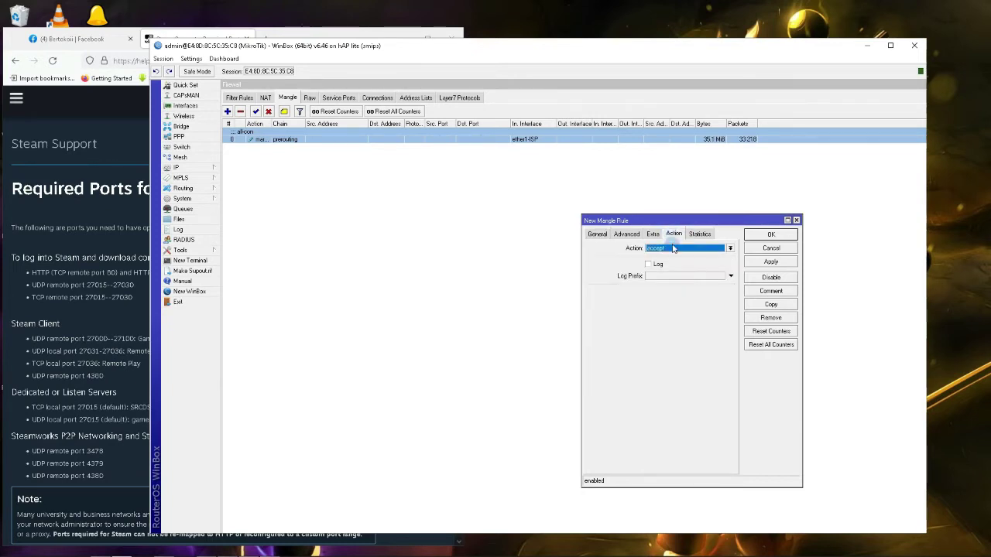
click(672, 248)
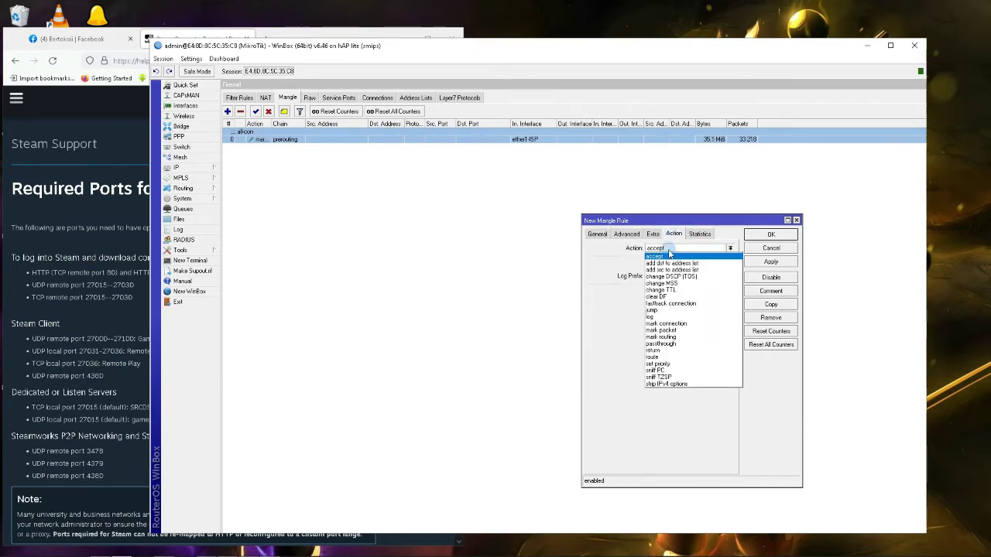
click(694, 329)
click(670, 292)
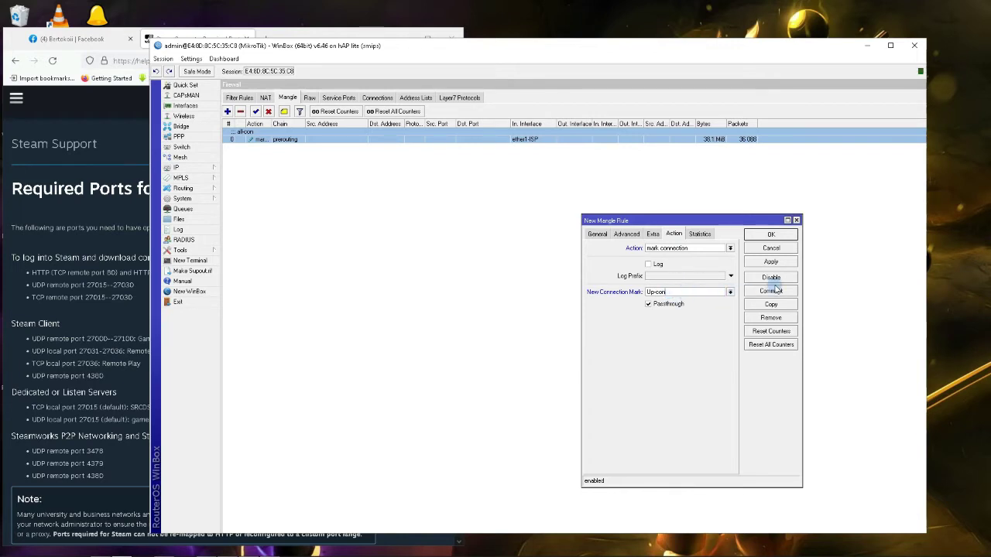
- Copy the connection mark name Up-con into the rule's comment
right_click(690, 292)
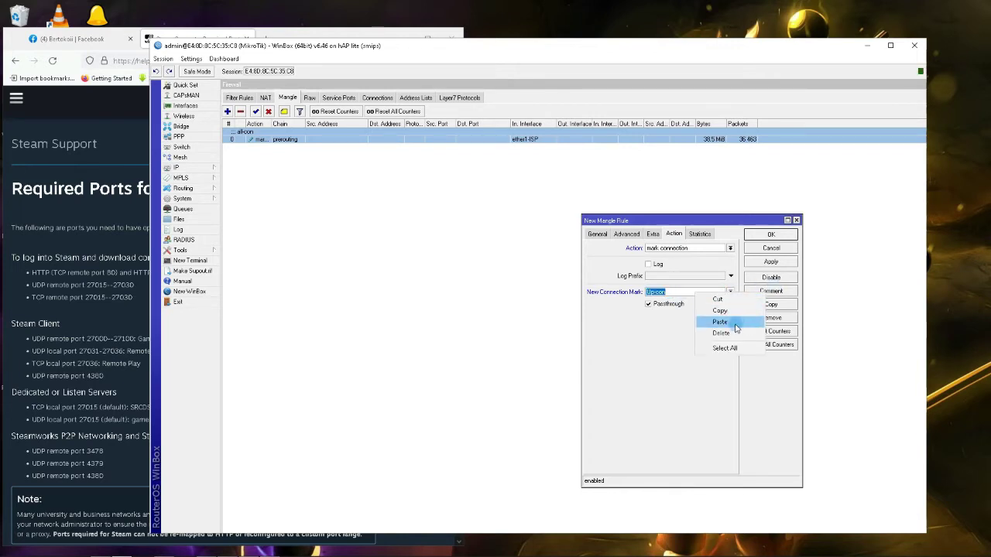
click(720, 313)
click(771, 292)
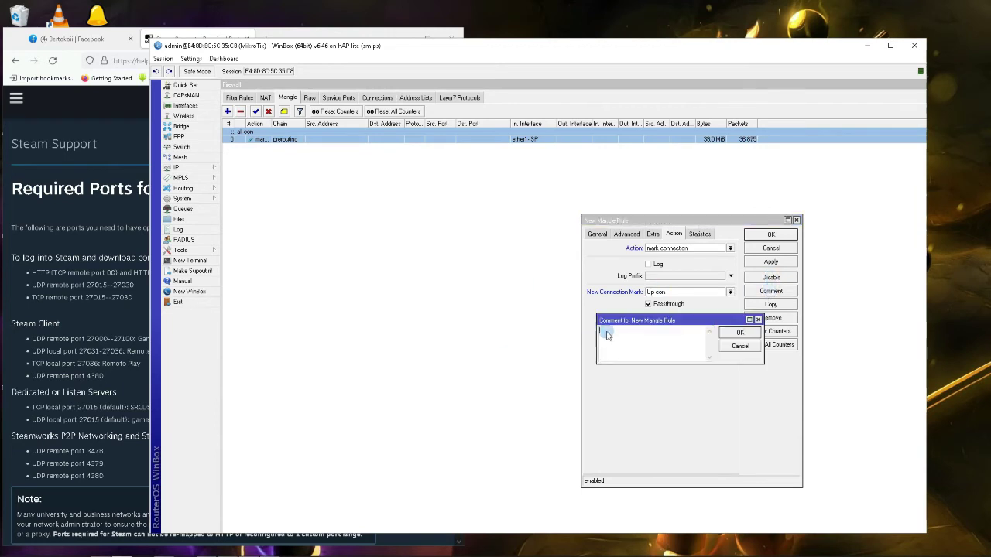
right_click(636, 338)
click(679, 382)
click(734, 333)
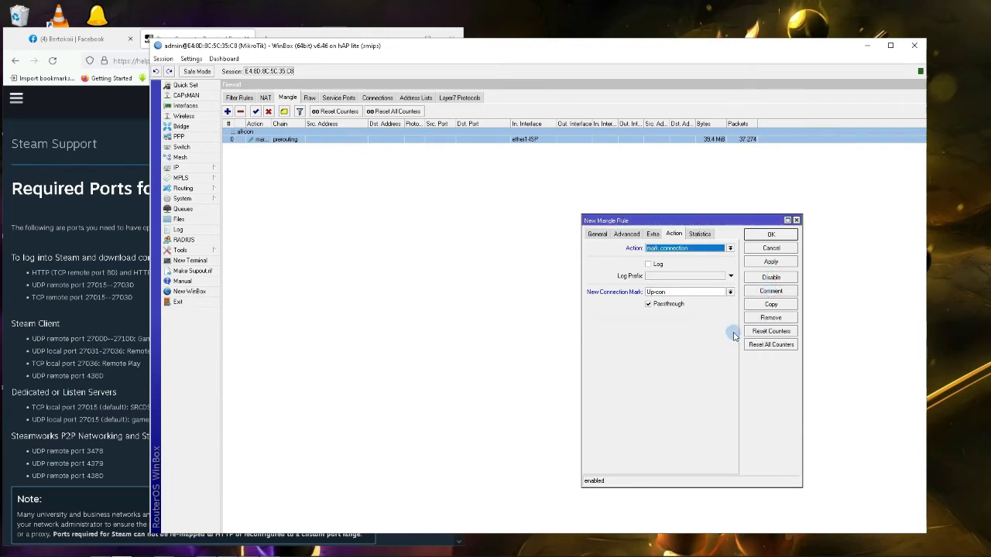
- Review the Up-con rule's general and action settings, keeping passthrough enabled, and save the rule
click(648, 304)
click(661, 293)
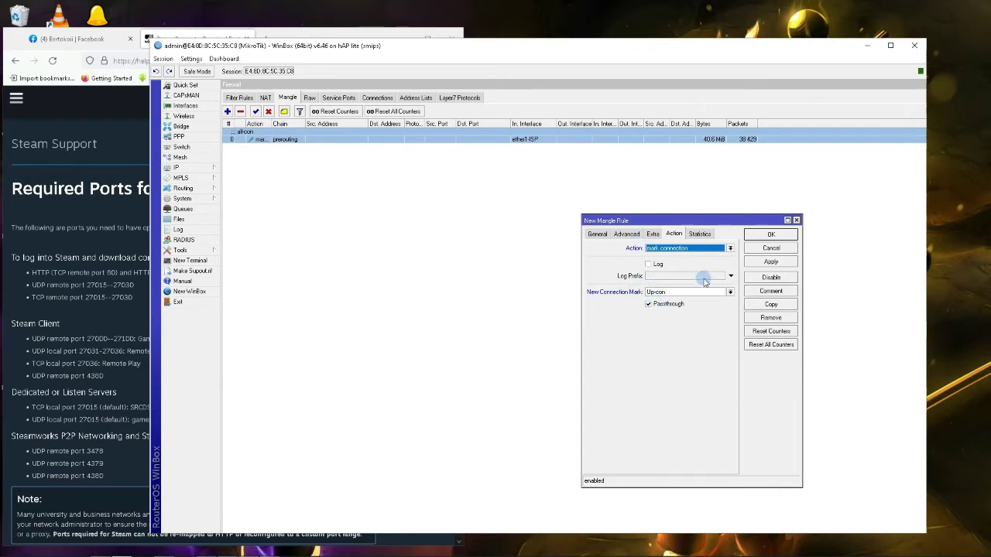
click(698, 287)
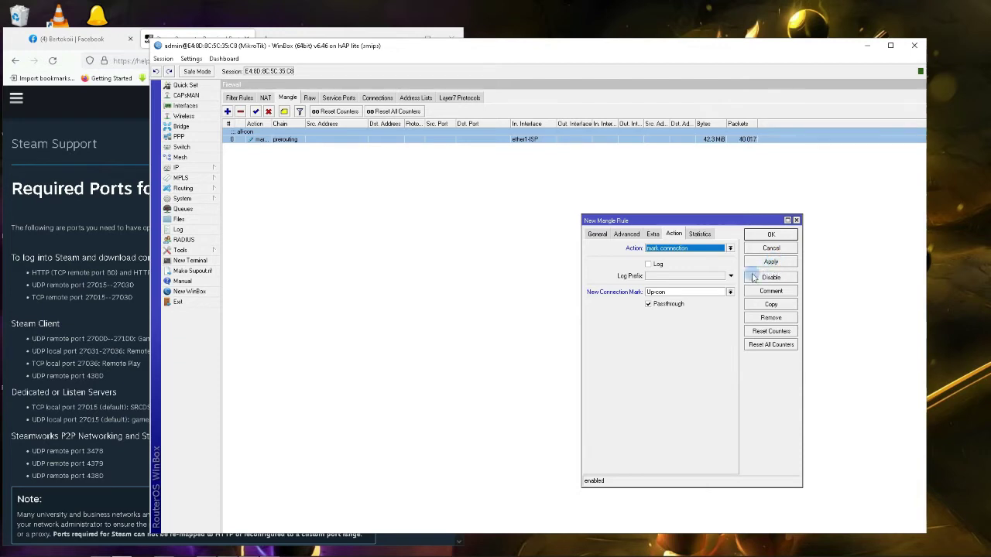
click(597, 234)
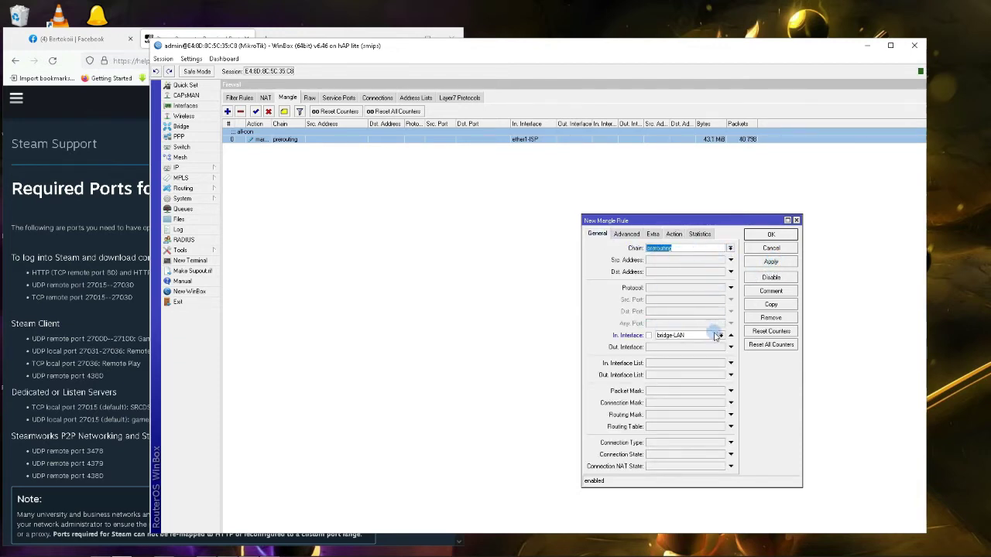
click(675, 234)
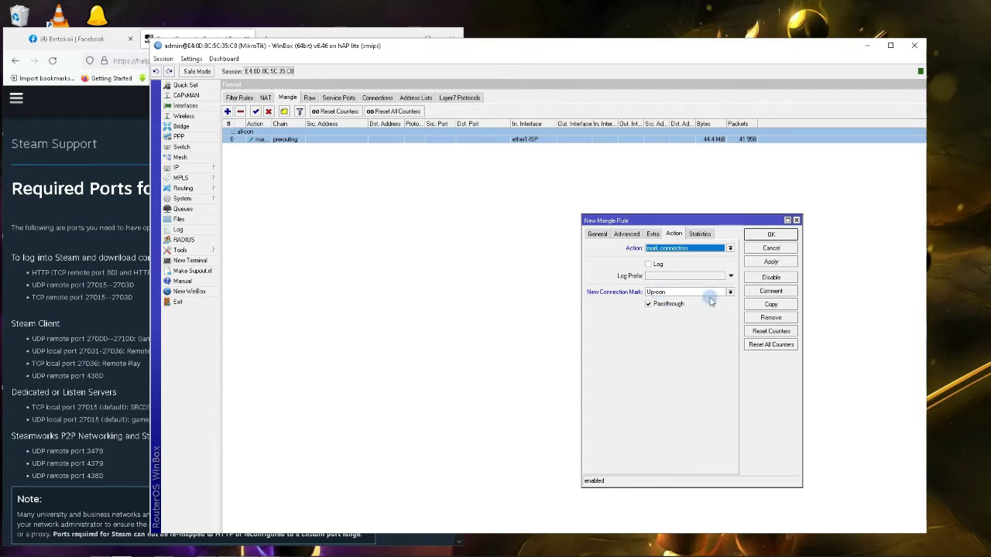
click(670, 292)
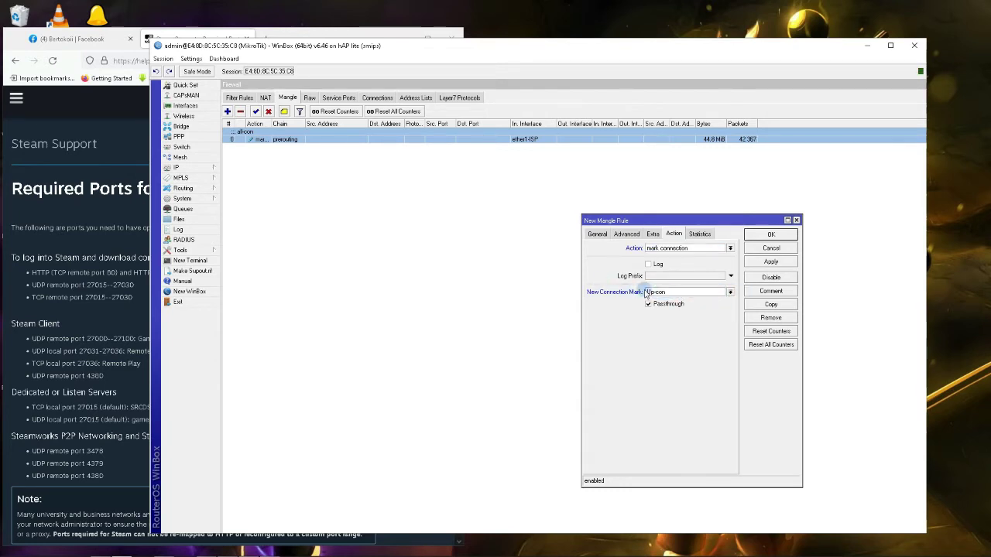
click(772, 235)
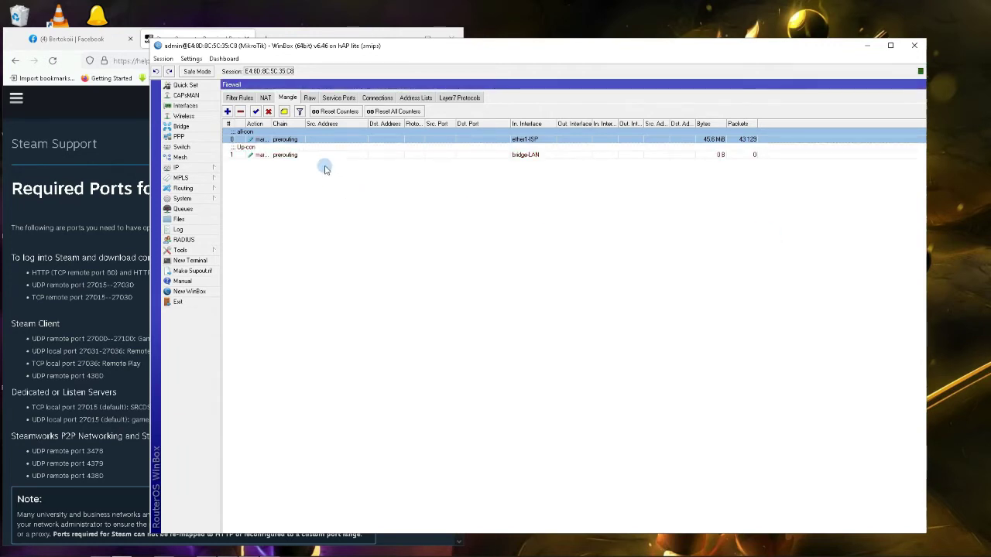
- Start another mangle rule in the forward chain with protocol 6 (tcp)
click(303, 154)
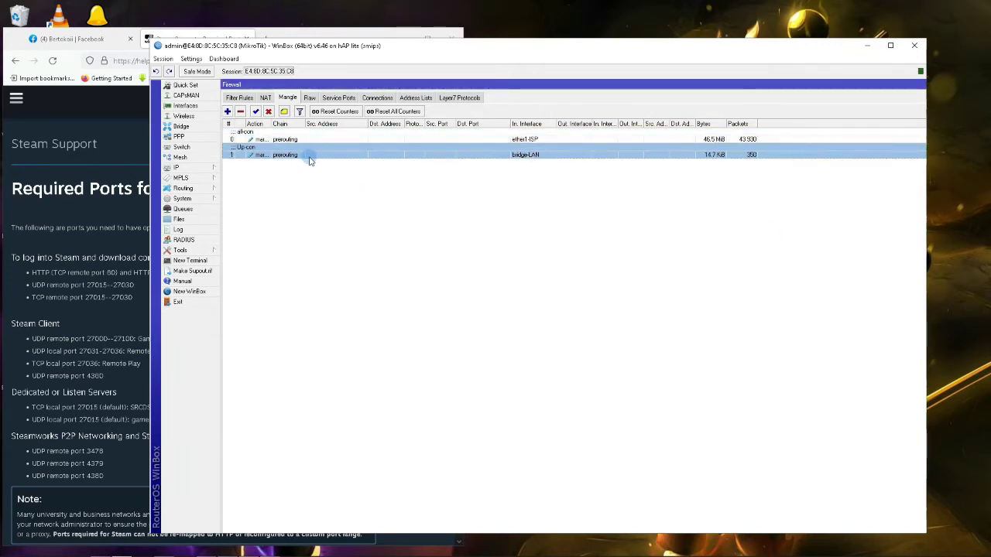
click(228, 112)
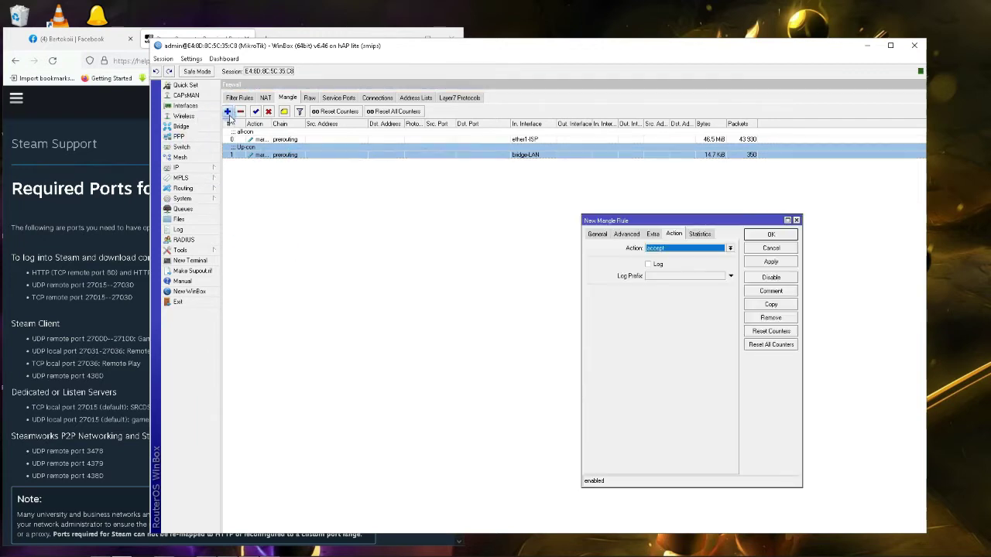
click(599, 235)
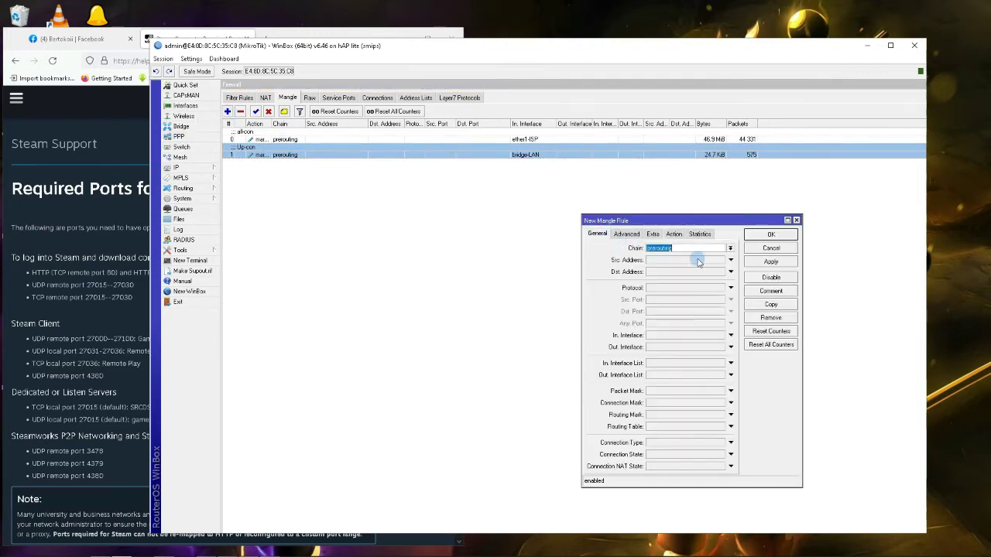
click(730, 248)
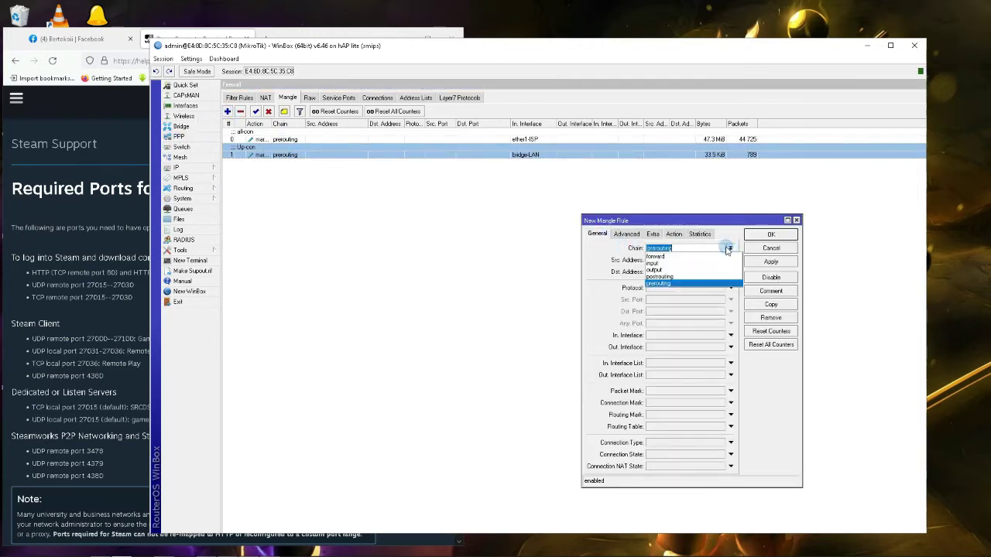
click(687, 256)
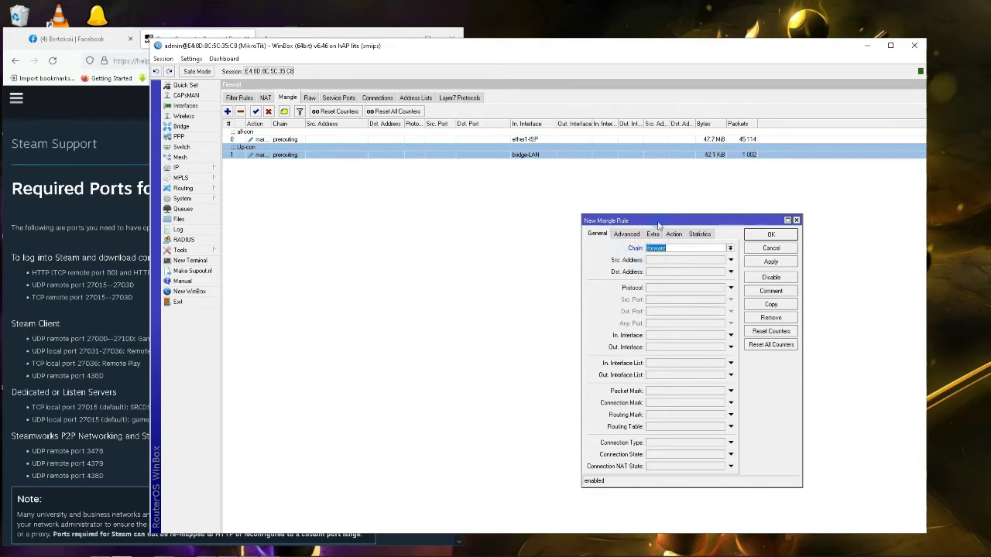
click(654, 288)
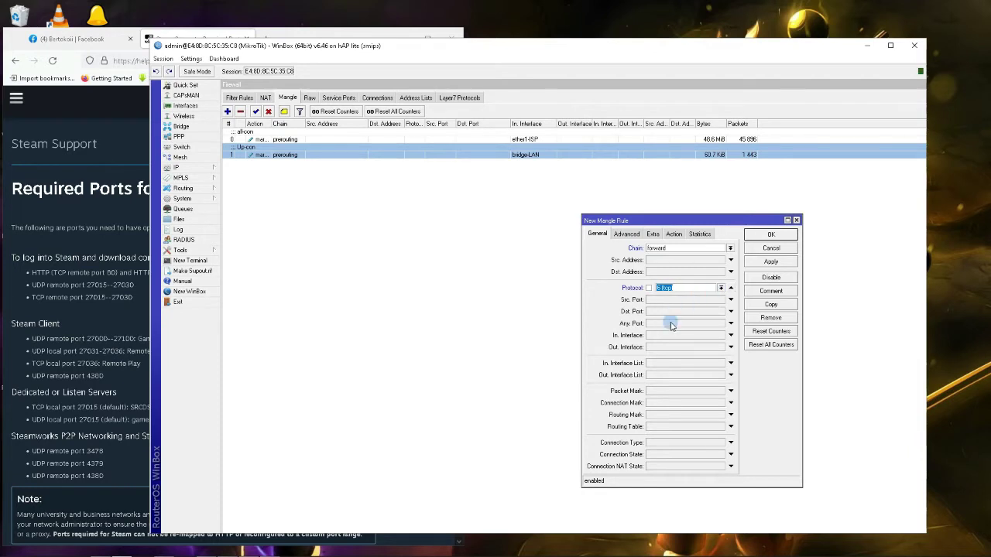
click(665, 324)
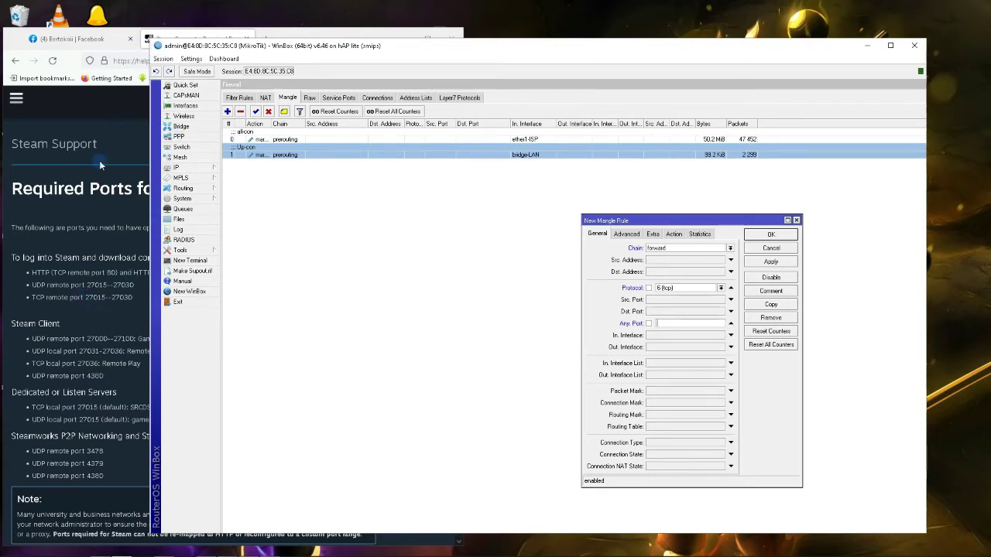
click(96, 306)
drag(83, 298, 133, 298)
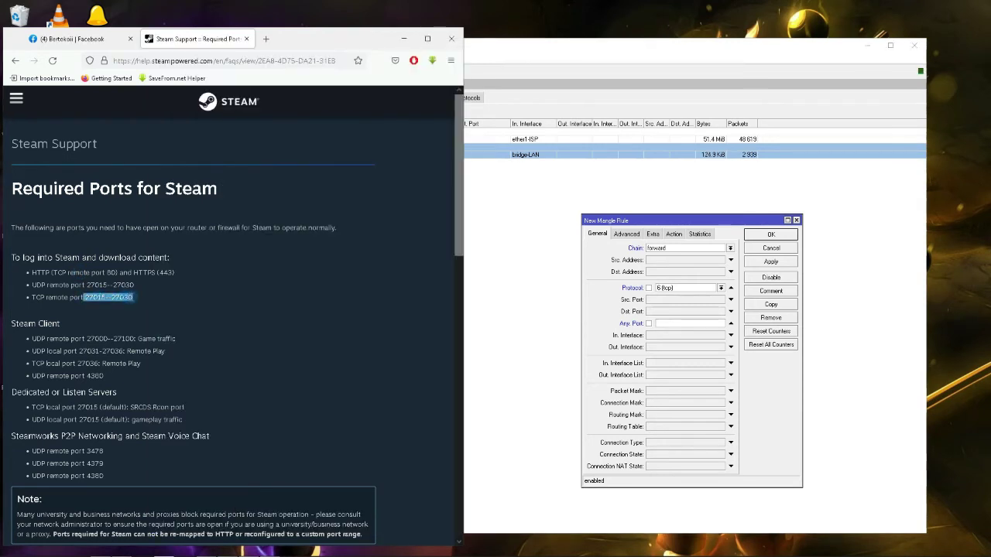
right_click(132, 299)
click(155, 313)
click(670, 323)
right_click(671, 323)
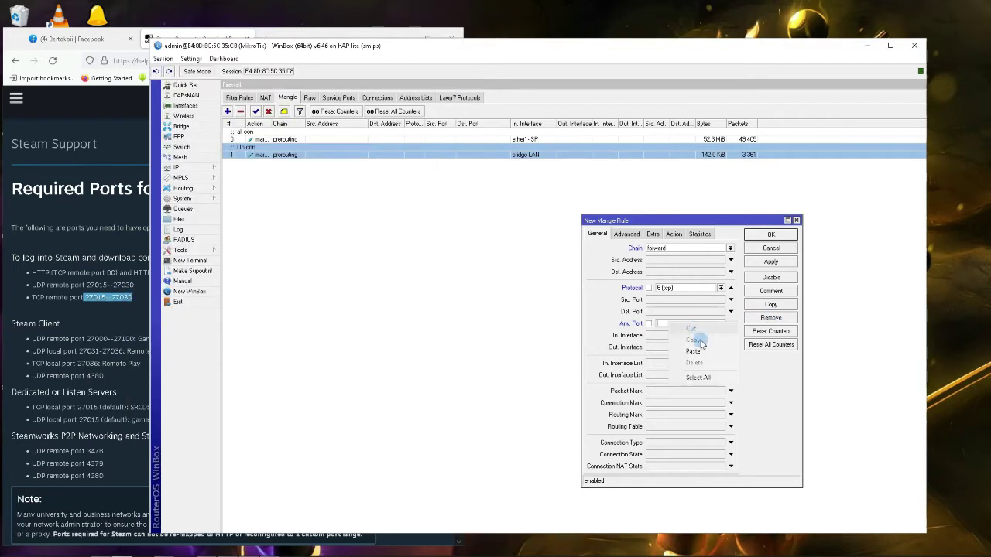
click(703, 352)
click(674, 323)
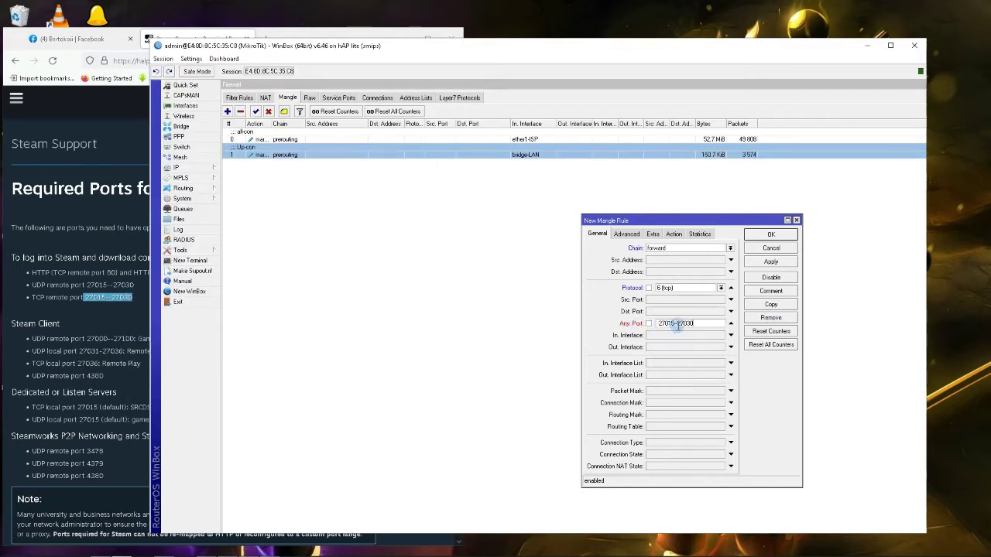
key(BackSpace)
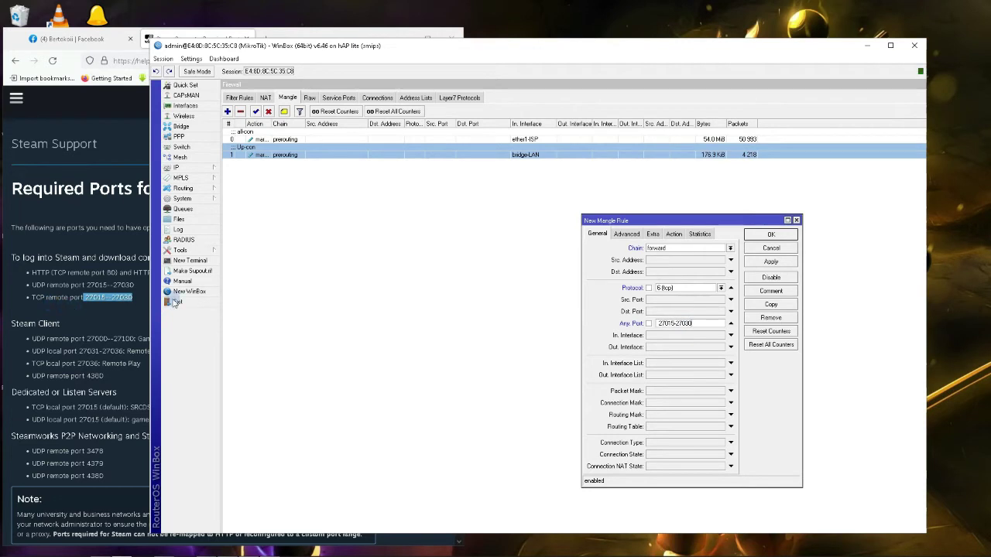
- Set the new forward rule to match the connection mark all-con
drag(688, 220, 684, 198)
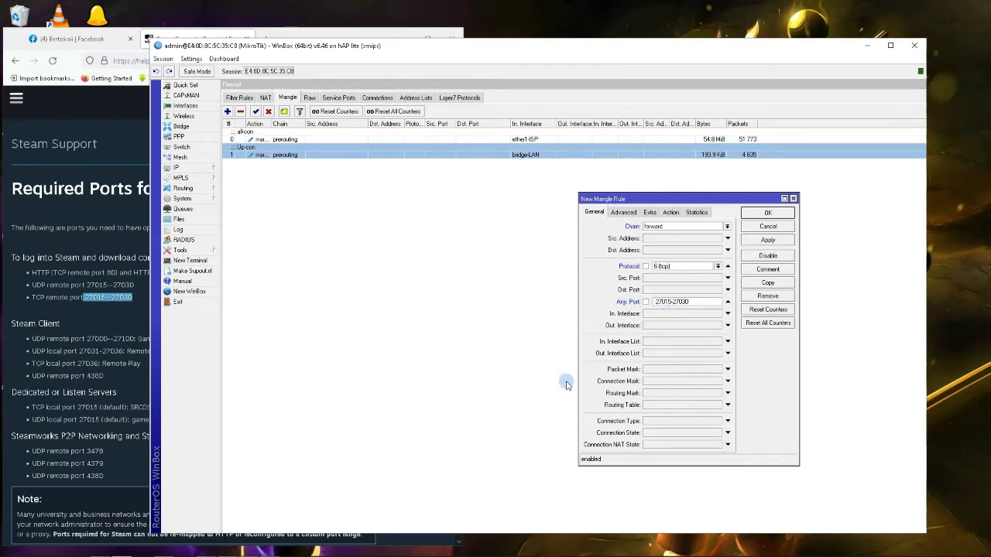
click(728, 382)
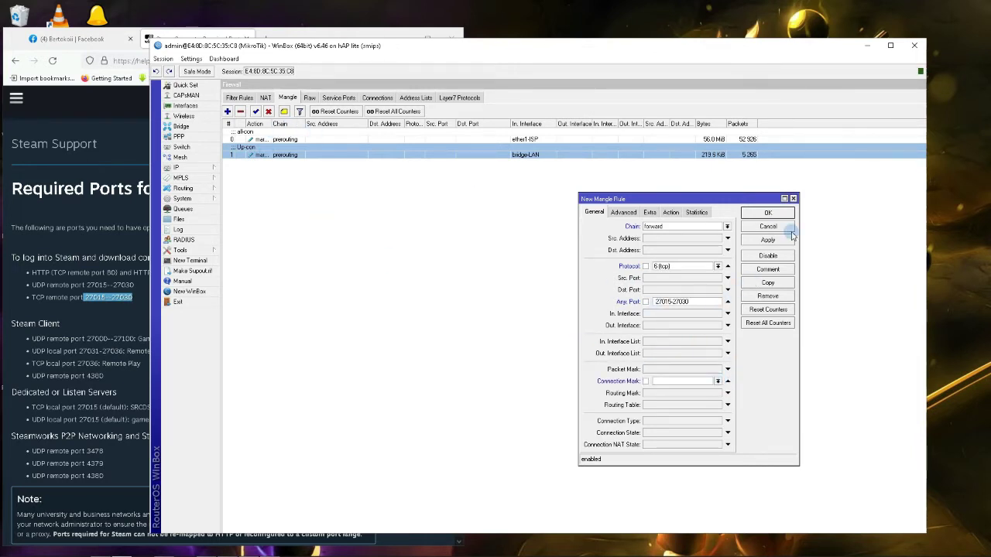
click(718, 382)
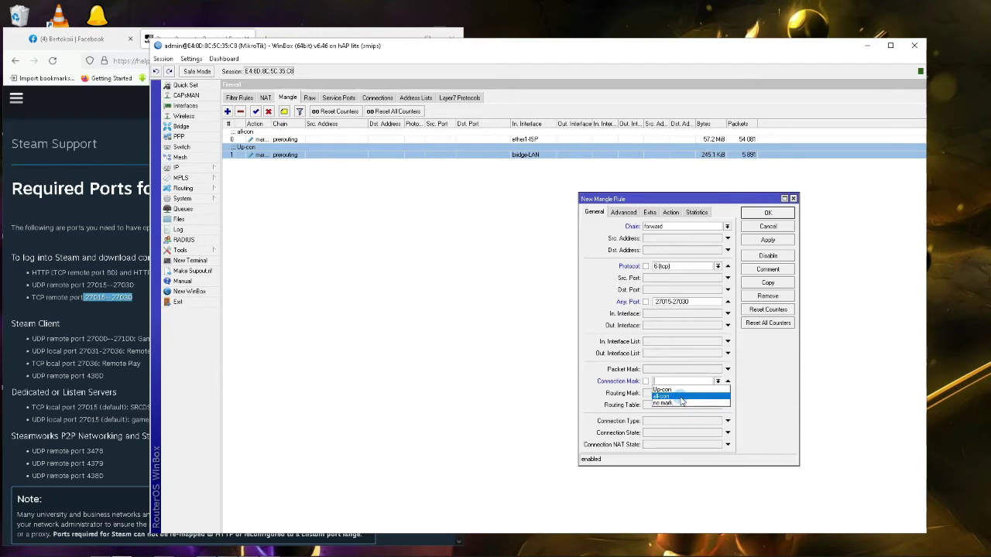
click(681, 398)
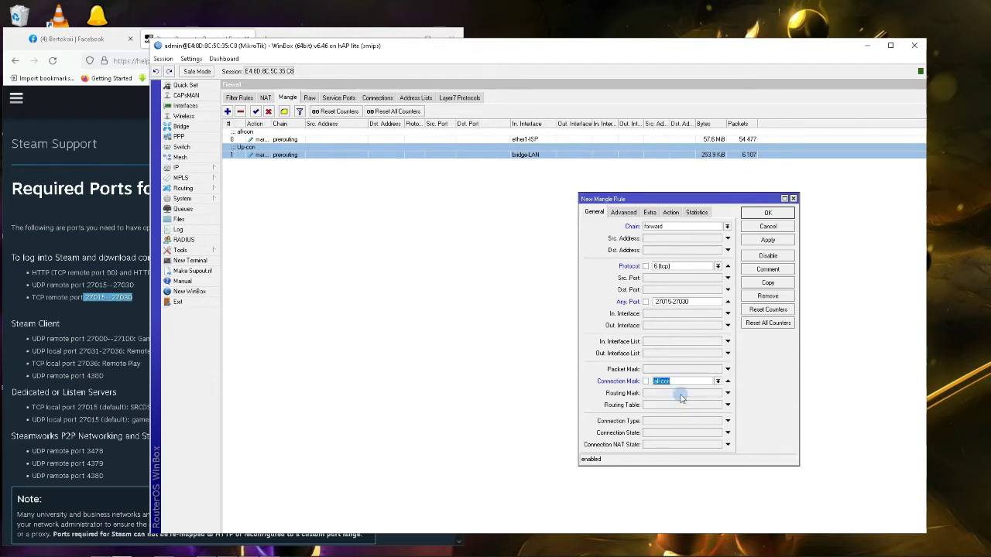
- Add the comment "dota pkt" to the new TCP mangle rule
click(767, 270)
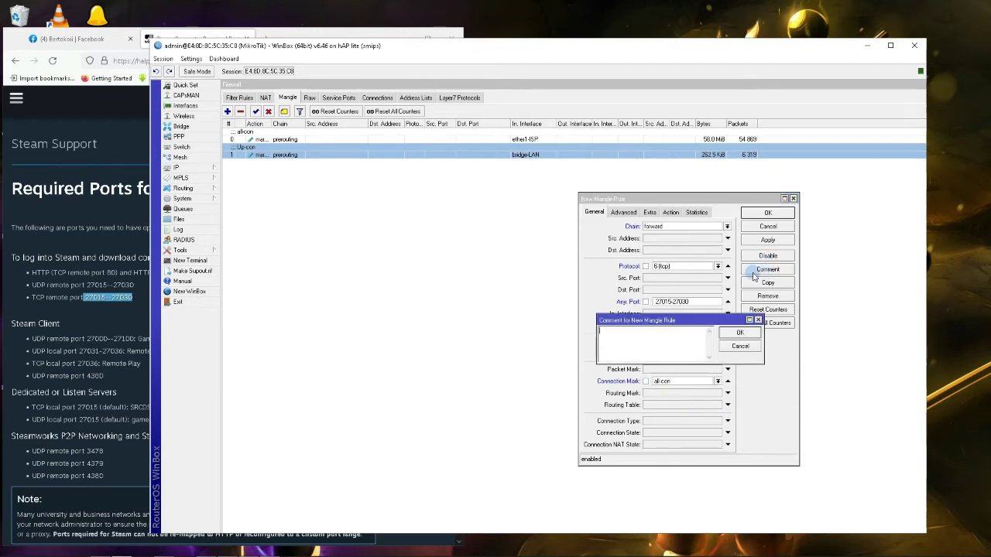
click(681, 336)
click(660, 339)
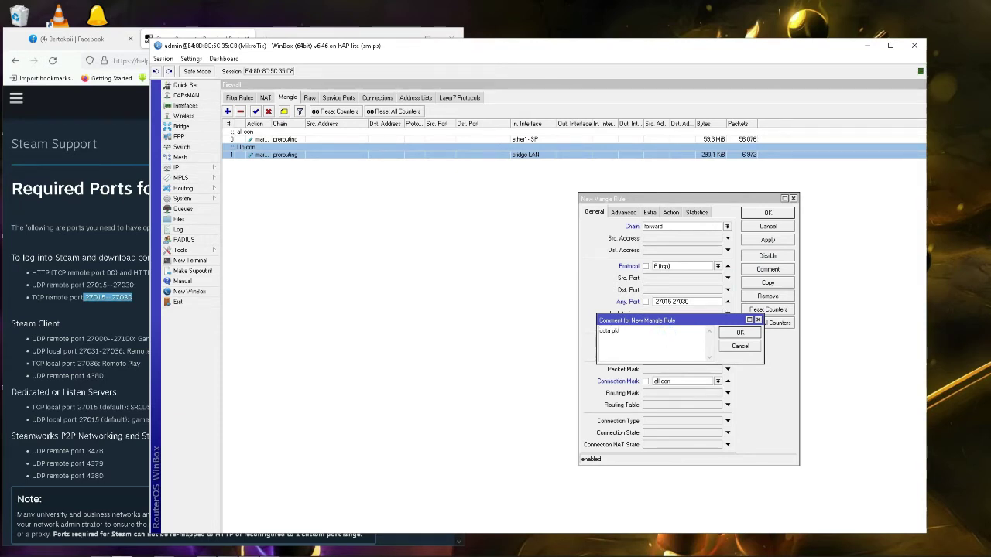
click(740, 332)
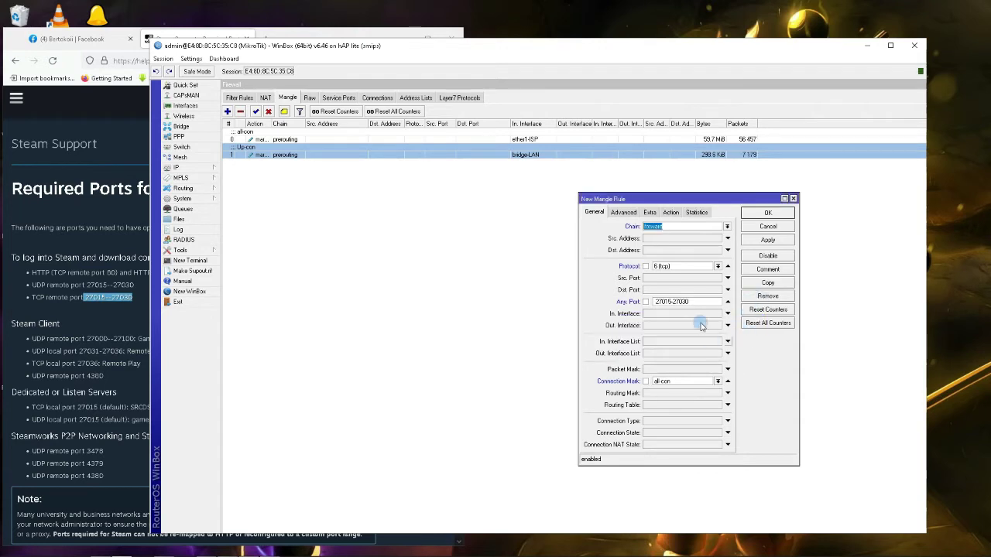
- Set the TCP rule's action to mark packet with new packet mark dota2-pkt, disable passthrough, and save the rule
click(671, 213)
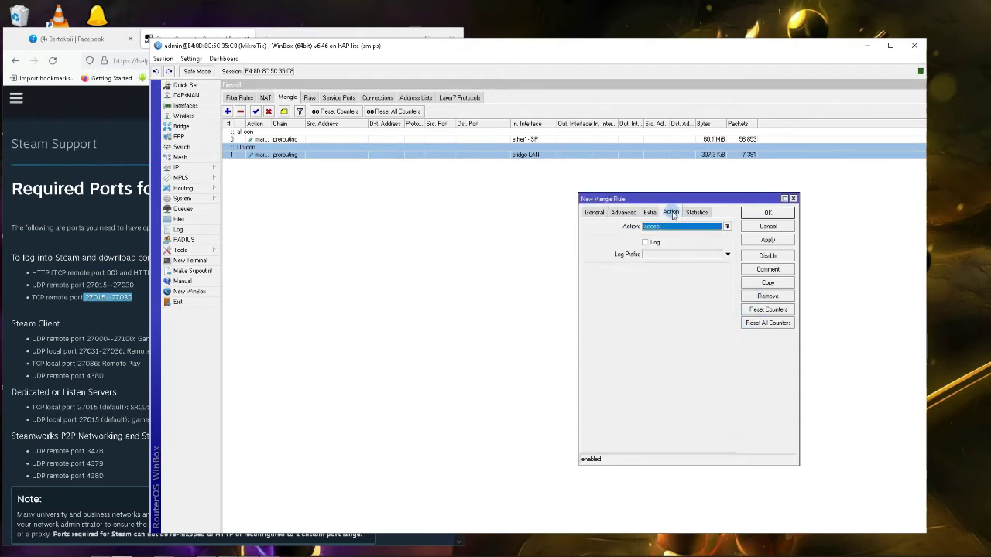
click(670, 231)
click(676, 311)
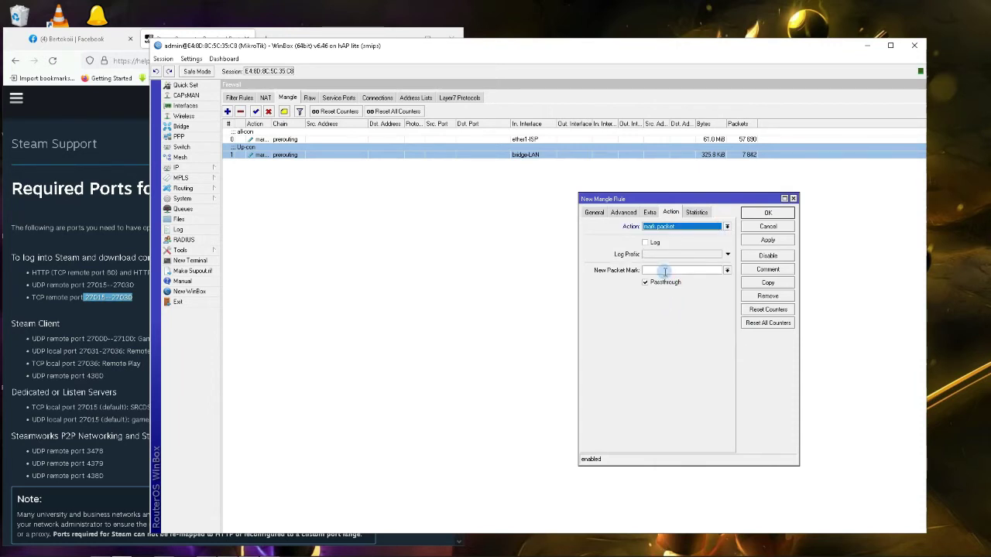
click(664, 271)
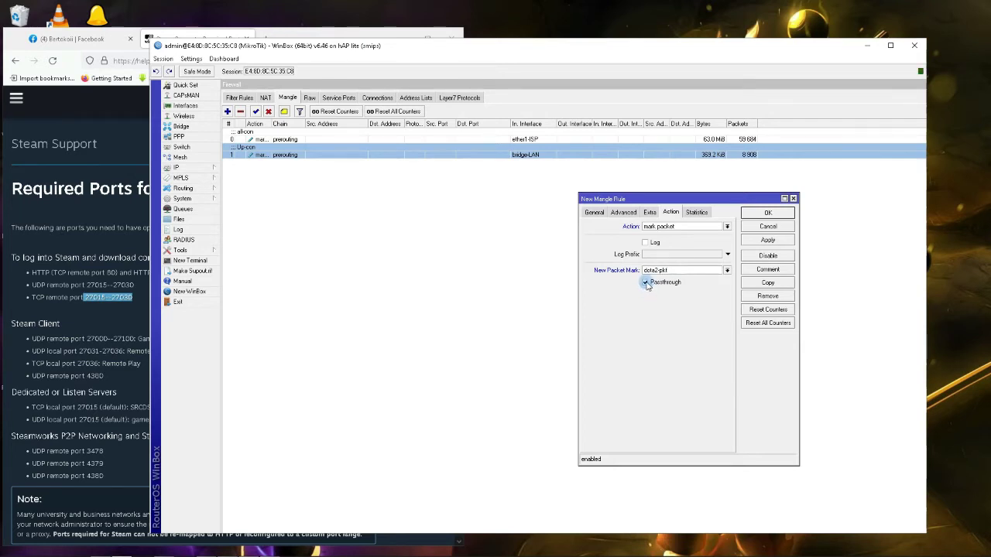
click(646, 284)
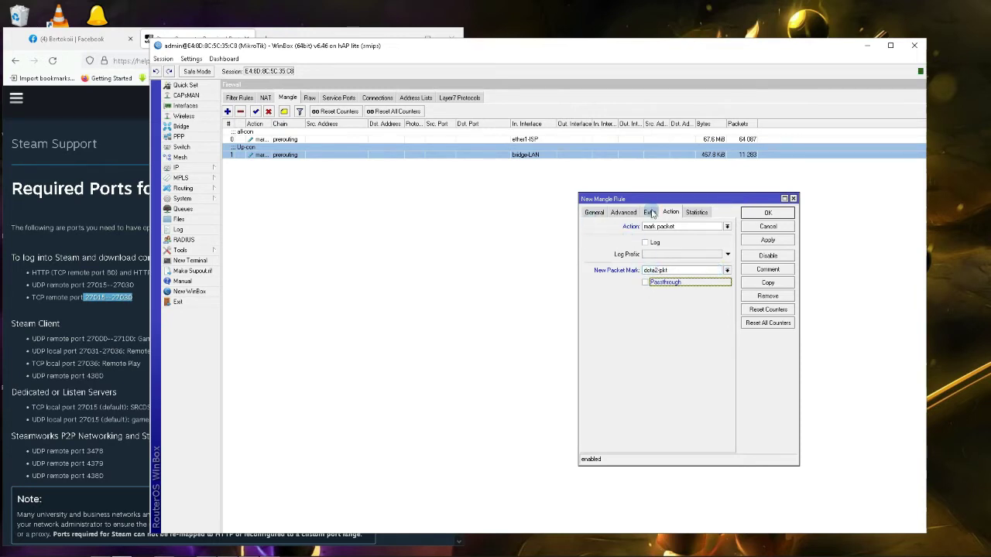
click(768, 242)
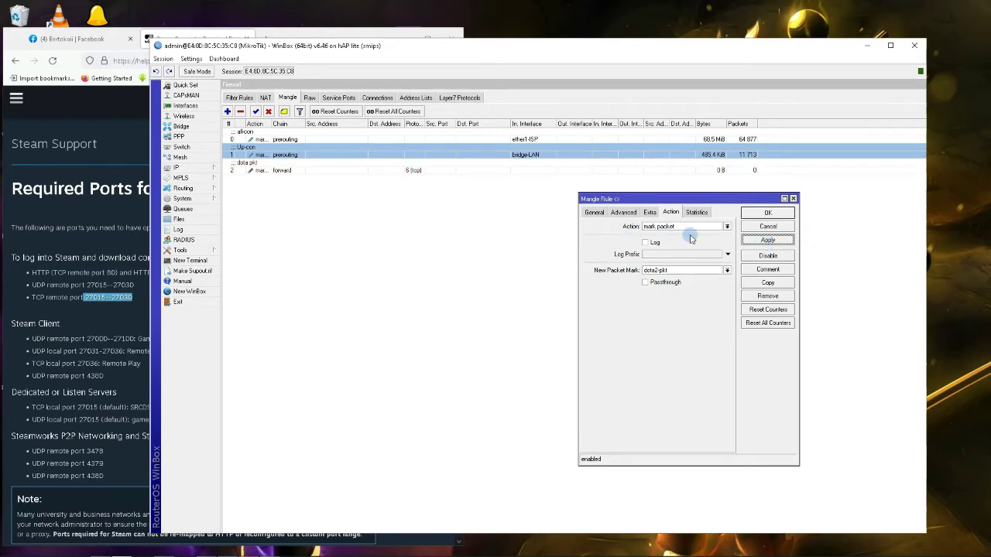
click(457, 210)
click(558, 228)
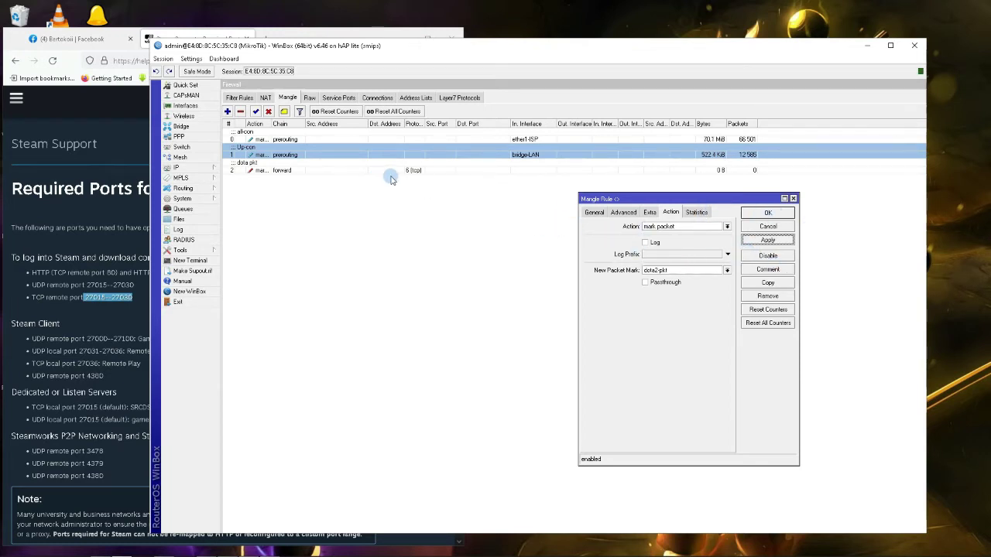
click(766, 215)
- Reopen the TCP forward rule, change its comment to "dota pkt-dl", and save it
double_click(300, 169)
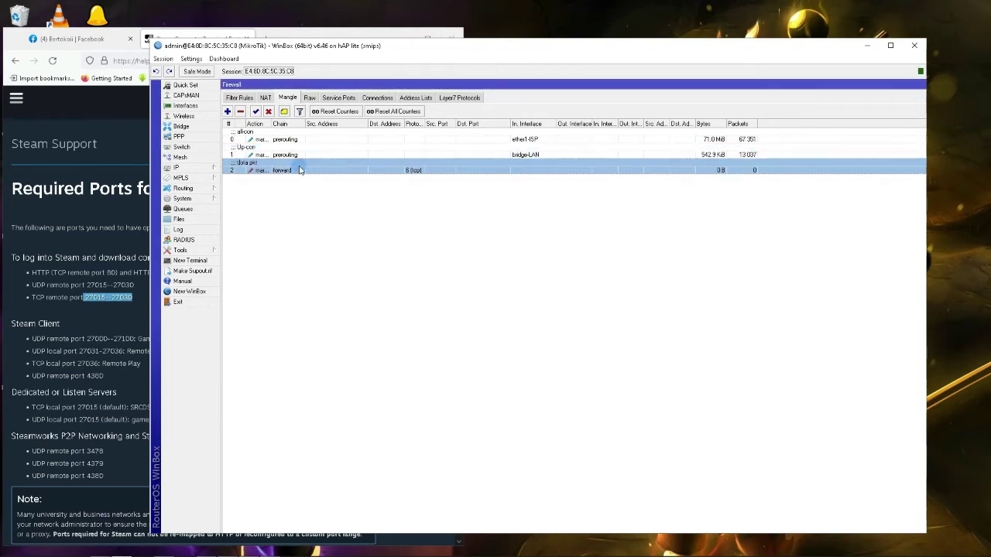
click(767, 268)
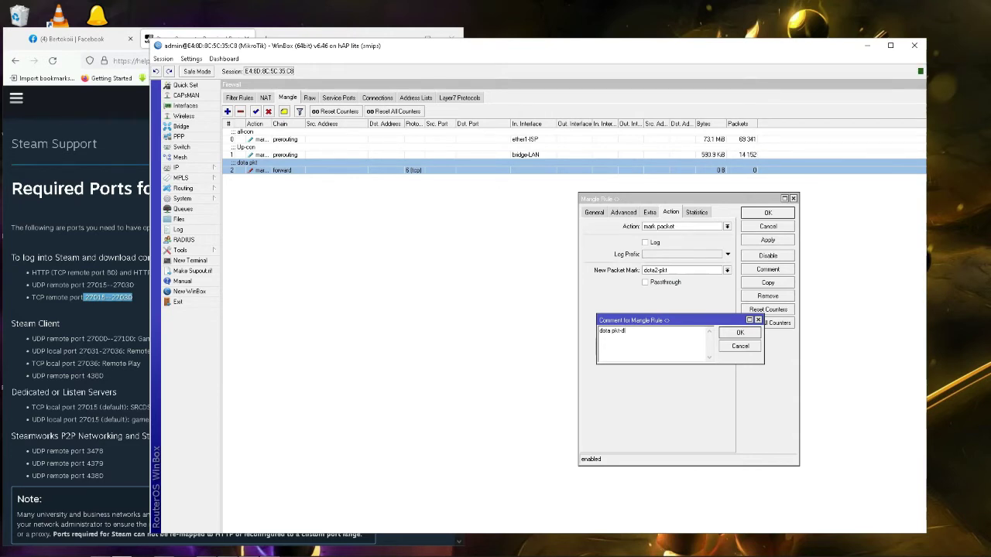
click(740, 332)
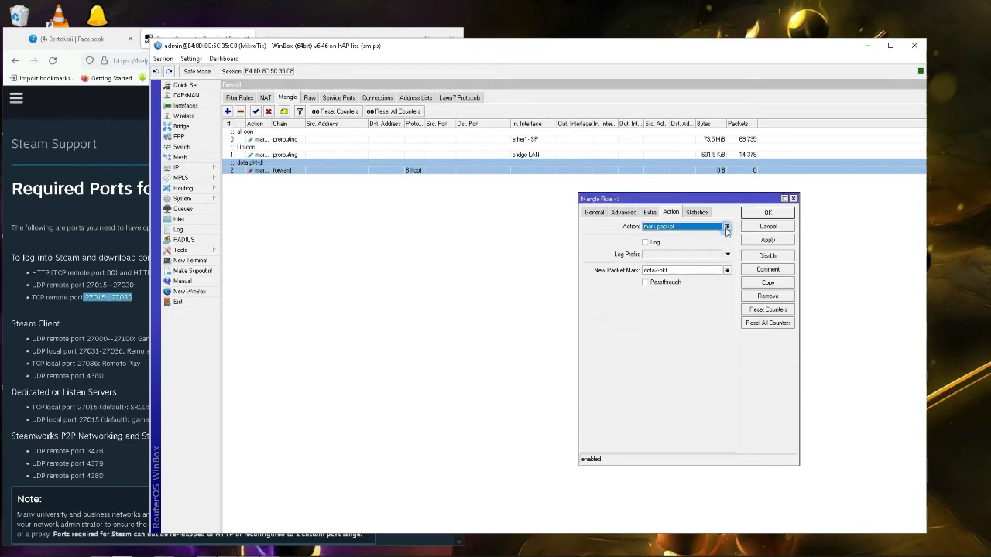
click(769, 213)
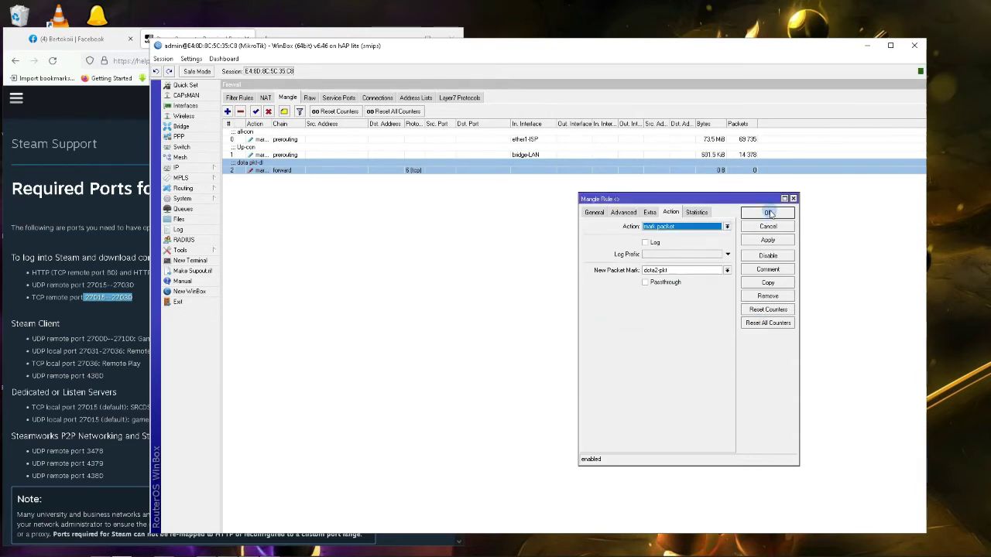
click(594, 212)
click(767, 214)
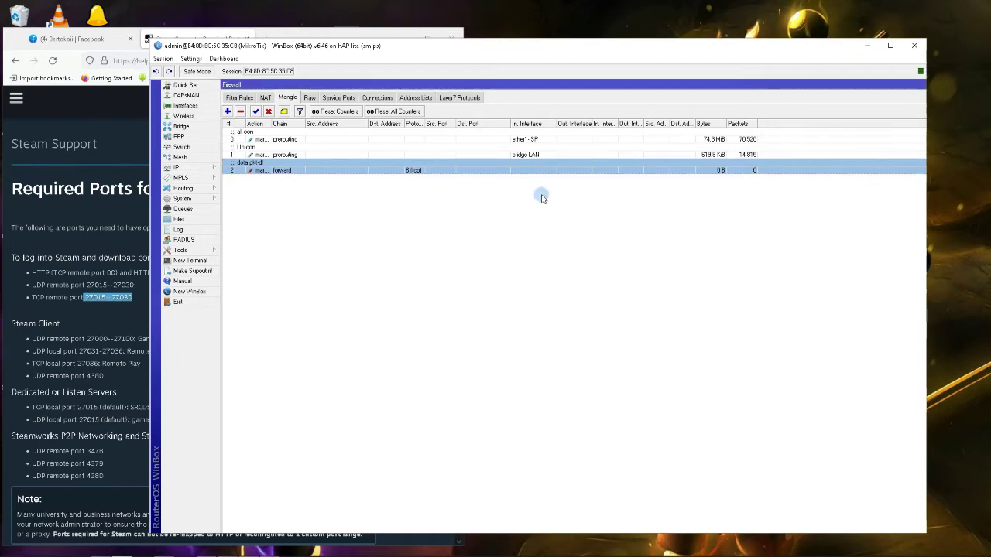
double_click(292, 171)
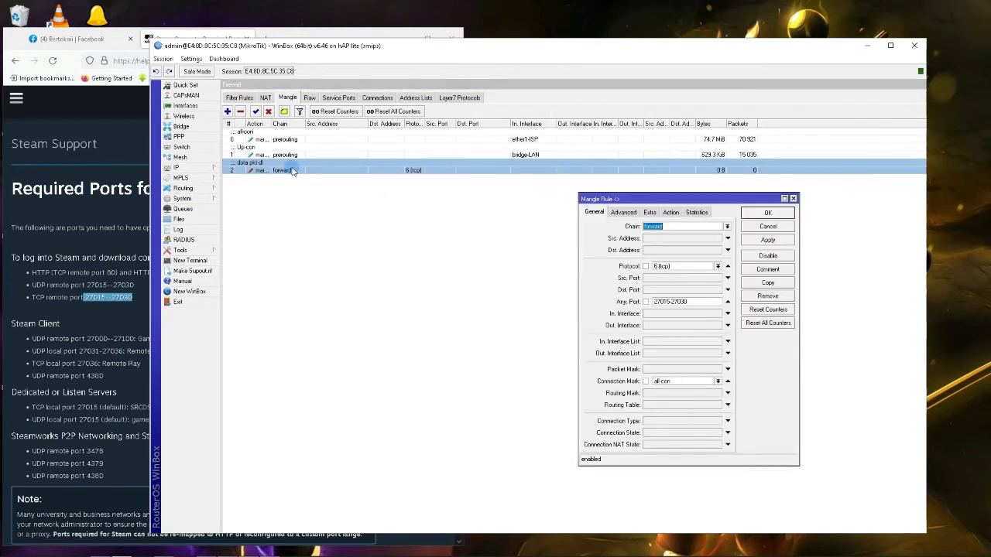
click(764, 283)
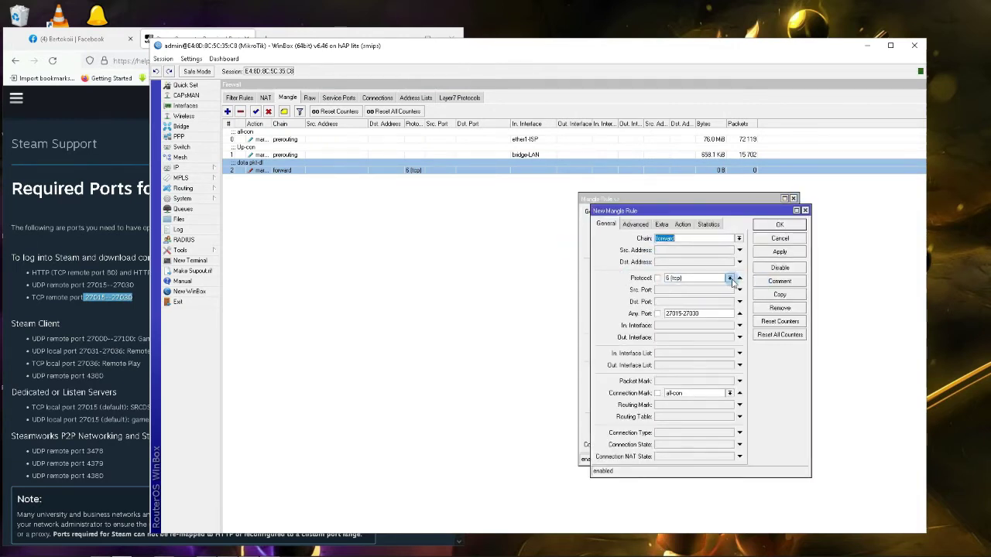
click(730, 278)
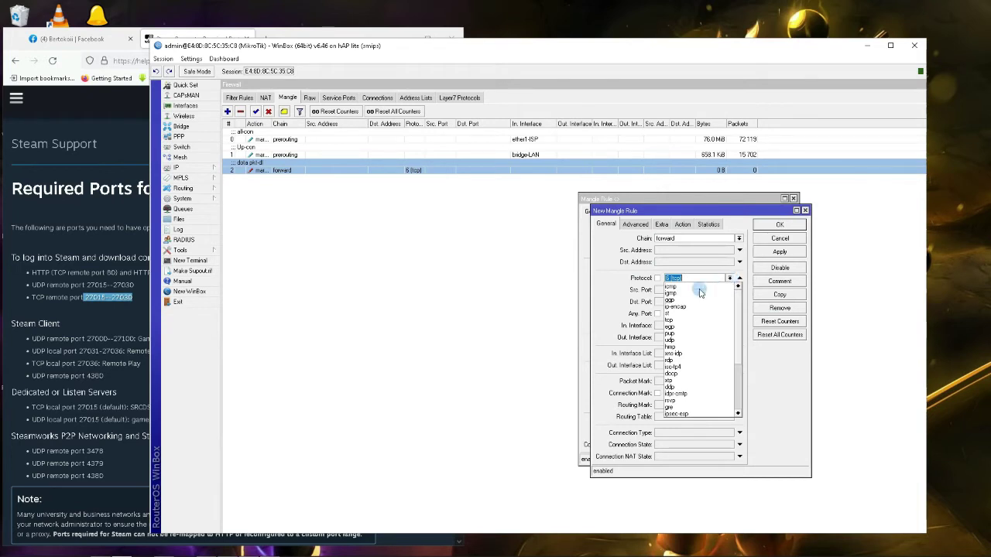
click(685, 343)
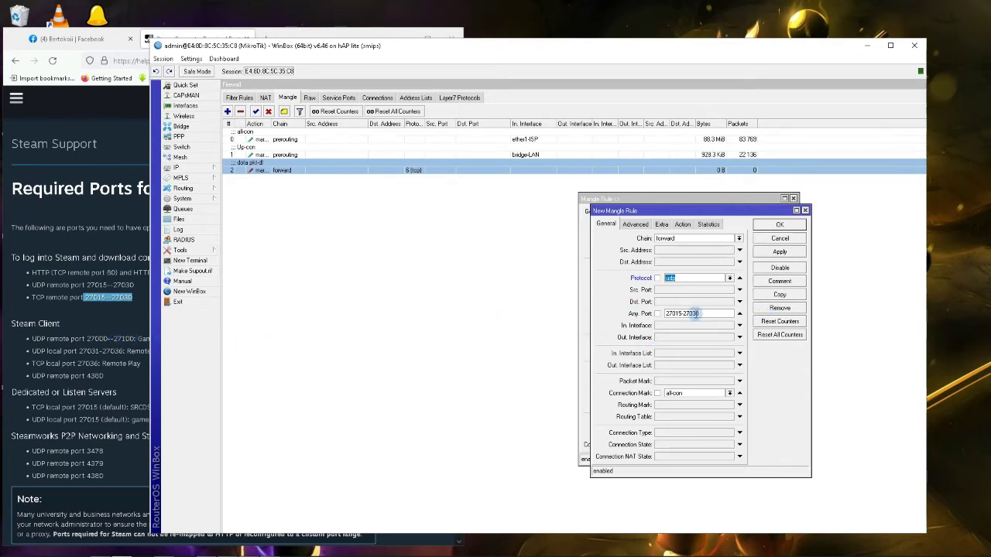
drag(713, 313, 689, 313)
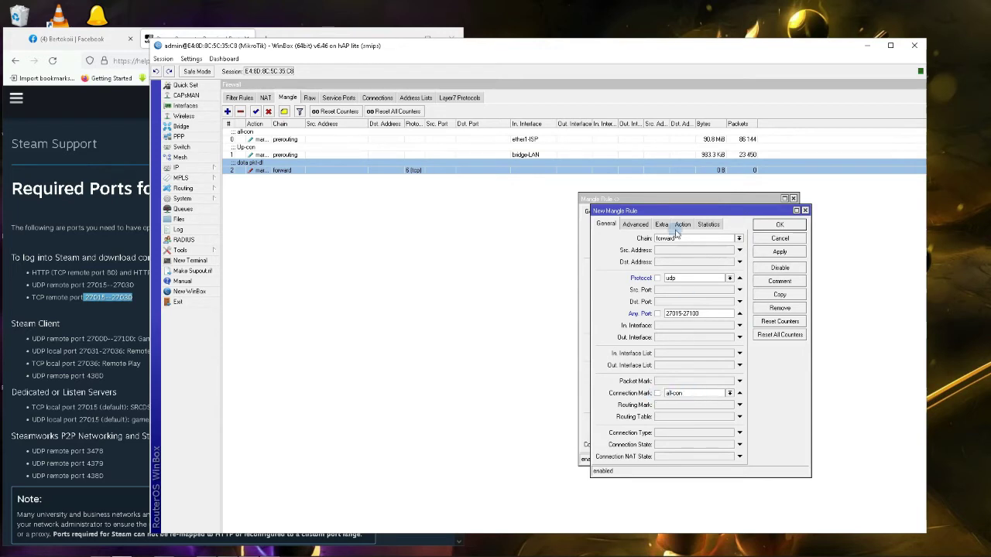
- Leave the UDP rule's comment blank, choose dota2-pkt as its new packet mark with passthrough off, and save the rule
click(770, 283)
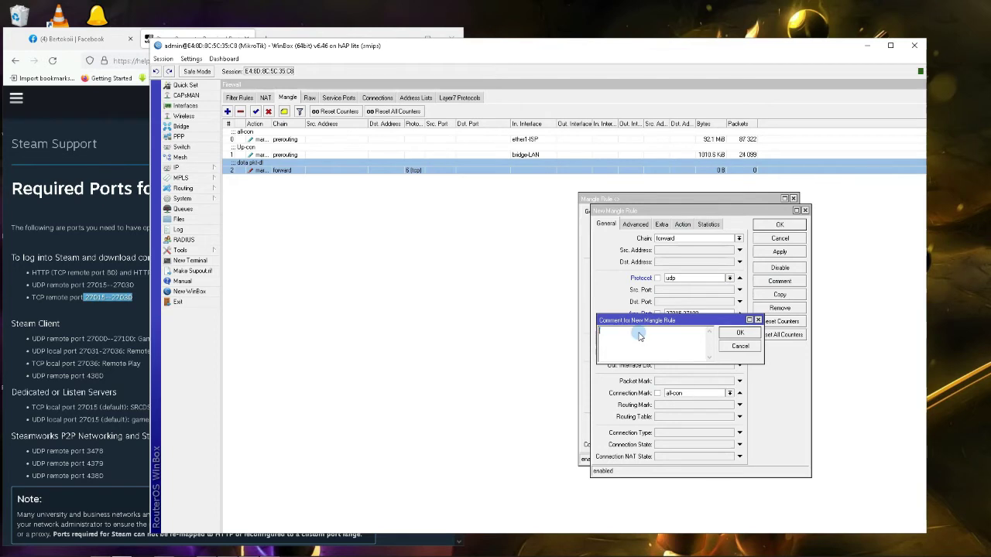
click(741, 333)
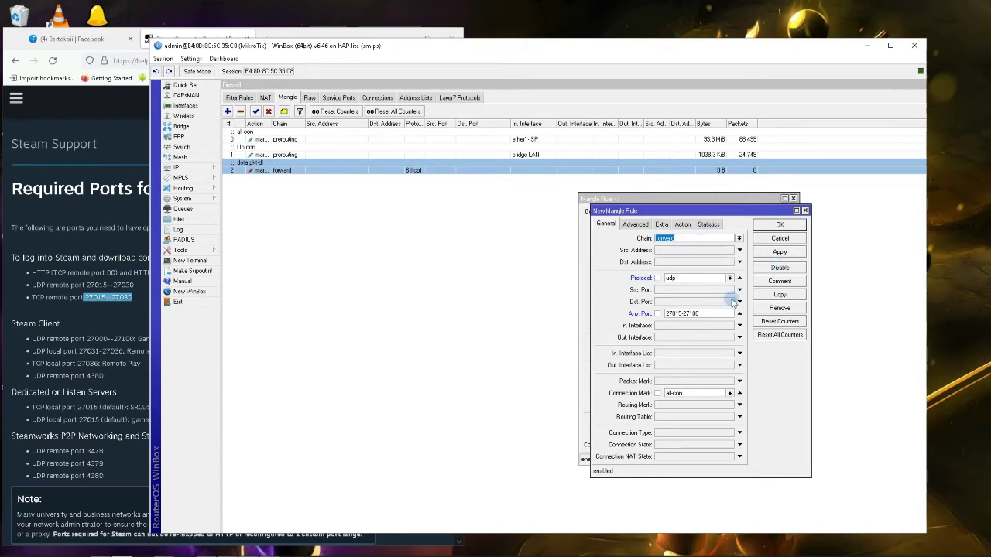
click(685, 225)
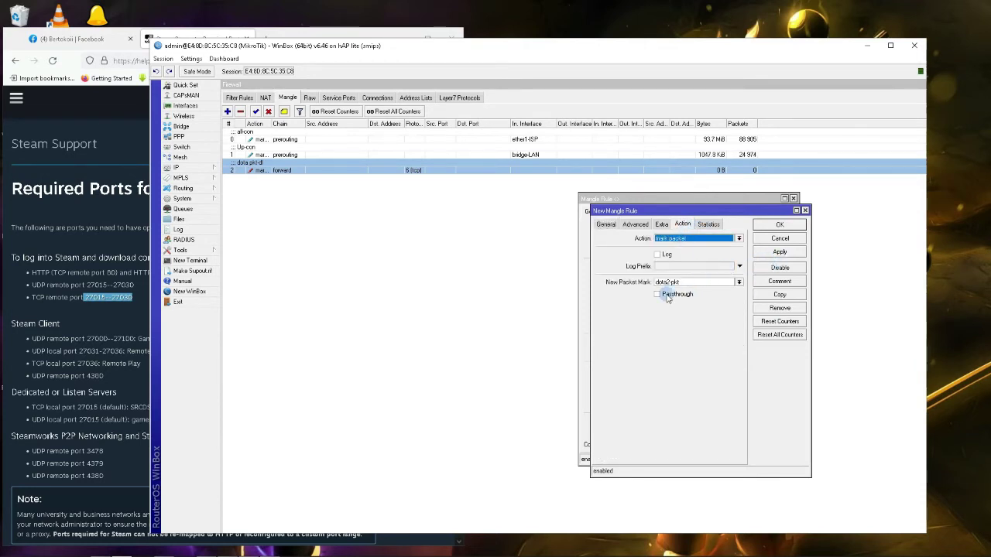
click(738, 282)
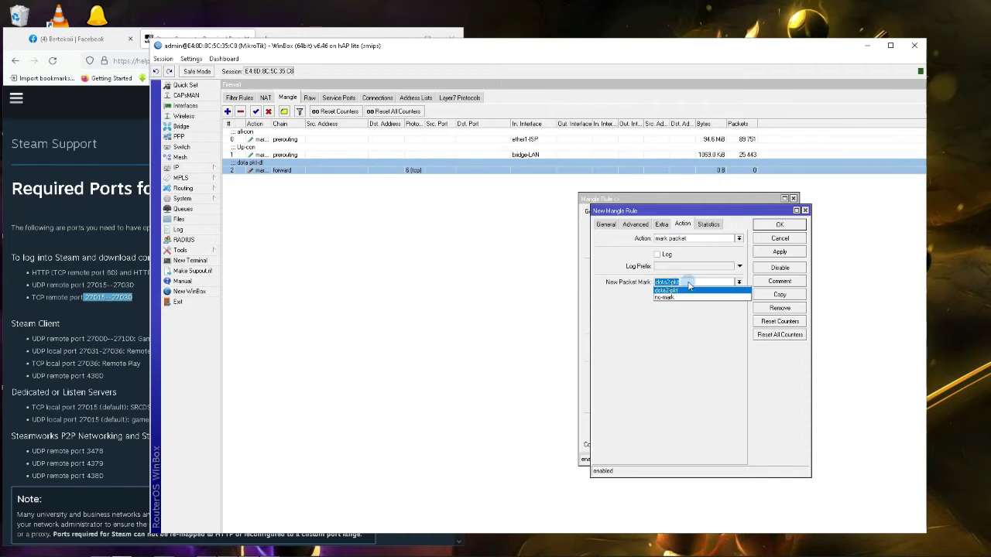
click(671, 292)
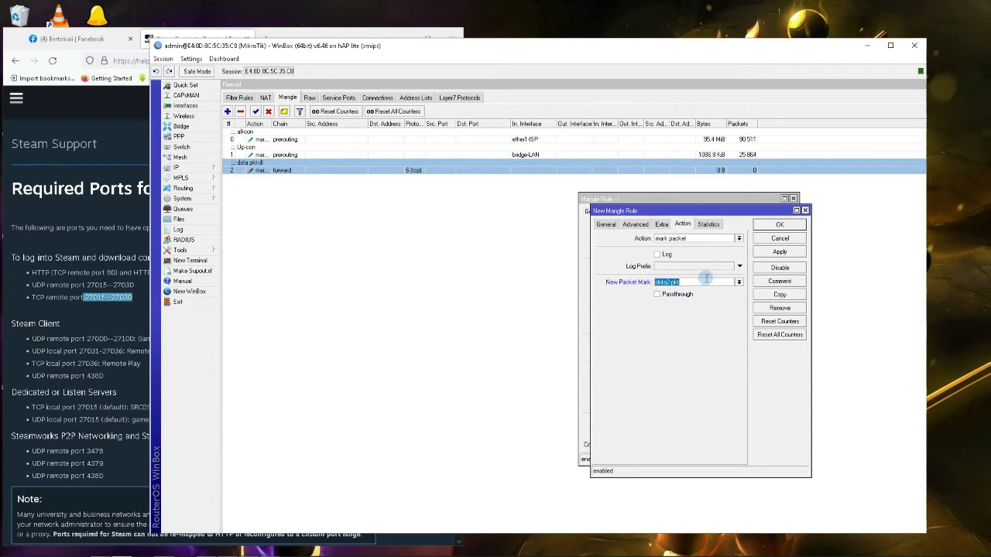
click(693, 275)
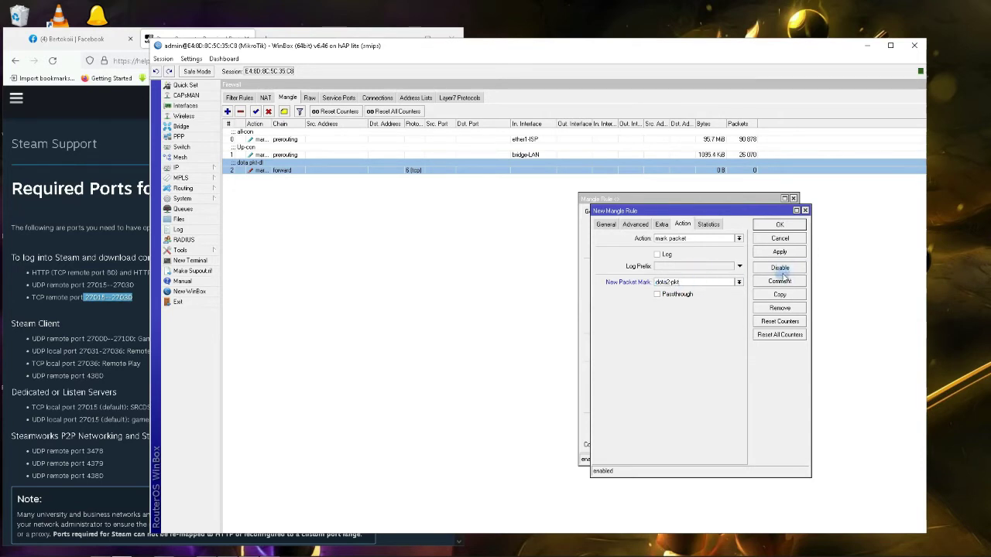
click(779, 224)
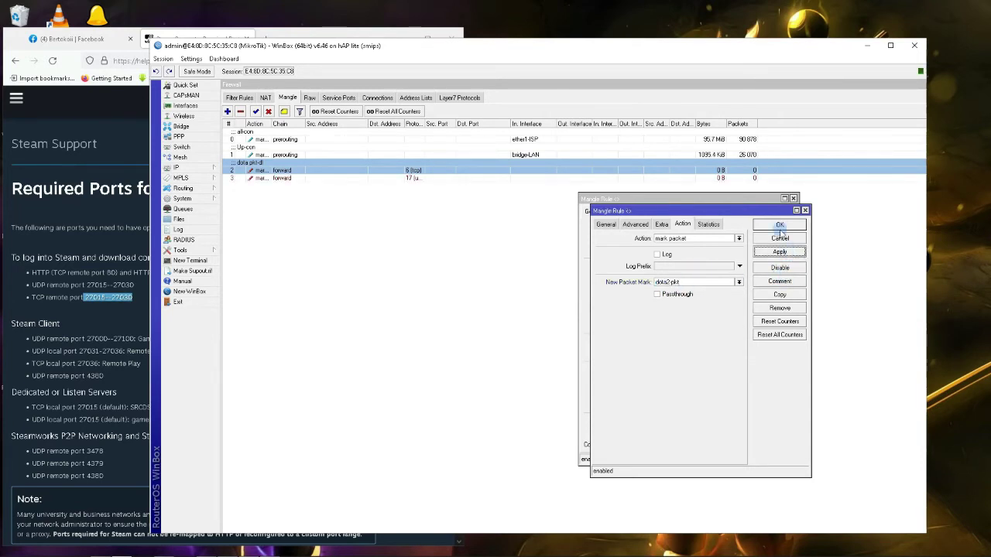
- Close the saved UDP rule and widen the Protocol column in the mangle list to show full protocol names
click(769, 214)
click(304, 178)
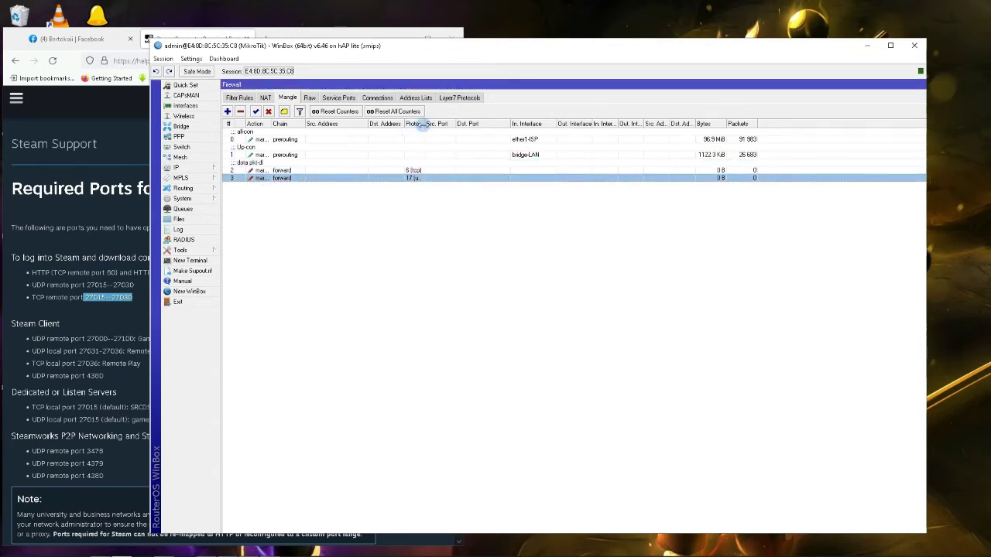
drag(424, 124, 433, 124)
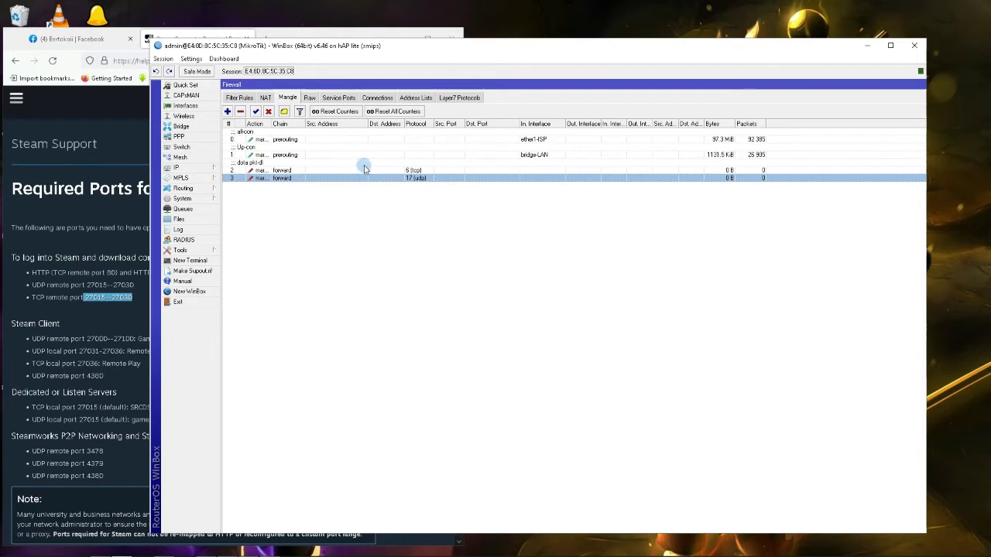
click(416, 170)
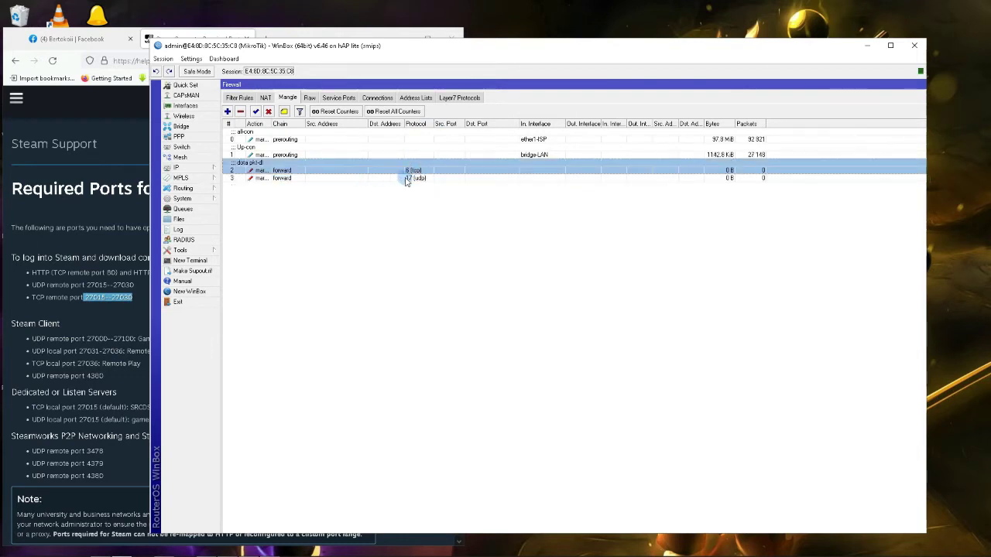
click(420, 177)
click(418, 171)
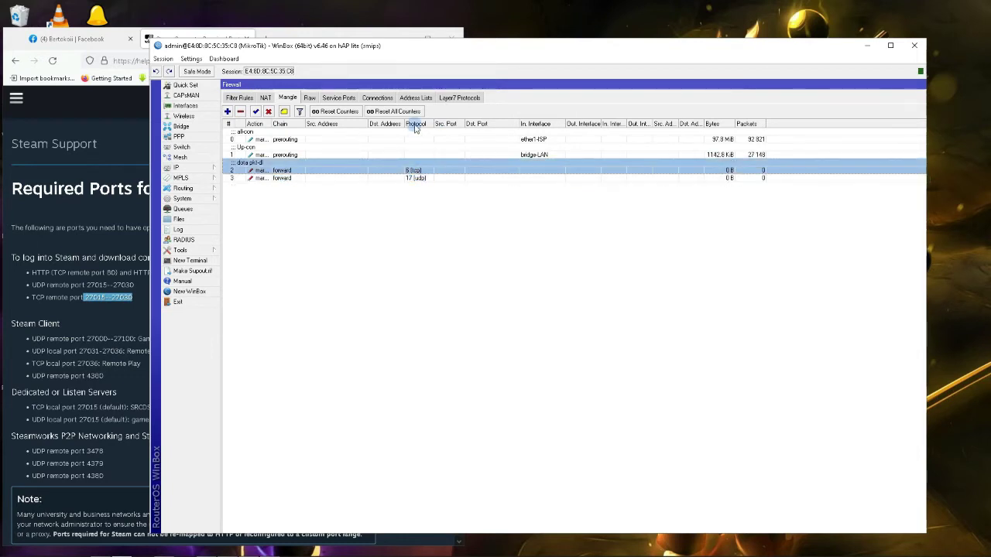
click(320, 179)
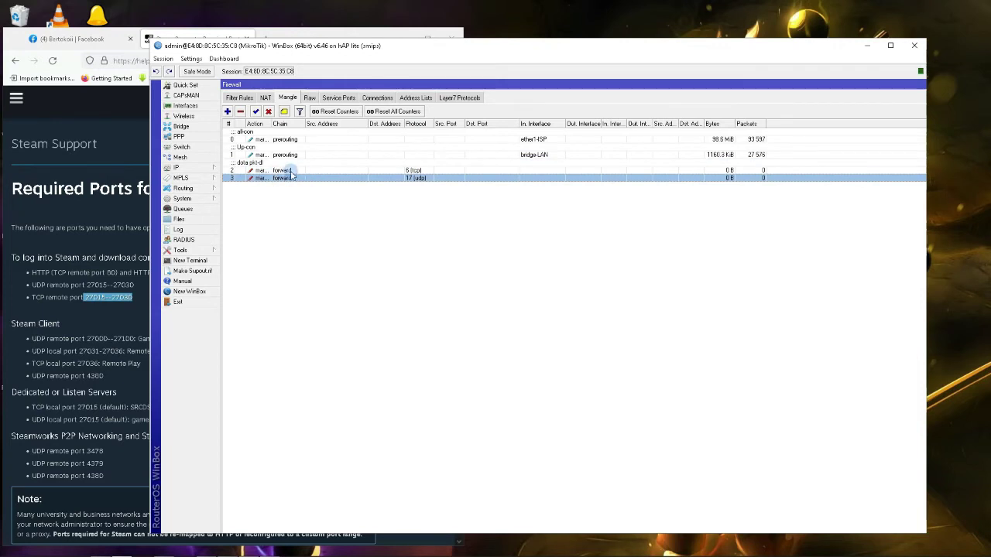
click(228, 112)
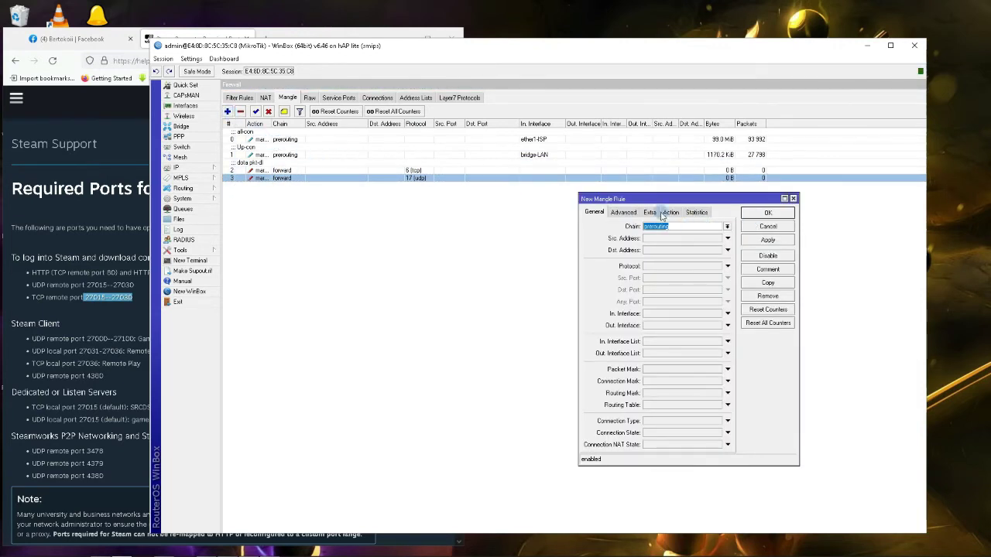
click(792, 199)
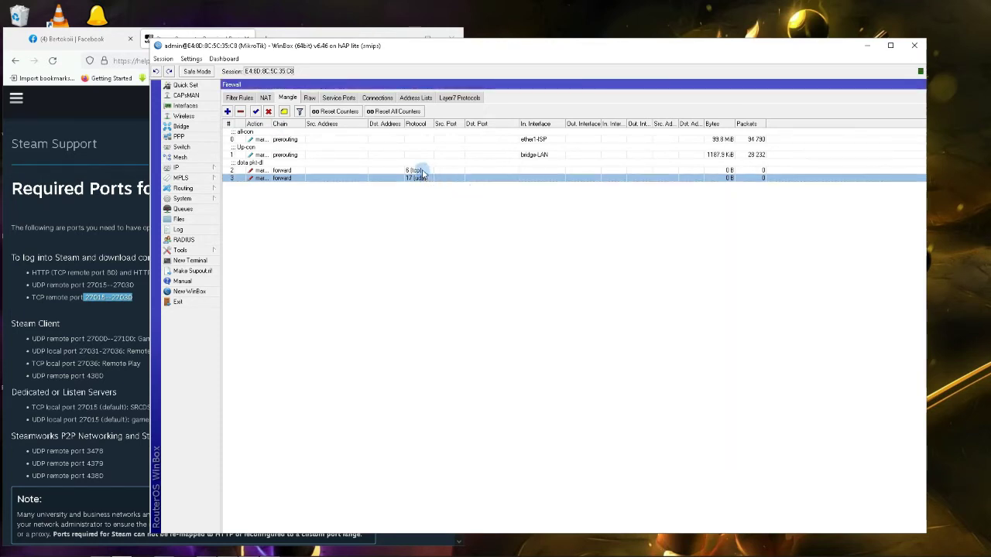
double_click(354, 170)
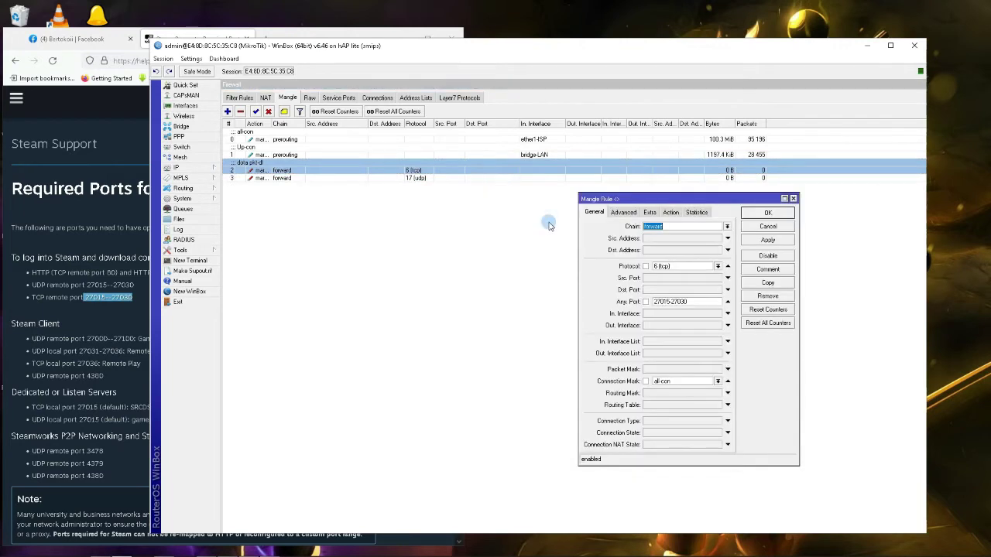
drag(679, 301, 711, 306)
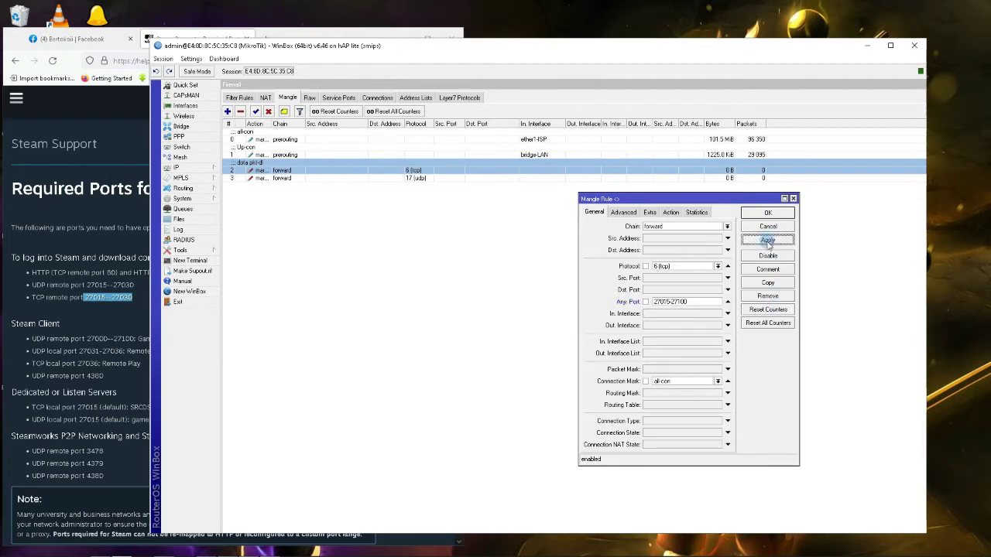
click(767, 213)
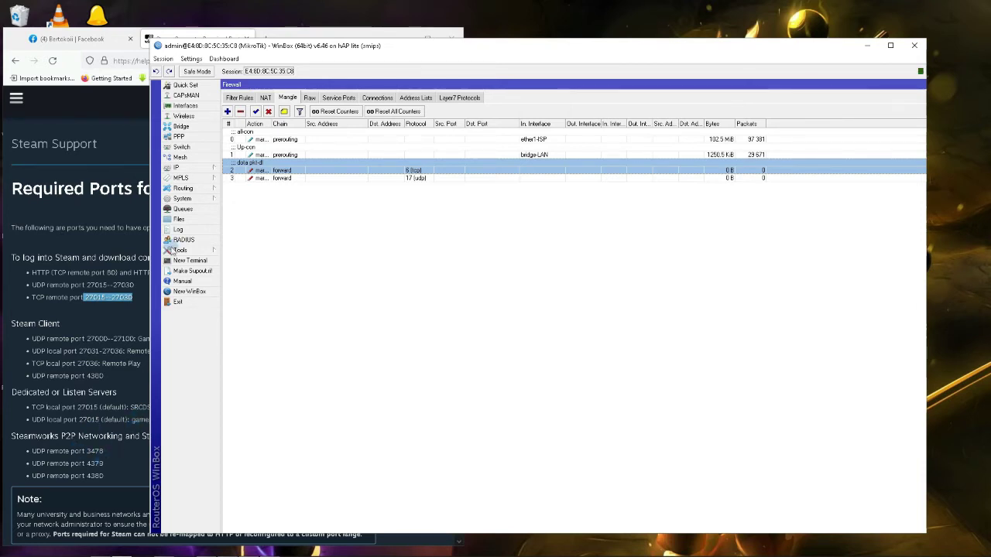
- Uncover the Steam ports list, add ports 3478, 4379 and 4380 to the UDP forward rule's Any. Port, and save it
drag(149, 143, 221, 143)
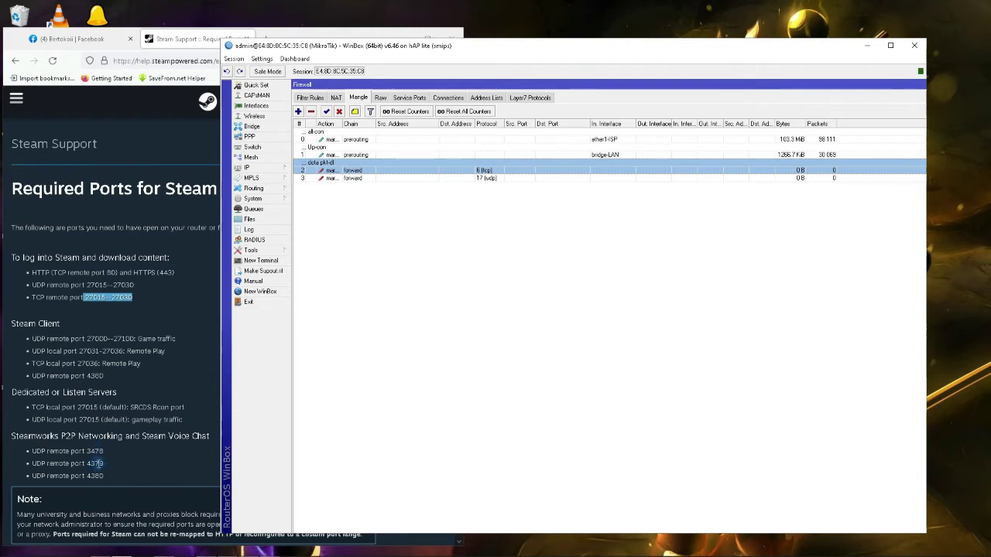
click(394, 177)
double_click(442, 178)
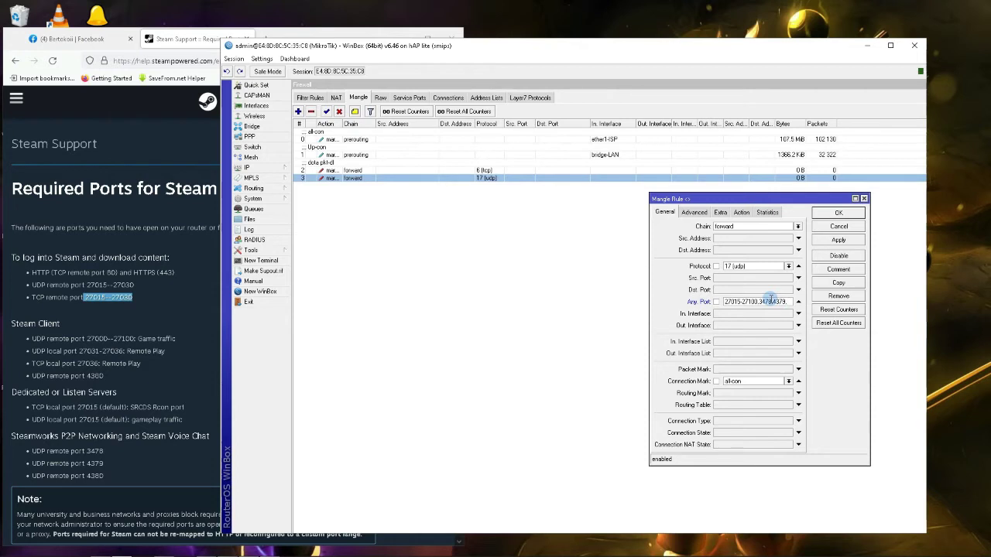
text(4380)
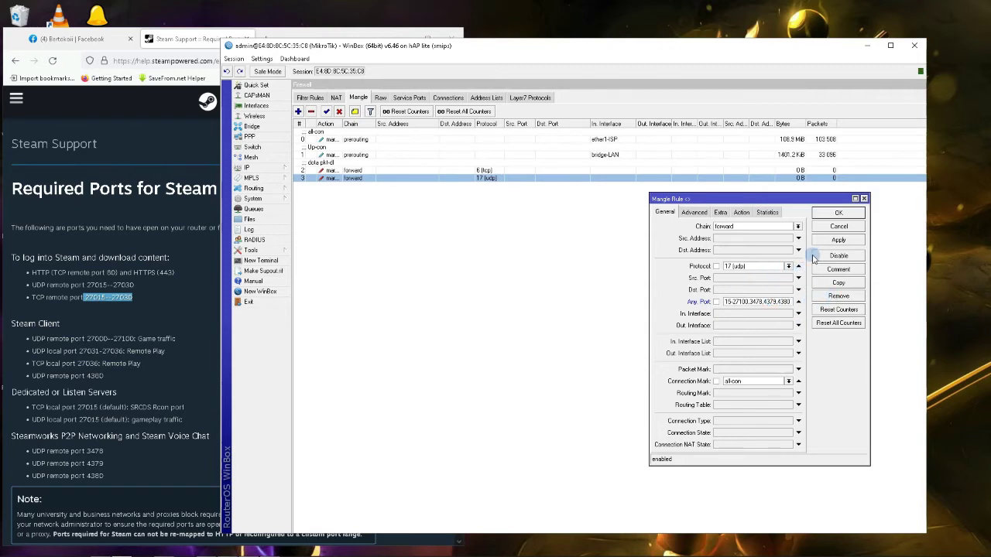
click(837, 236)
click(838, 213)
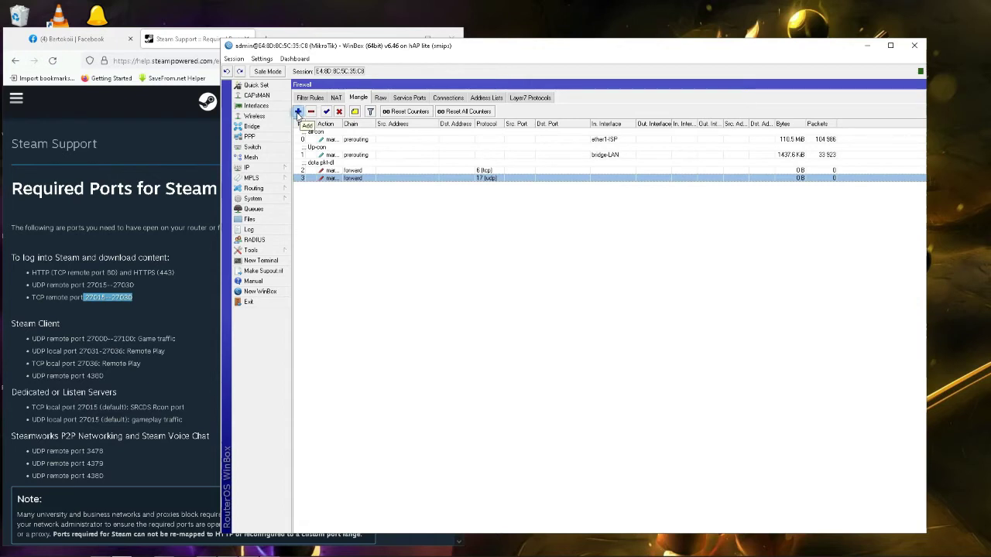
- Create a new mangle rule with chain forward and protocol tcp
click(299, 113)
click(797, 226)
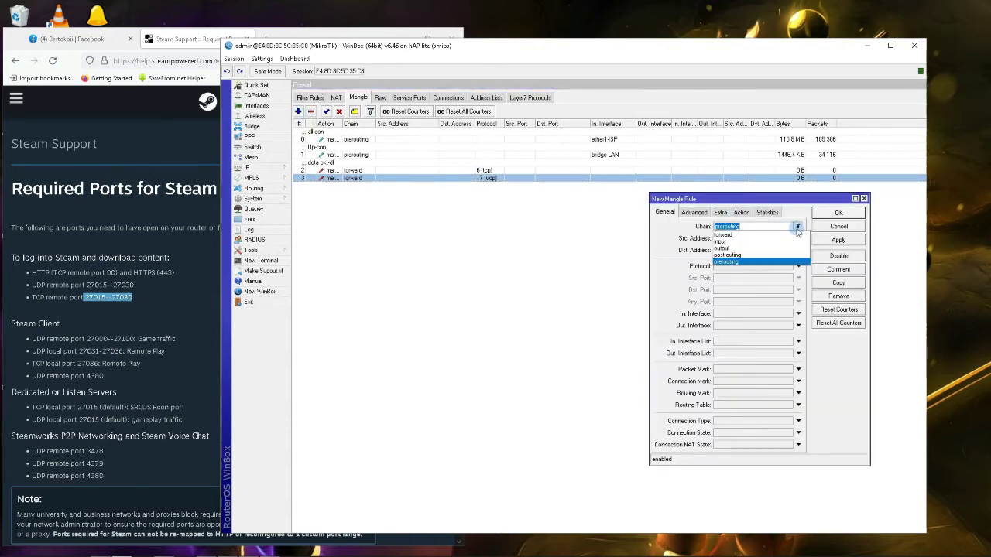
click(724, 235)
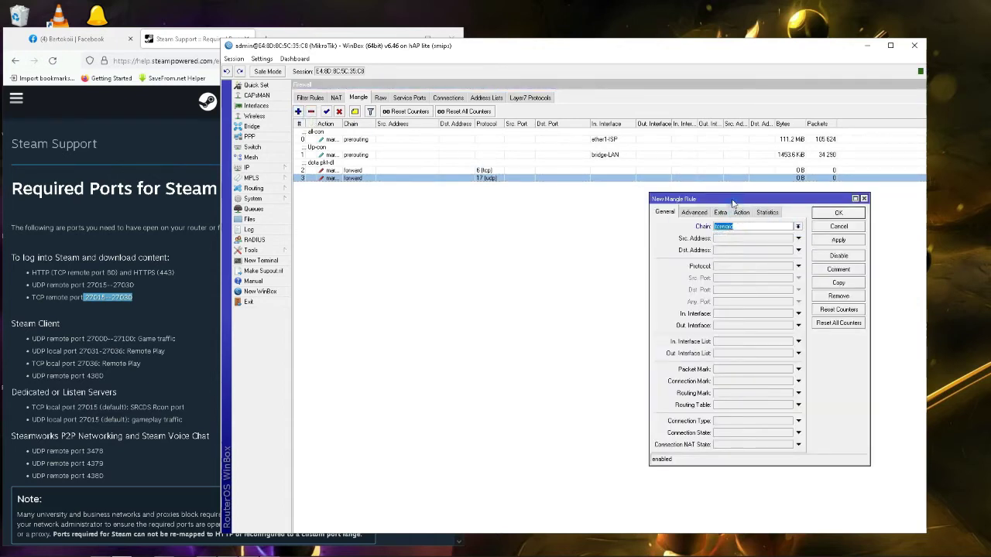
drag(733, 203, 601, 205)
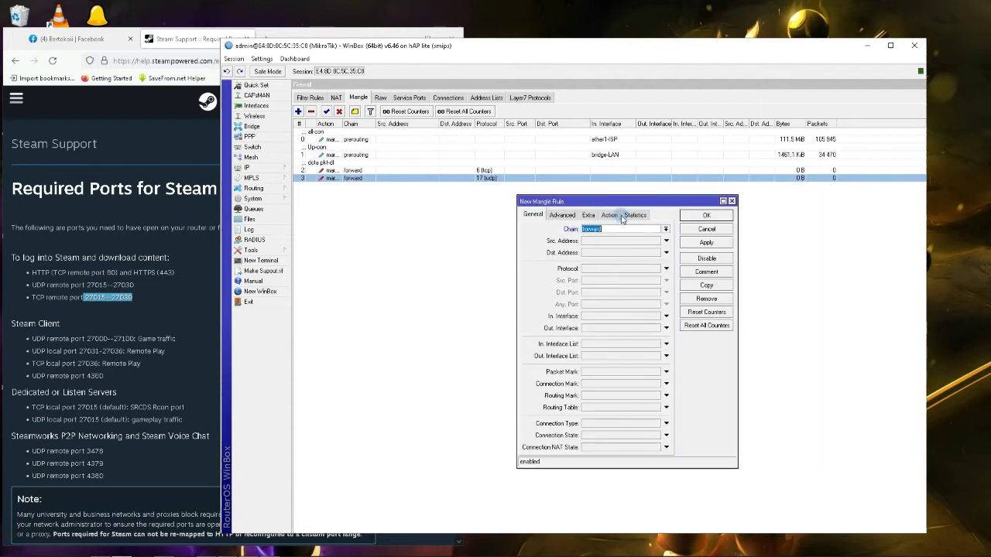
click(658, 271)
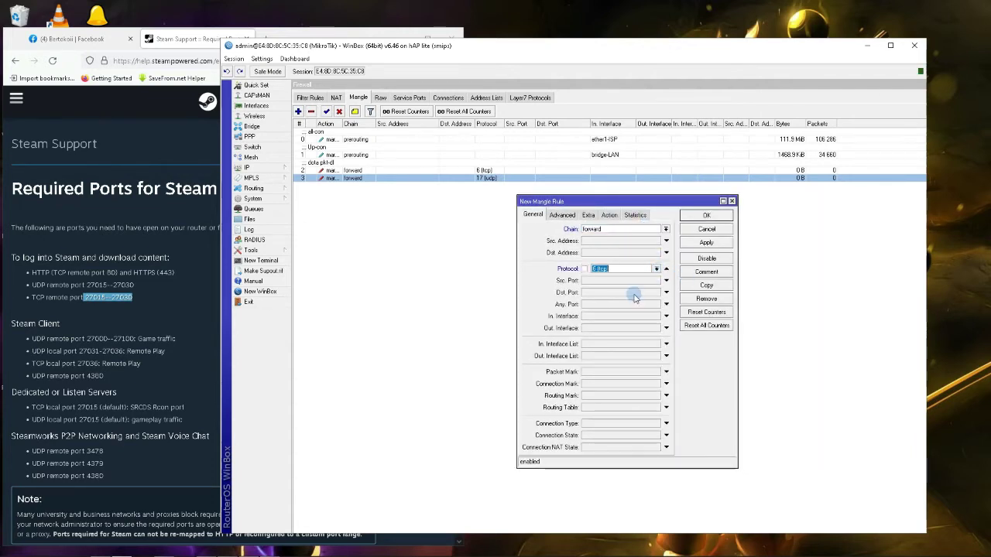
click(597, 304)
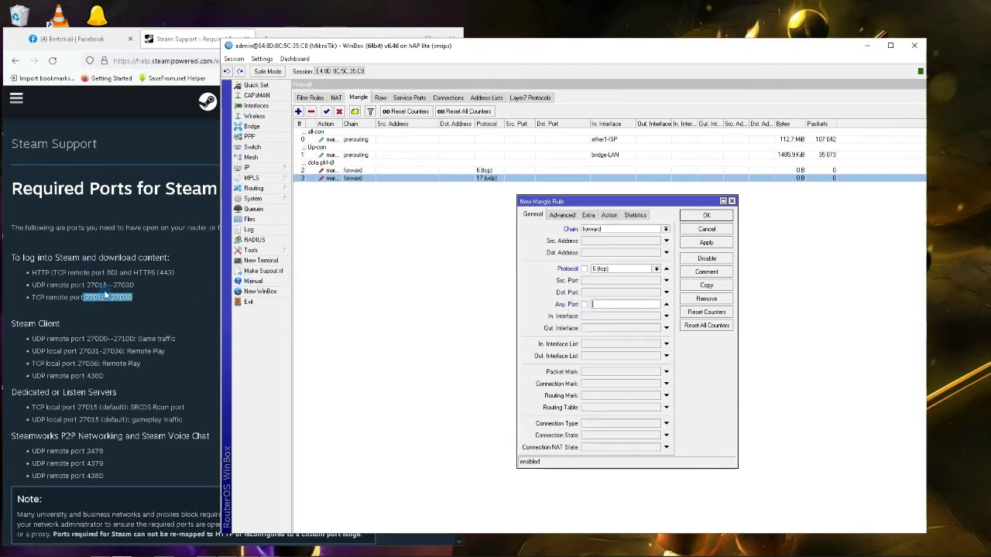
right_click(122, 299)
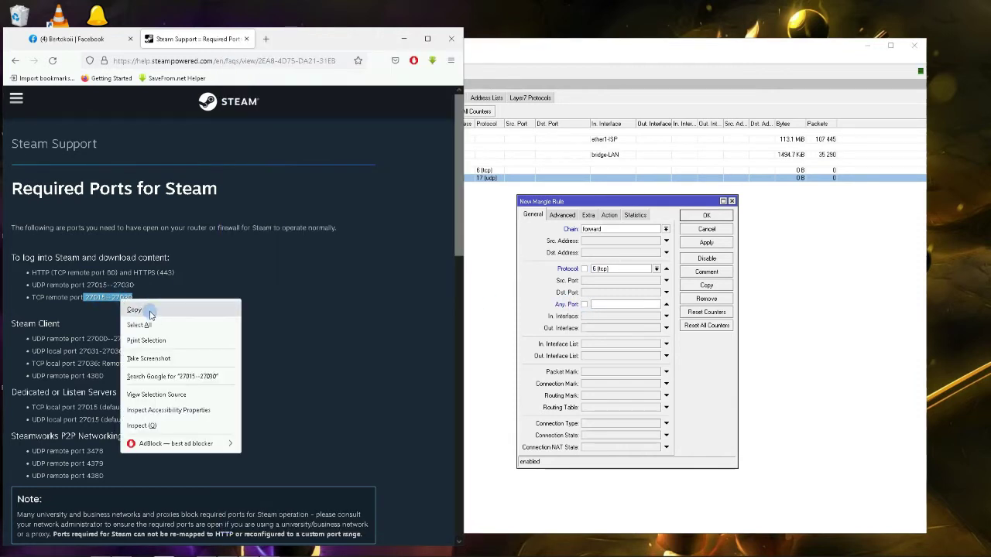
click(150, 311)
click(604, 304)
right_click(621, 303)
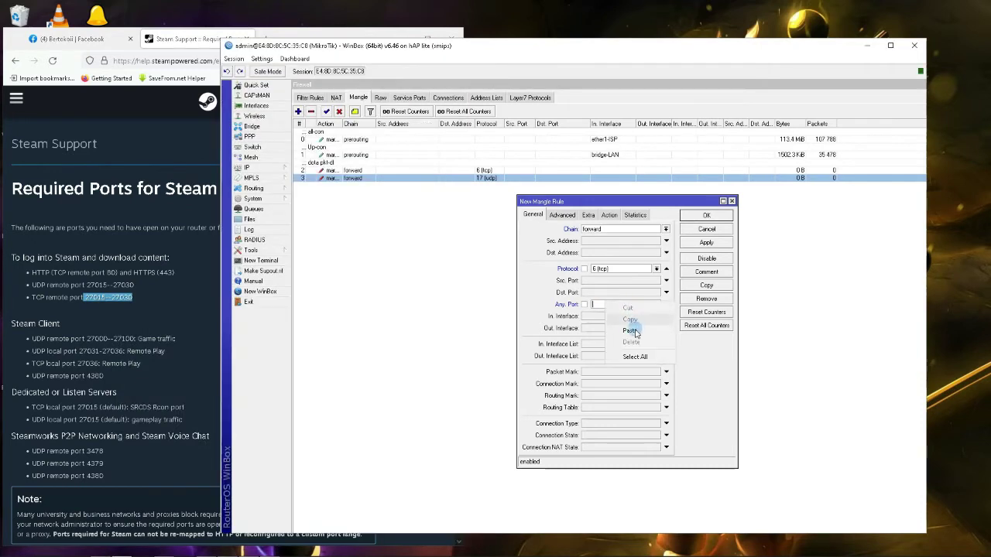
click(631, 330)
drag(622, 305, 647, 307)
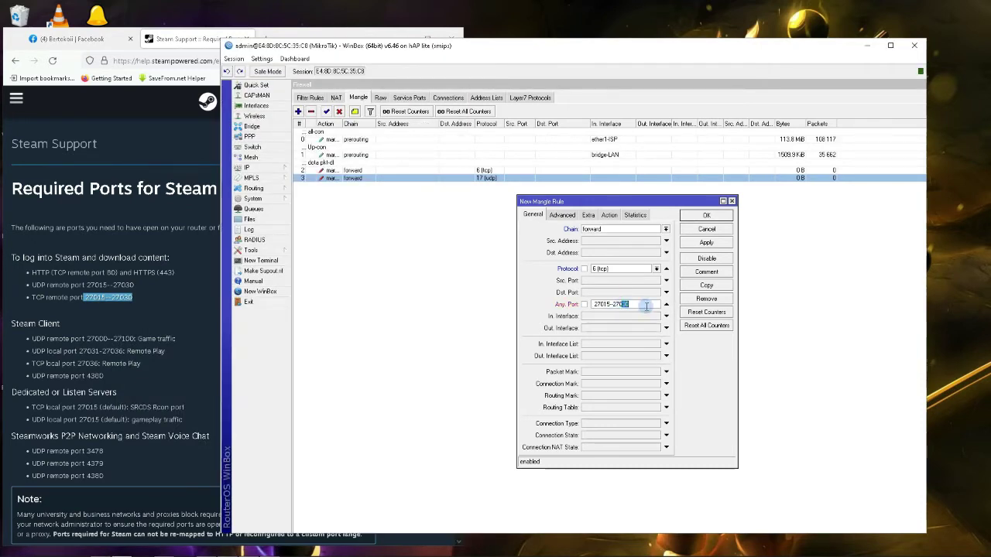
key(BackSpace)
double_click(639, 308)
right_click(639, 308)
click(666, 329)
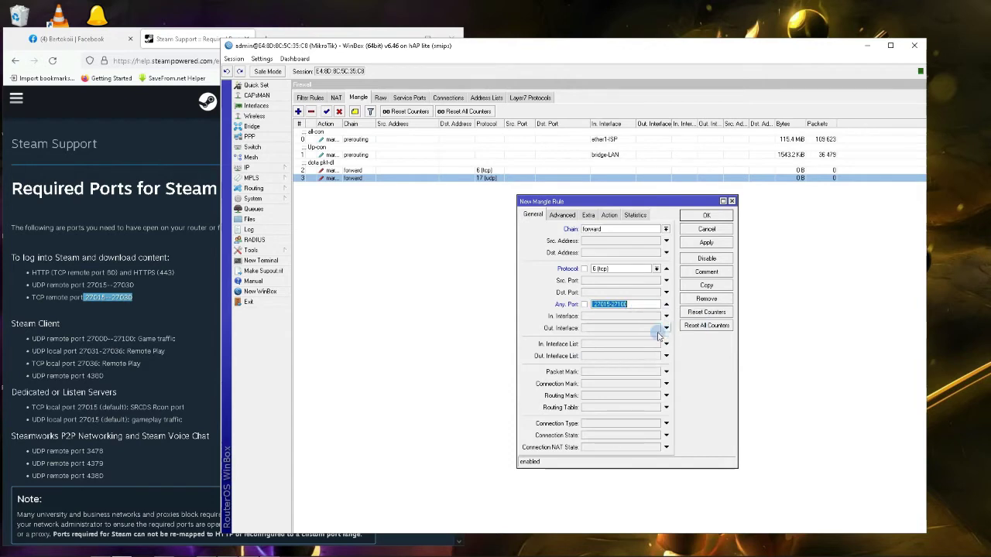
- Set the new TCP rule's connection mark to Up-con
click(666, 384)
click(657, 384)
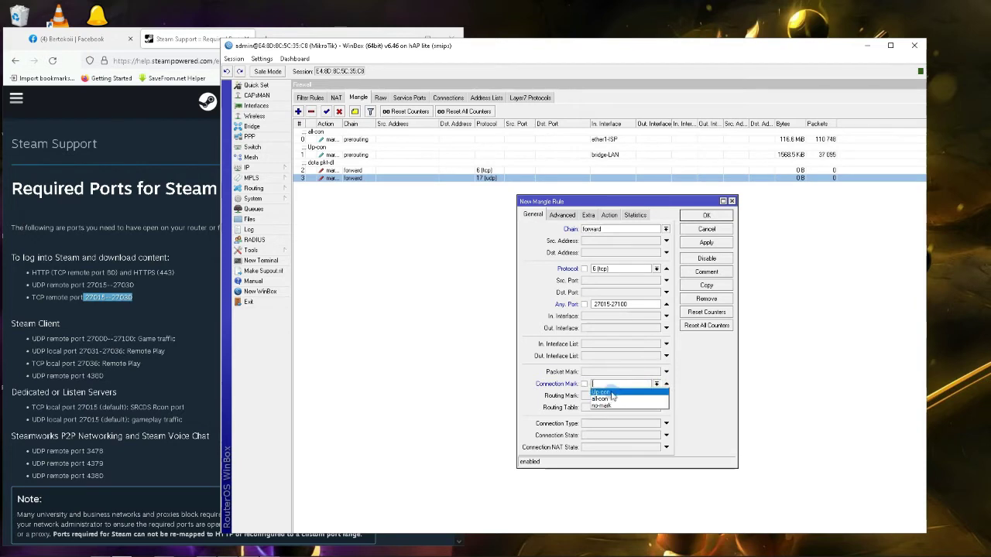
click(608, 392)
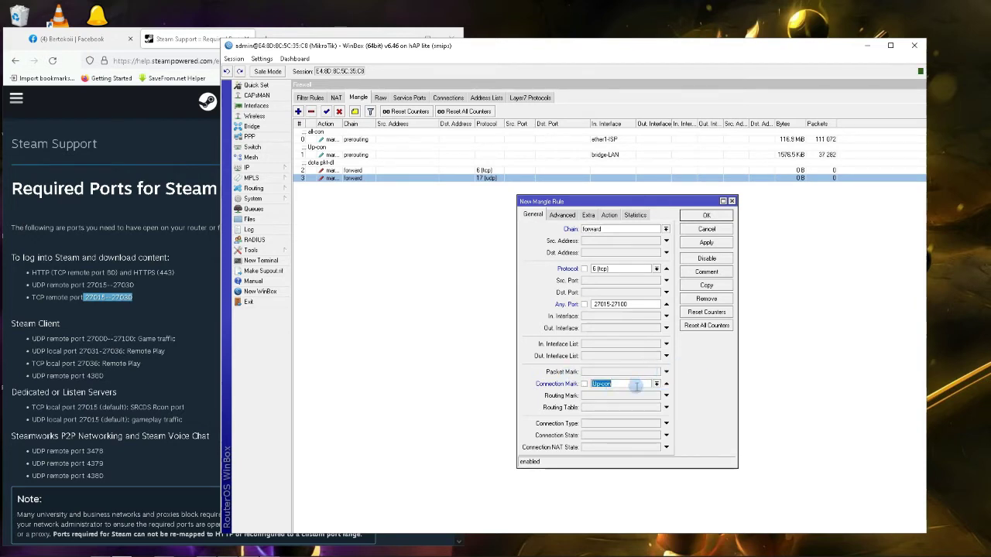
- Set the new rule's action to mark packet with new packet mark dota-up-pkt and disable passthrough
click(610, 214)
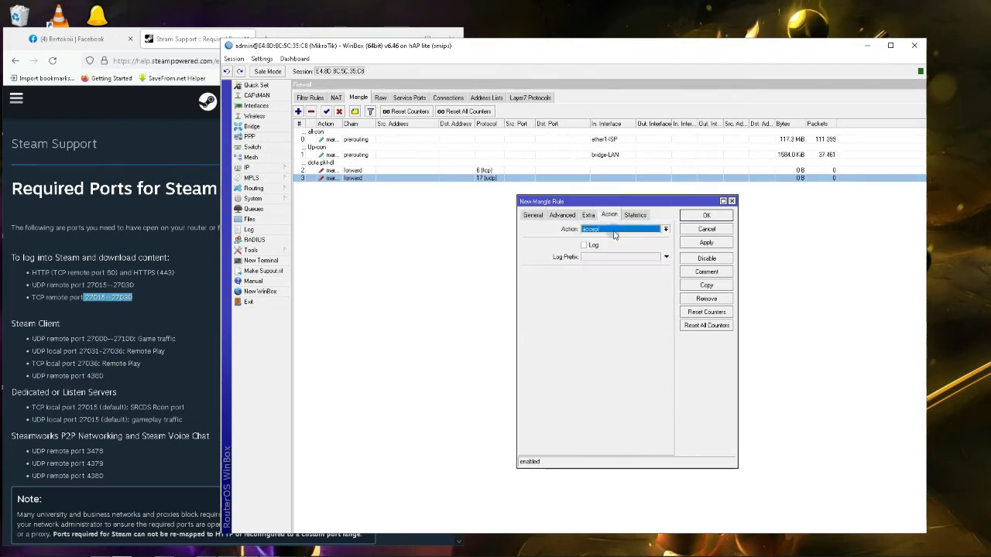
click(612, 229)
click(618, 312)
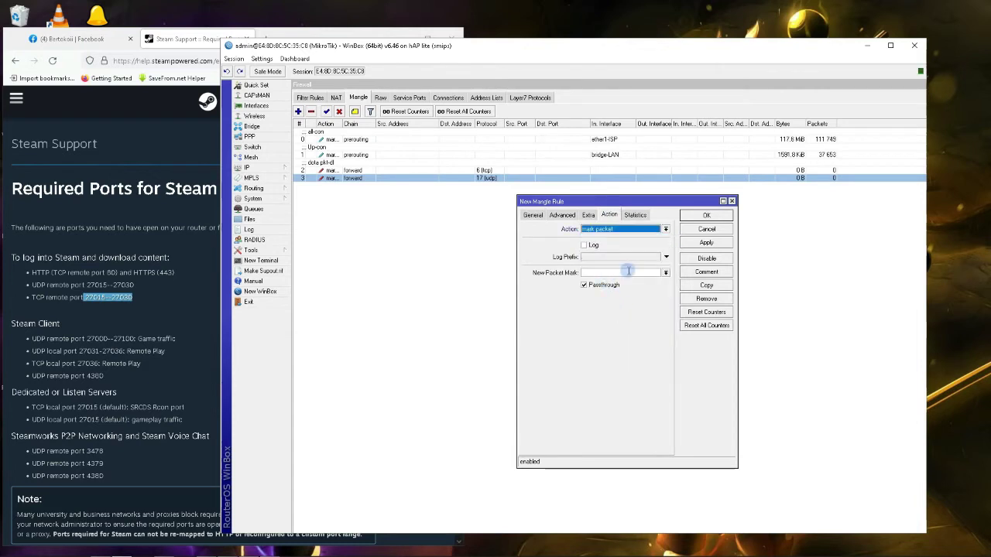
click(628, 272)
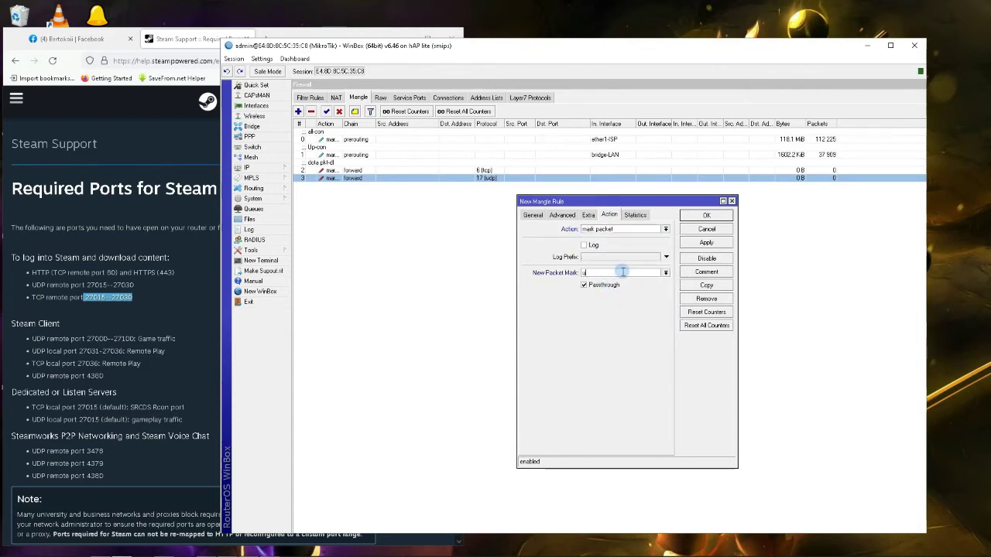
text(dota-up pkt)
click(586, 285)
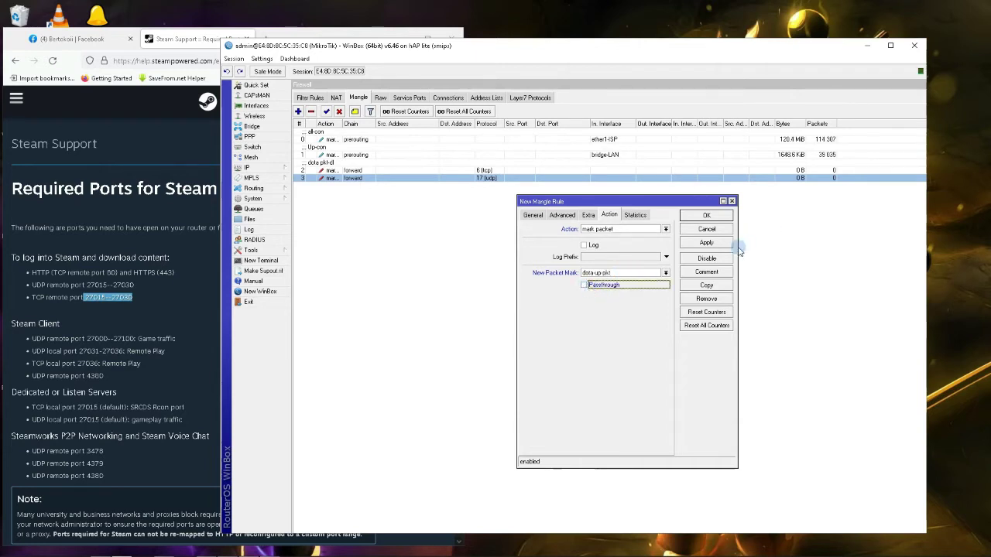
- Reuse the packet mark name dota-up-pkt as the new rule's comment, save the rule, and select it in the list
double_click(624, 273)
right_click(624, 273)
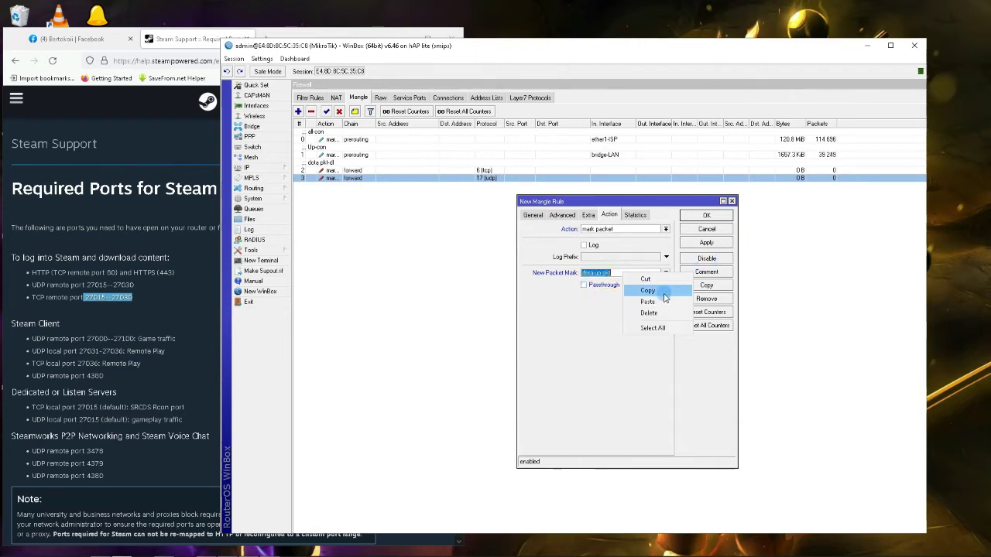
click(663, 293)
click(706, 272)
right_click(709, 345)
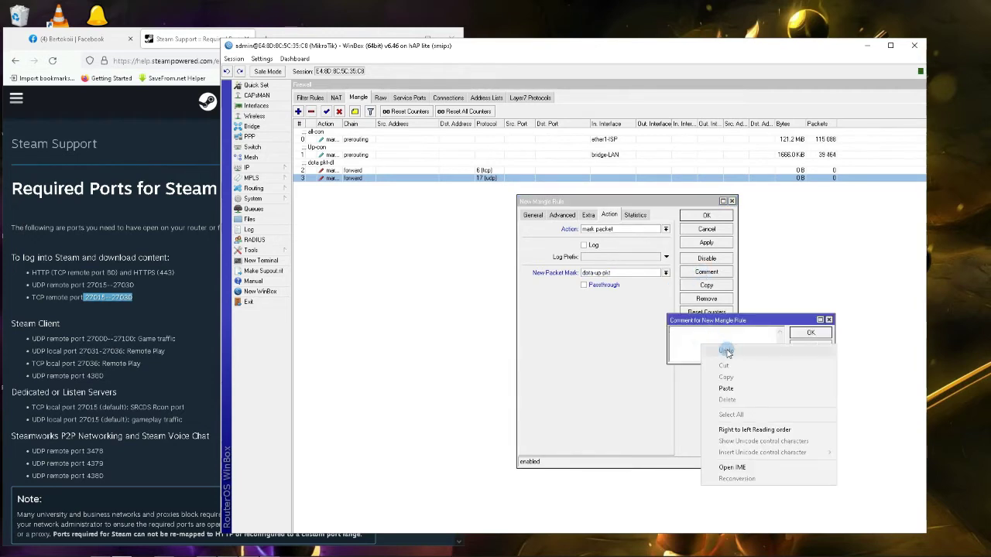
click(726, 389)
click(806, 334)
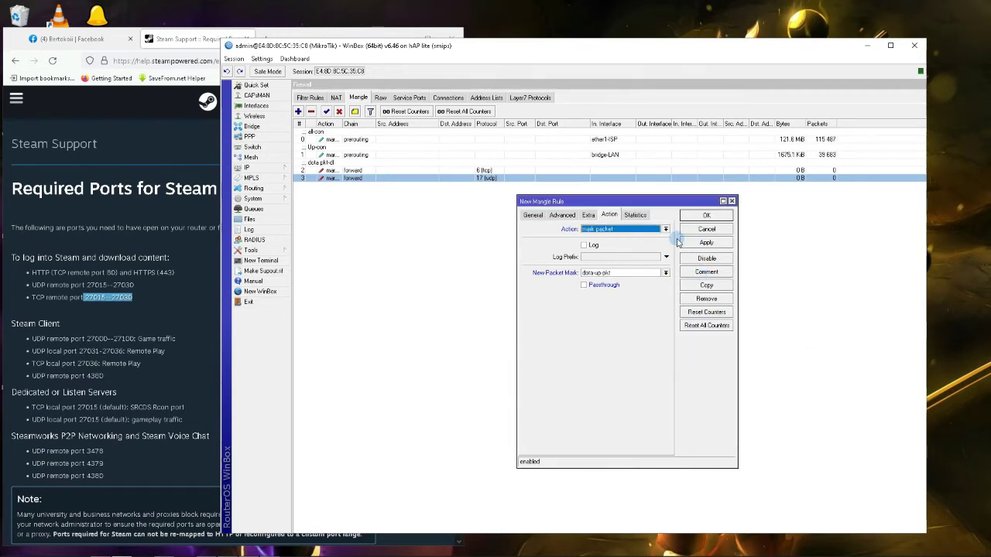
click(533, 216)
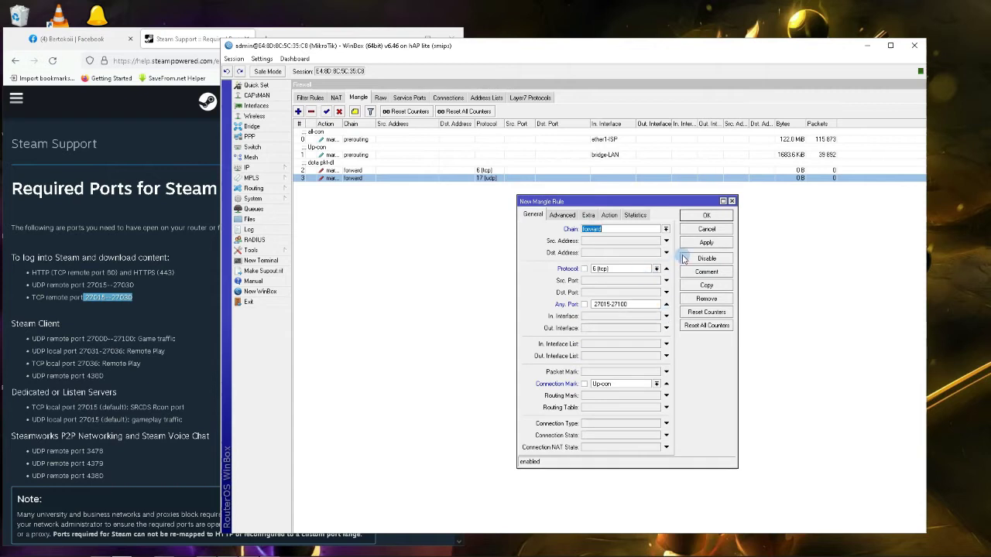
click(703, 242)
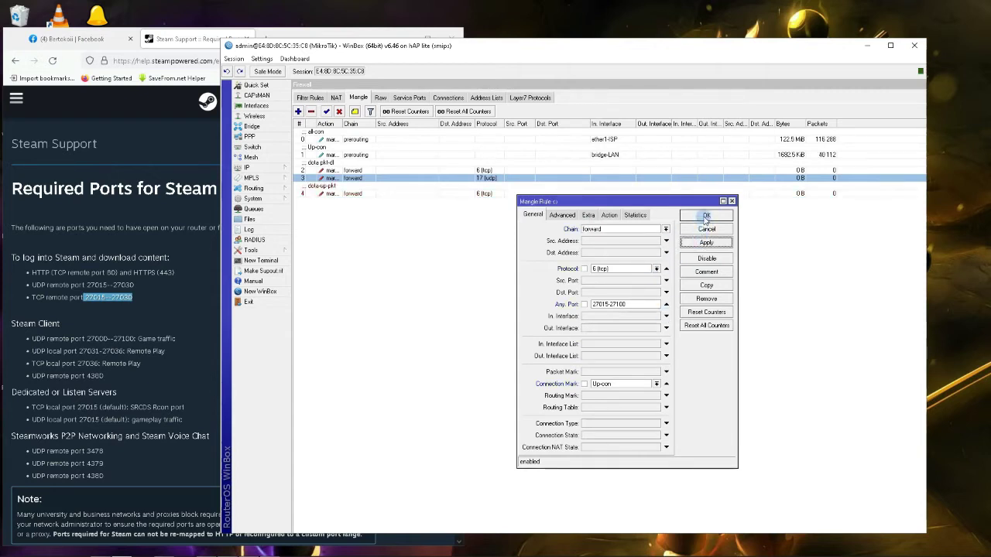
click(705, 216)
click(424, 194)
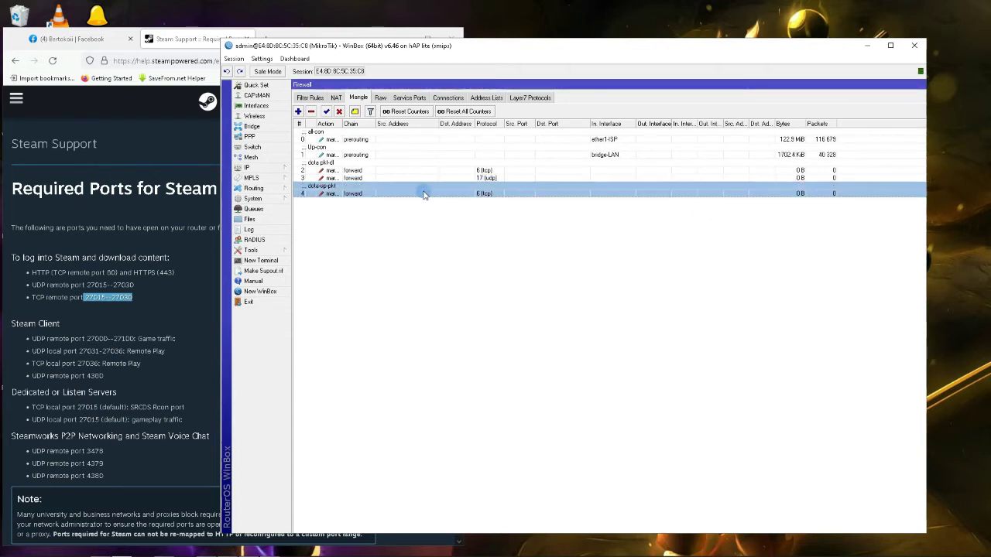
- Duplicate the dota-up-pkt TCP mangle rule and set the copy's protocol to udp
double_click(419, 193)
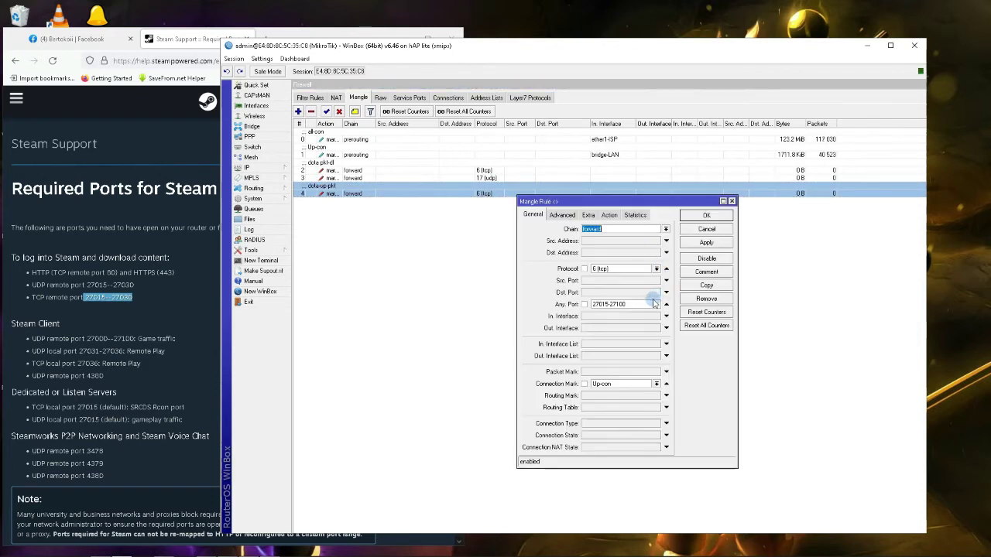
click(706, 285)
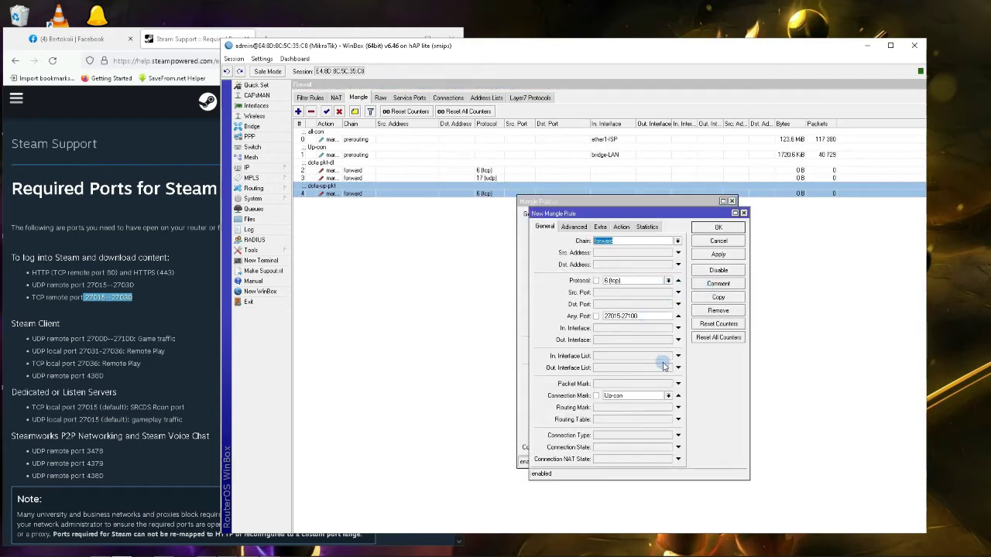
click(669, 281)
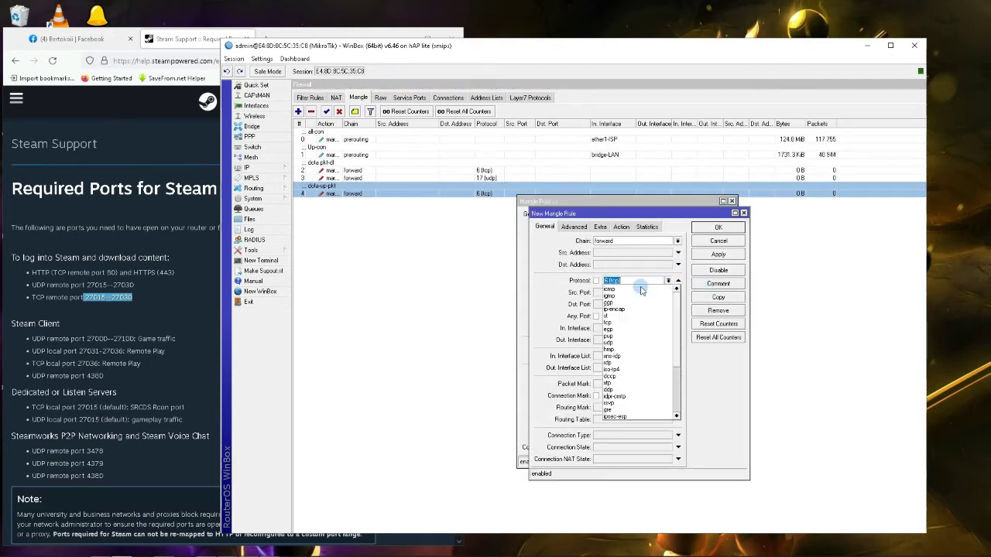
click(619, 343)
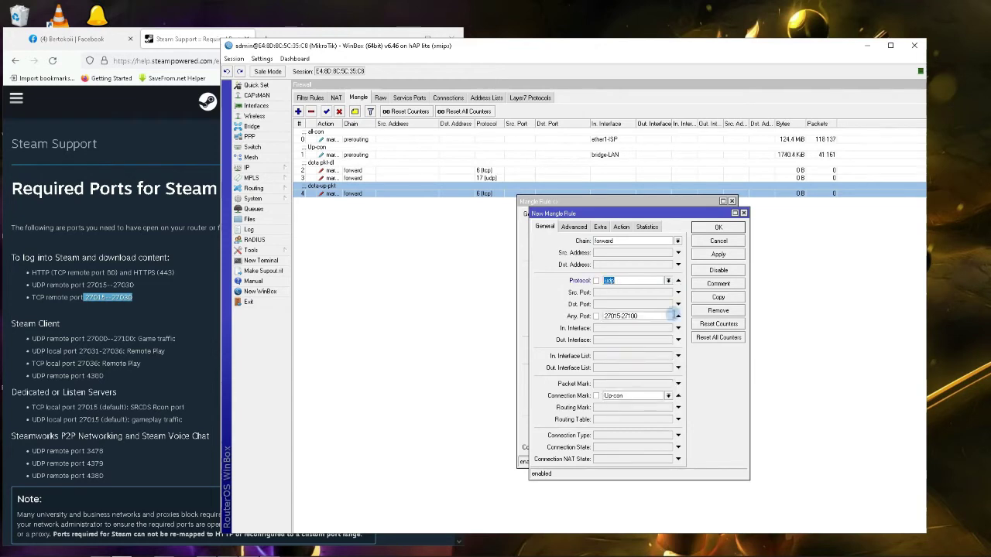
- Check the UDP copy's packet marking action and clear its comment
click(621, 227)
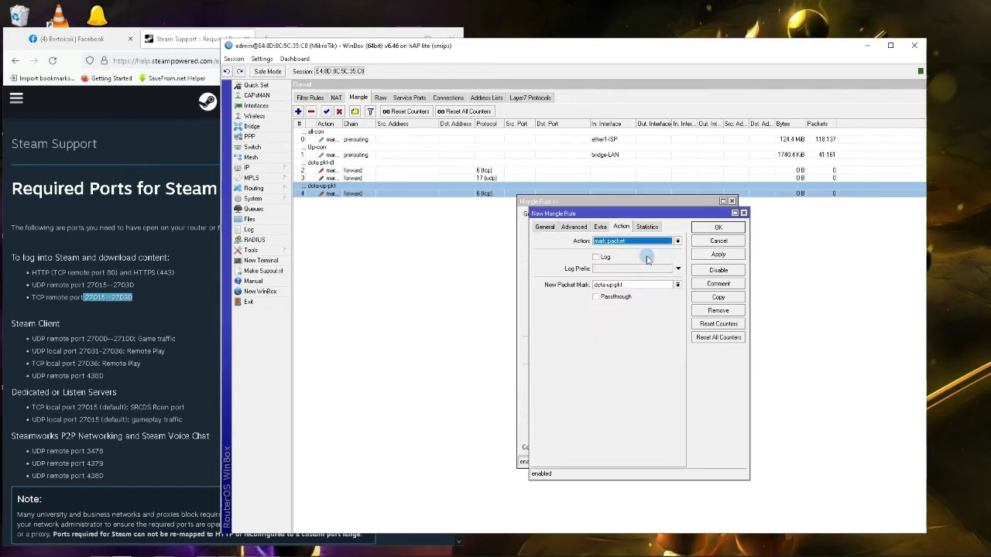
click(714, 284)
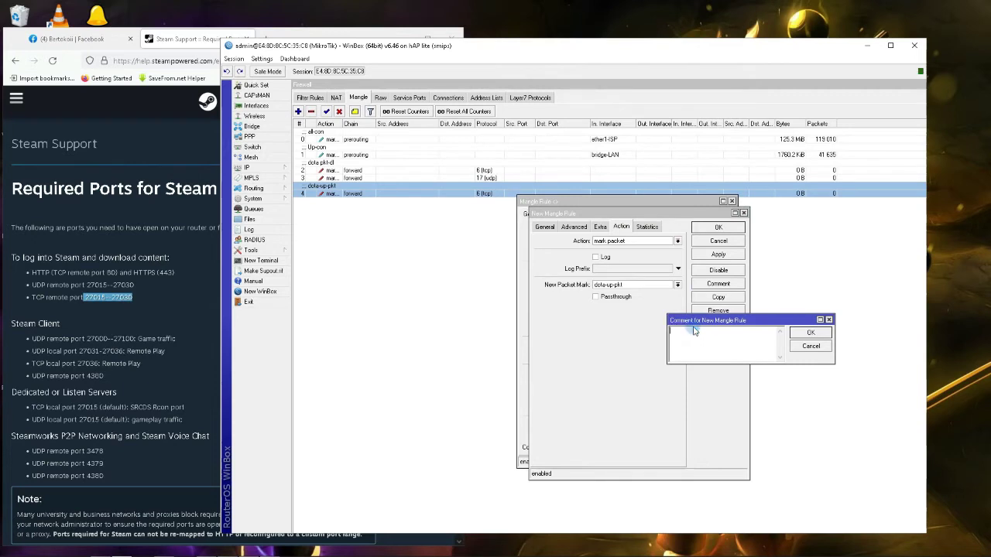
click(810, 333)
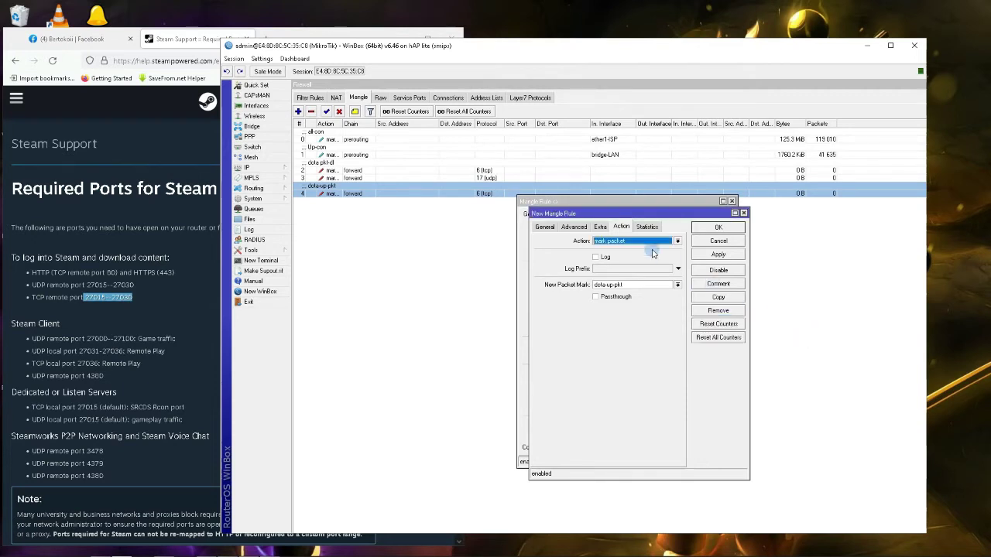
click(546, 227)
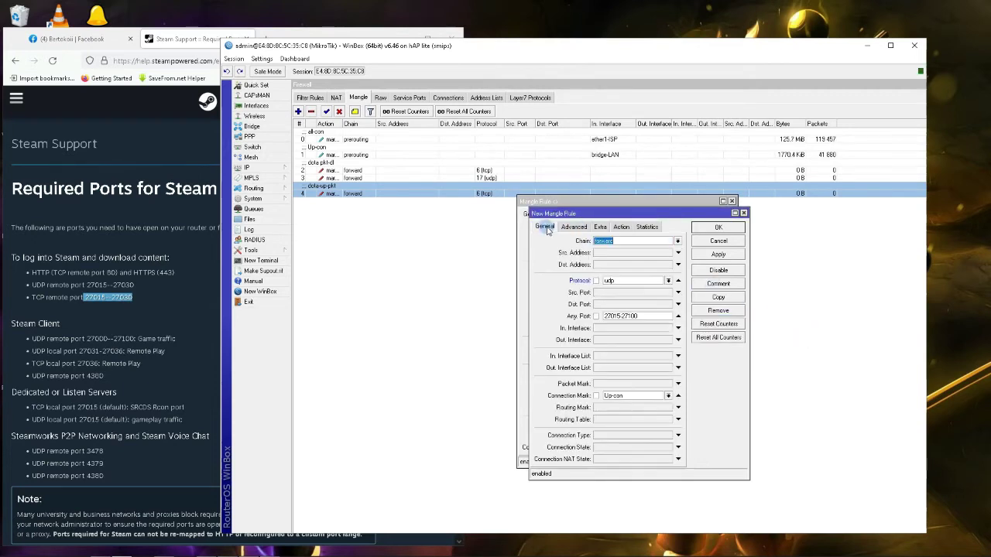
click(643, 316)
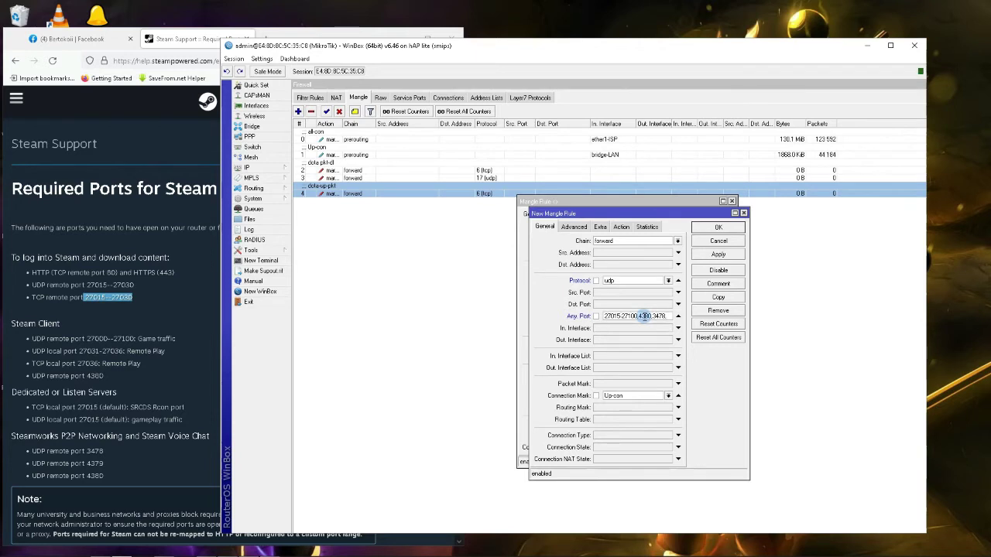
text(380,3478,4379)
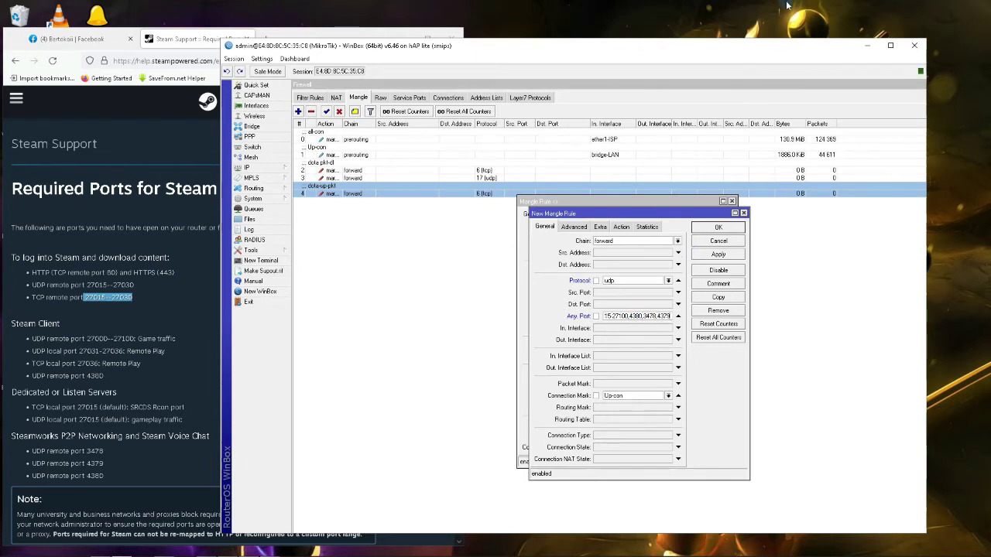
click(719, 228)
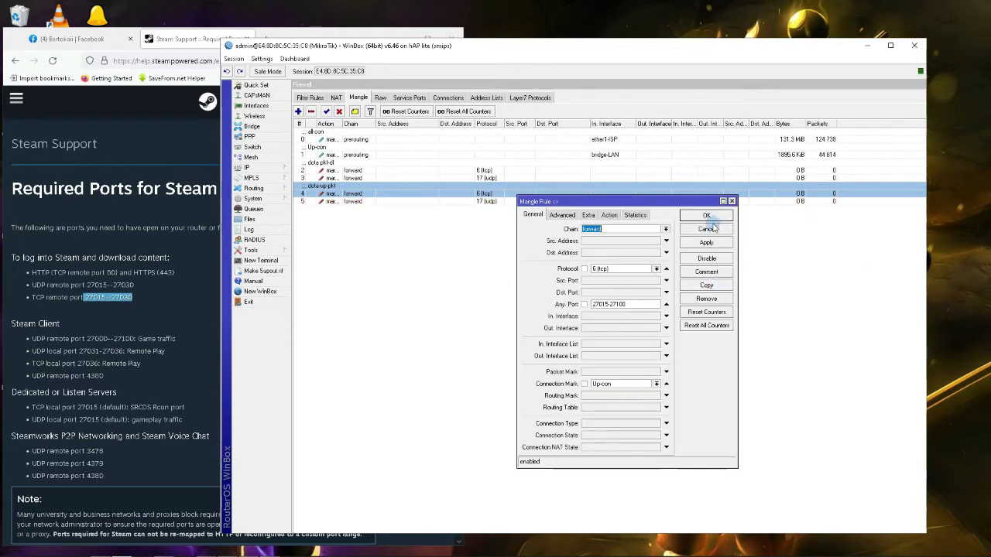
click(709, 217)
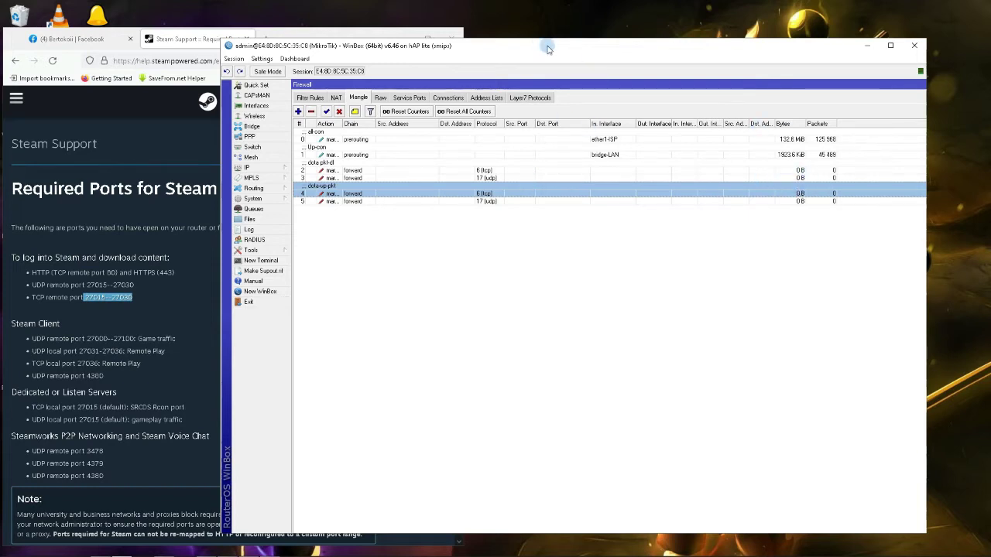
- Add a new mangle rule on the forward chain for protocol tcp with Any. Port 443
mouse_move(539, 52)
mouse_down()
mouse_move(593, 63)
mouse_move(544, 62)
mouse_up()
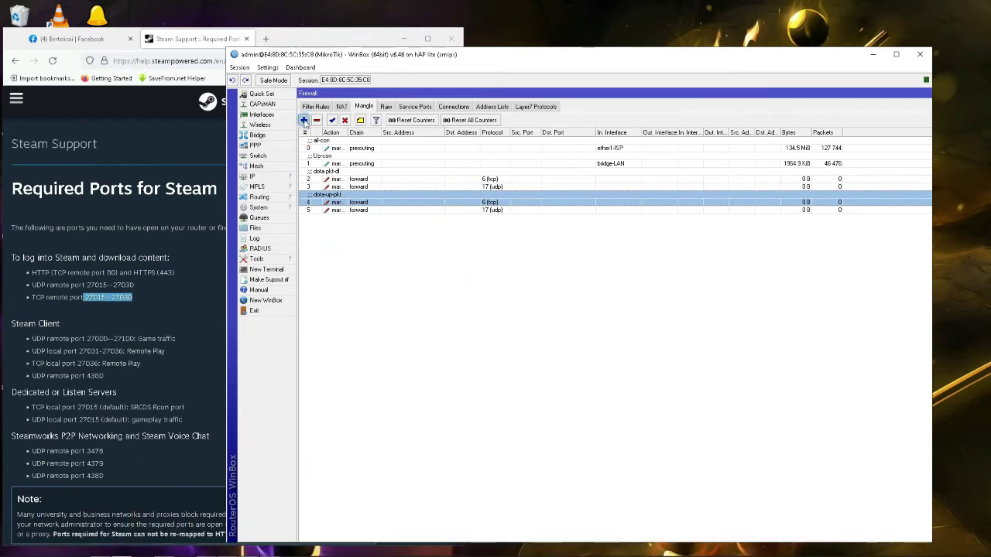
click(304, 121)
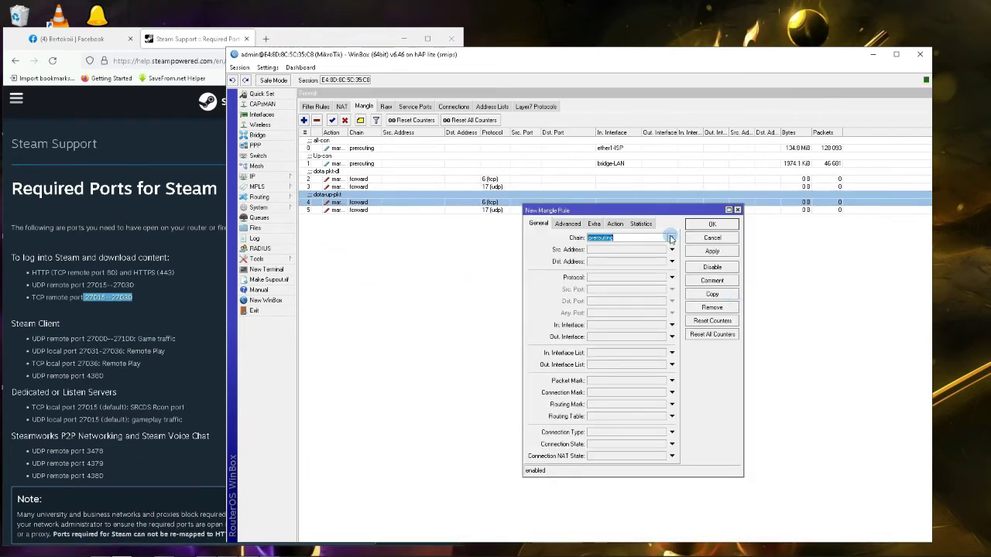
click(671, 238)
click(642, 247)
click(628, 278)
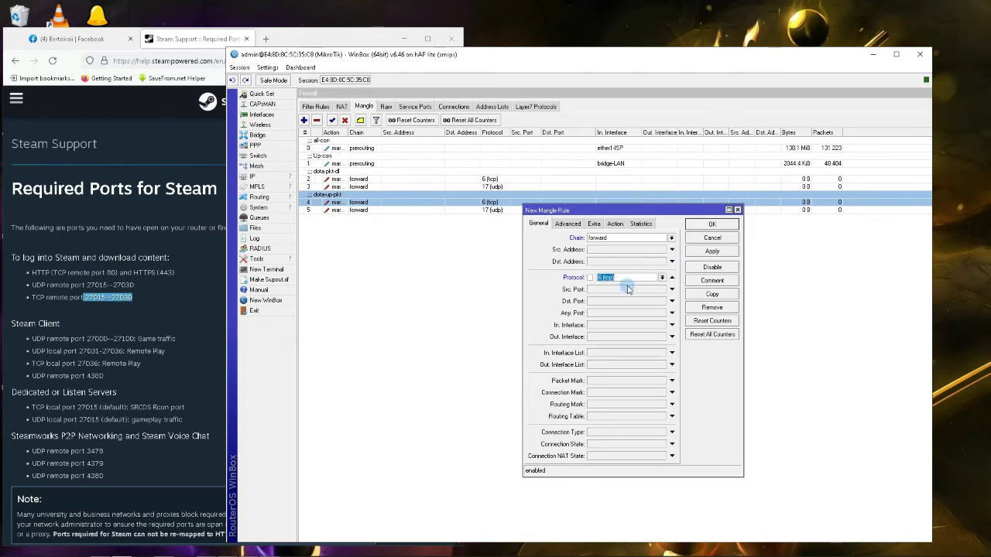
click(617, 313)
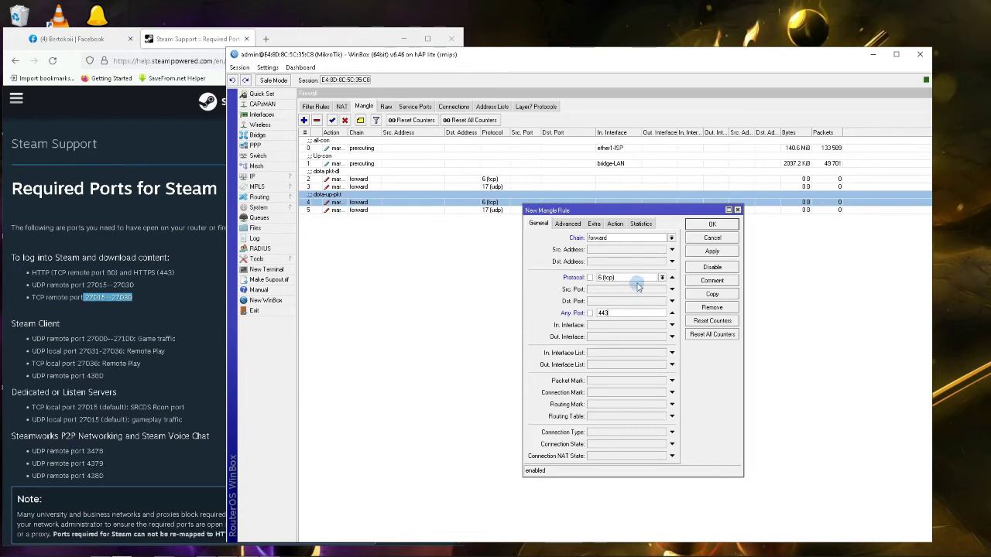
- Set the port 443 rule's action to mark packet with new packet mark youtube-pkt and disable passthrough
click(615, 224)
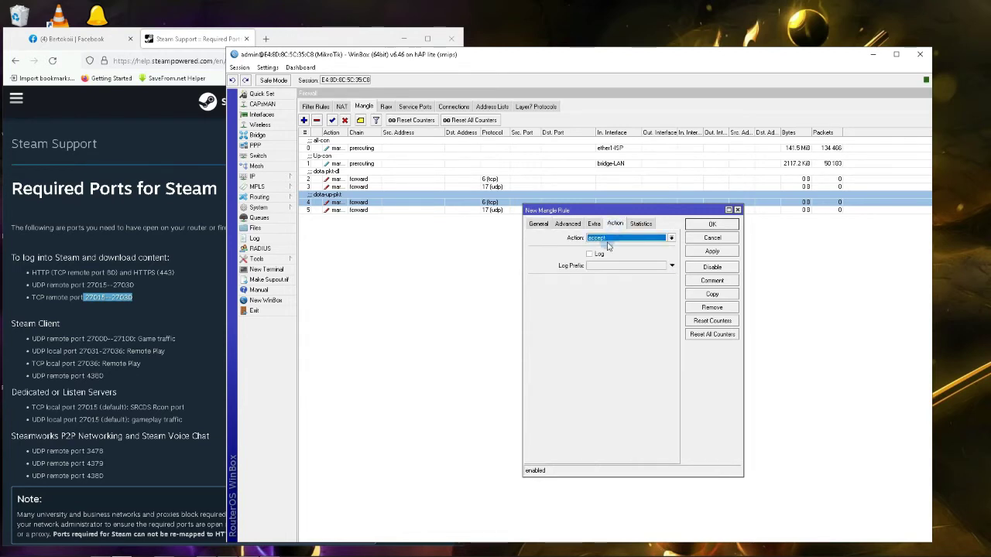
click(607, 237)
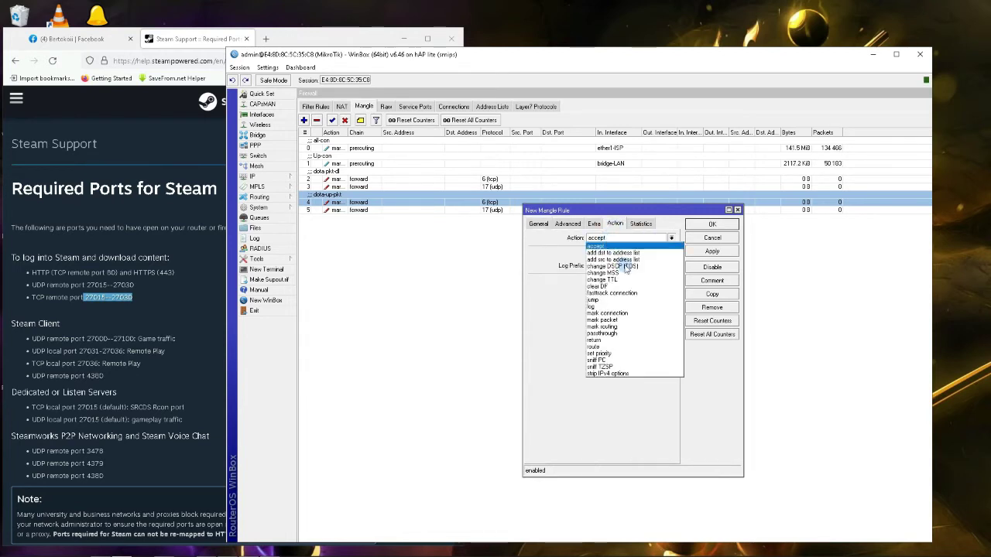
click(620, 319)
click(597, 297)
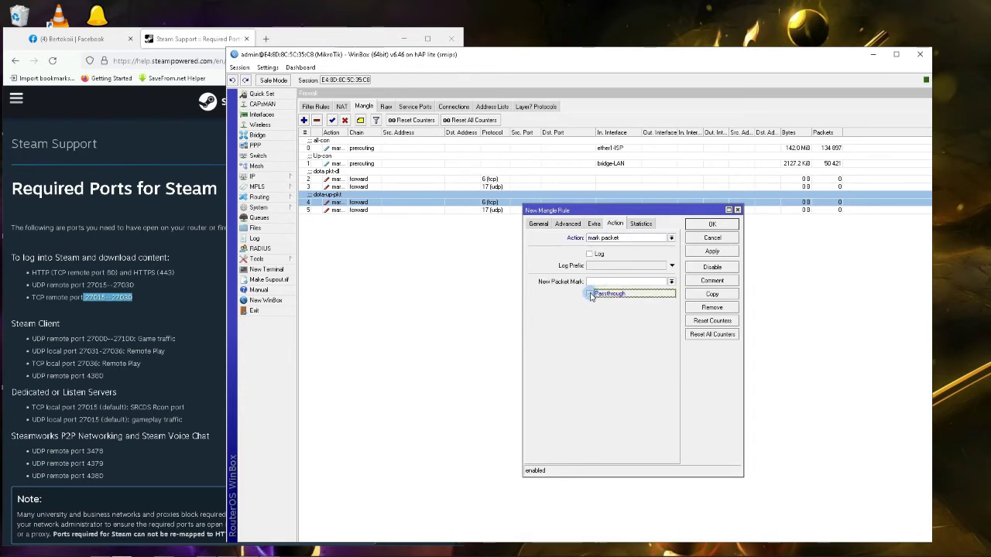
click(647, 281)
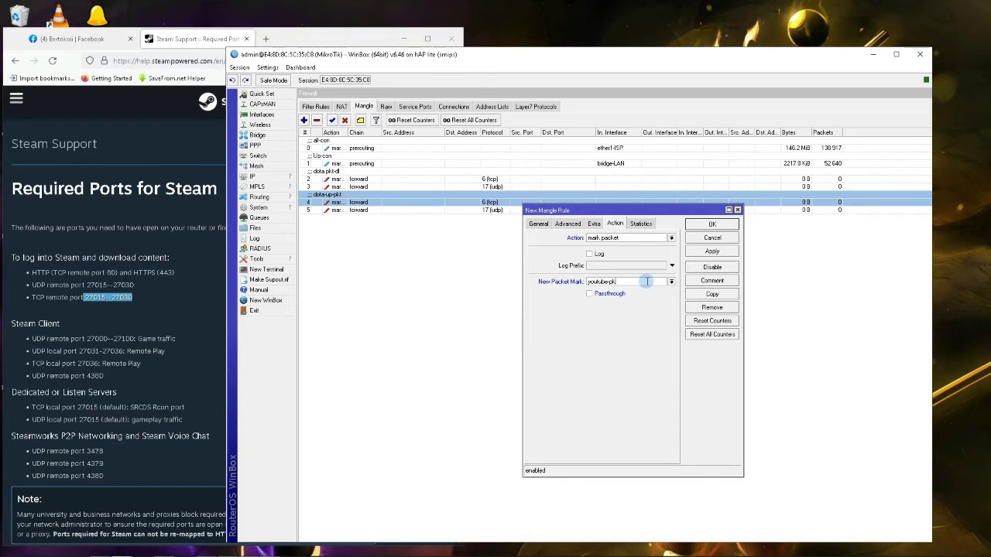
text(t)
- Reuse the packet mark name youtube-pkt as the new rule's comment and save the rule
right_click(630, 284)
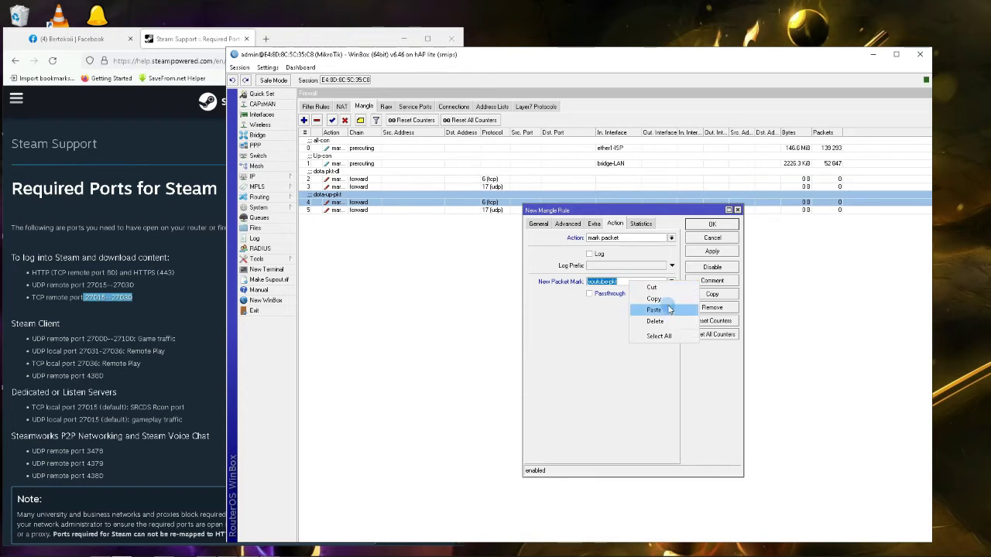
click(654, 301)
click(713, 281)
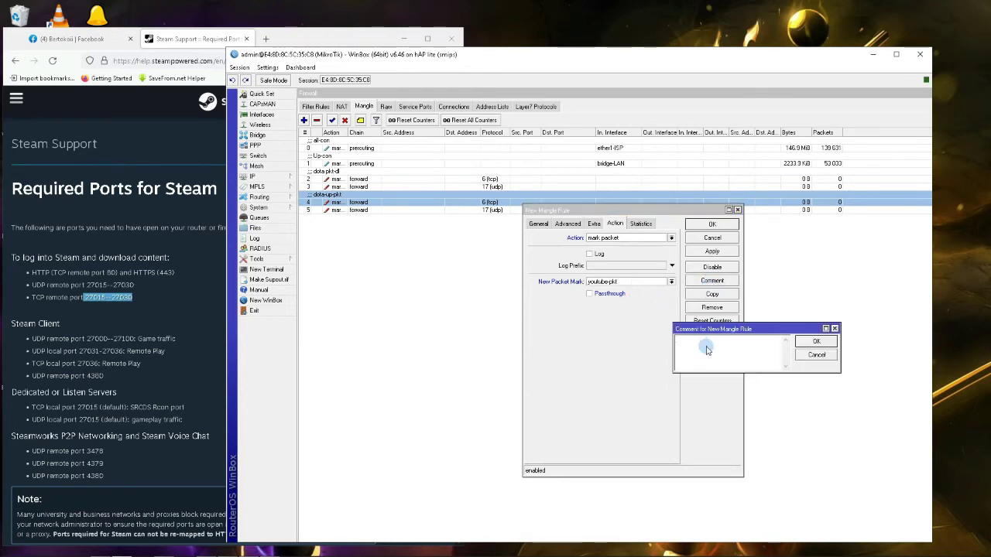
right_click(707, 350)
click(740, 389)
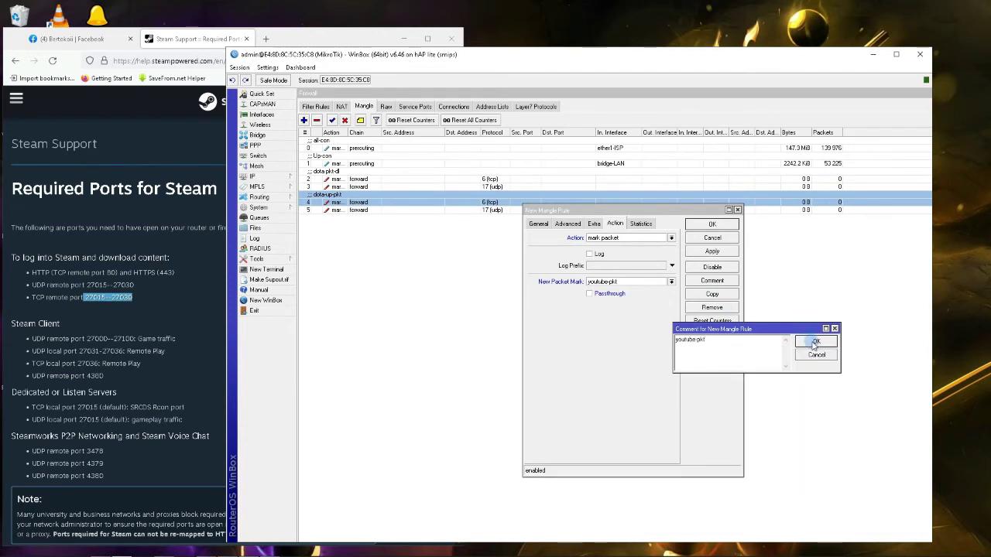
click(815, 343)
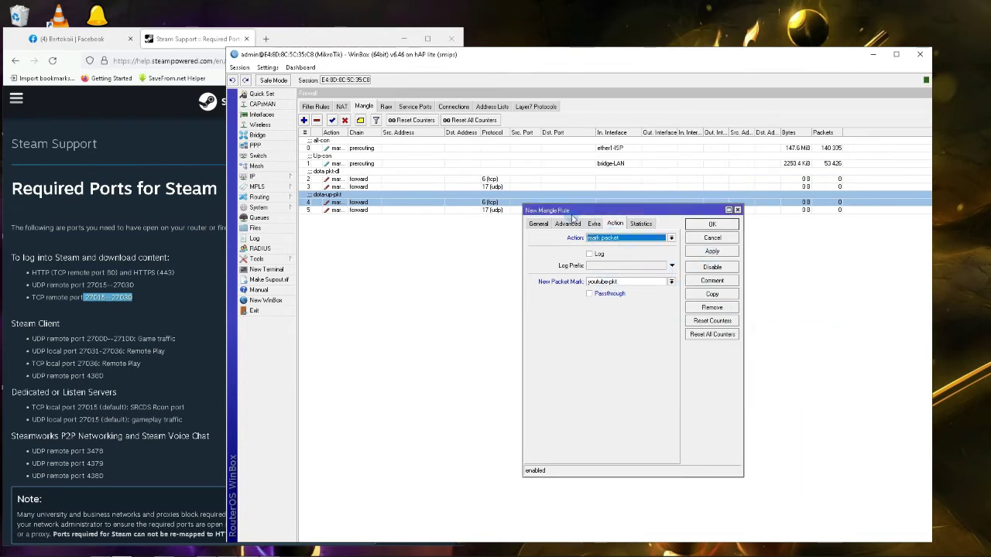
click(538, 224)
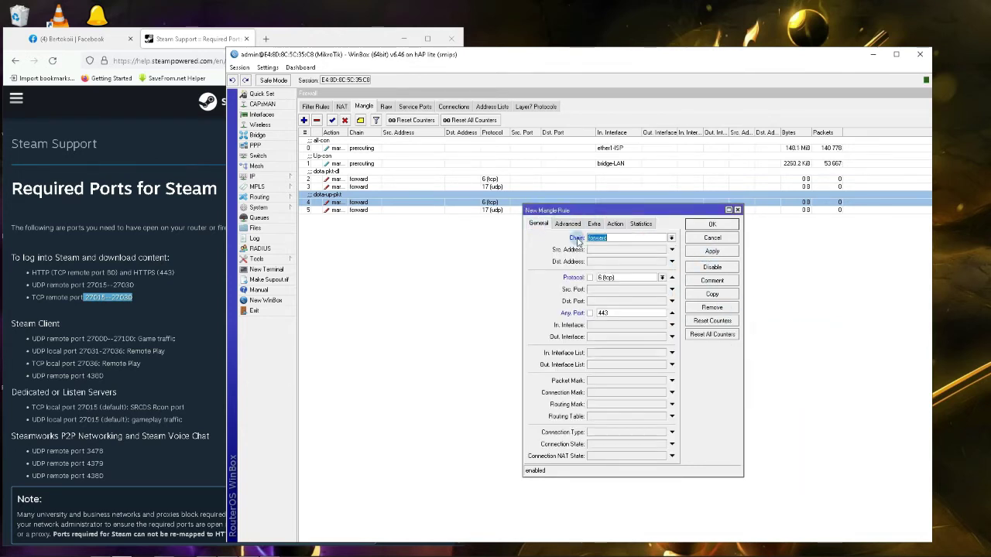
click(711, 251)
click(713, 226)
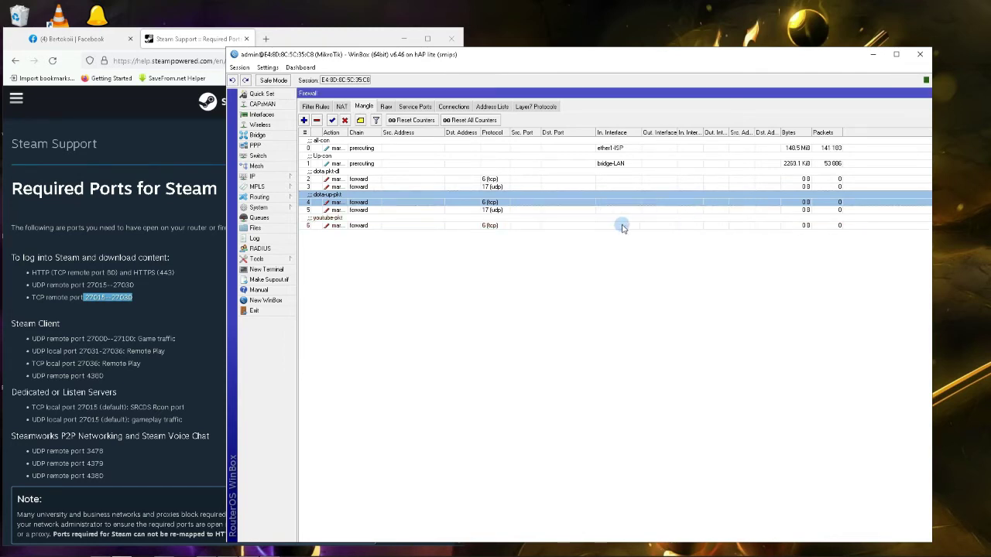
- Duplicate the youtube-pkt TCP rule, set the copy's protocol to udp, and save both rules
click(391, 222)
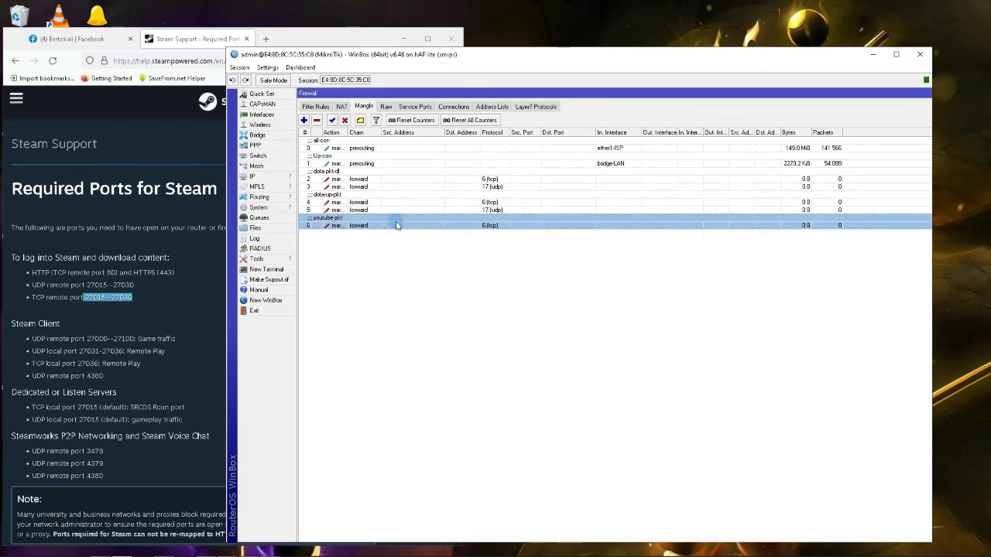
double_click(396, 225)
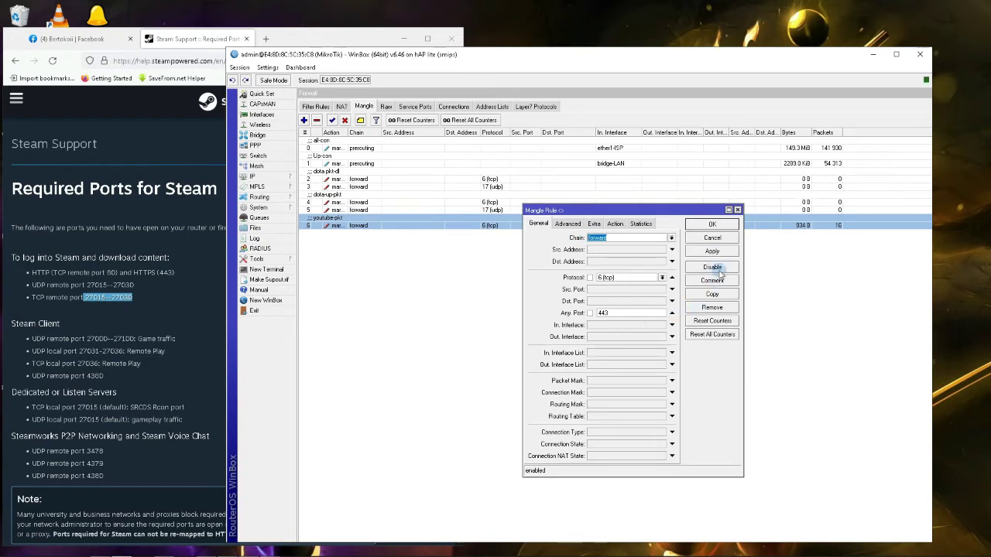
click(711, 294)
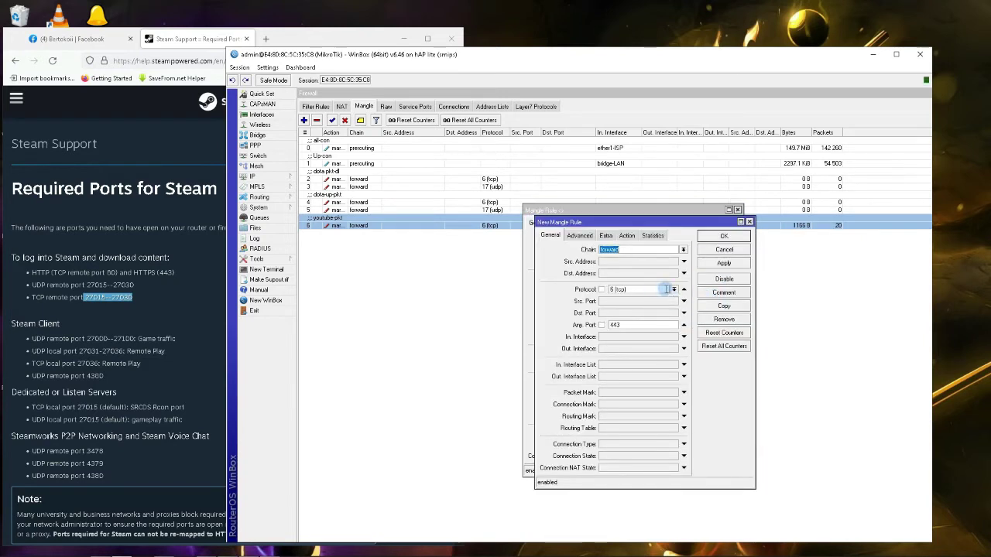
click(673, 289)
click(637, 349)
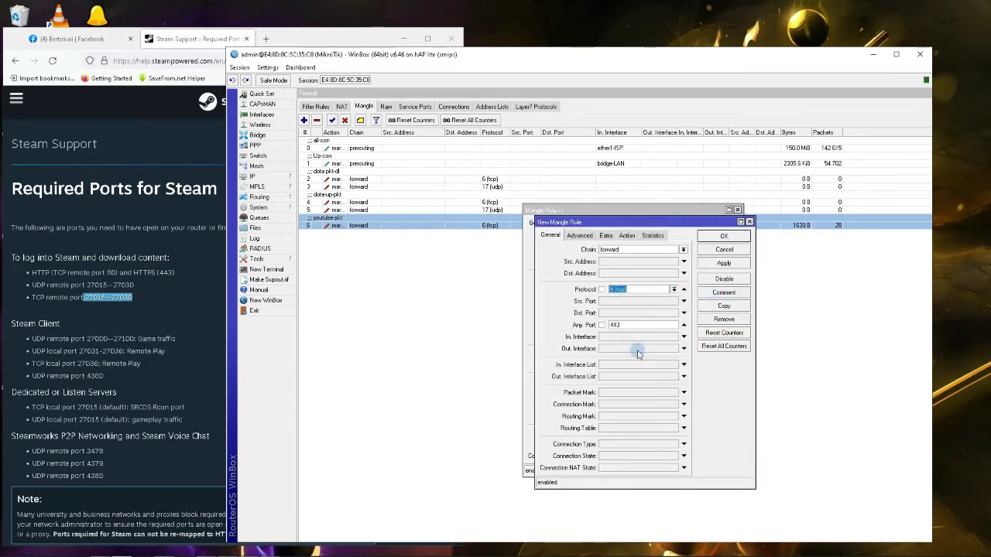
click(724, 264)
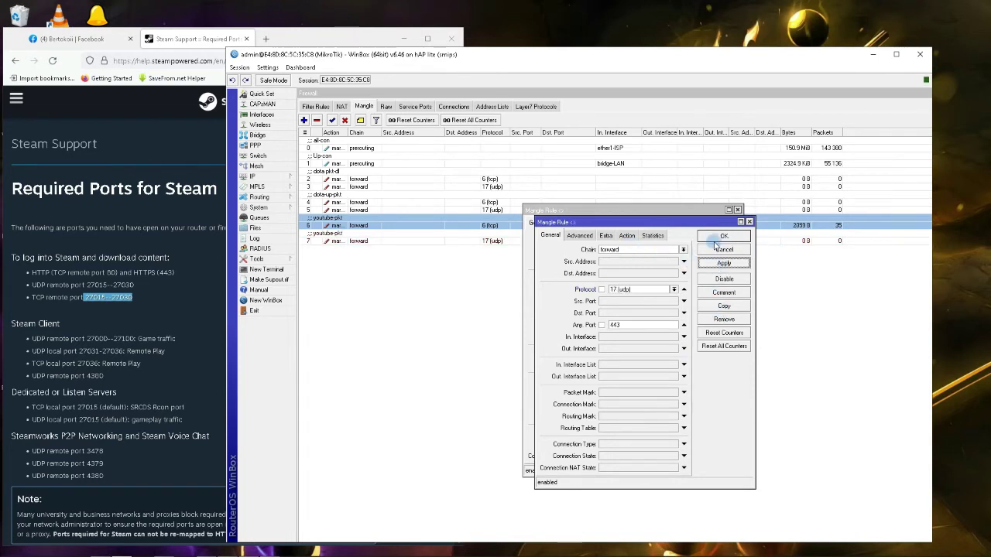
click(721, 238)
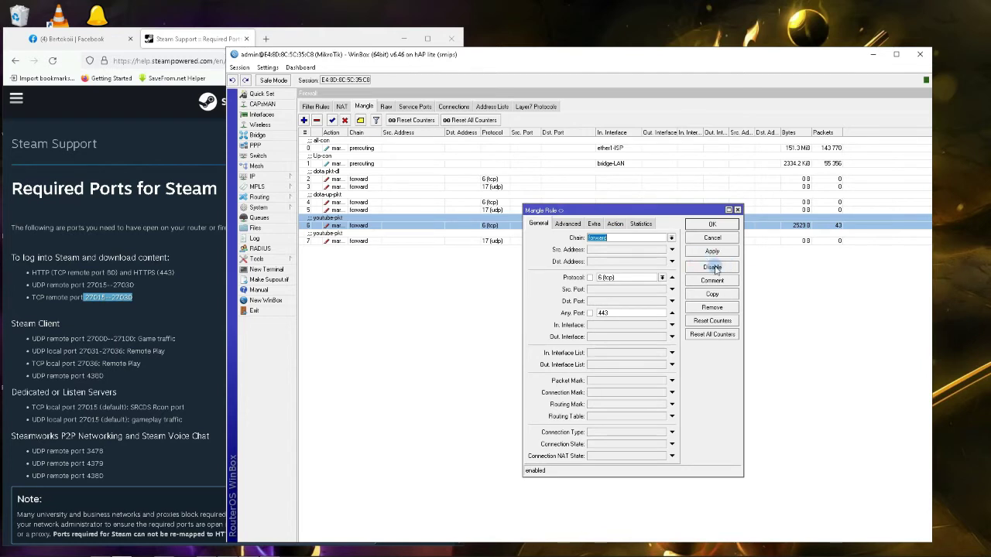
click(707, 229)
- Clear the comment of the port 443 UDP rule
double_click(400, 240)
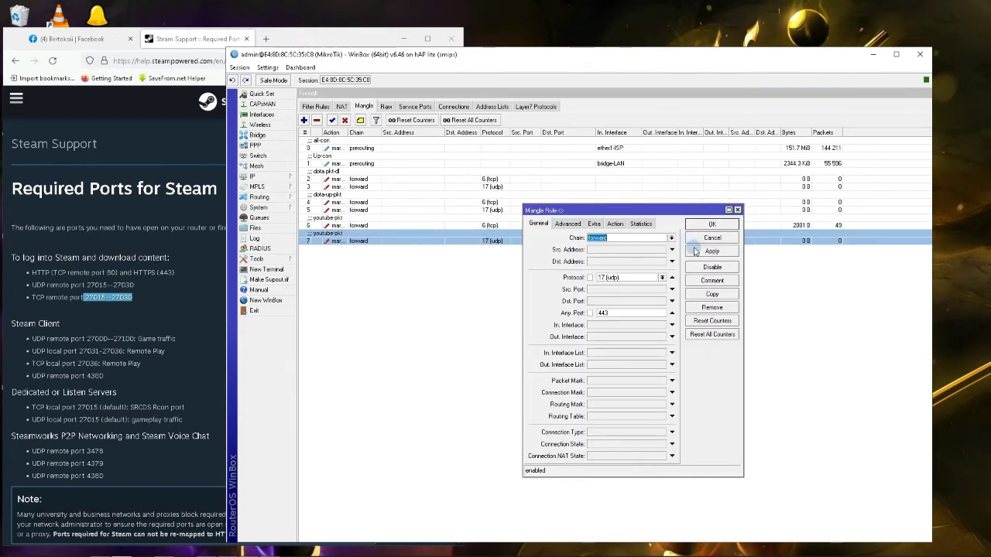
click(713, 281)
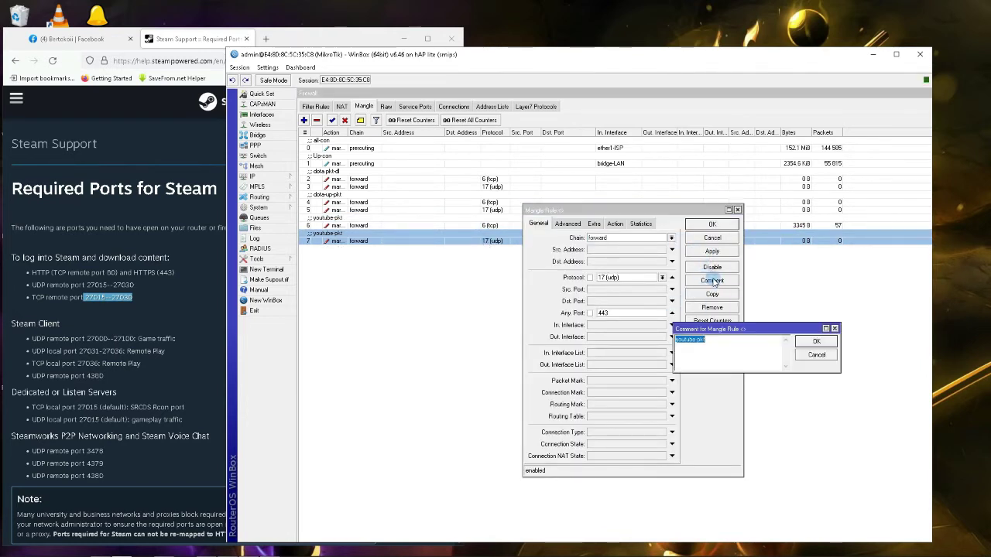
click(815, 343)
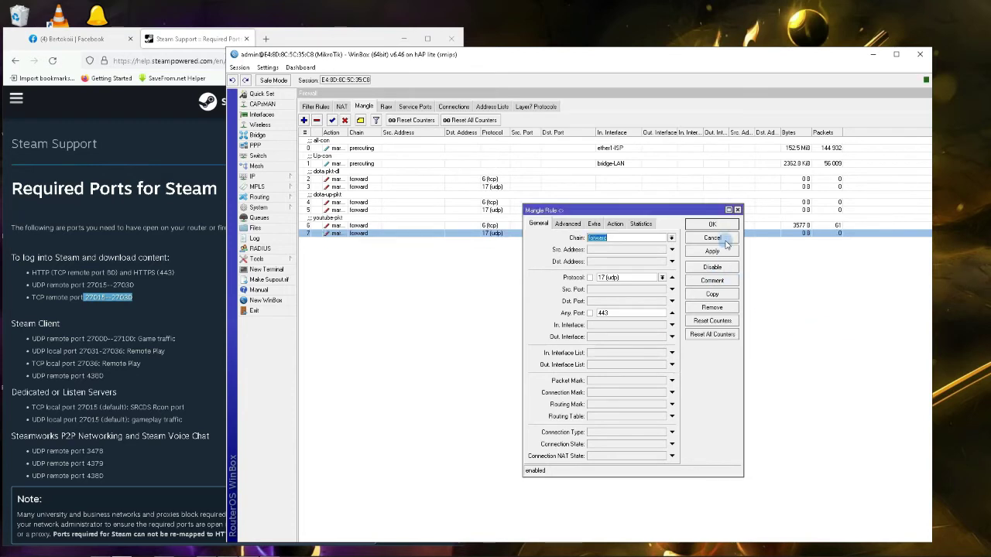
- Change the comment of the port 443 TCP rule to youtube-pkt-dl and save the rule
click(712, 225)
click(374, 226)
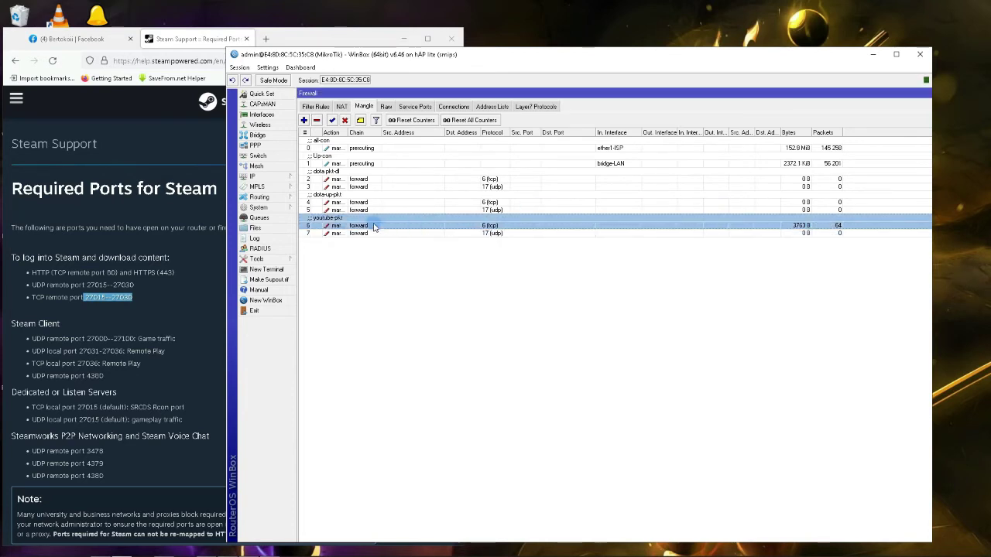
double_click(373, 225)
click(713, 280)
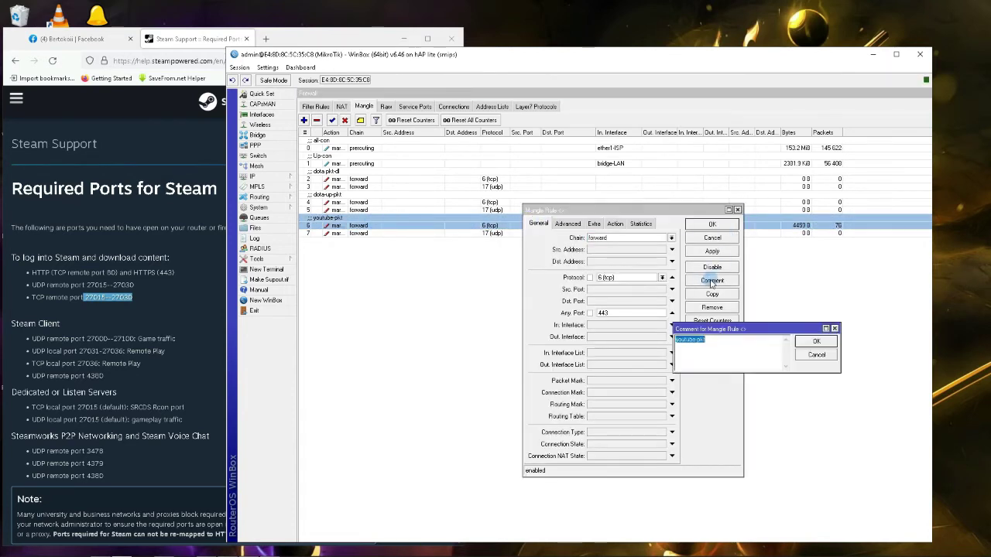
click(716, 343)
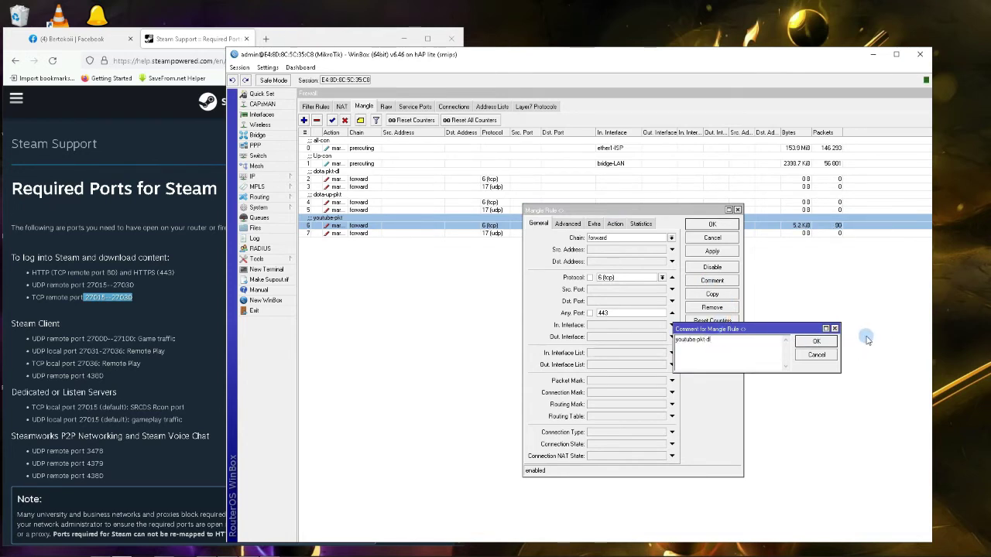
click(816, 341)
click(712, 225)
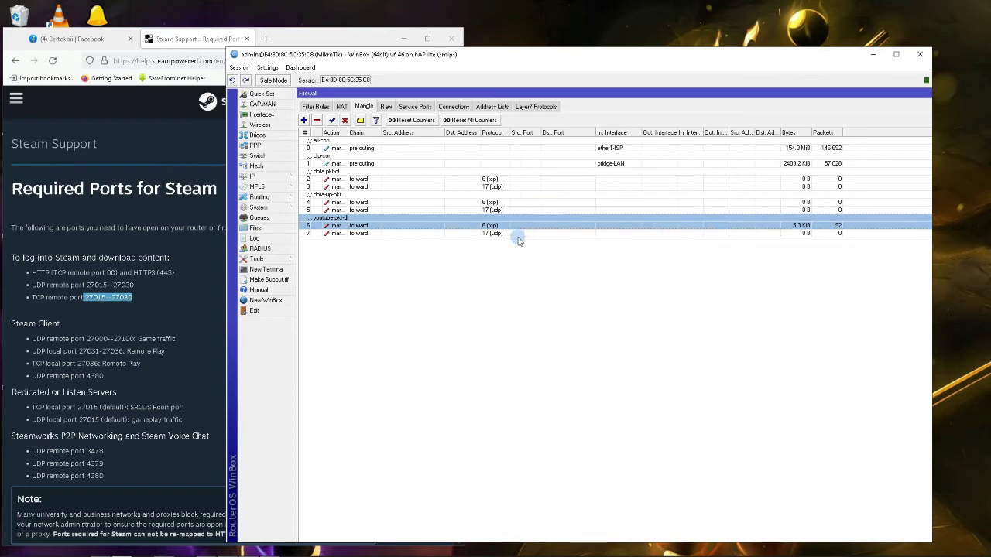
click(465, 234)
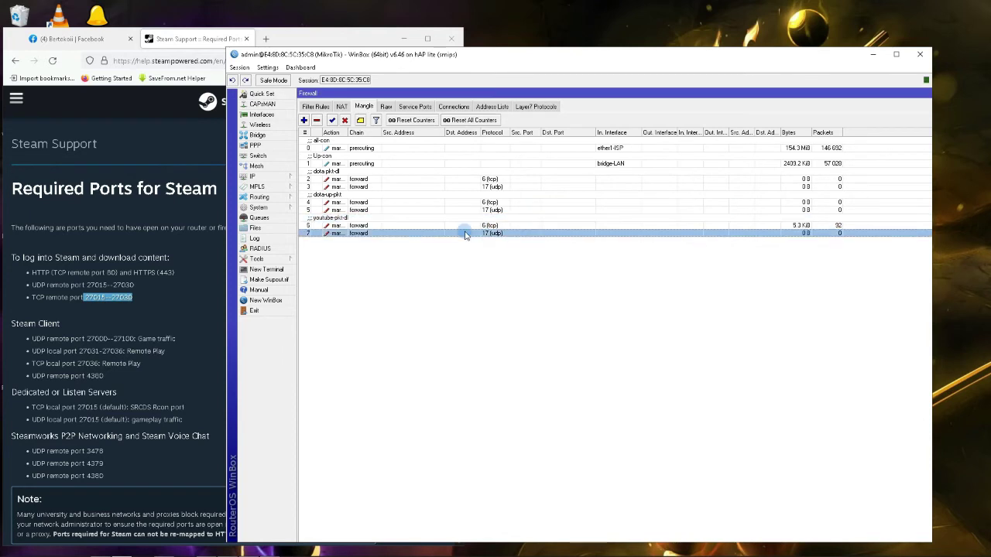
click(357, 201)
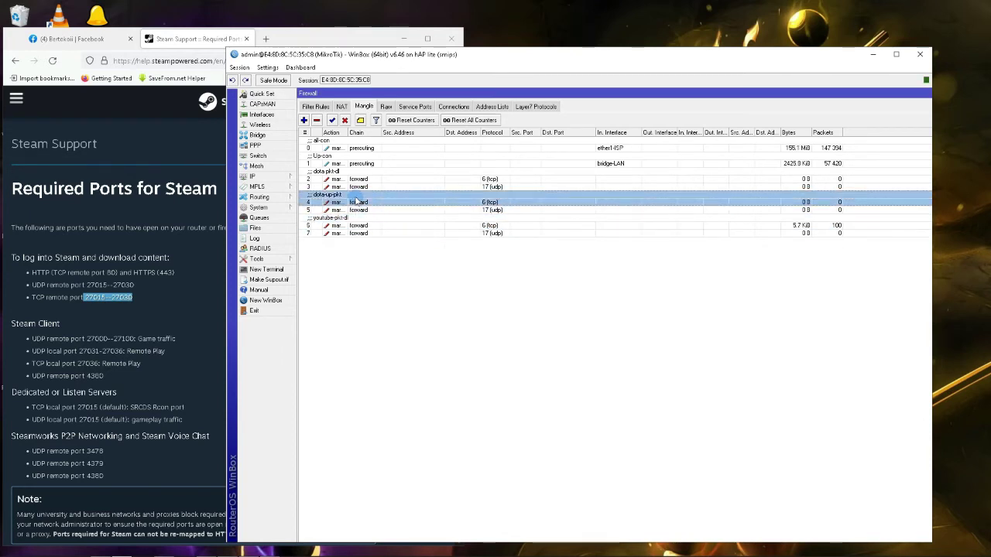
mouse_move(357, 201)
mouse_down()
mouse_move(337, 176)
mouse_move(344, 205)
mouse_up()
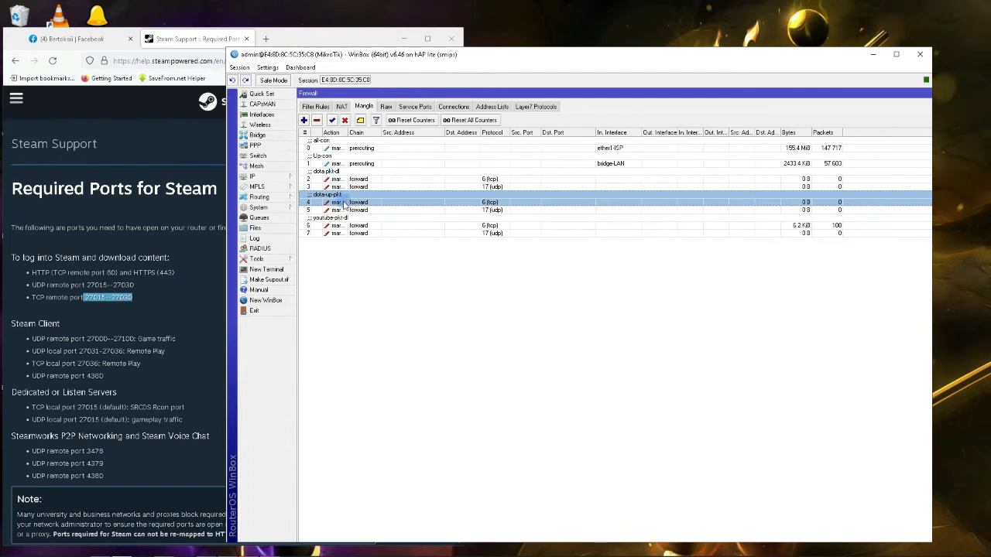
click(379, 226)
click(396, 233)
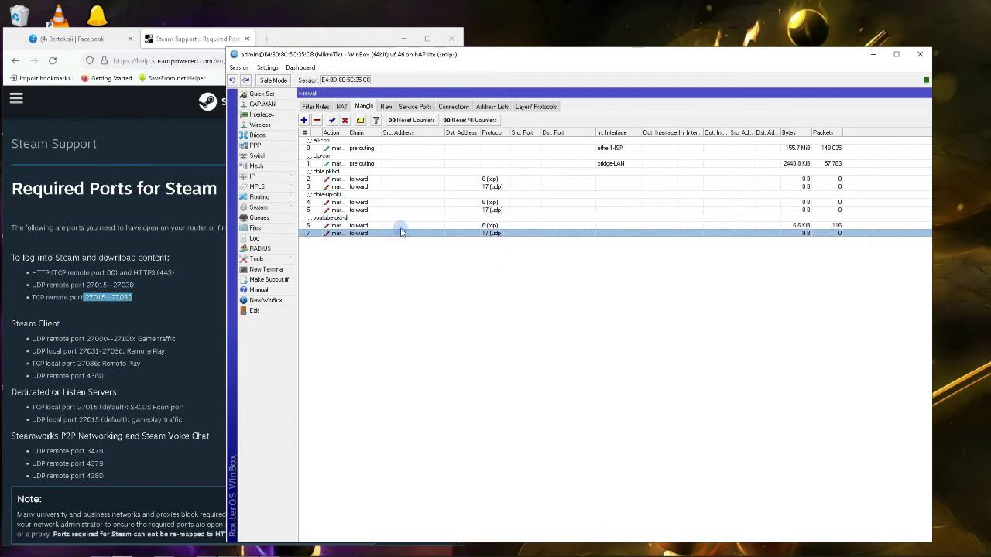
double_click(385, 226)
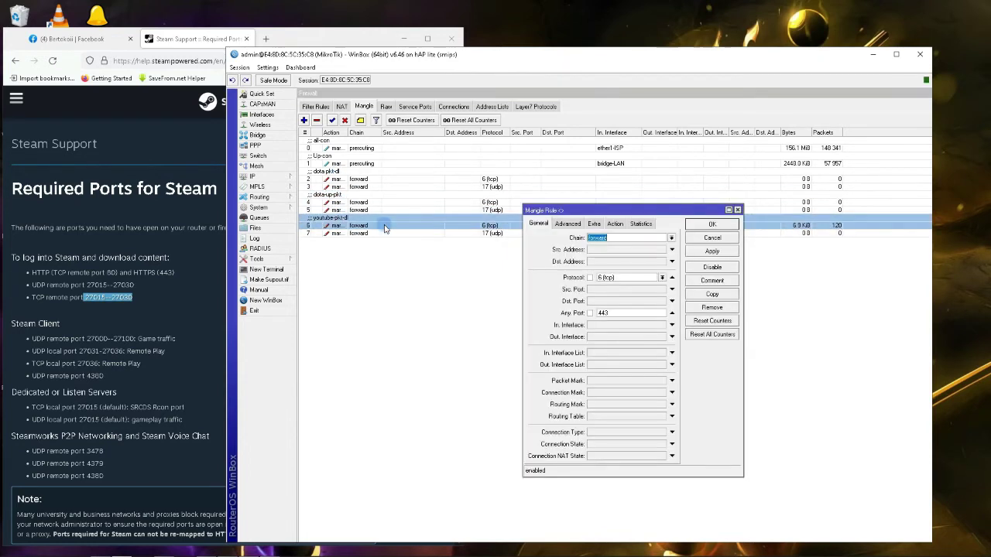
click(712, 294)
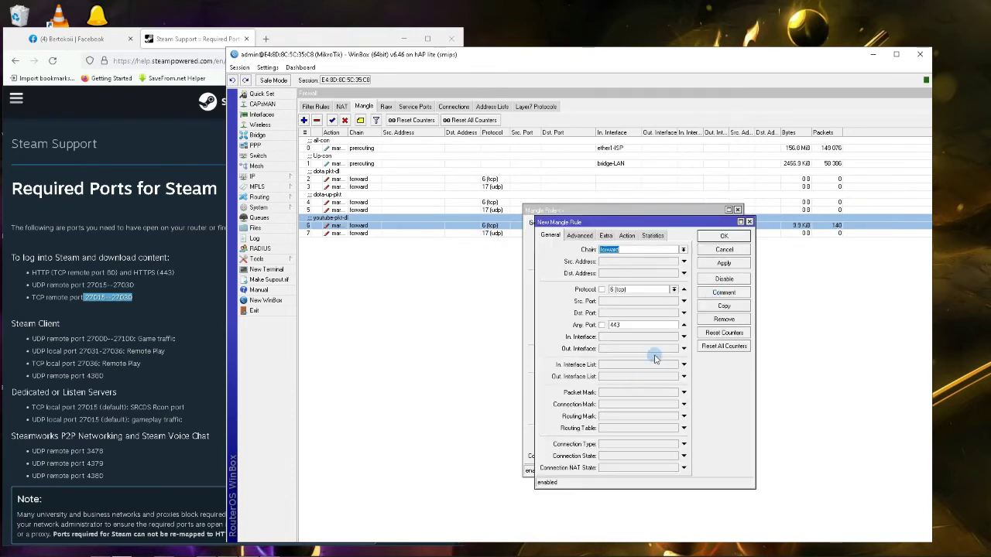
click(749, 223)
click(737, 210)
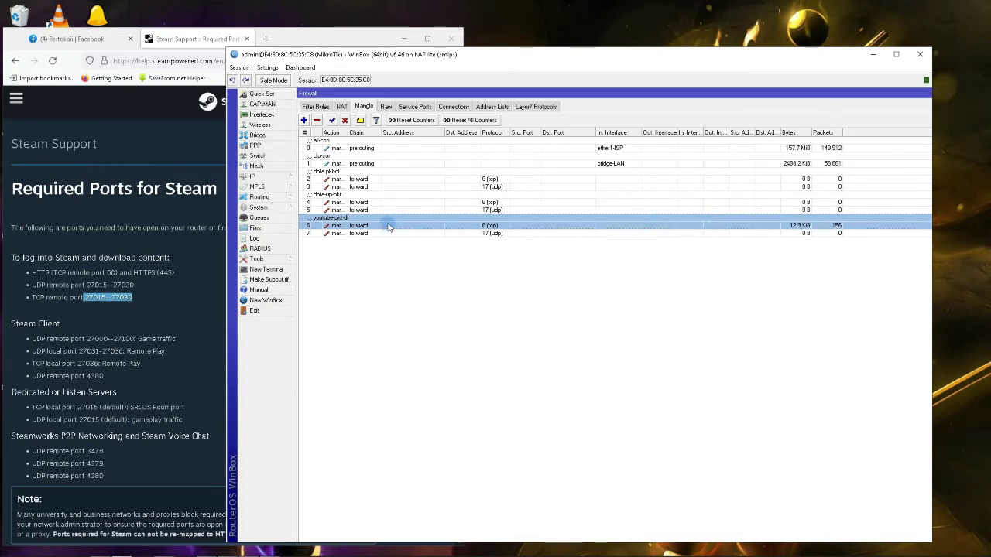
- Set the connection mark of the youtube-pkt-dl TCP rule to all-con and save the rule
double_click(387, 225)
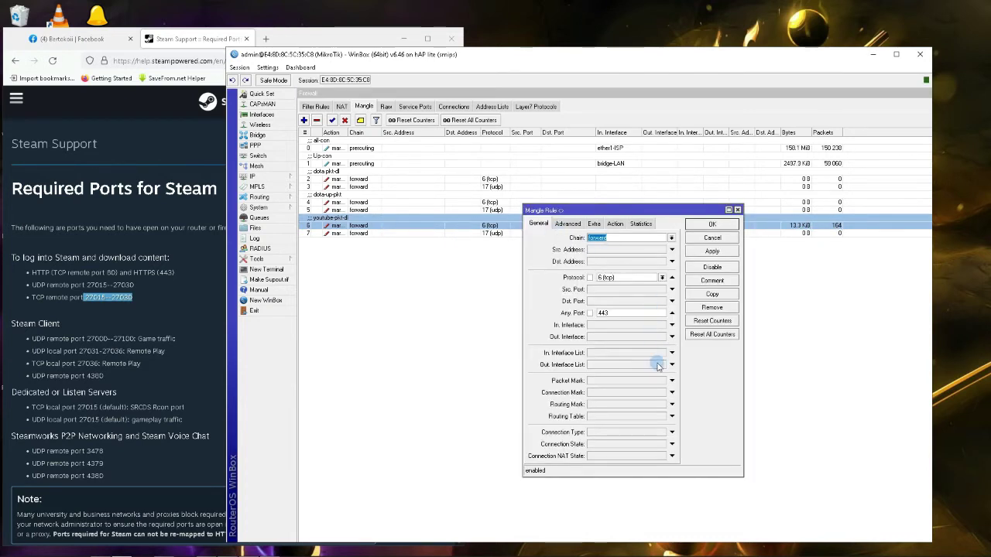
click(670, 393)
click(664, 393)
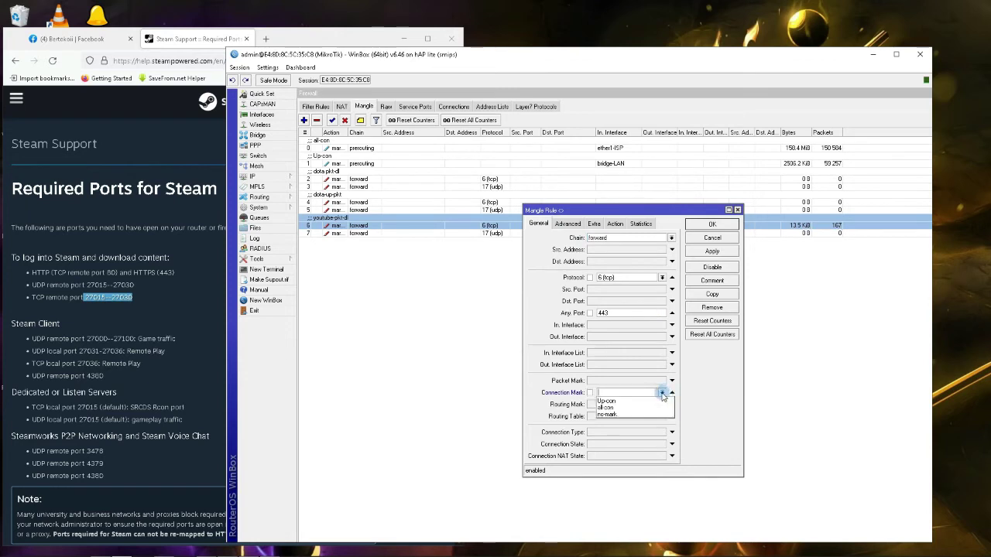
click(639, 404)
click(699, 254)
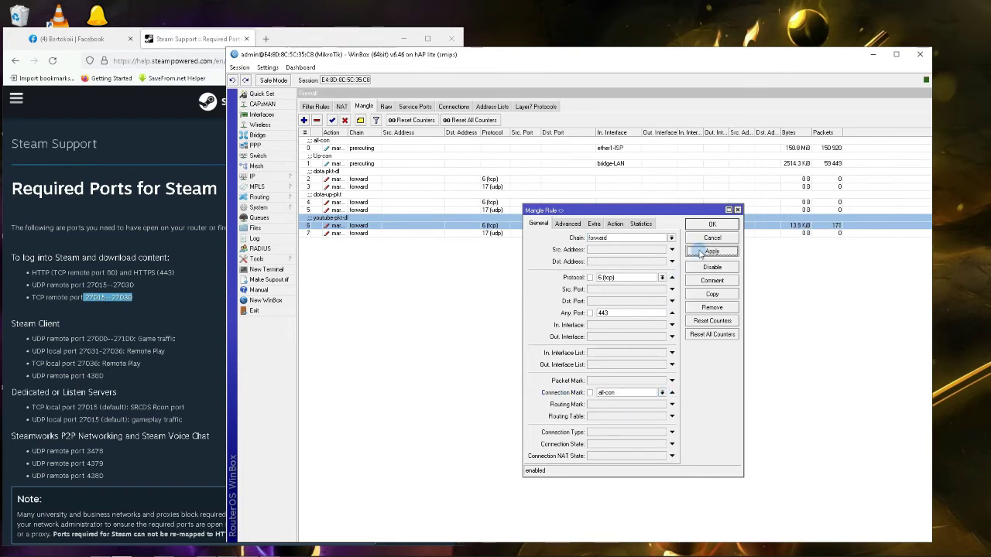
click(707, 225)
- Set the connection mark of the port 443 UDP rule to all-con and save it
click(479, 234)
double_click(479, 234)
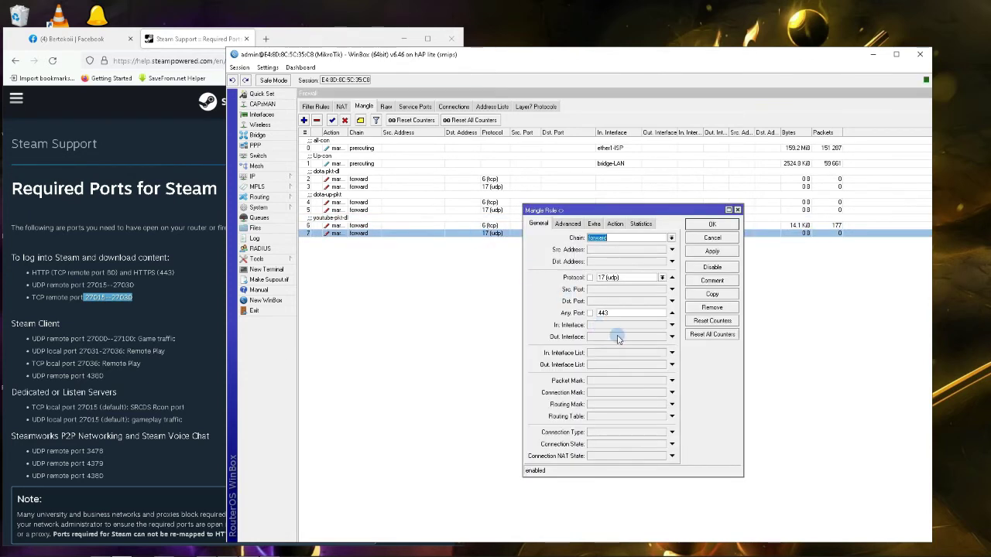
click(661, 393)
click(662, 393)
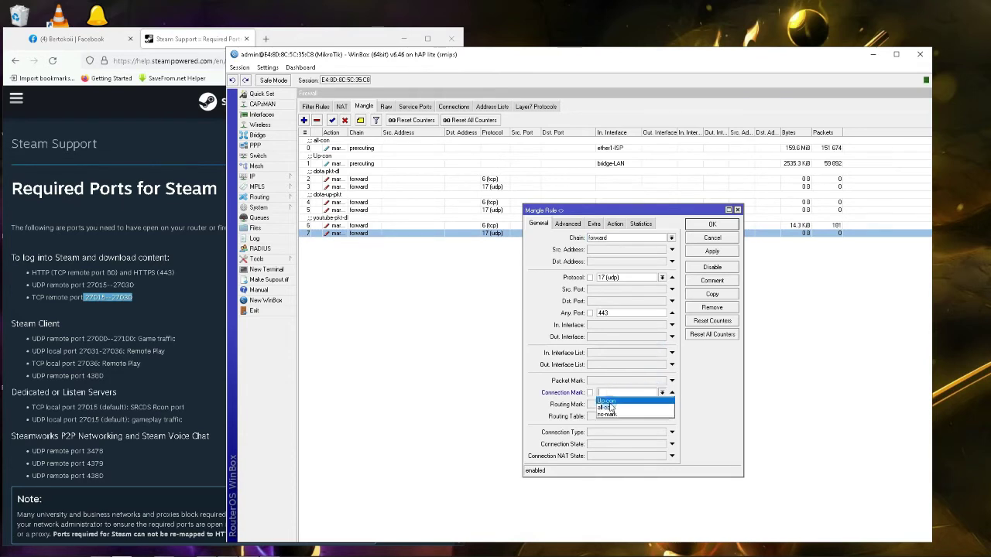
click(636, 405)
click(712, 251)
click(711, 225)
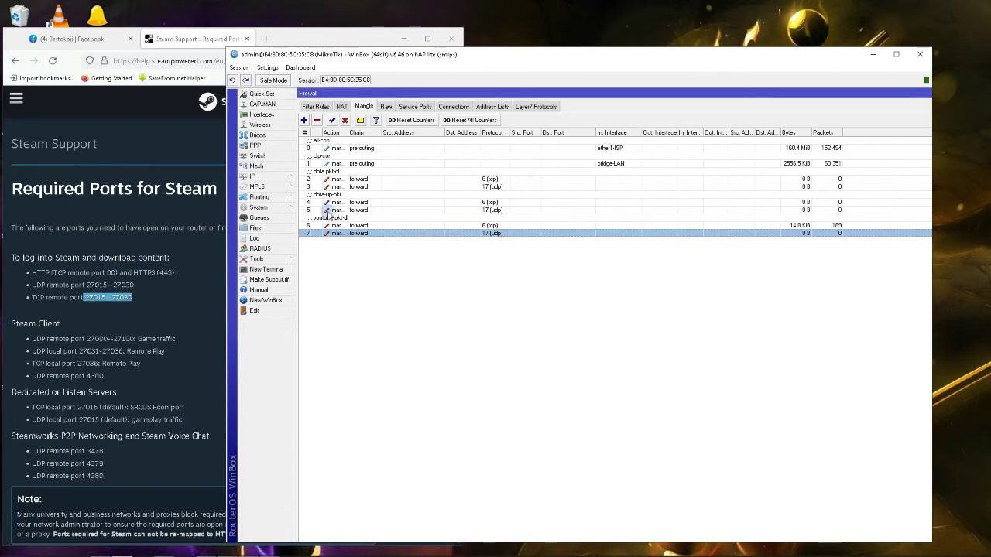
- Duplicate the port 443 UDP rule and set the copy's connection mark to Up-con
click(304, 120)
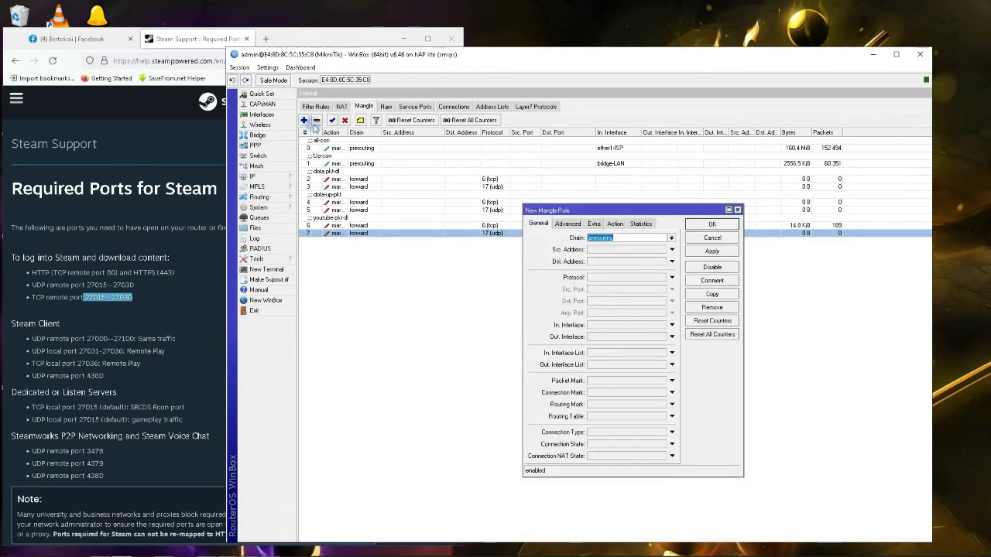
click(738, 210)
double_click(454, 233)
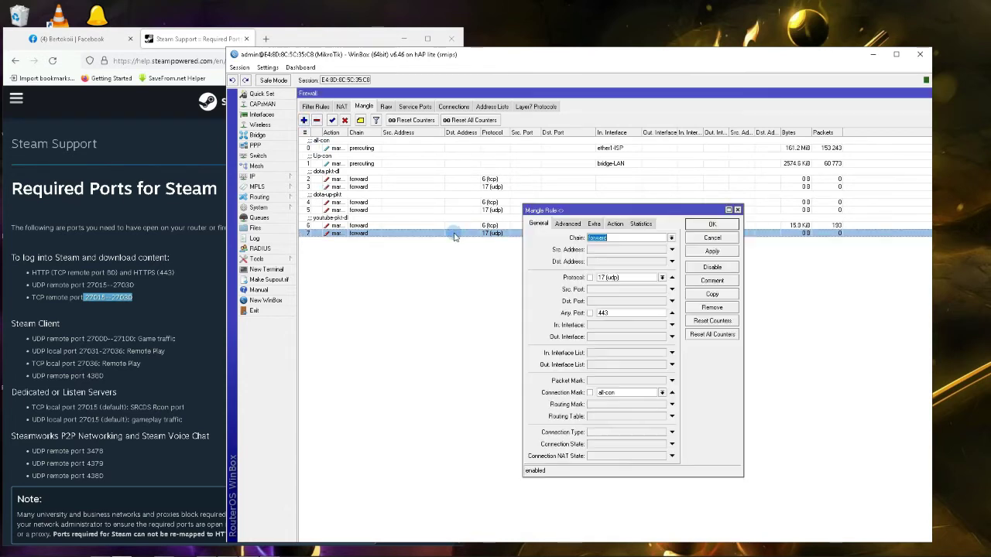
click(720, 299)
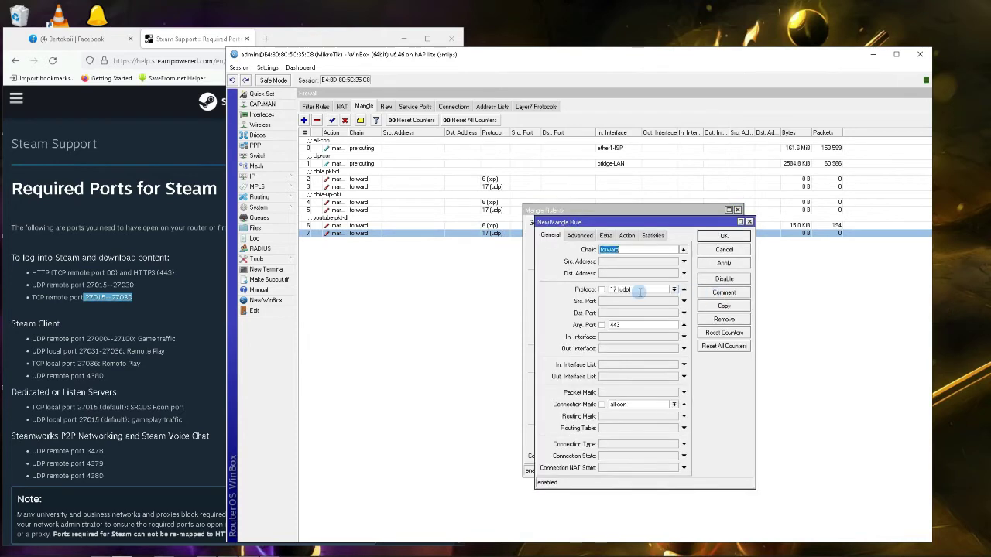
click(675, 406)
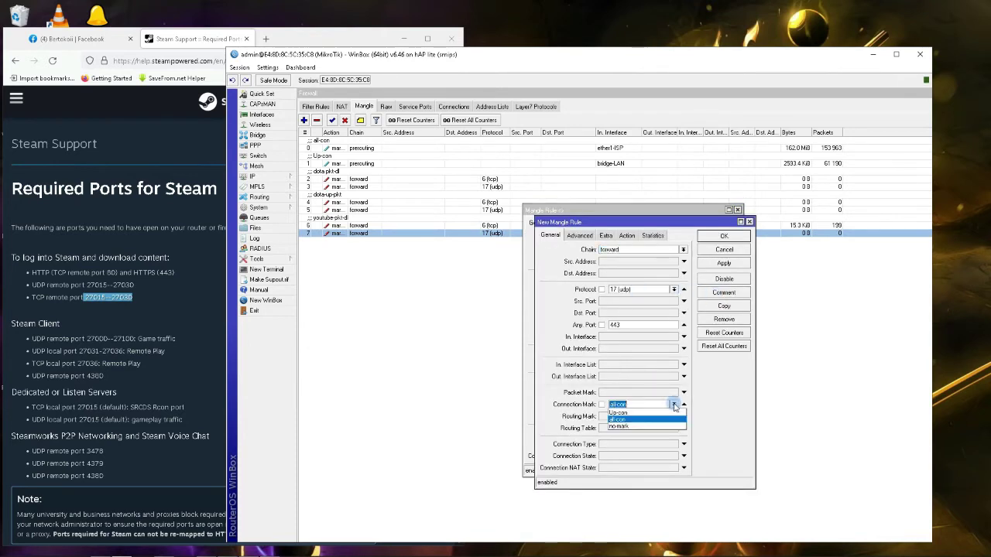
click(650, 415)
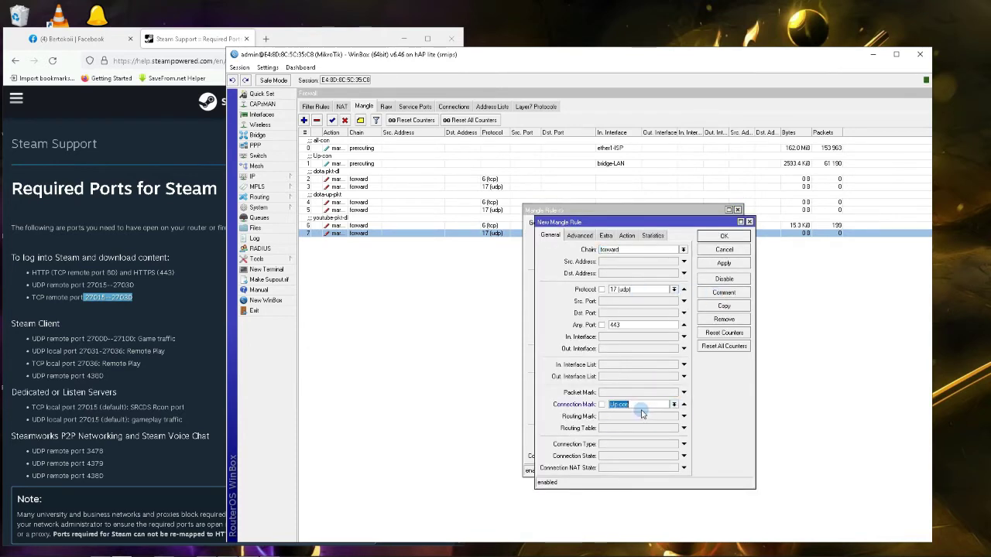
- Change the duplicated UDP rule's new packet mark to youtube-pkt-up
click(627, 237)
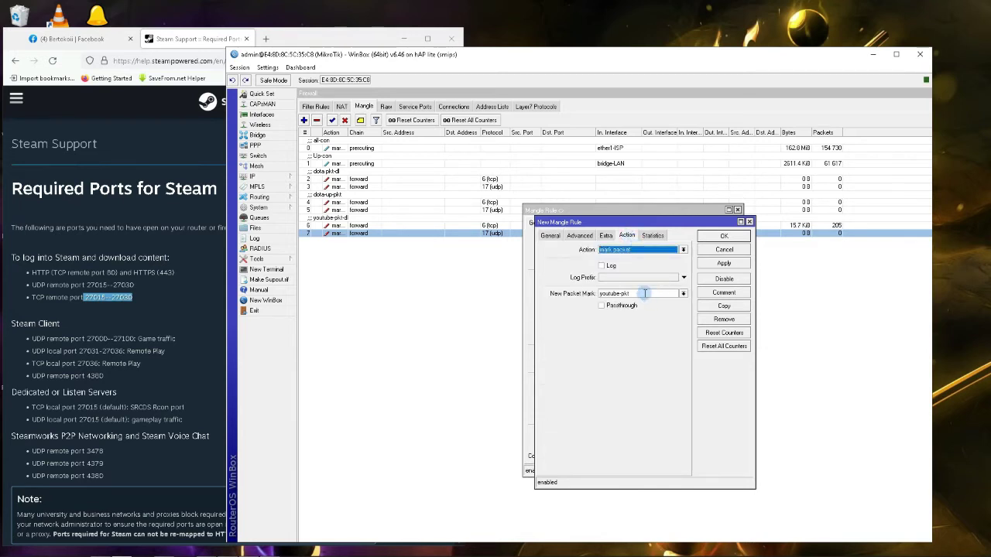
click(645, 294)
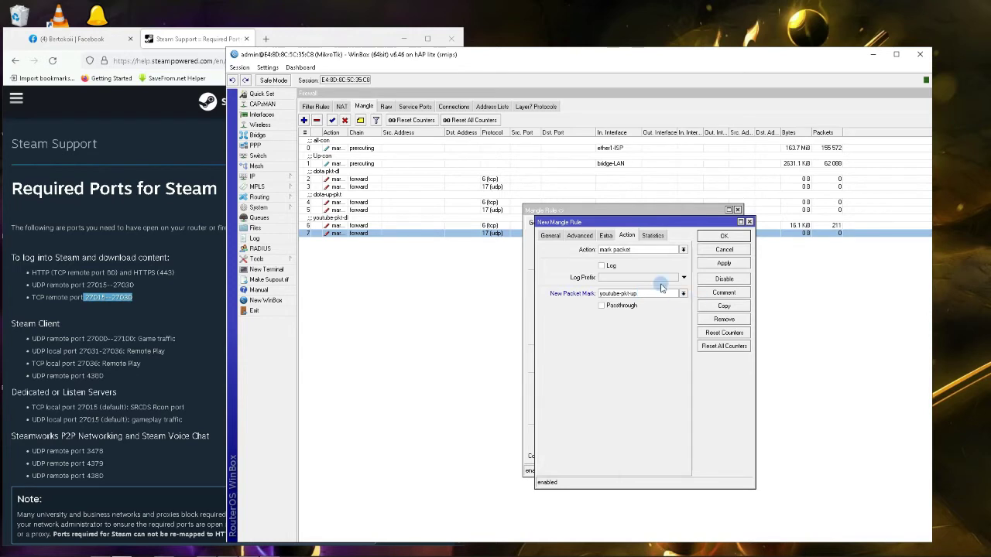
click(548, 236)
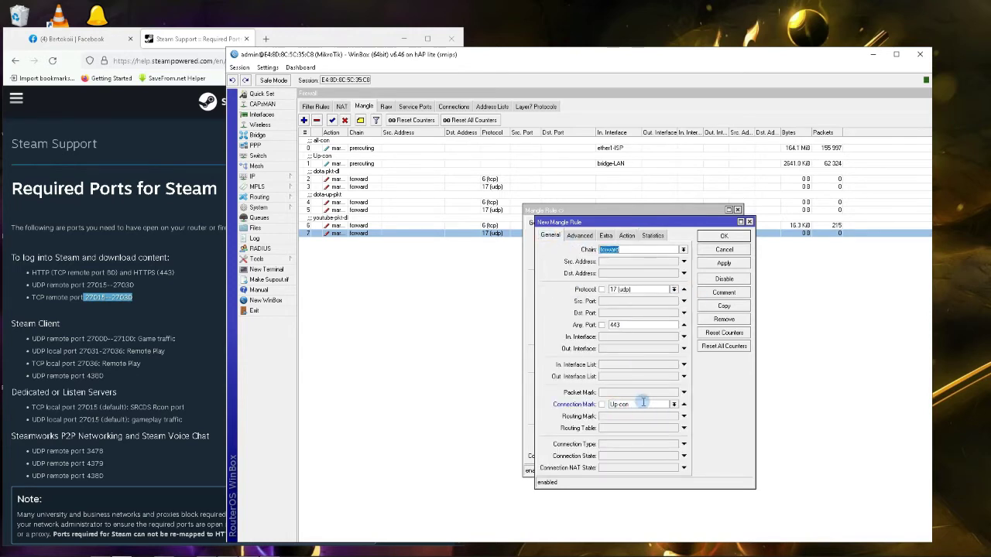
click(627, 236)
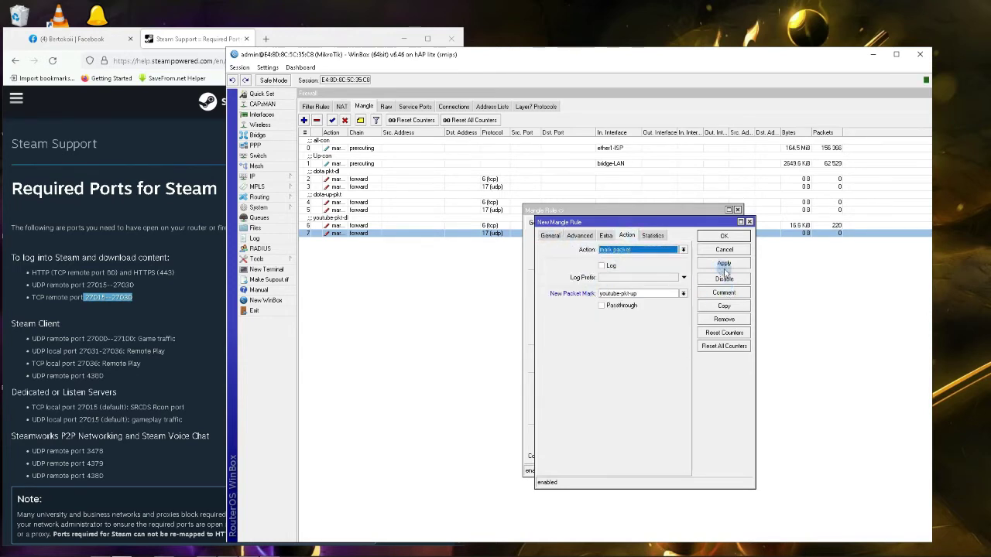
- Reuse the packet mark name youtube-pkt-up as the duplicated rule's comment and save both UDP rules
click(645, 293)
double_click(646, 293)
key(ctrl+c)
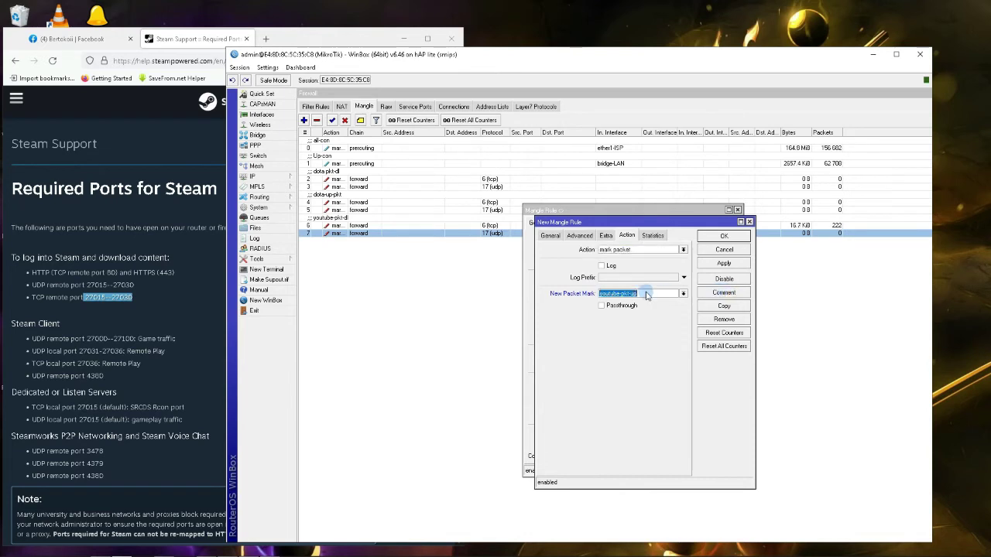
right_click(647, 295)
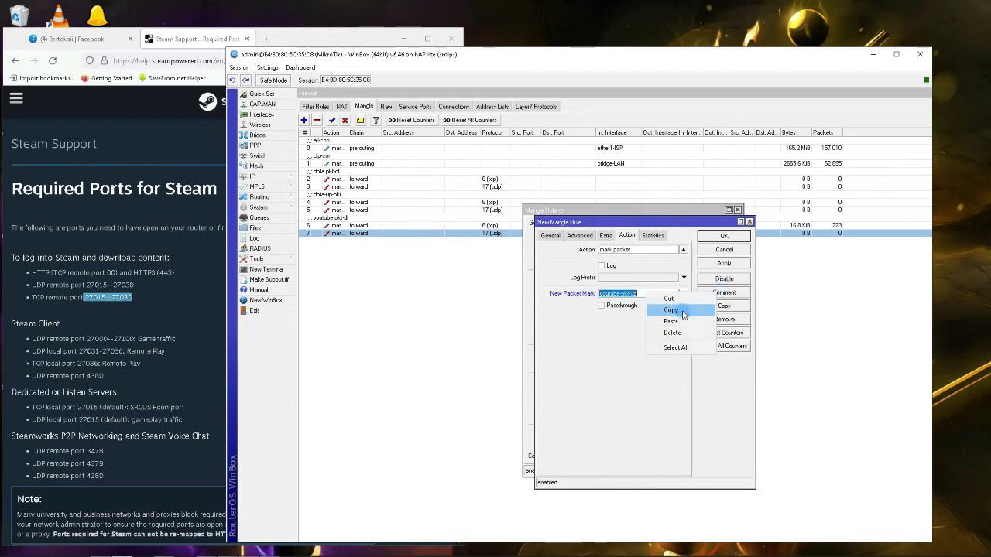
click(683, 311)
click(724, 293)
right_click(714, 350)
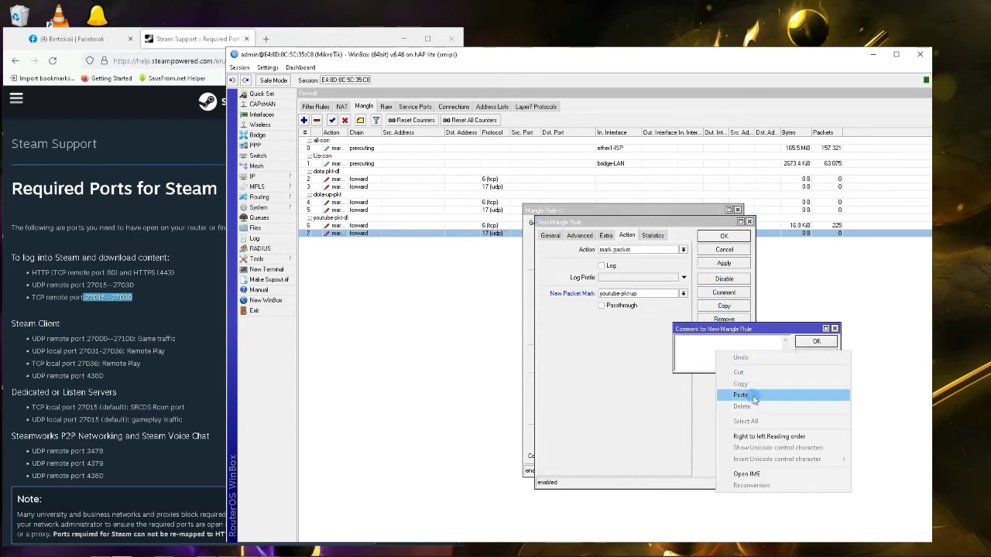
click(741, 395)
click(815, 342)
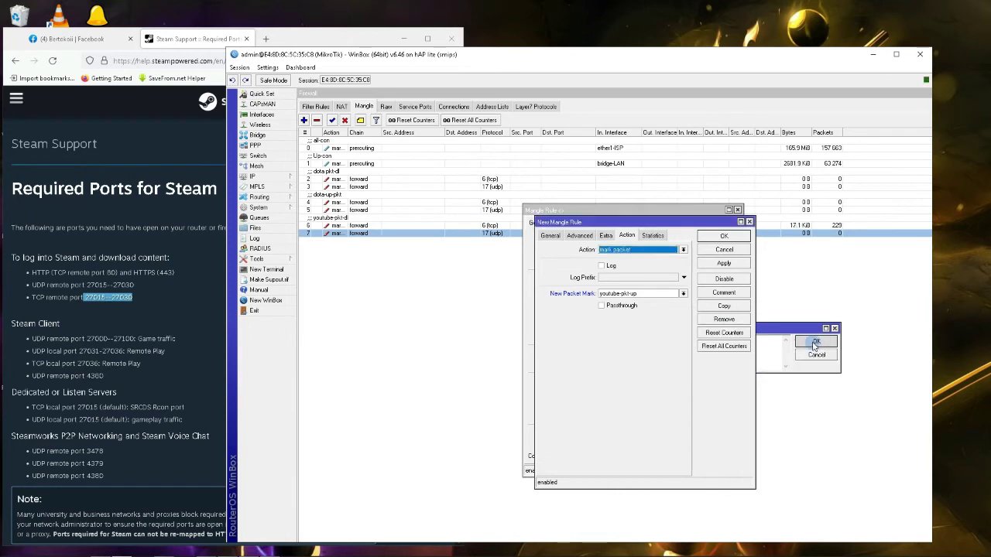
click(724, 236)
click(716, 224)
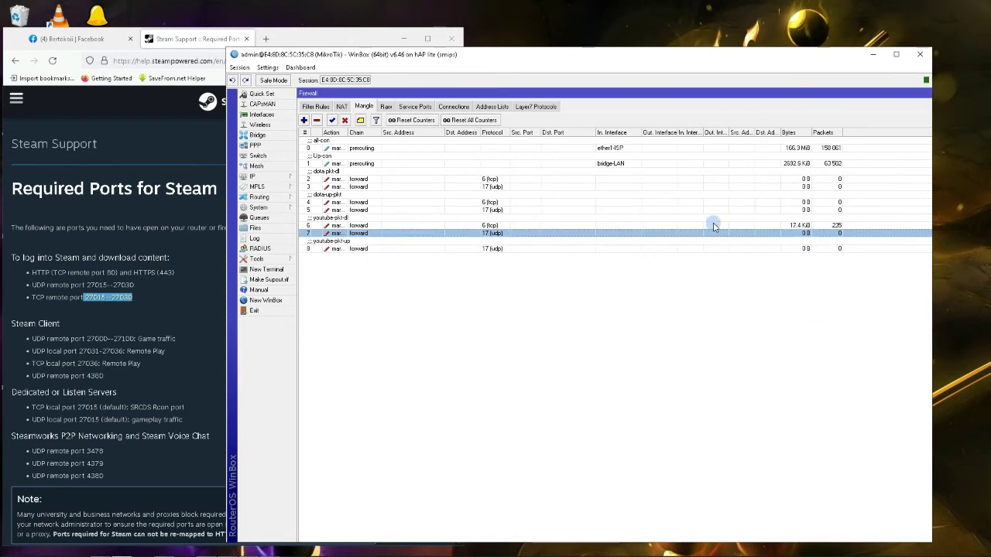
- Duplicate the youtube-pkt-up UDP rule, change the copy's protocol to tcp, and save both rules
click(378, 248)
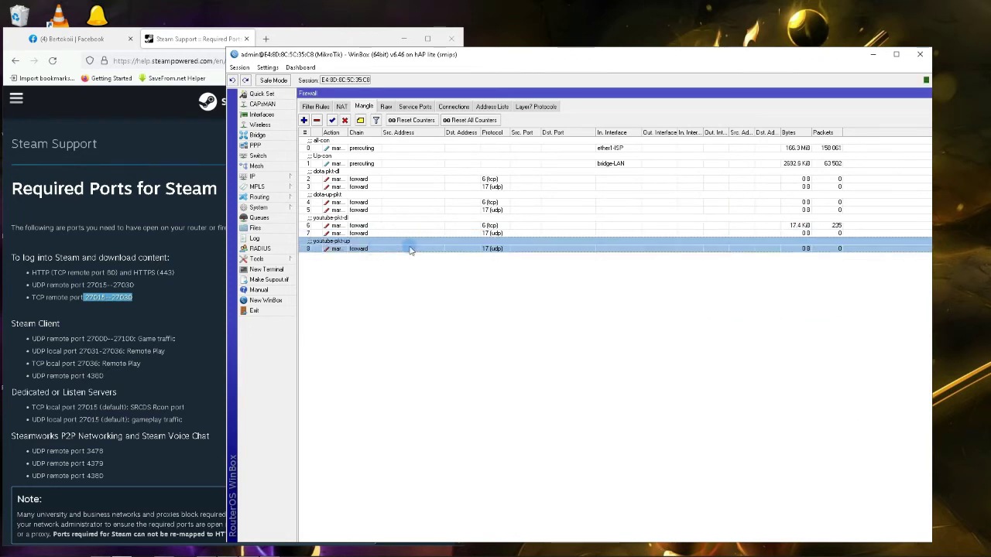
double_click(456, 249)
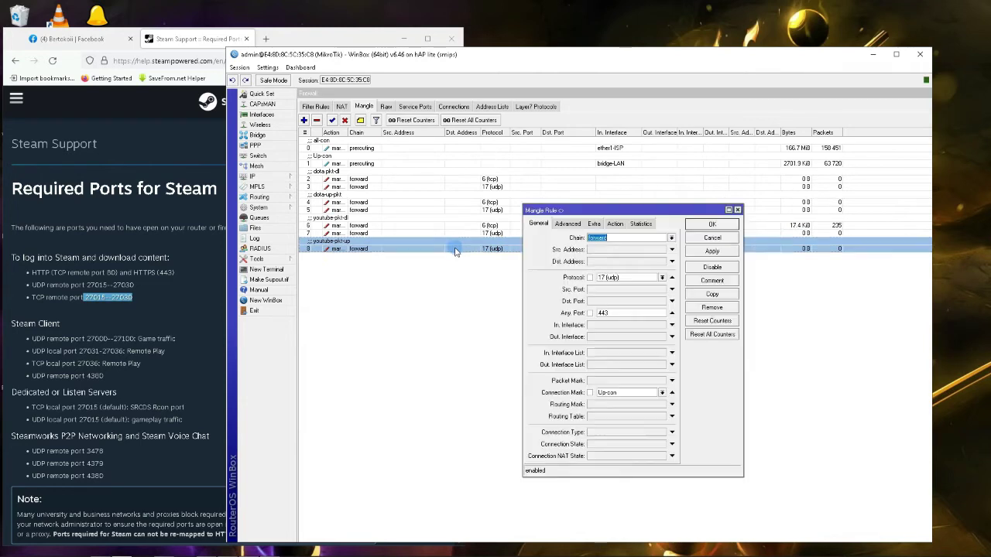
click(713, 295)
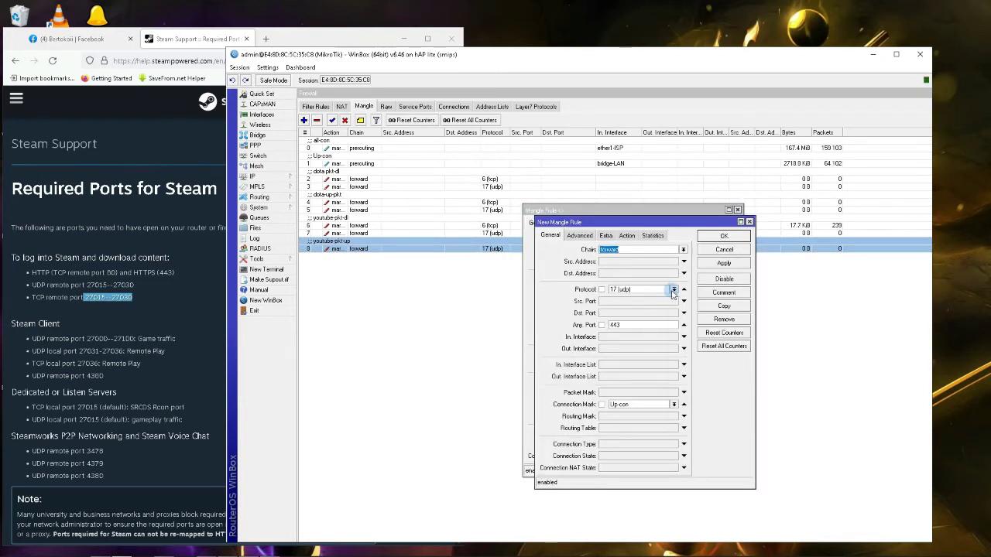
click(673, 291)
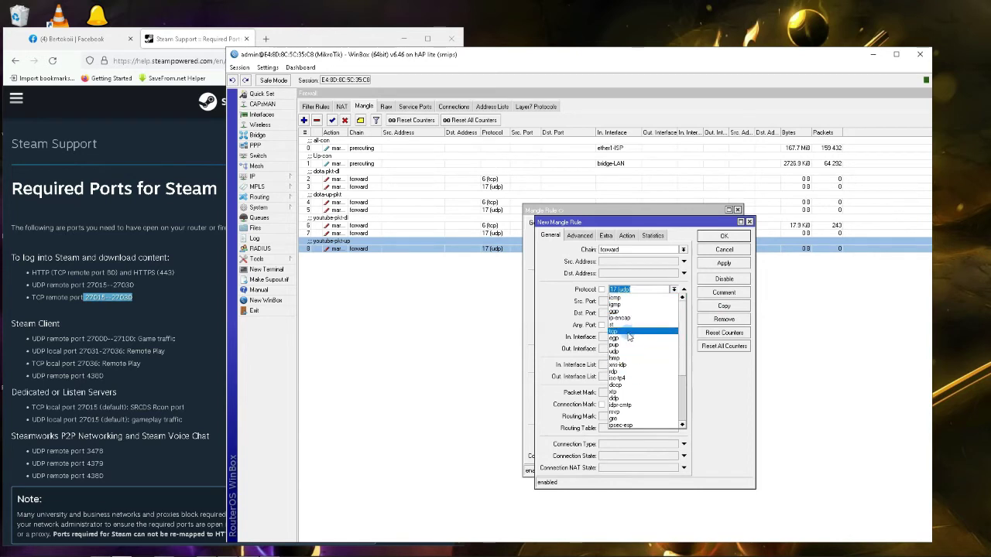
click(629, 334)
click(724, 263)
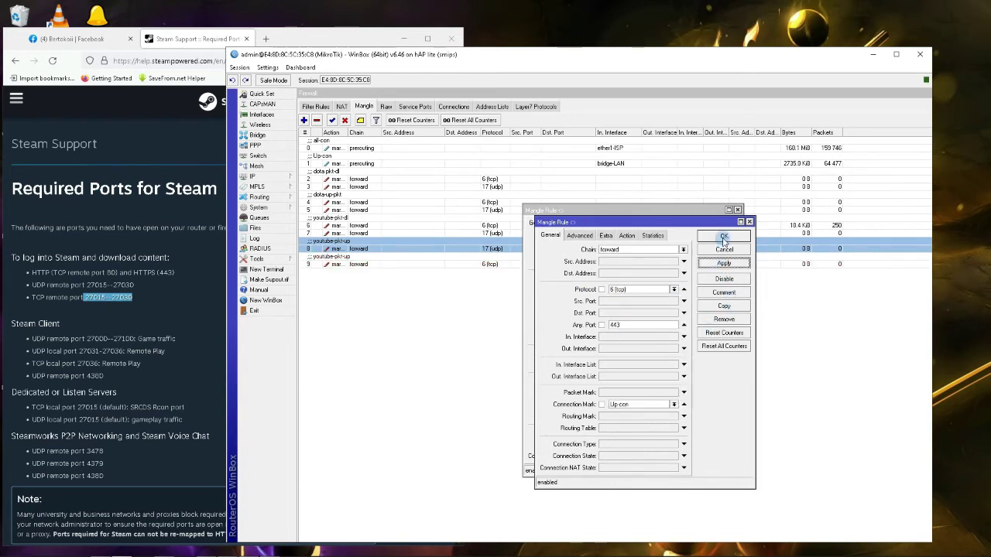
click(724, 238)
click(719, 239)
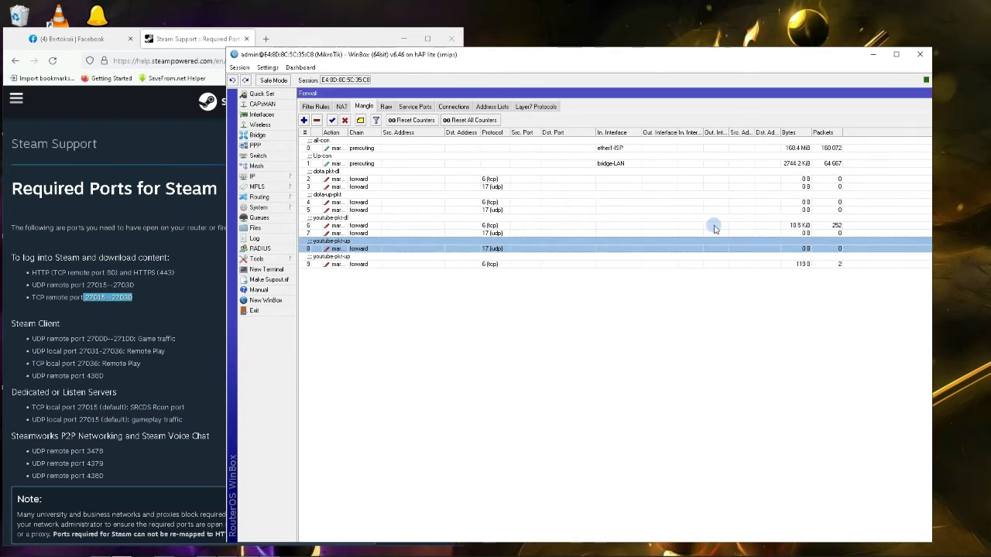
- Clear the comment of the duplicated youtube-pkt-up TCP rule and save it
double_click(382, 264)
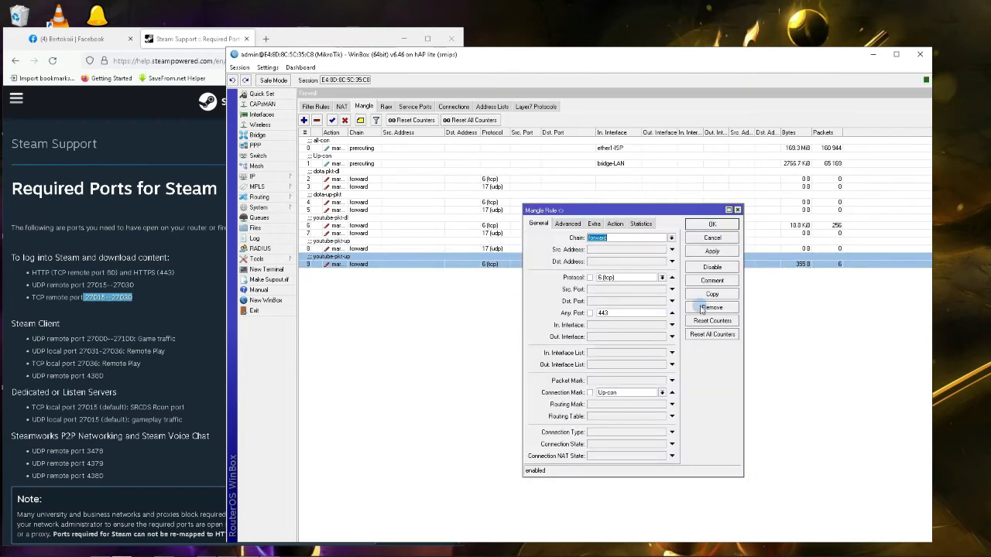
click(712, 282)
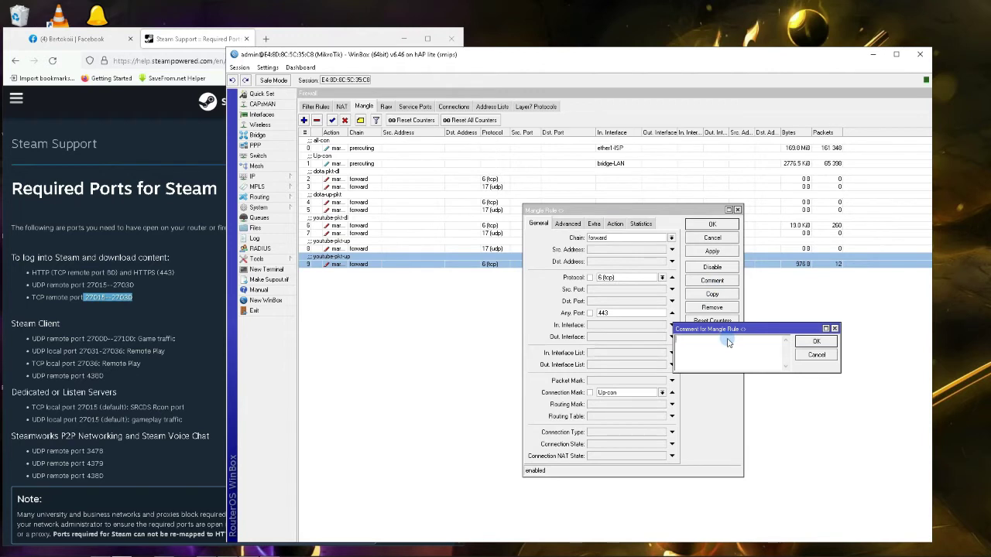
click(815, 342)
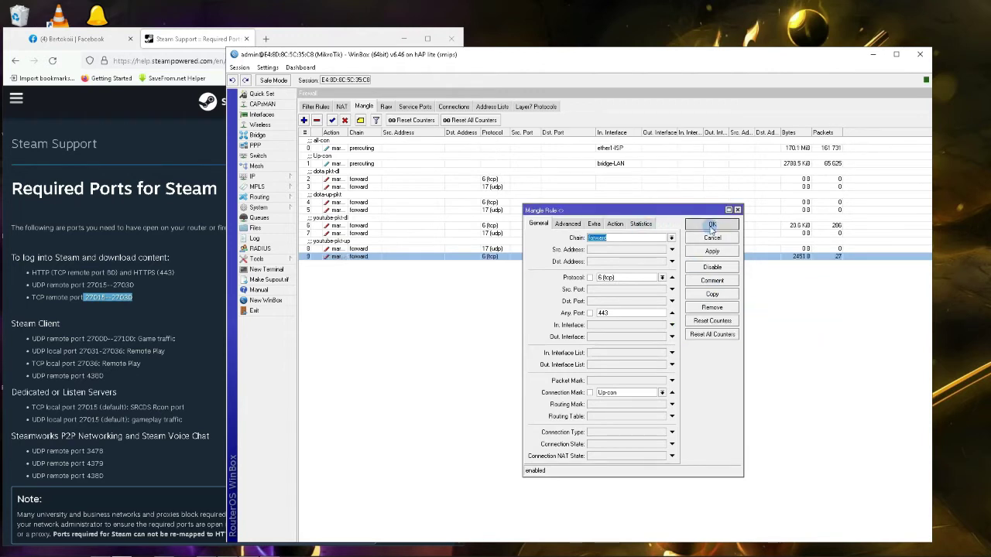
click(712, 225)
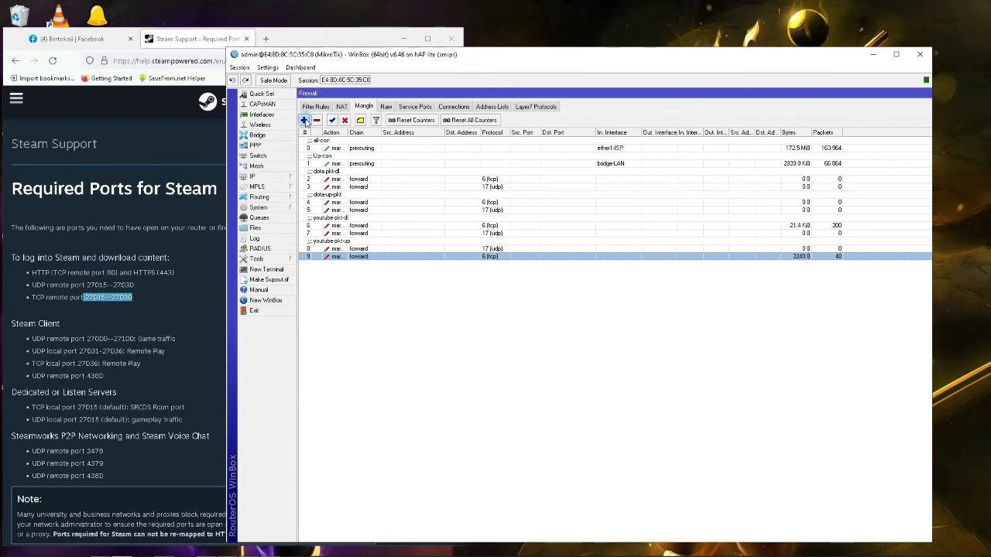
- Start a new forward-chain mangle rule for protocol tcp, any port 8080,80, with connection mark all-con
click(303, 120)
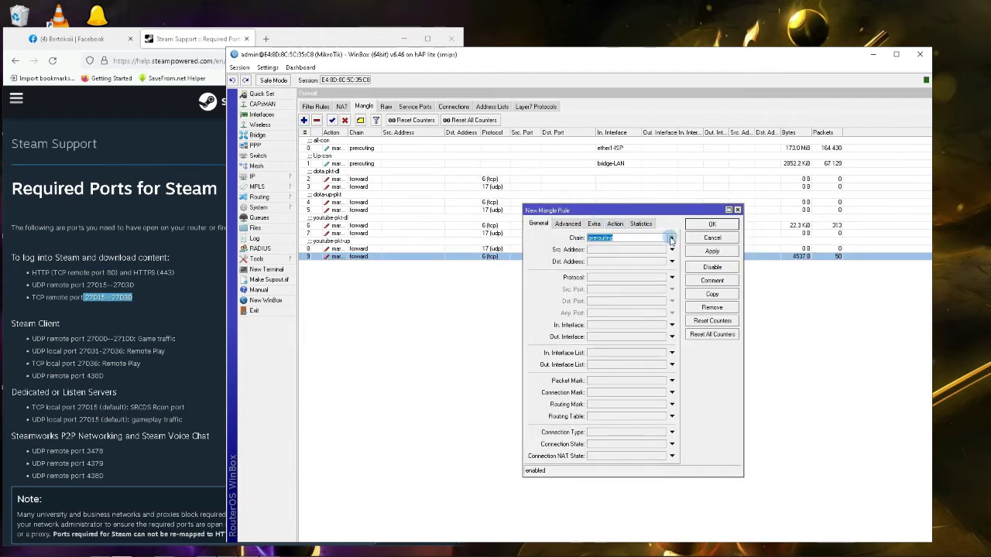
click(671, 240)
click(613, 253)
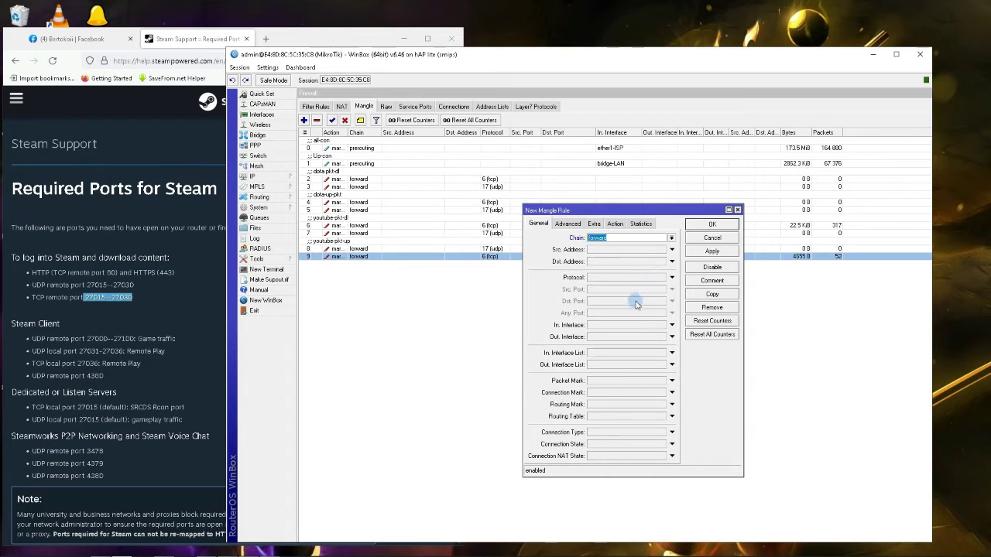
click(671, 278)
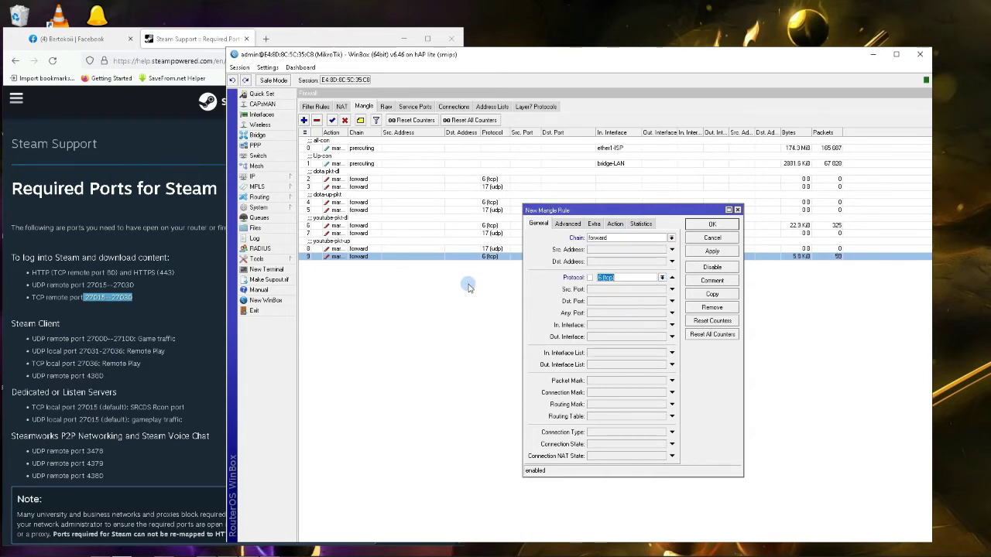
click(605, 313)
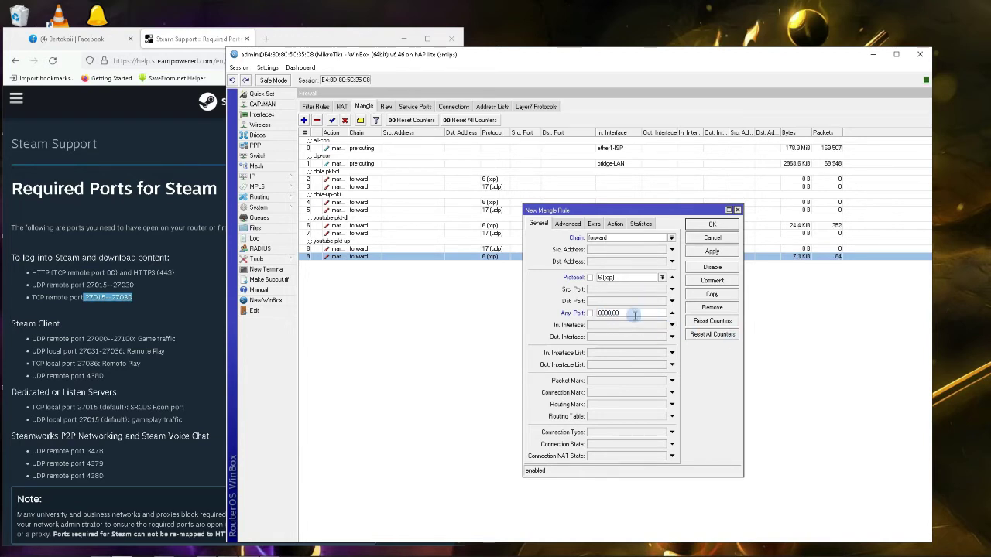
click(671, 392)
click(635, 406)
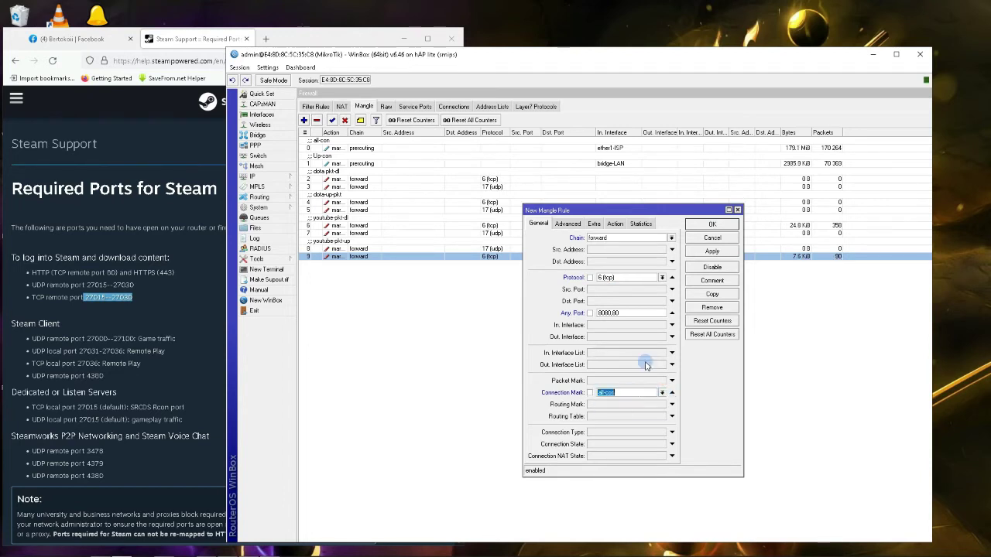
- Comment the new port 8080,80 rule as browsing/speedtest and set its action to mark packet
click(712, 282)
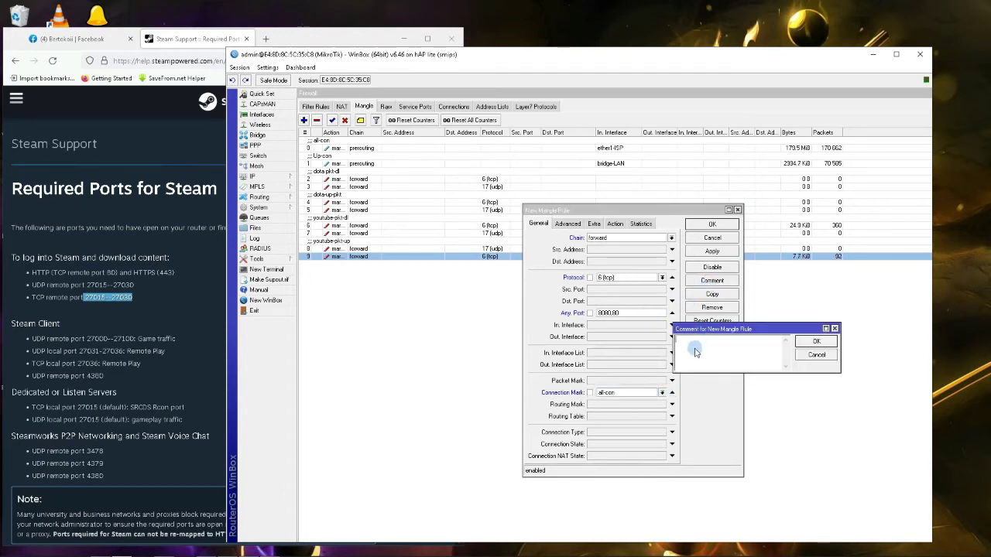
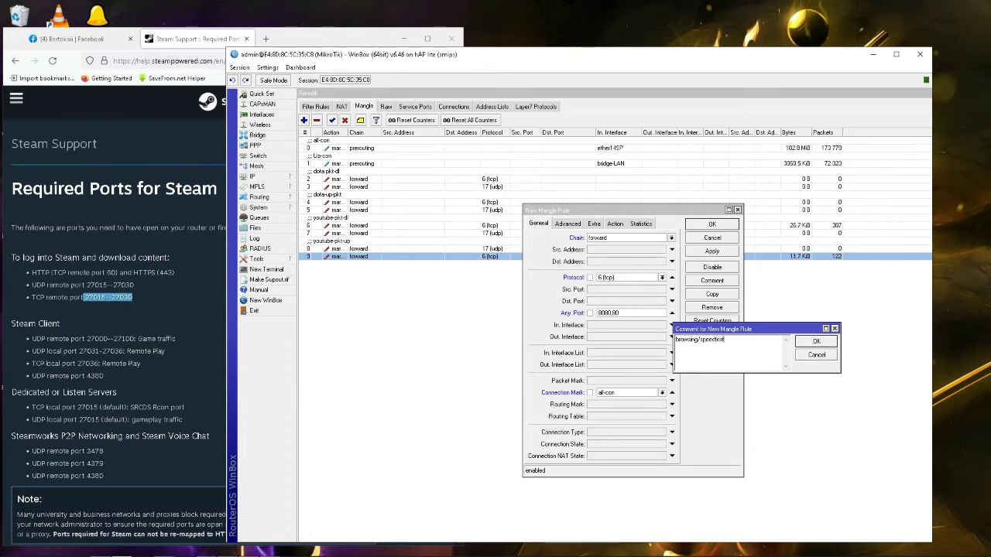
click(816, 342)
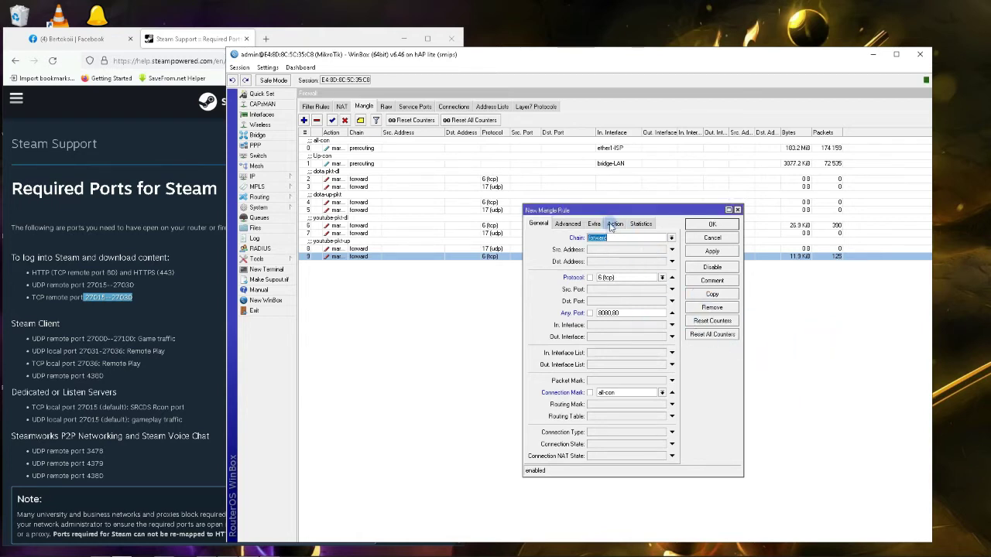
click(614, 224)
click(611, 238)
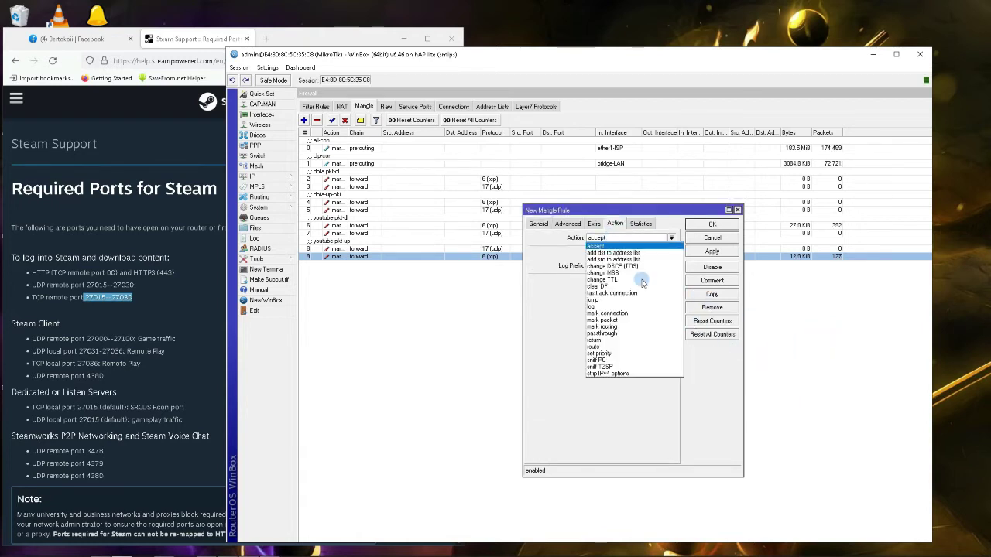
click(616, 319)
- Extend the new rule's comment to browsing/speedtest-dl
click(538, 224)
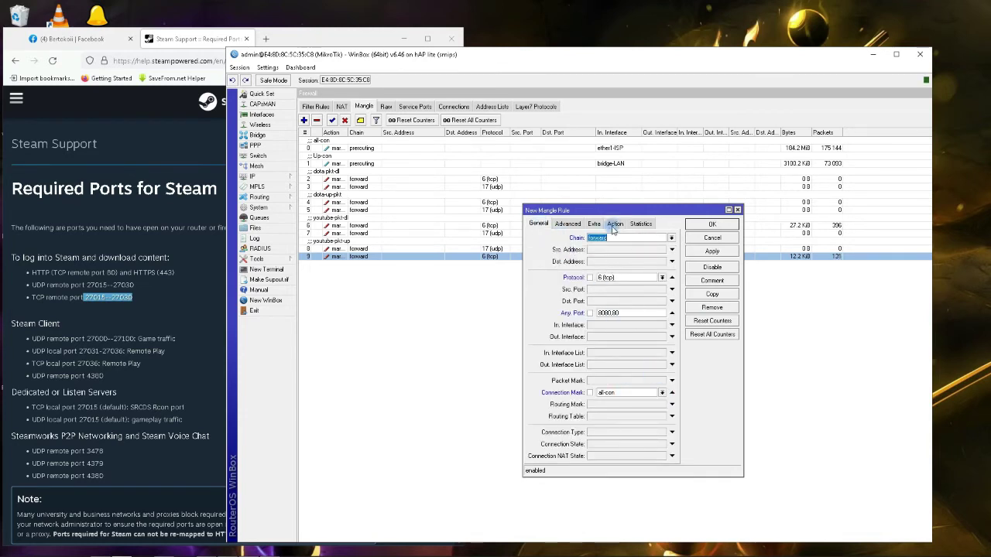
click(615, 224)
click(713, 281)
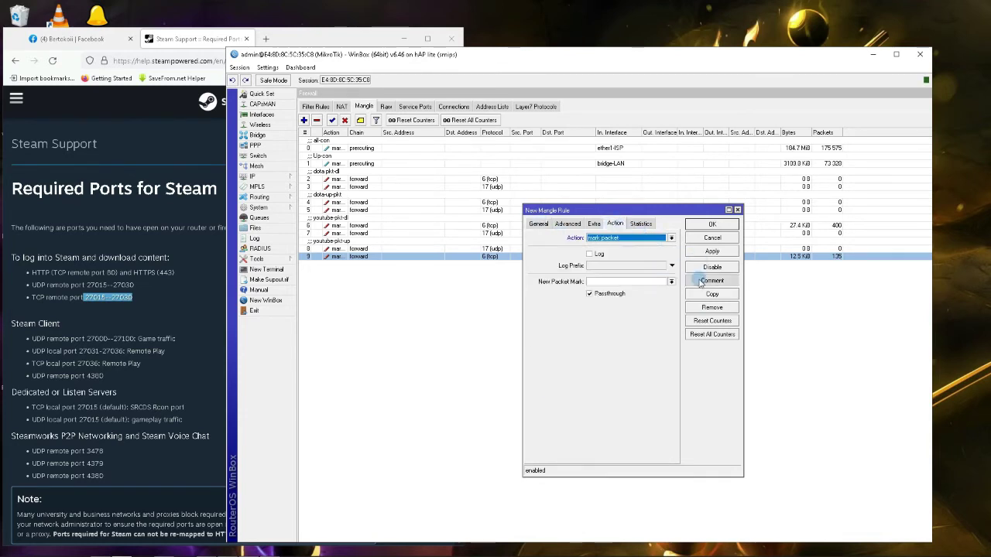
click(732, 343)
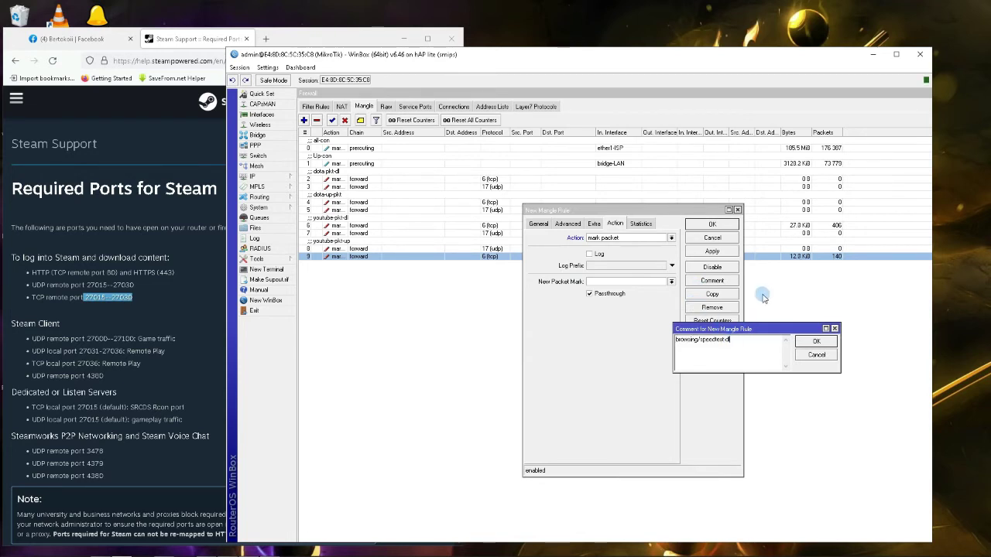
click(816, 341)
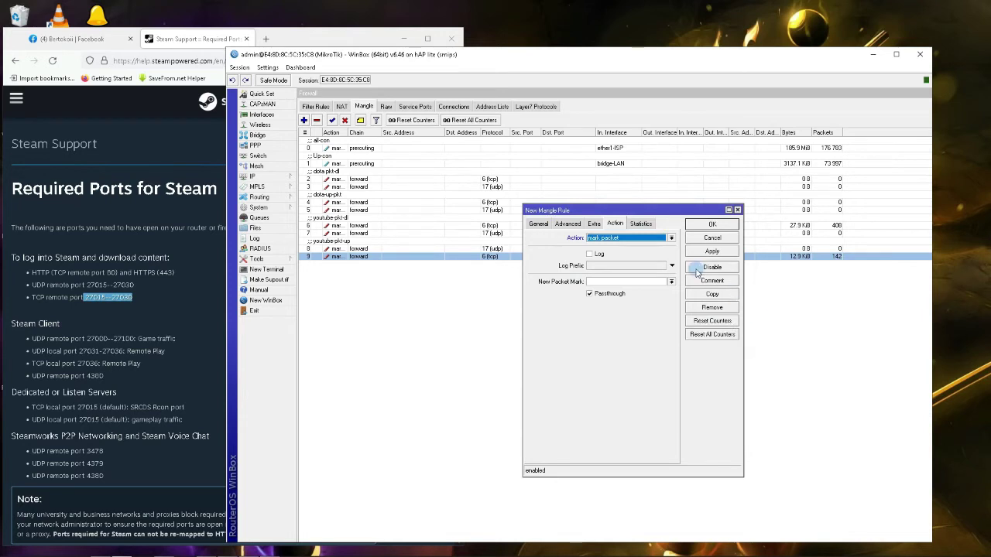
- Turn off passthrough, set the new packet mark to browsing-pkt, and save the browsing rule
click(592, 296)
click(611, 280)
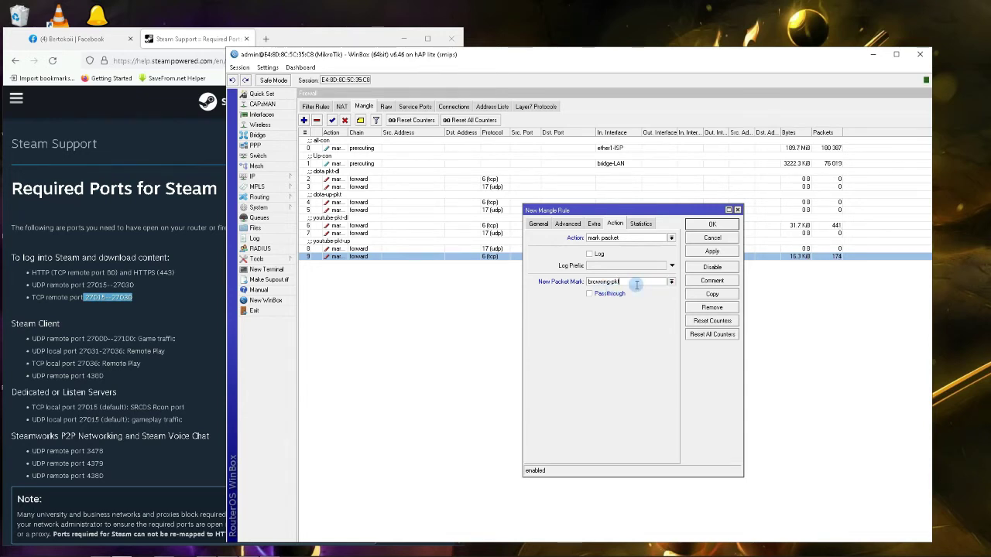
text(t)
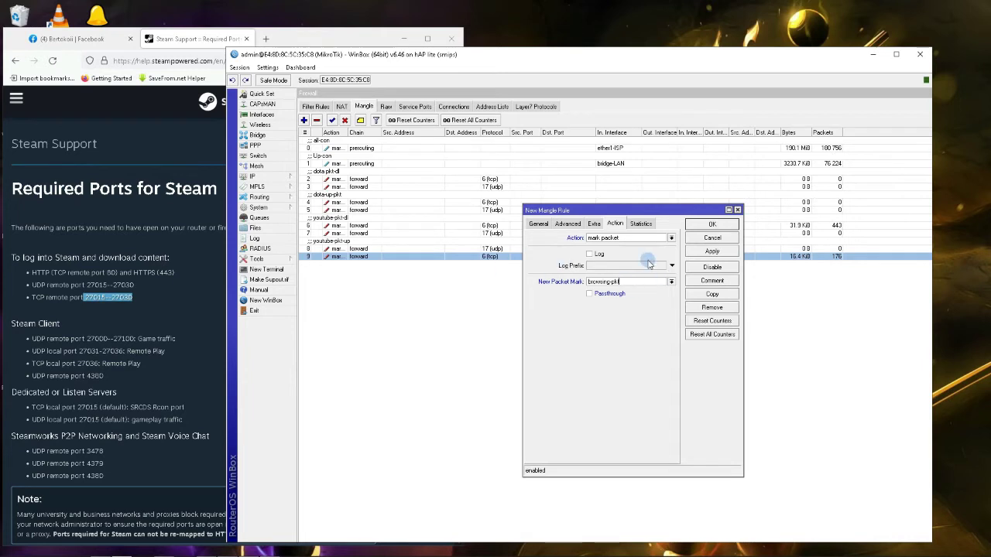
click(699, 252)
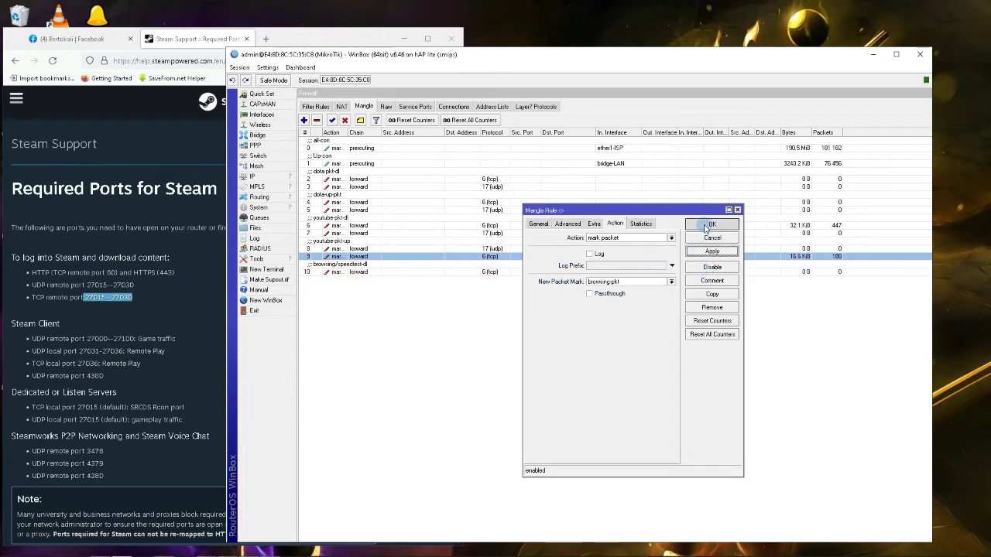
click(711, 225)
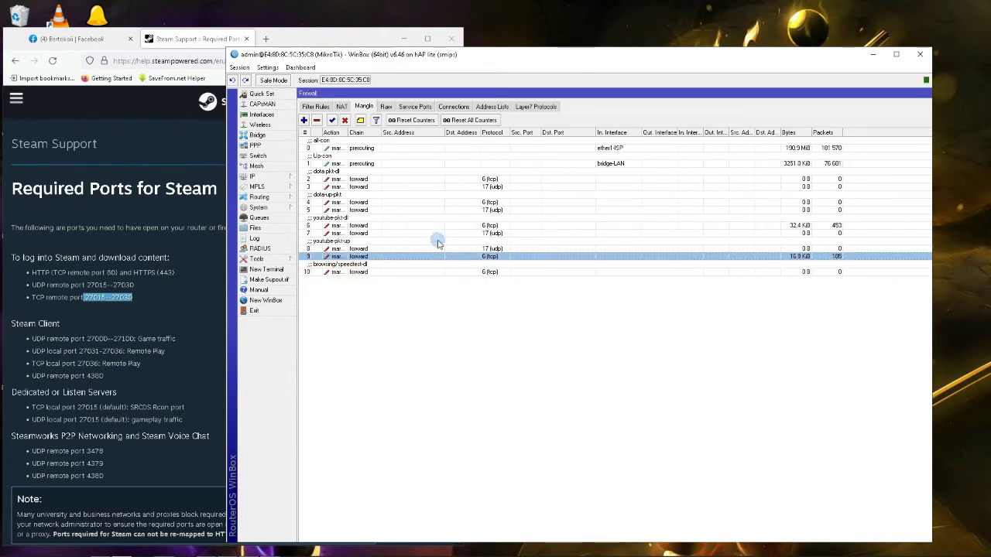
- Check the packet marks of both YouTube upload rules and the YouTube download UDP rule
click(438, 240)
double_click(481, 248)
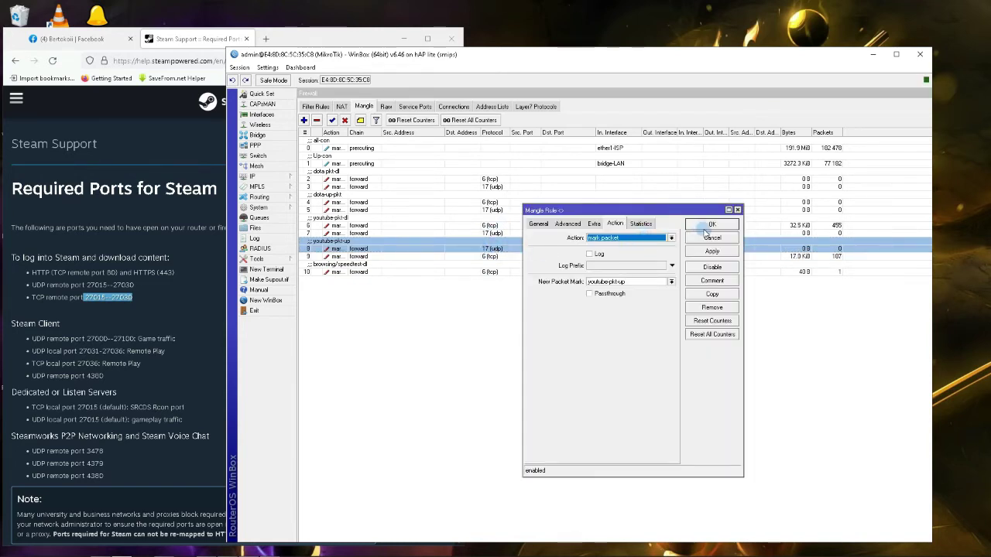
click(708, 226)
double_click(526, 255)
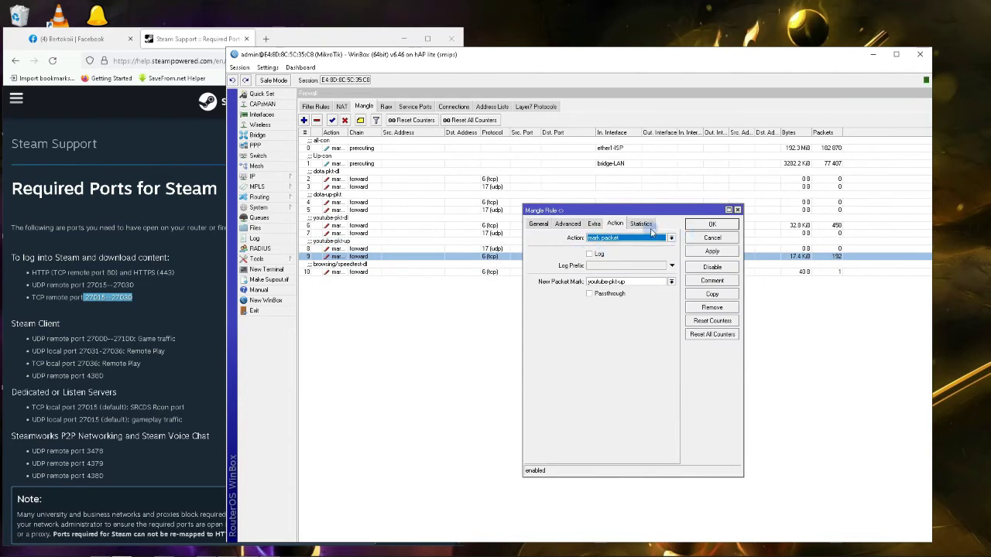
click(699, 227)
double_click(508, 233)
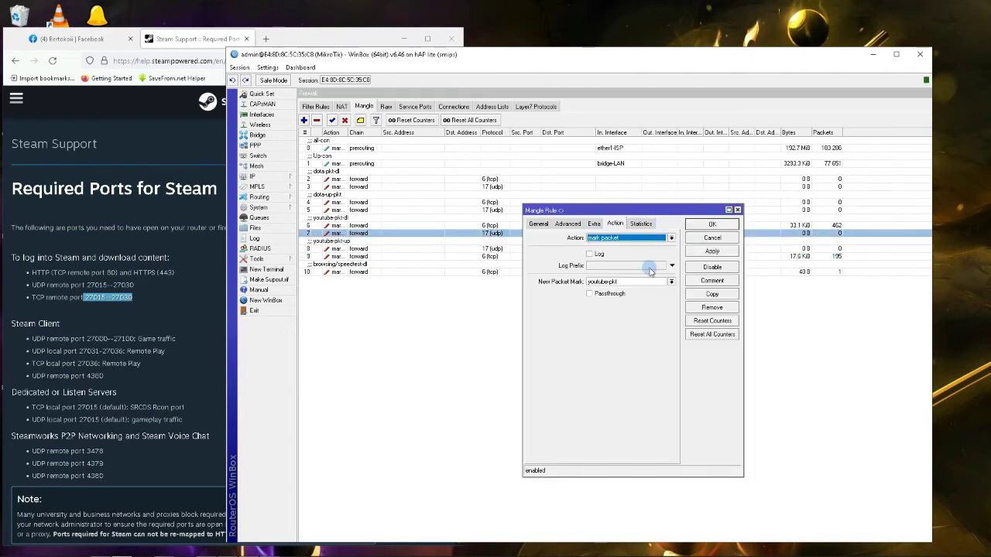
click(711, 225)
- Duplicate the browsing/speedtest-dl rule, change the copy's protocol to udp, and apply it
click(488, 270)
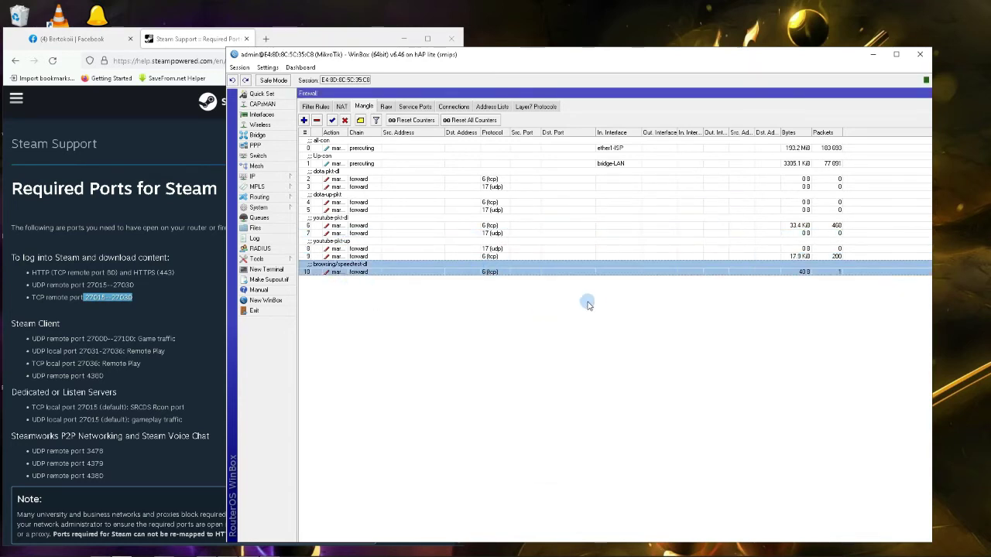
double_click(428, 273)
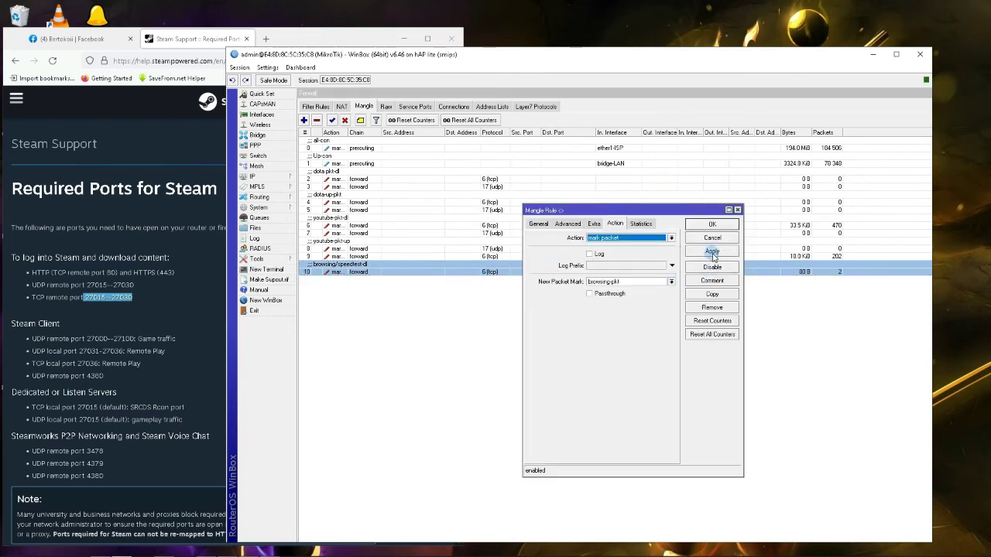
click(711, 295)
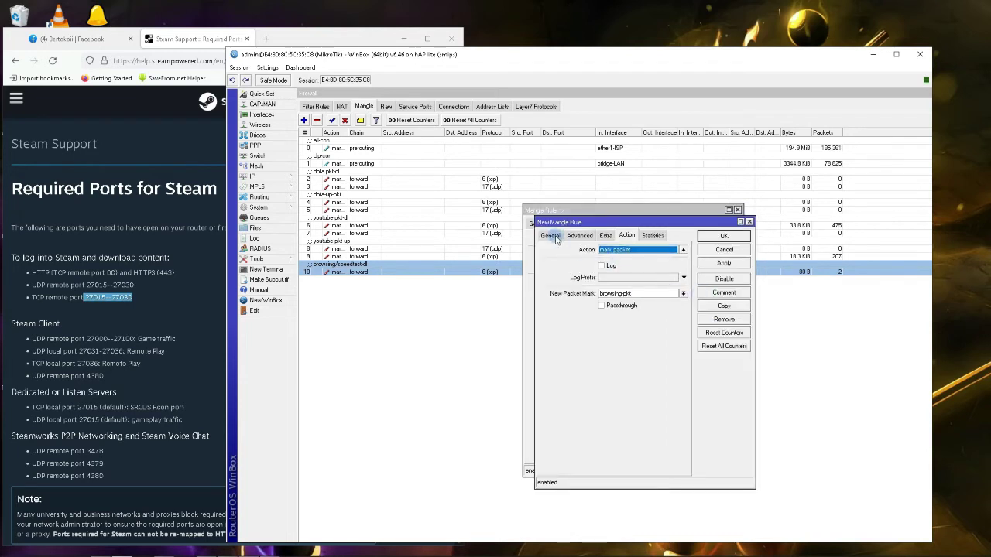
click(551, 236)
click(674, 290)
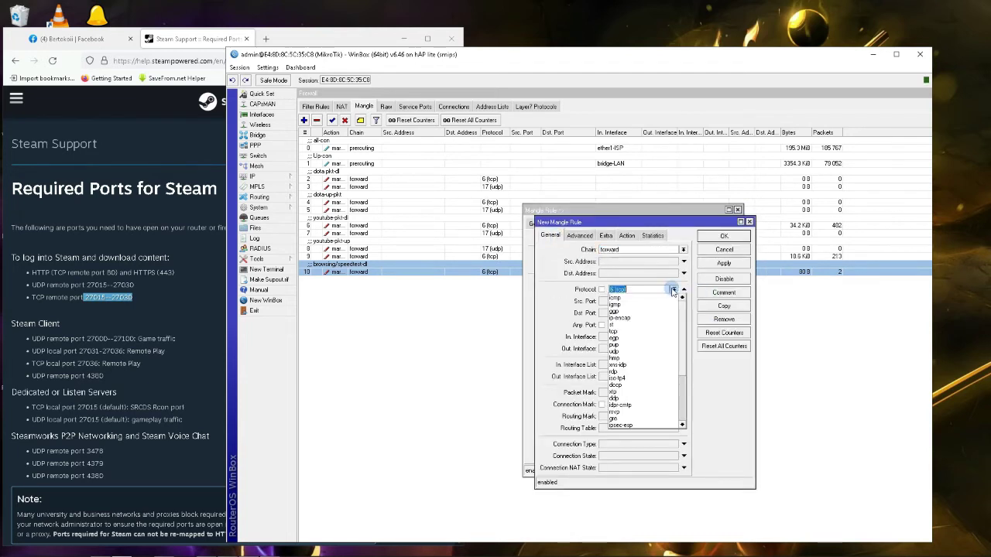
click(619, 351)
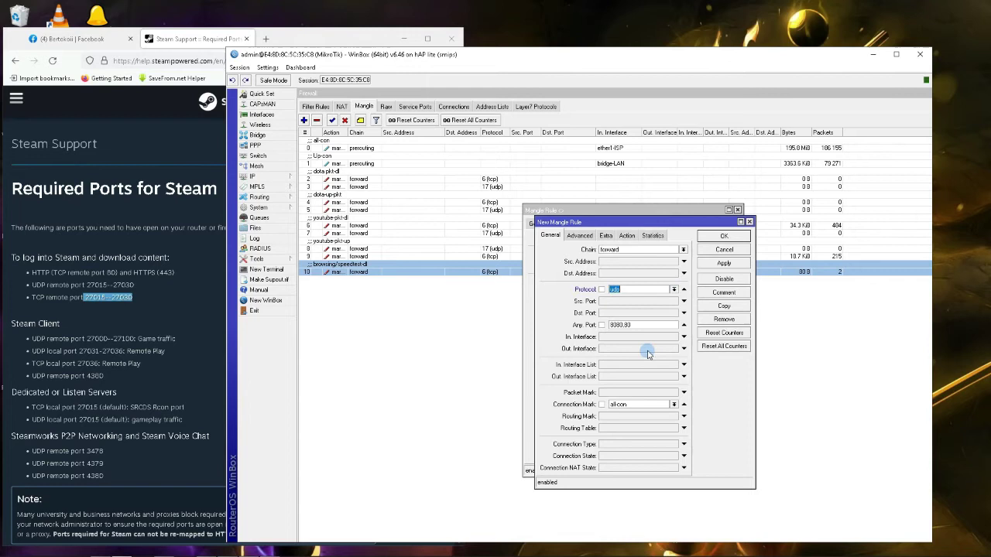
click(723, 264)
- Open the comment of the duplicated browsing UDP rule for editing
click(725, 294)
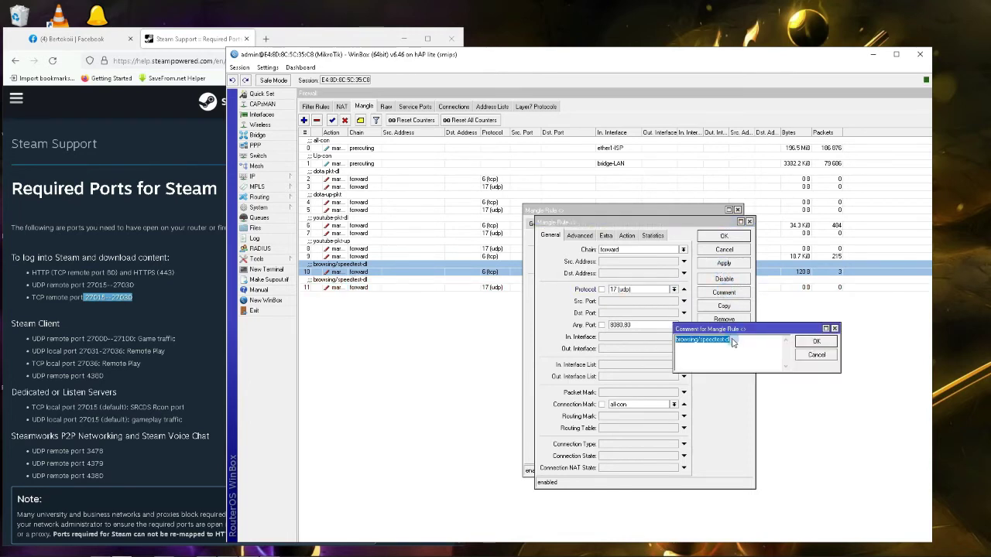
- Clear the comment of the copied UDP rule for browsing/speedtest-dl and save both open mangle rules
key(BackSpace)
click(802, 343)
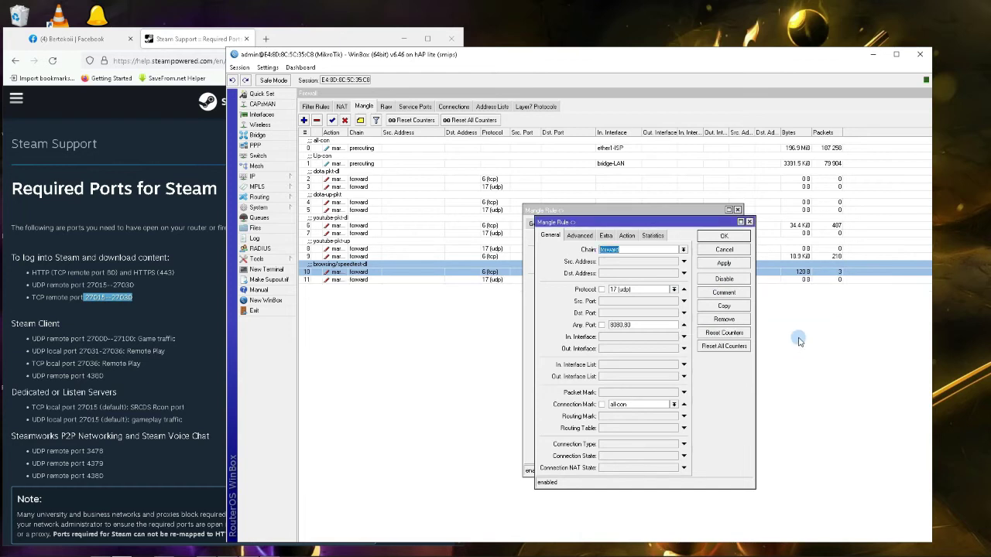
click(724, 238)
click(716, 224)
click(533, 280)
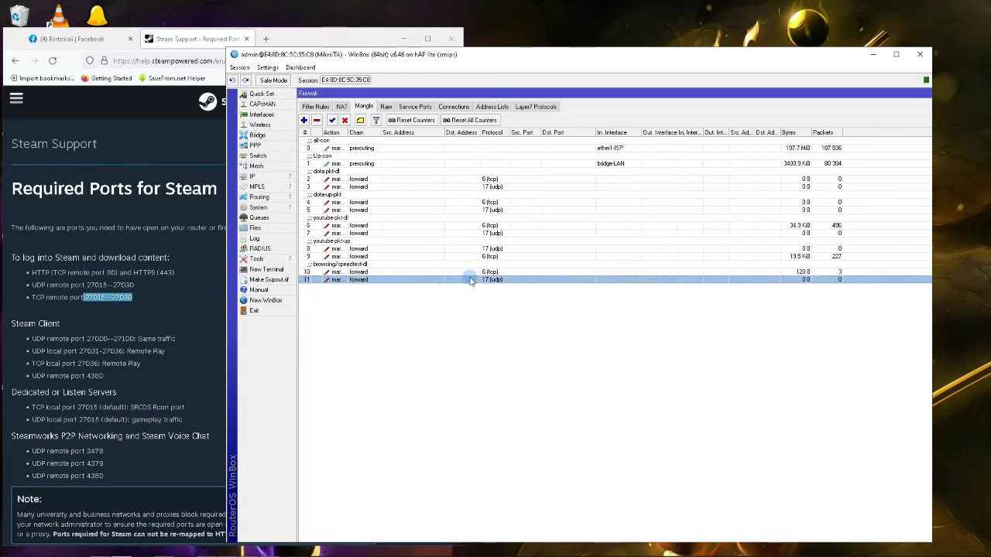
- Copy the TCP browsing/speedtest-dl mangle rule and set the copy's connection mark to Up-con
click(411, 273)
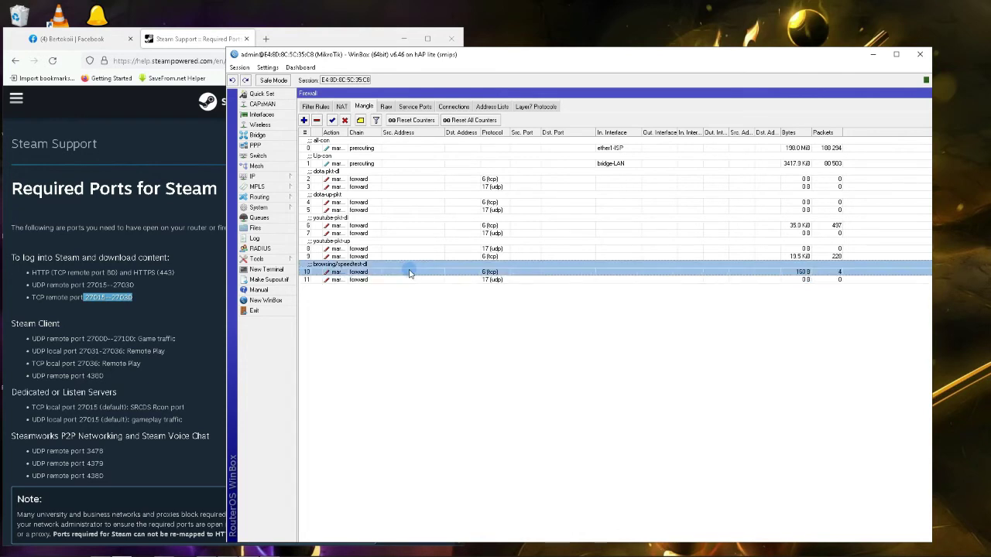
double_click(417, 273)
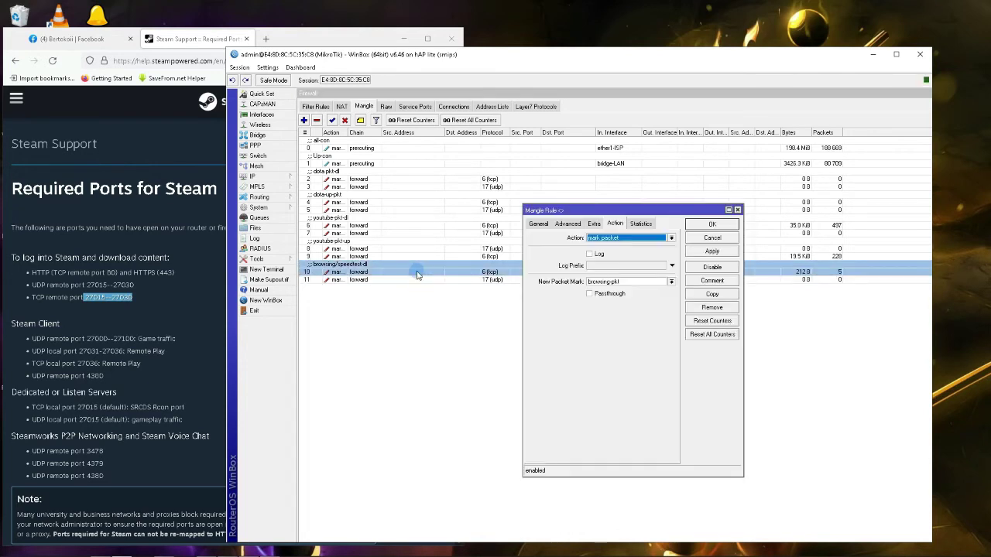
click(717, 297)
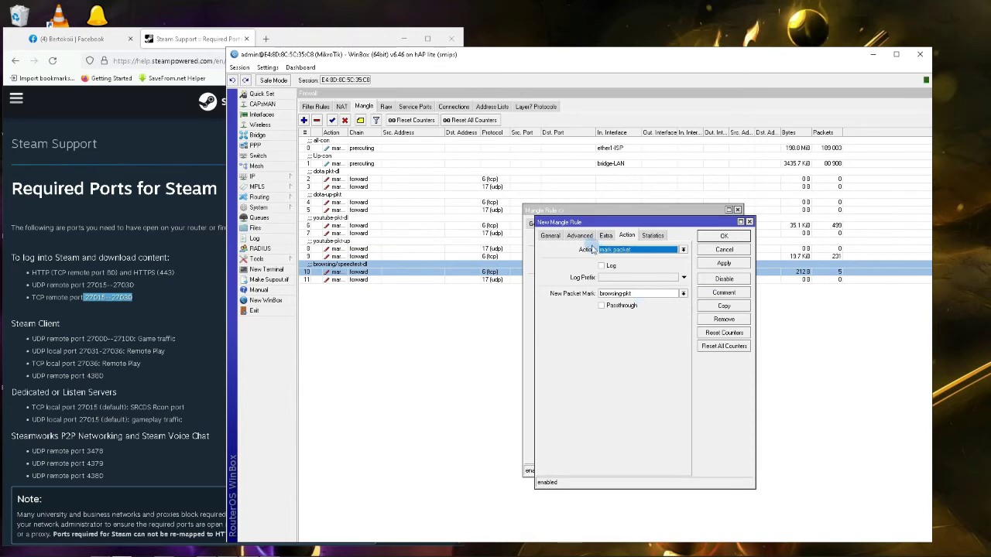
click(551, 236)
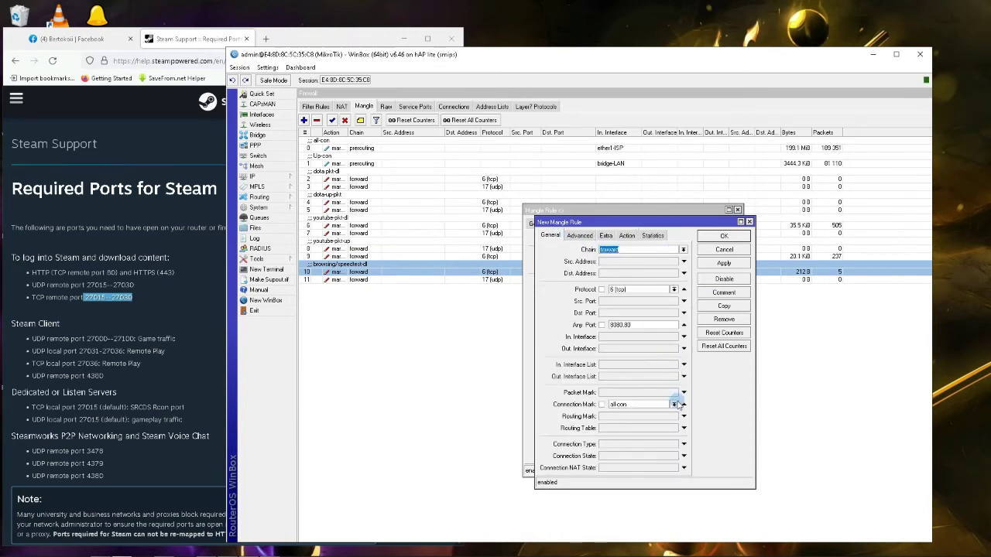
click(674, 405)
click(633, 413)
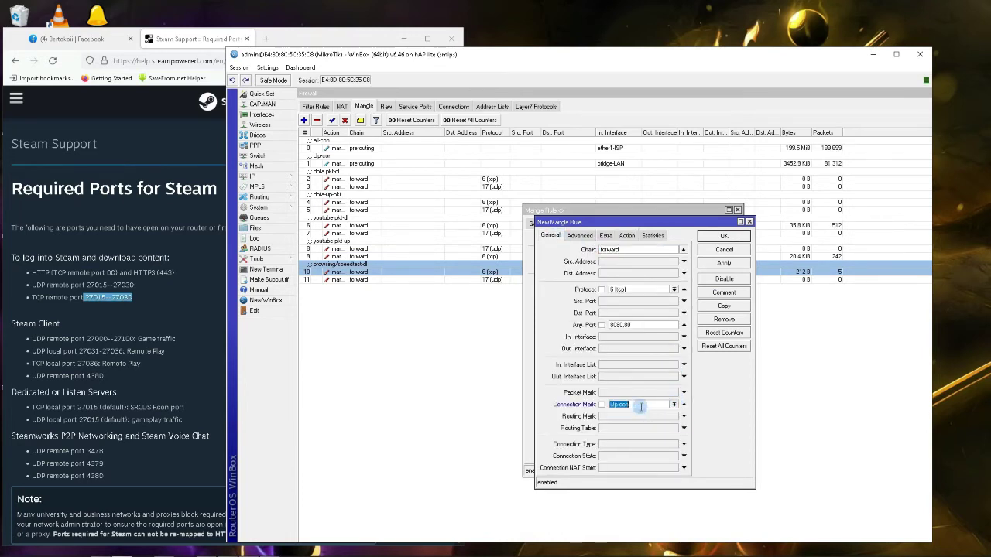
- Set the copy's new packet mark to browsing-pkt-up, reuse that text as its comment, and save the rule
click(627, 236)
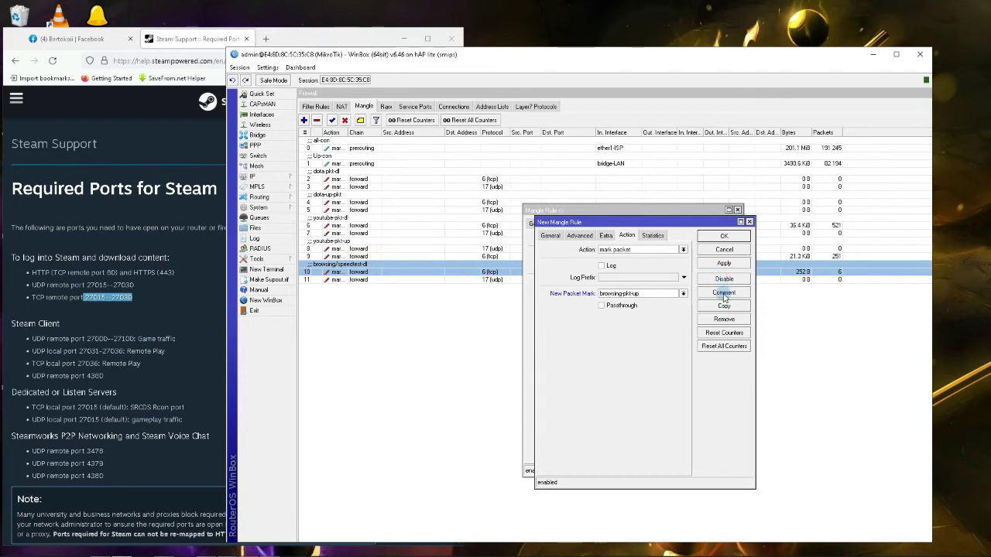
right_click(645, 293)
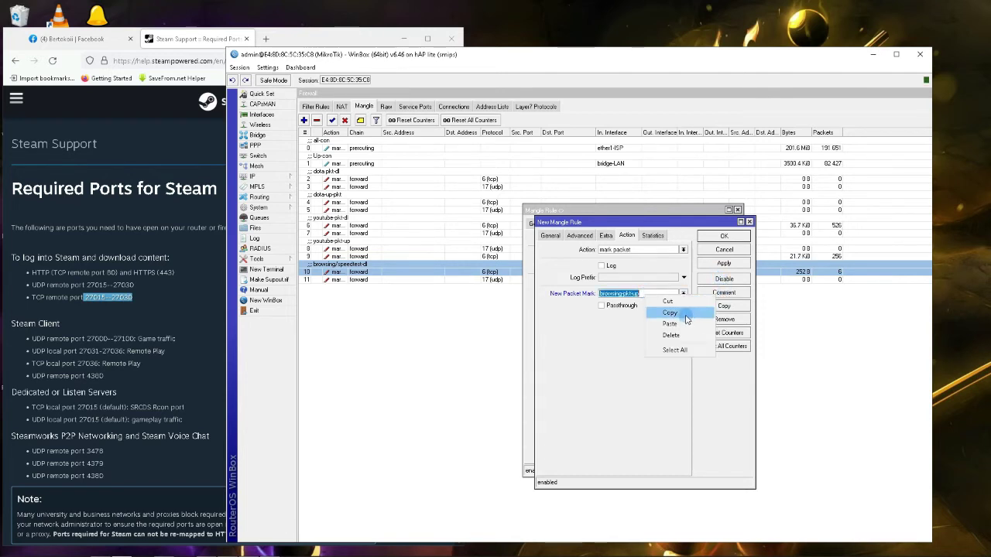
click(686, 317)
click(724, 293)
right_click(731, 346)
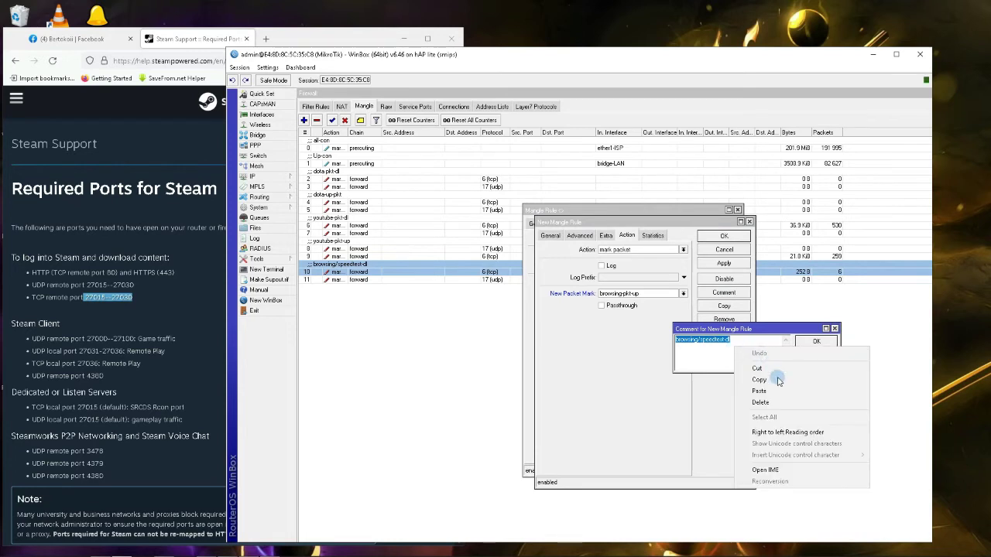
click(759, 391)
click(816, 341)
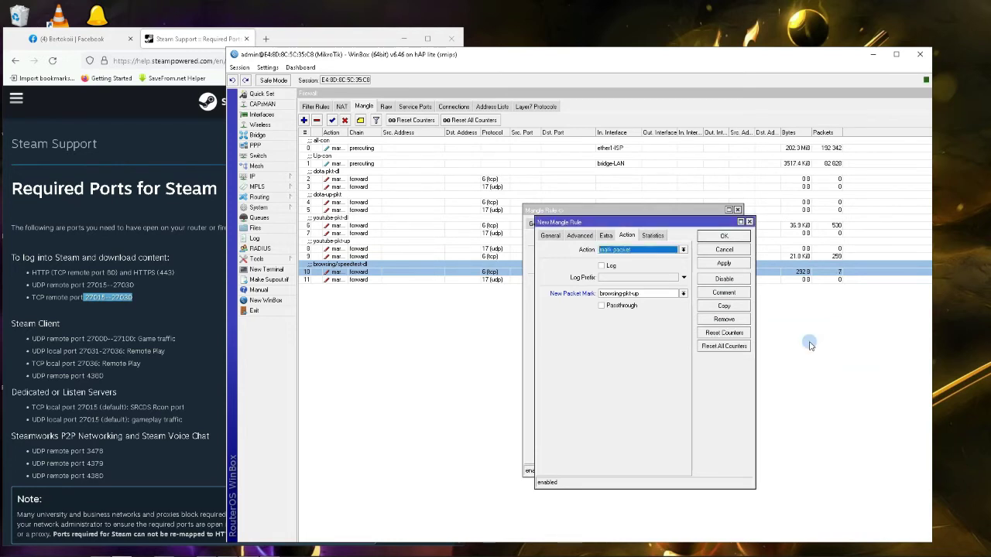
click(724, 237)
click(720, 225)
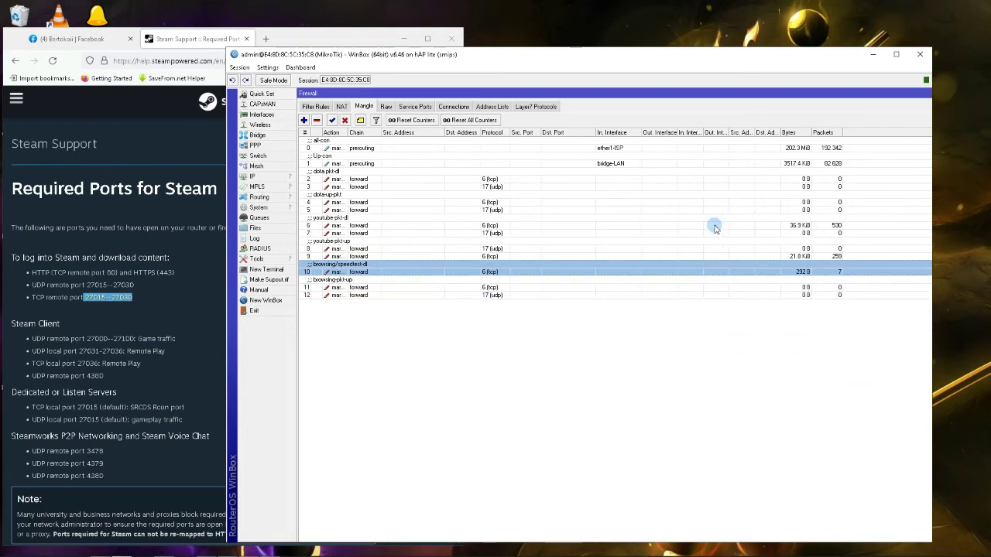
- Move the browsing-pkt-up rule below the UDP browsing/speedtest-dl rule, then copy it with the protocol set to udp
click(370, 287)
drag(373, 292, 370, 300)
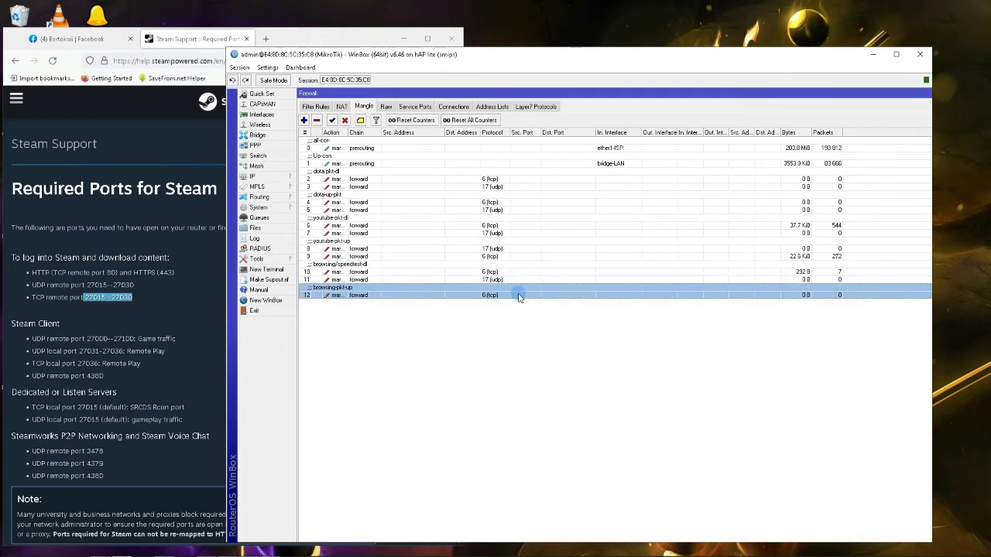
double_click(519, 298)
click(712, 295)
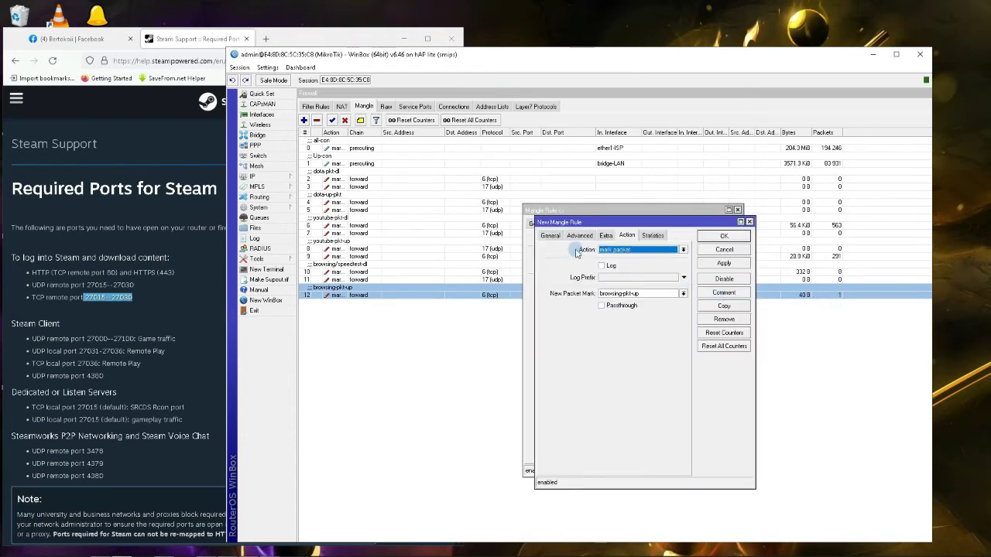
click(551, 236)
click(673, 290)
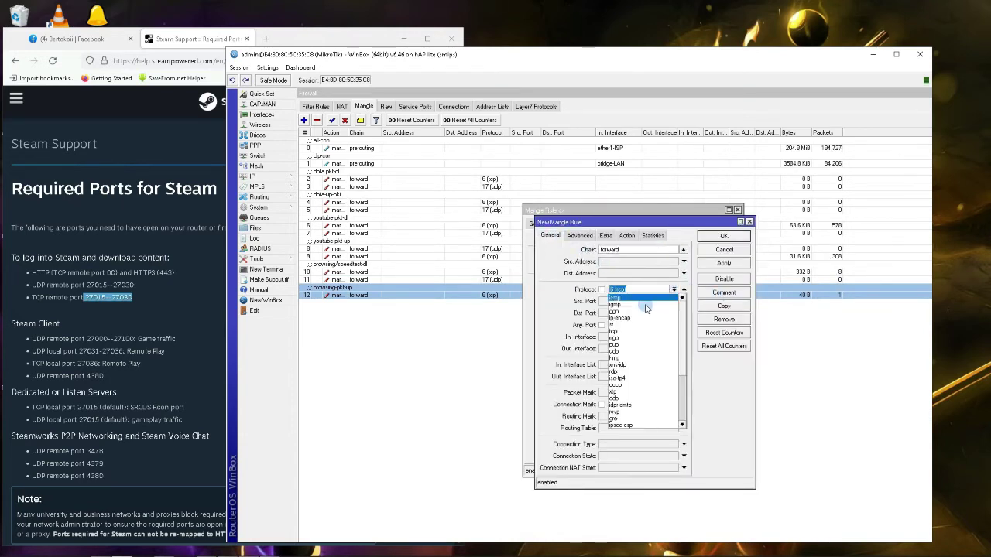
click(644, 348)
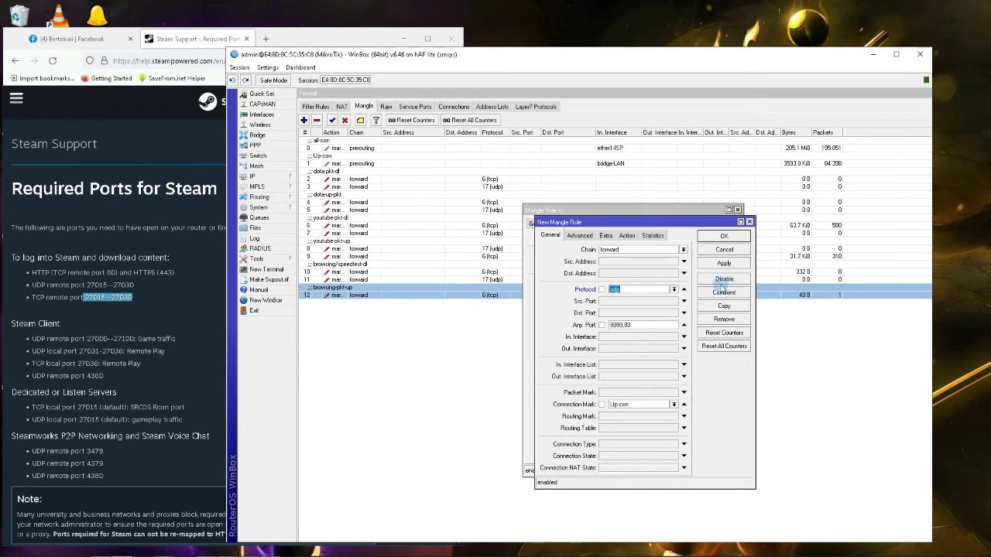
- Clear the comment on the UDP copy of the browsing-pkt-up rule, check its packet mark, and save it
click(724, 294)
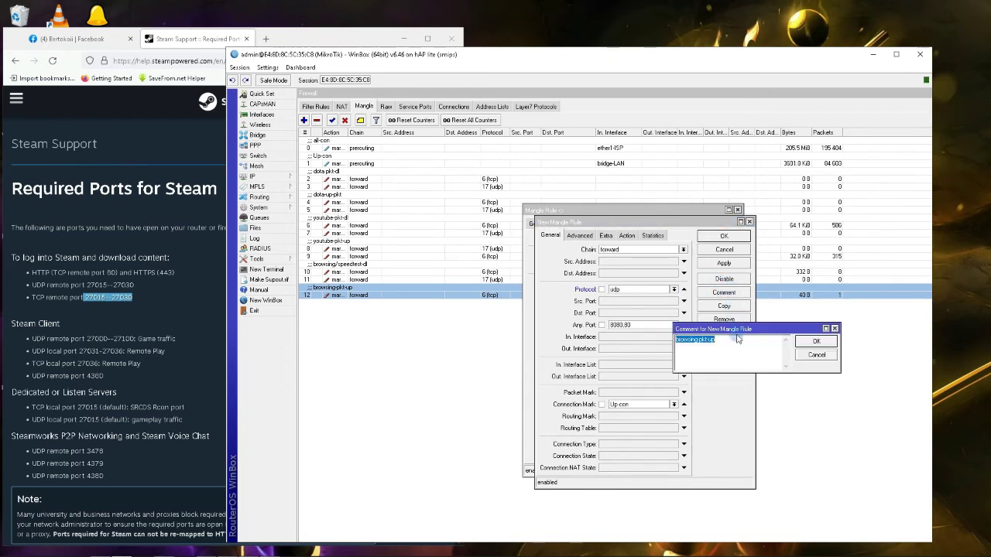
key(BackSpace)
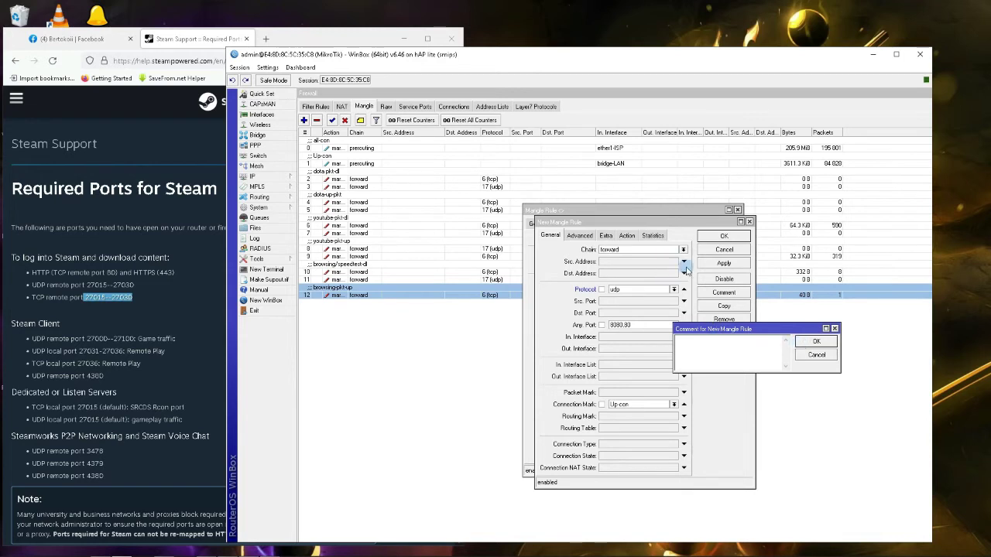
click(816, 341)
click(627, 236)
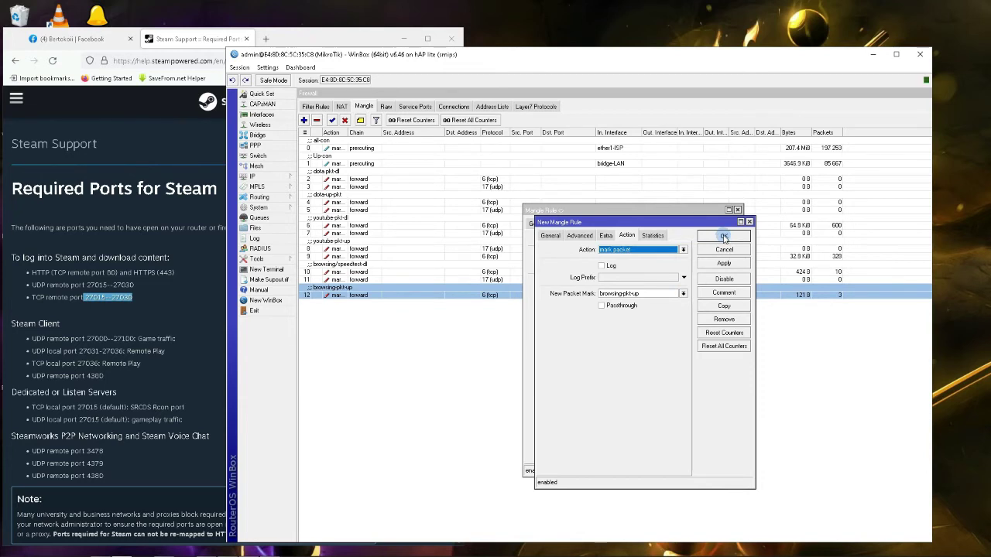
click(724, 236)
click(703, 230)
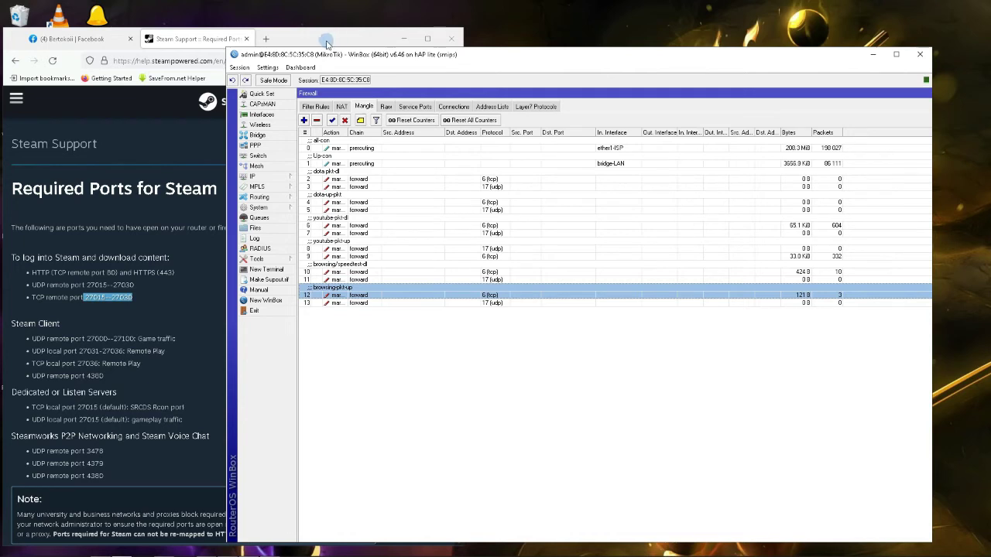
- Move the WinBox window aside, switch to the browser and open youtube.com
drag(225, 123, 440, 123)
drag(386, 52, 378, 52)
click(153, 60)
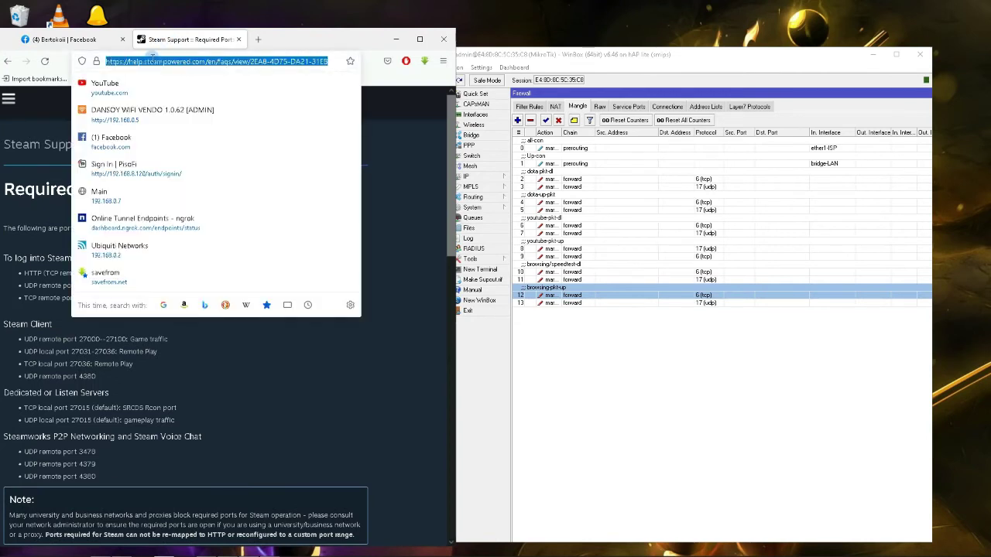
text(youtube.com/)
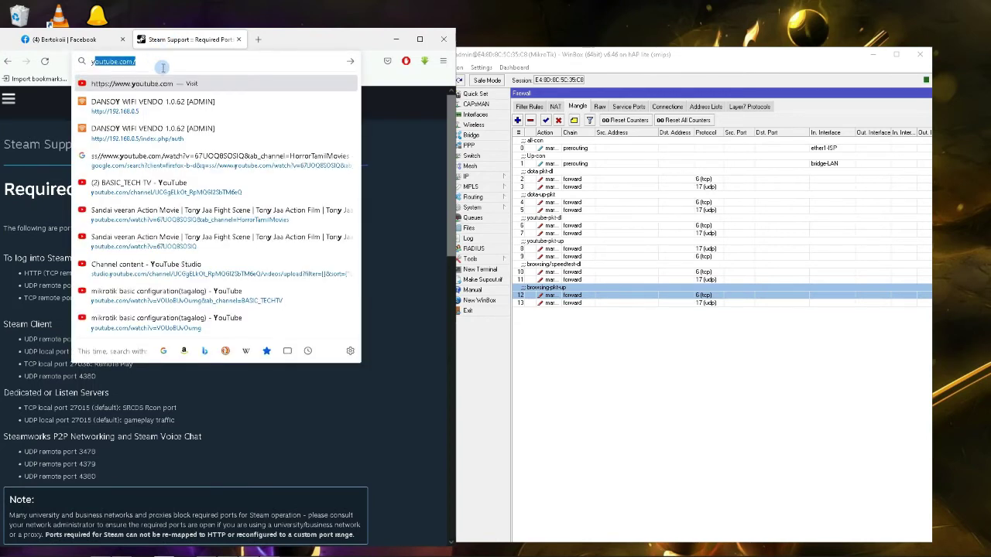
key(Return)
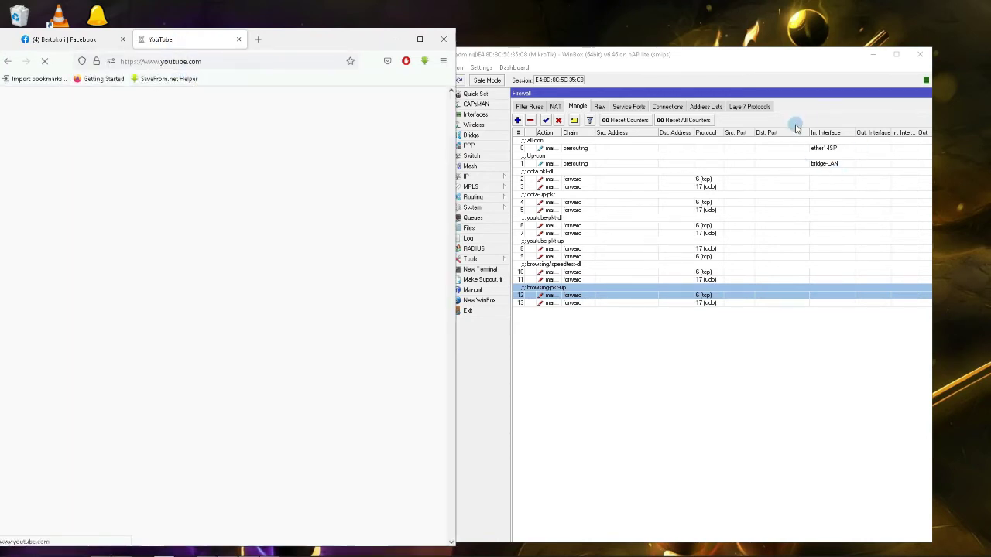
- Reposition and widen the WinBox window, narrowing the Dst. Port and Out. Interface columns to watch the youtube-pkt-up rules' Bytes and Packets
click(720, 94)
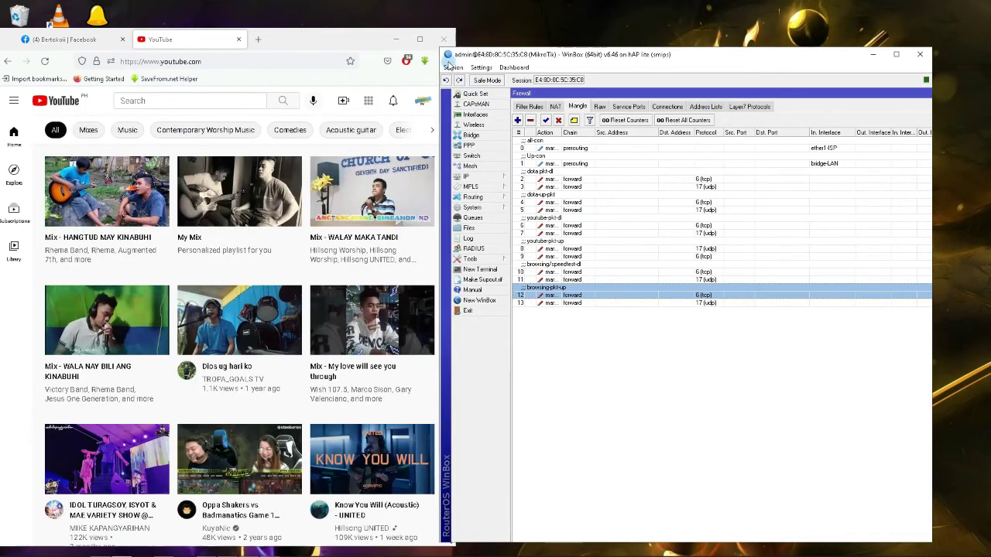
drag(448, 59, 364, 62)
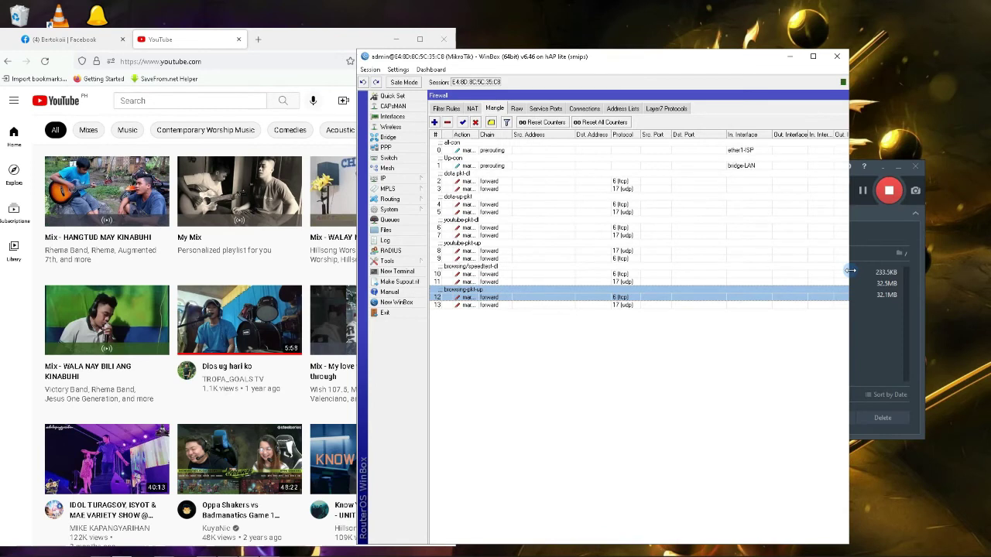
drag(851, 271, 974, 270)
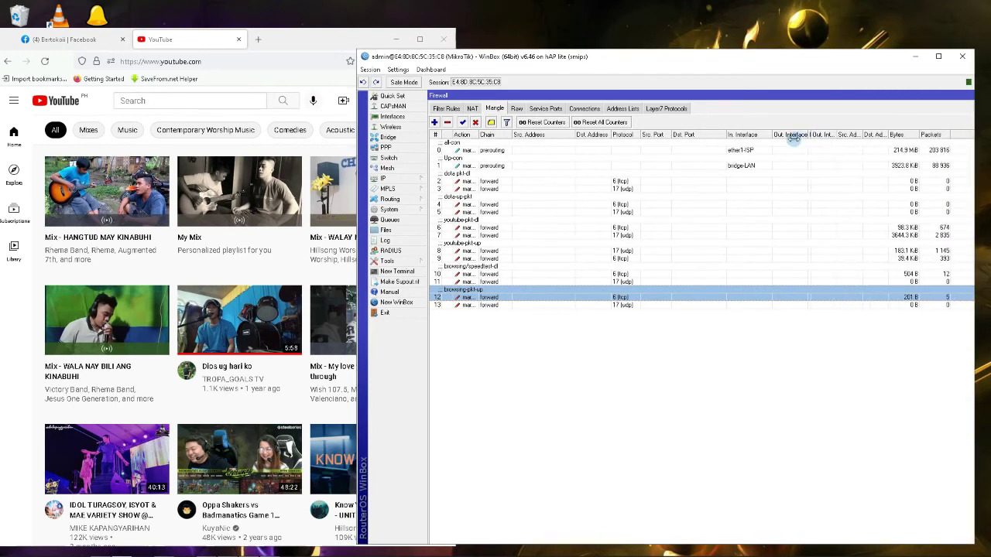
drag(726, 134, 675, 134)
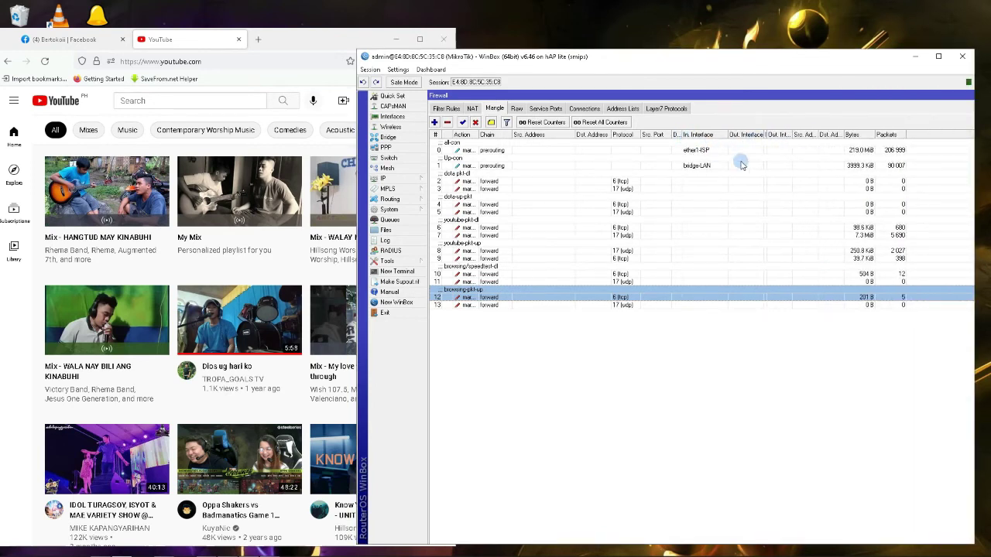
click(666, 255)
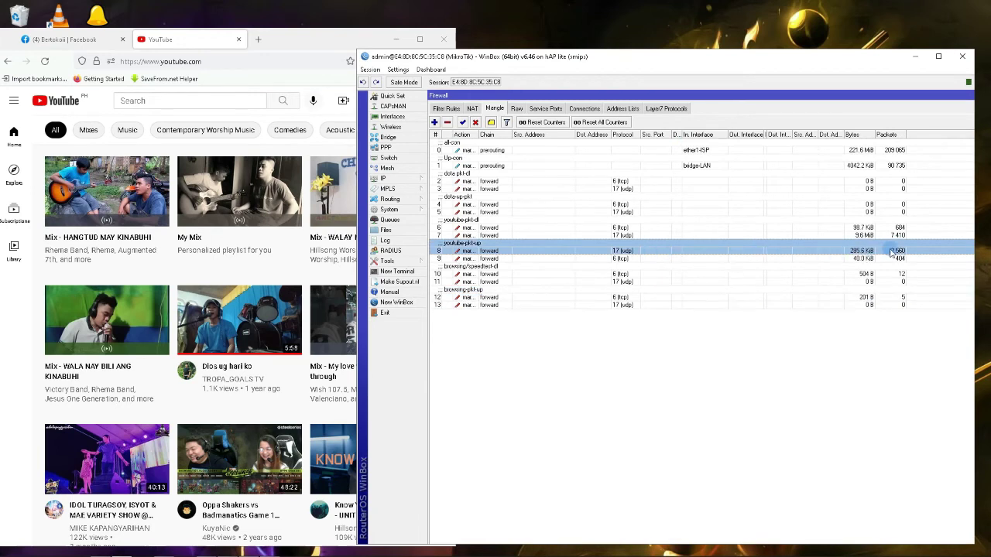
click(739, 259)
mouse_move(763, 134)
mouse_down()
mouse_move(737, 134)
mouse_move(747, 134)
mouse_up()
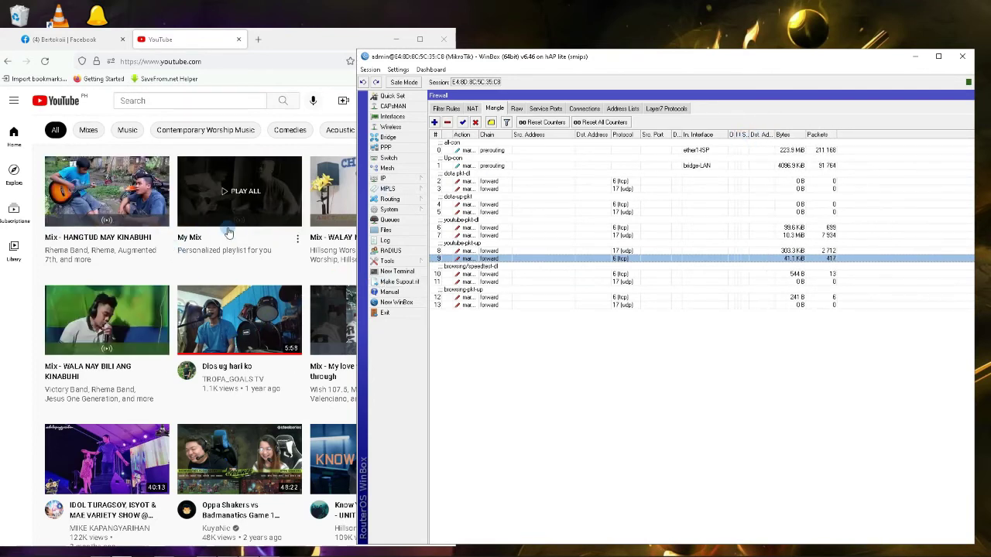
- Play and mute the YouTube mix WALA NAY BILI ANG KINABUHI in the browser, then return to WinBox to check the mangle counters
click(114, 332)
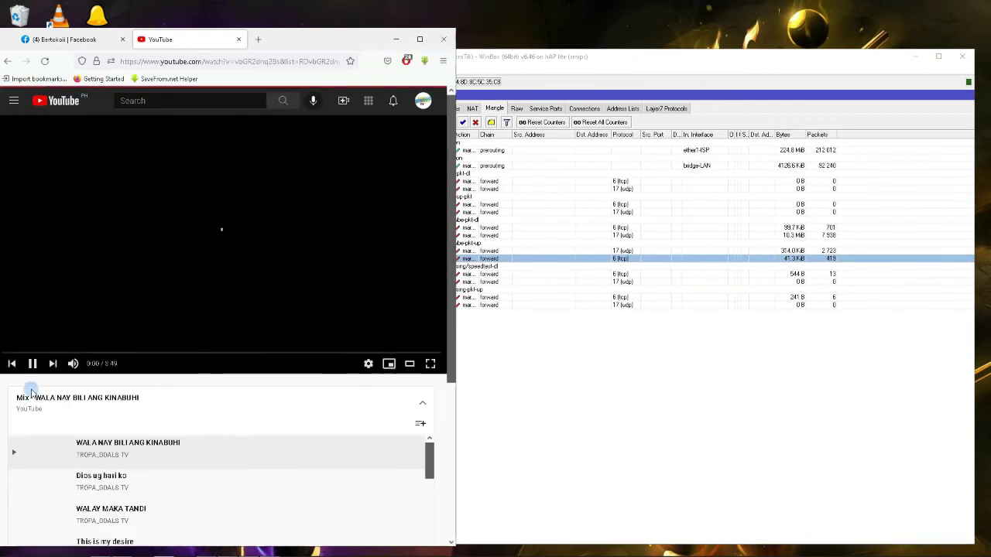
click(89, 364)
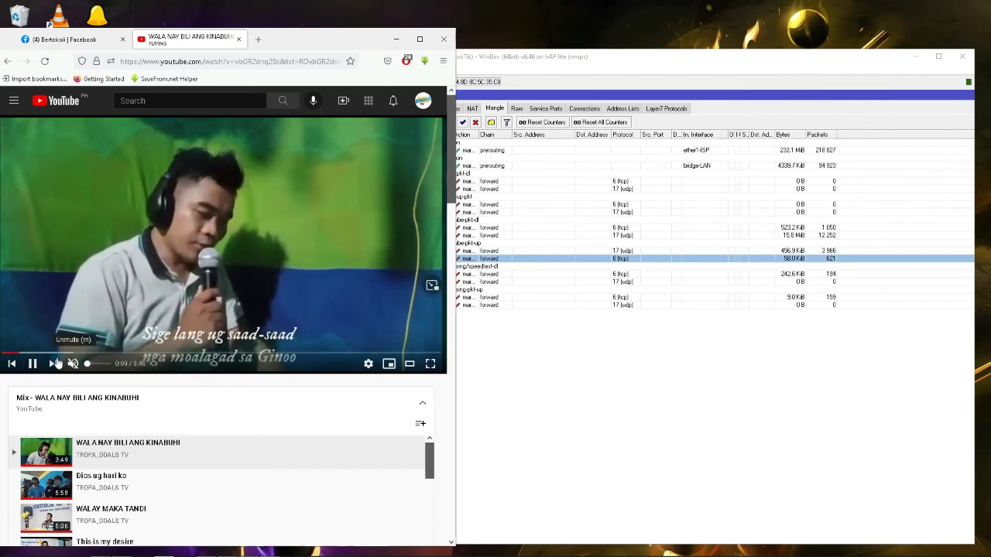
click(587, 71)
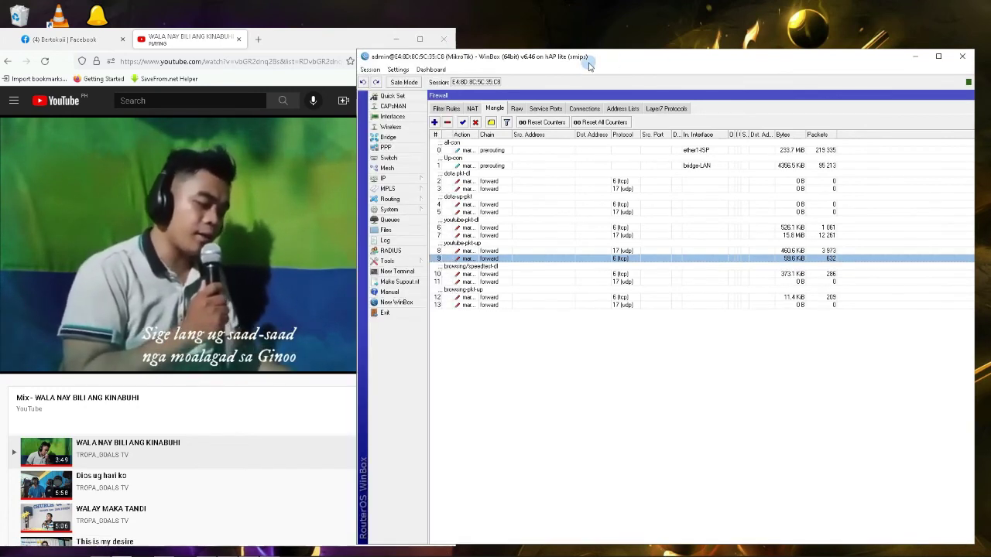
- Switch to the browser and open speedtest.net in place of the YouTube video
click(196, 65)
click(196, 65)
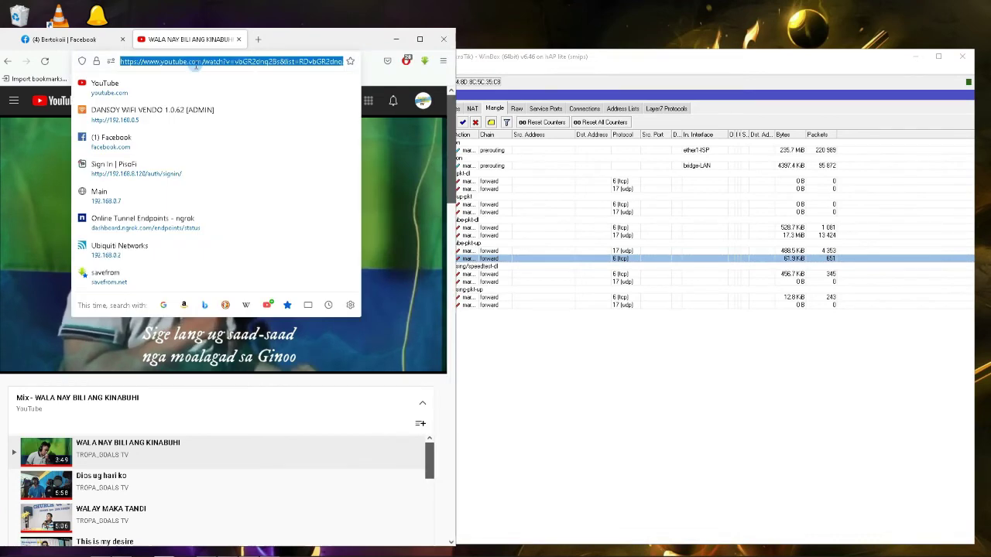
text(speed)
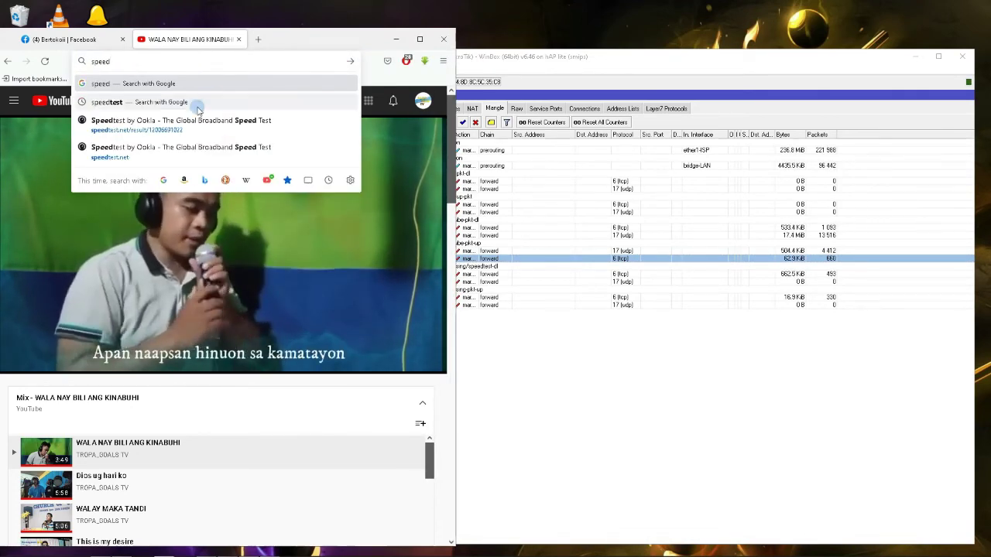
click(129, 151)
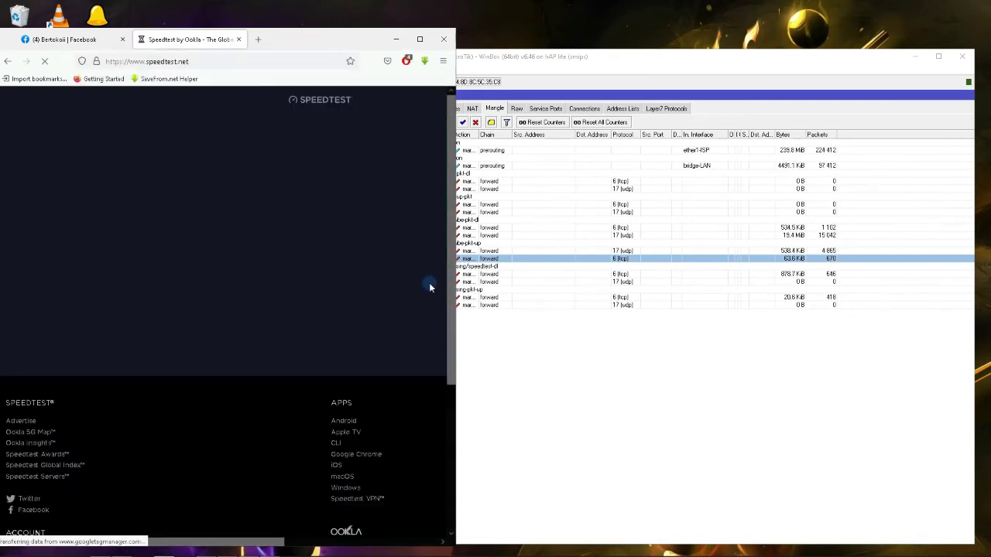
- Select the TCP browsing/speedtest-dl rule, then change the Speedtest server to PLDT in Makati and start the test
click(537, 88)
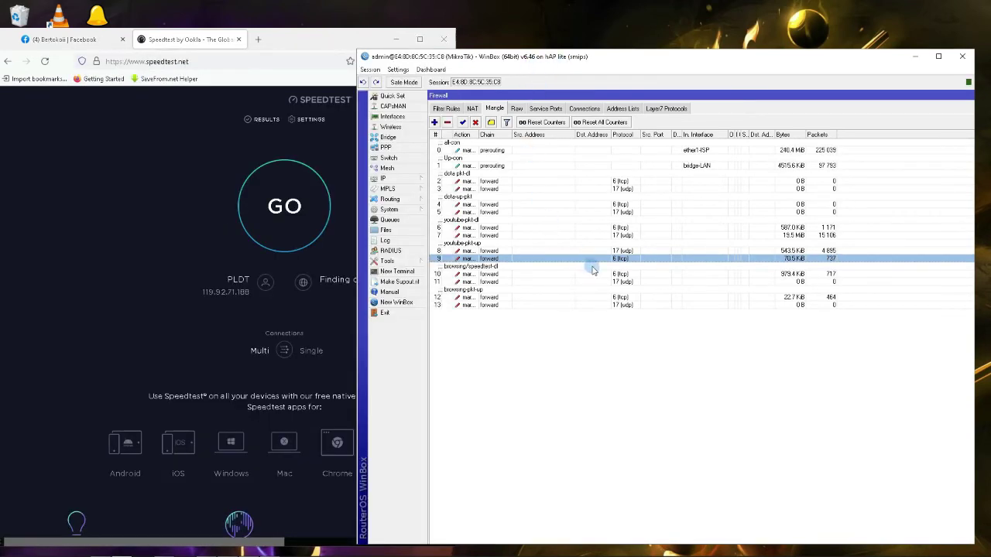
click(650, 275)
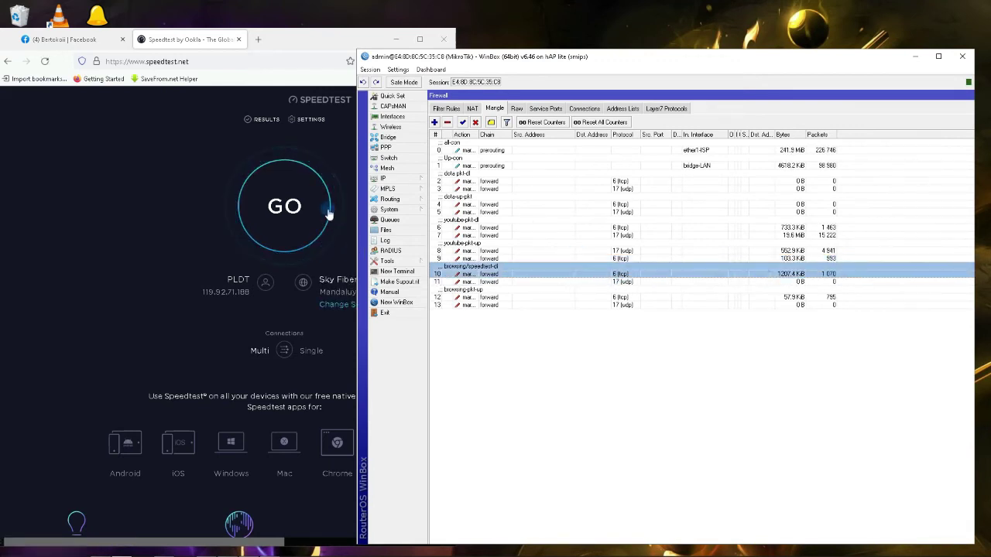
click(333, 304)
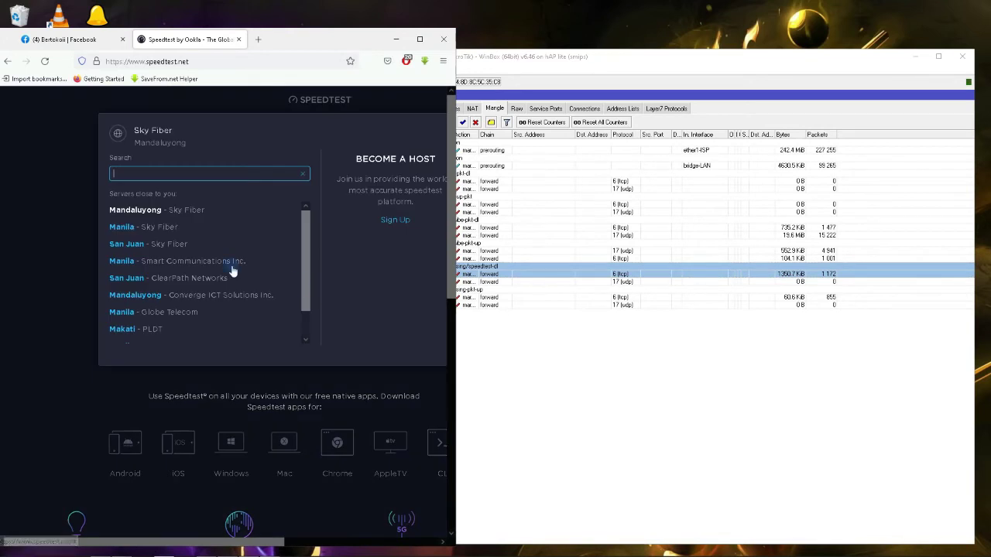
click(135, 327)
click(275, 206)
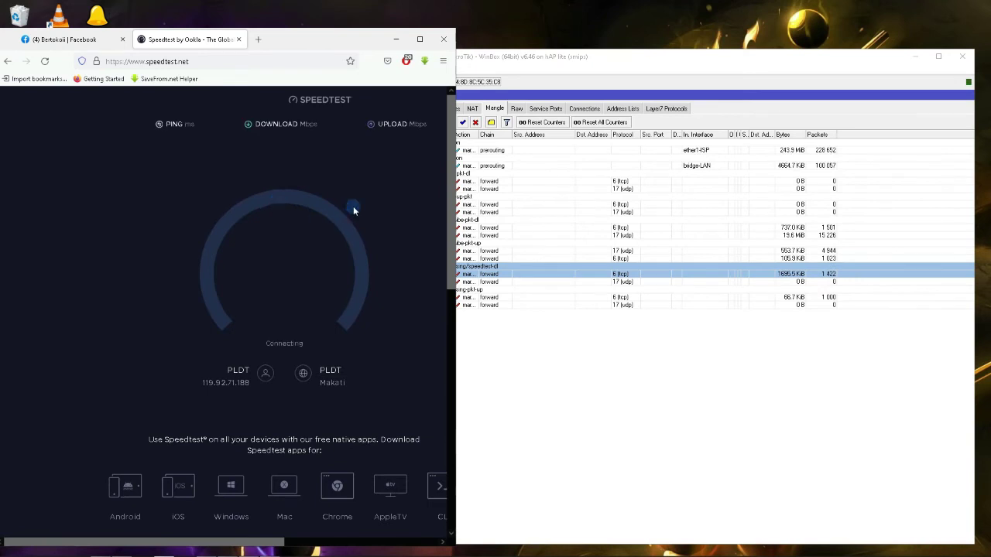
- Widen the WinBox window slightly and shift the browser aside so the speed test and mangle counters are visible together
click(644, 84)
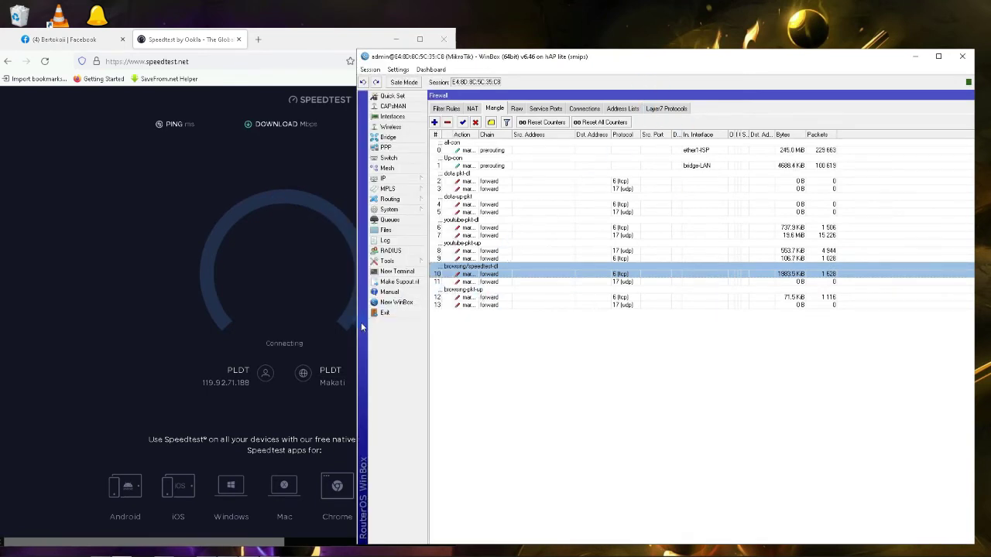
drag(360, 324, 350, 324)
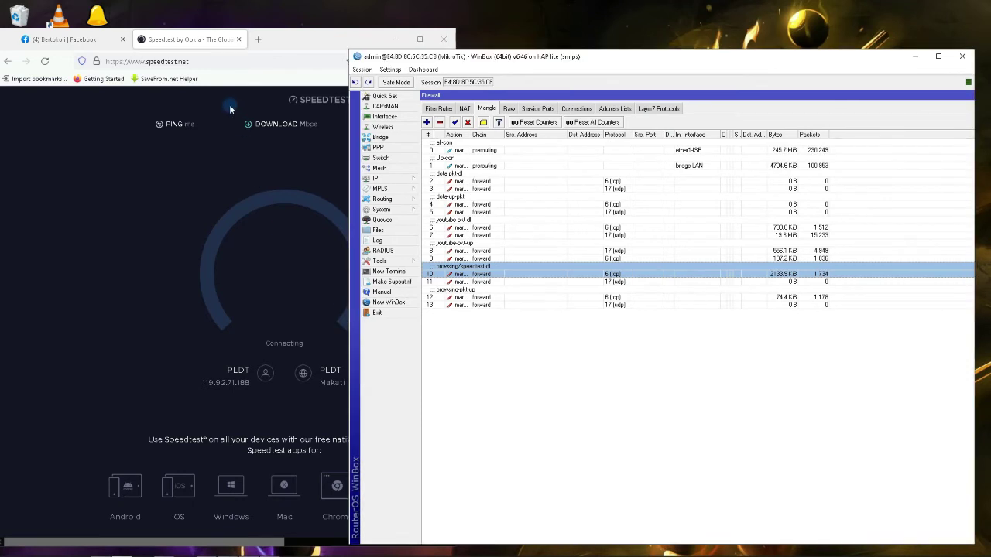
drag(277, 39, 235, 38)
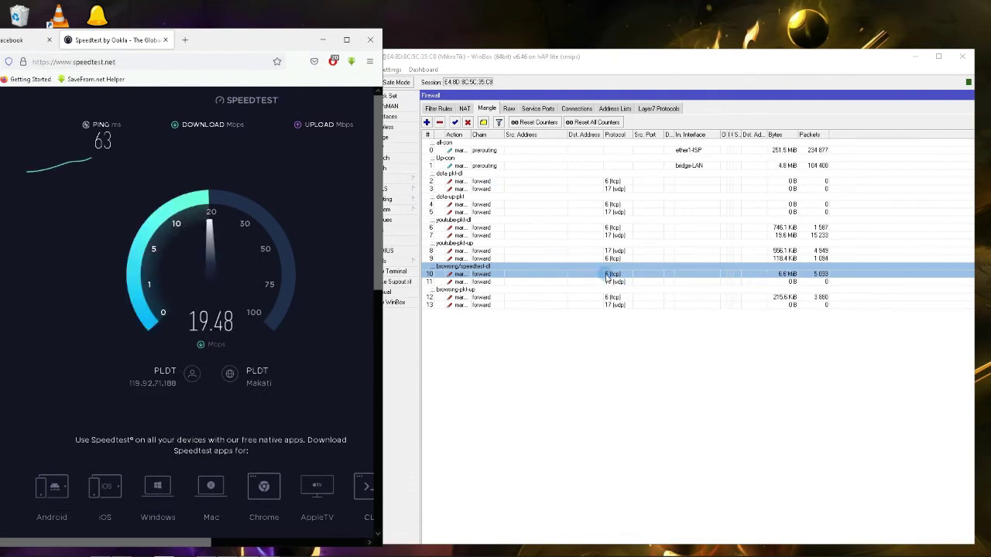
- Examine the Bytes and Packets of the TCP and UDP browsing/speedtest-dl and browsing-pkt-up rules during the speed test
click(708, 283)
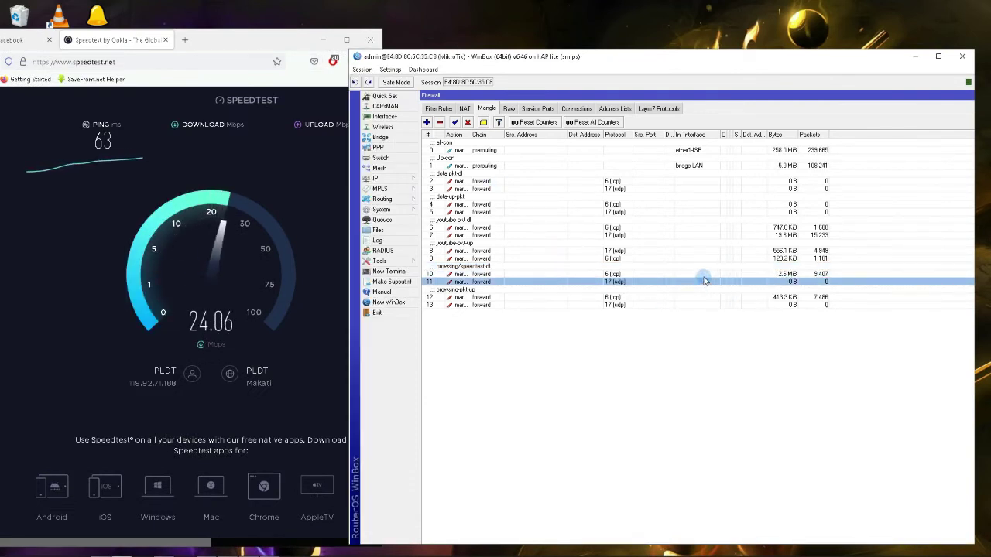
click(623, 273)
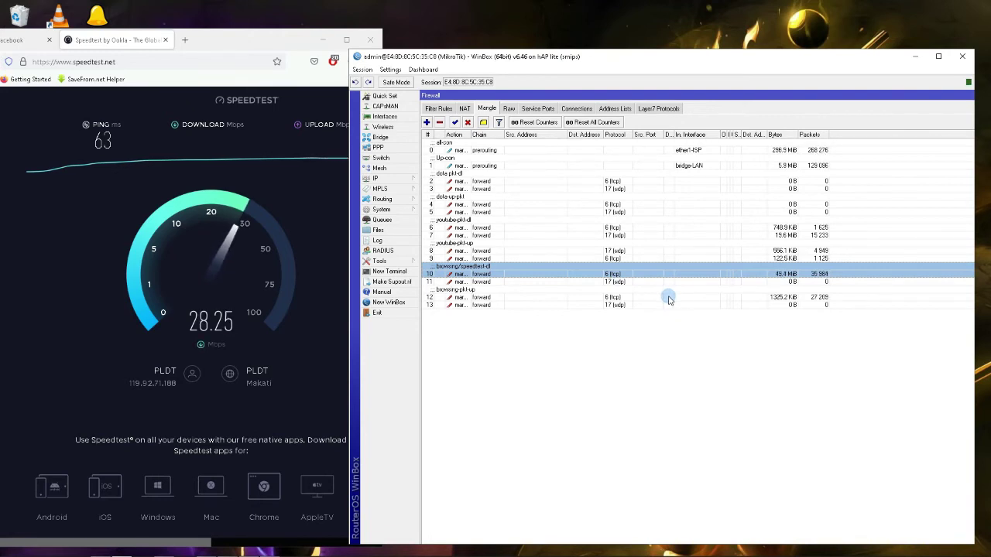
click(640, 299)
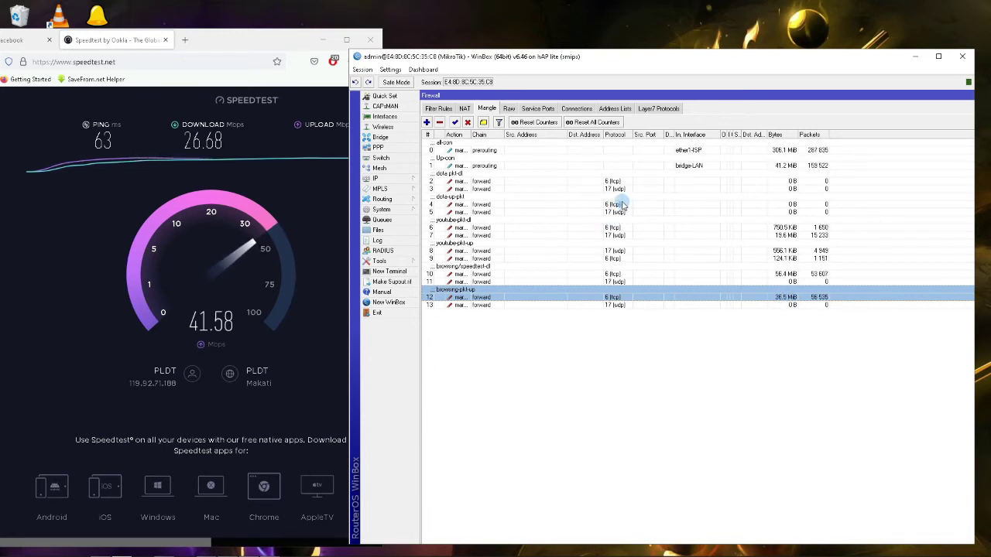
click(611, 305)
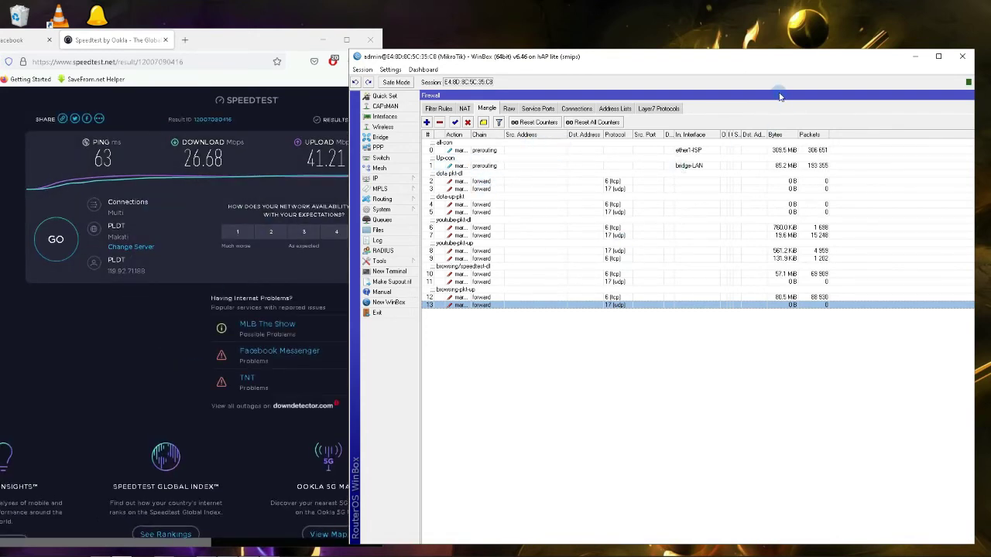
- Maximize the WinBox window and close its Firewall window
drag(679, 60, 540, 53)
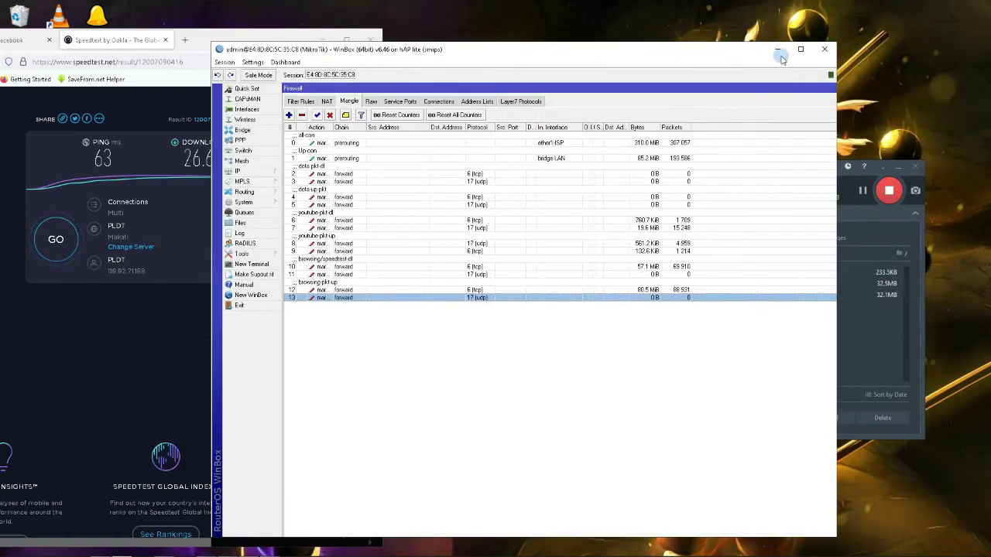
click(801, 51)
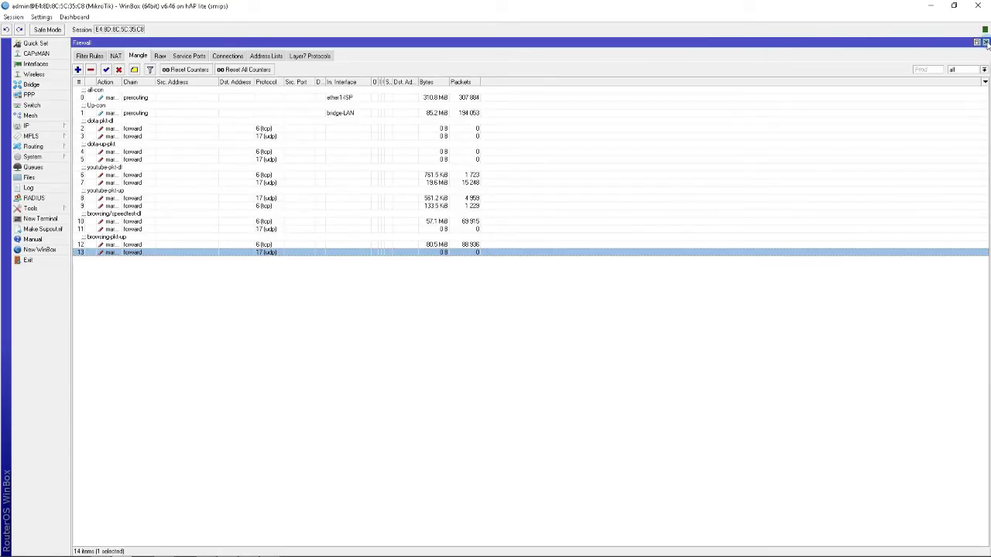
click(987, 43)
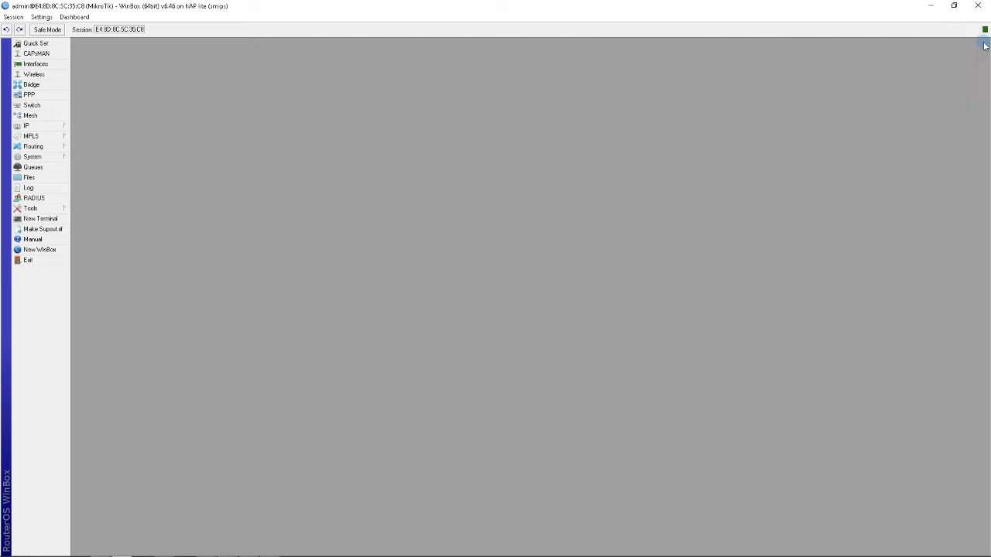
- Add a queue tree entry named allbwd with parent global, queue type default-small and priority 1
click(32, 168)
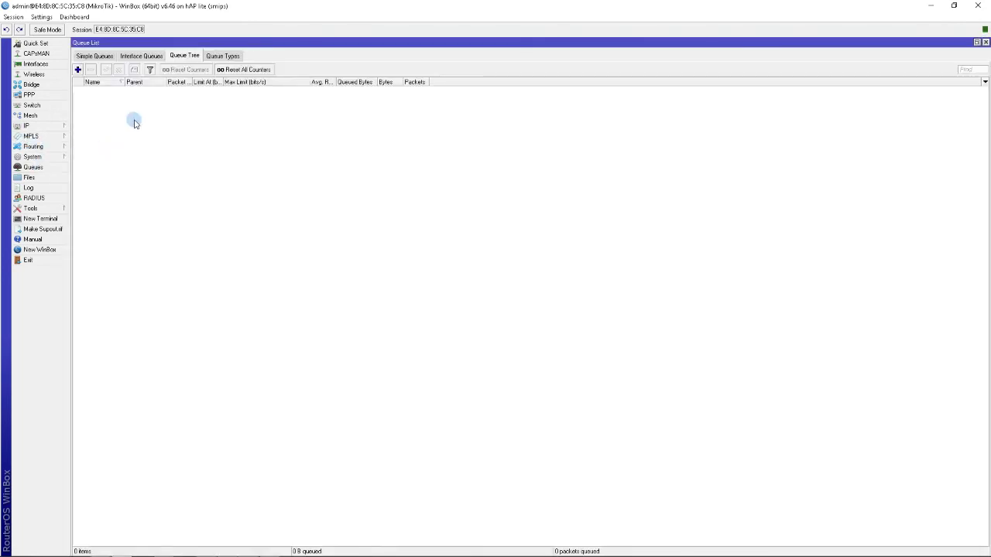
click(140, 56)
click(176, 58)
click(77, 70)
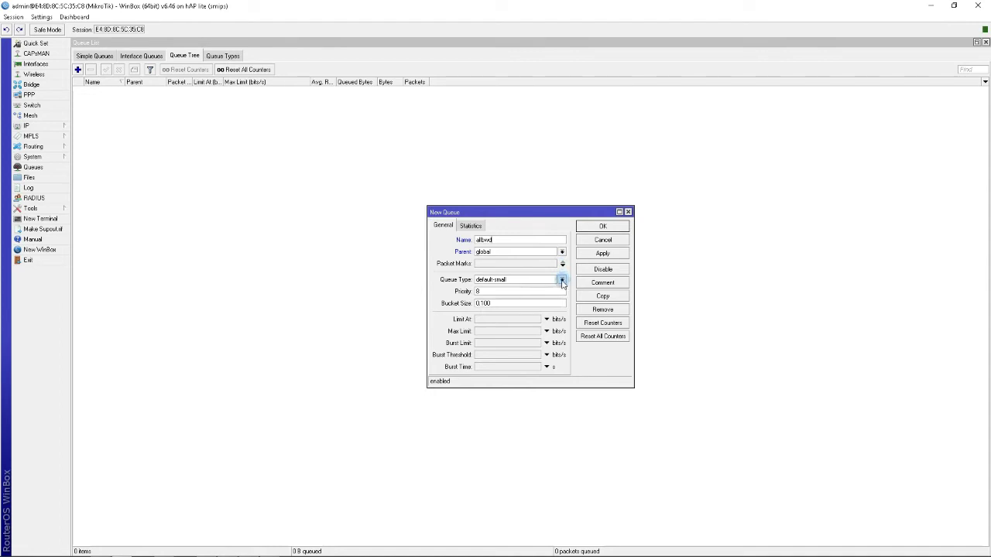
click(495, 290)
click(601, 255)
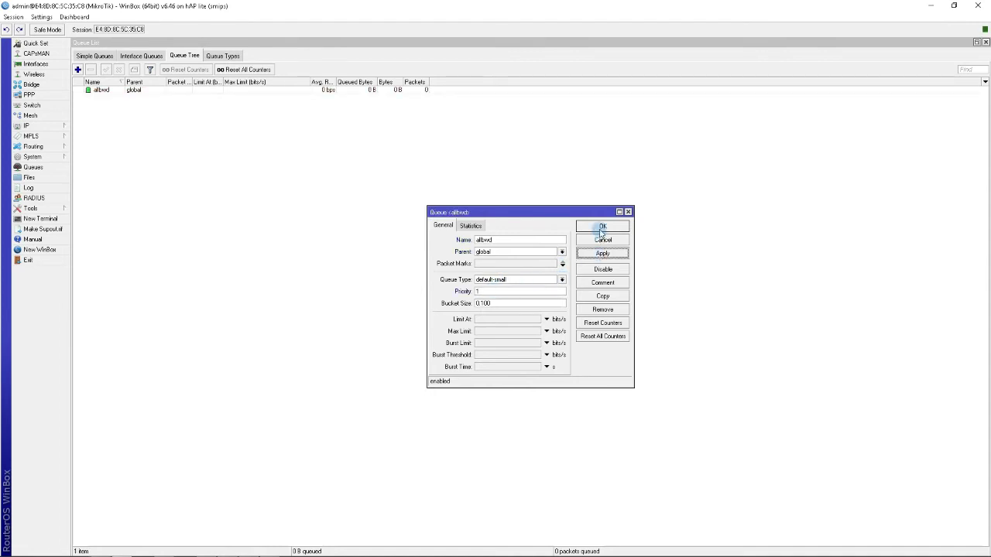
click(600, 227)
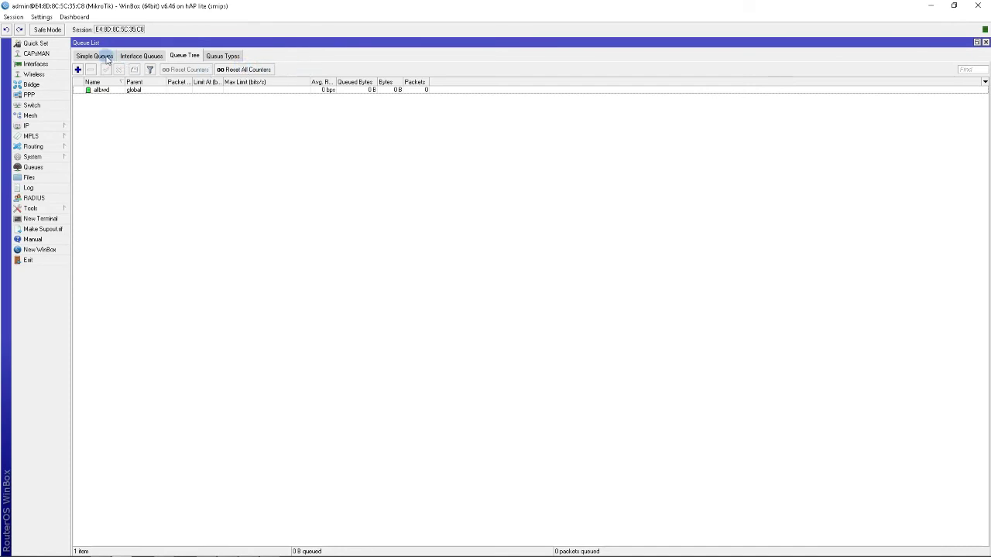
- Close the queue list, reopen the firewall mangle rules and review the all-con rule's action and general settings
click(986, 43)
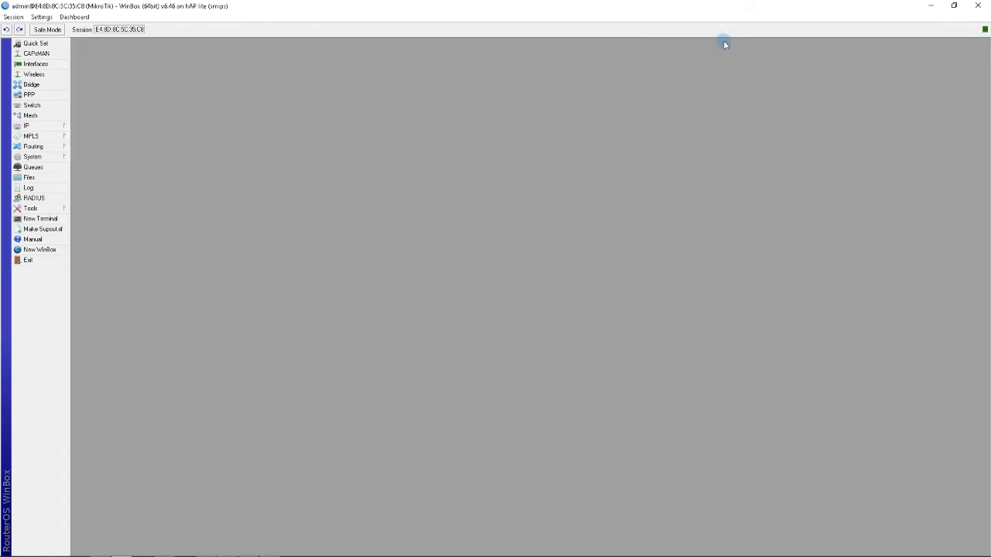
click(38, 125)
click(106, 170)
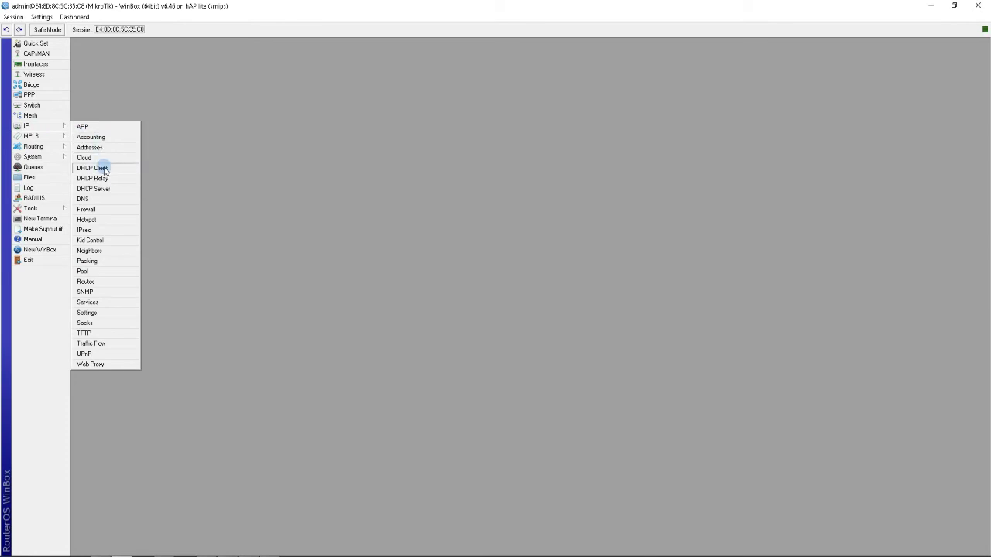
click(97, 209)
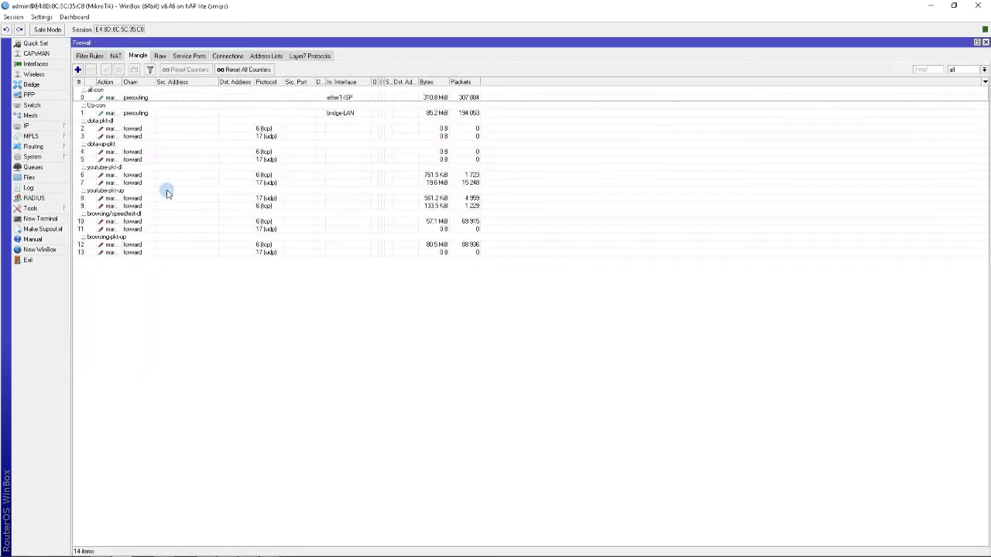
click(136, 98)
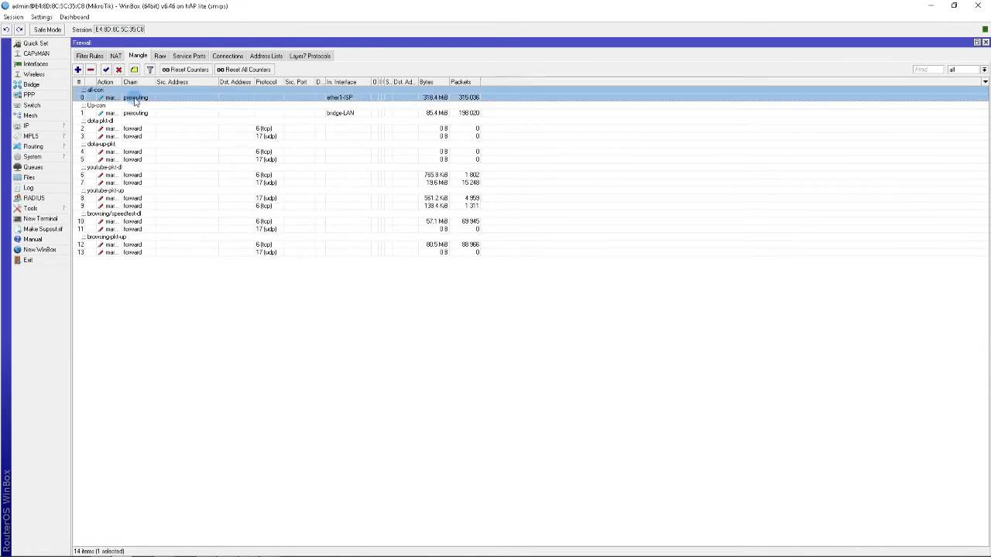
double_click(298, 98)
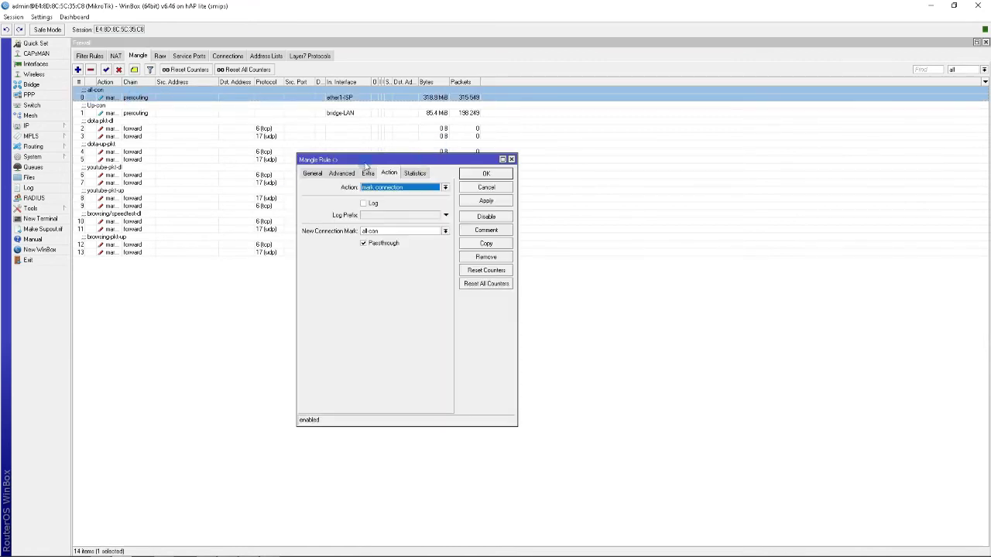
click(313, 173)
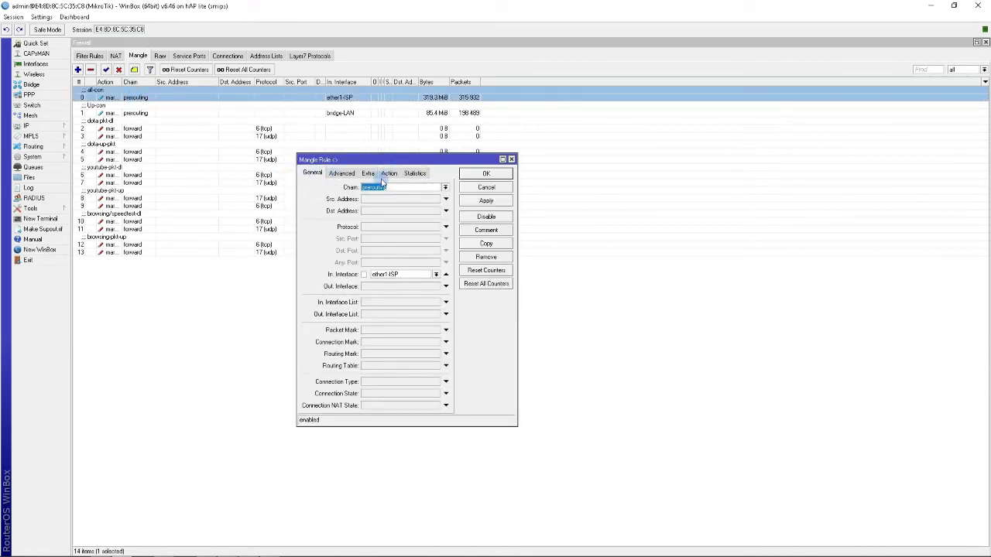
click(487, 176)
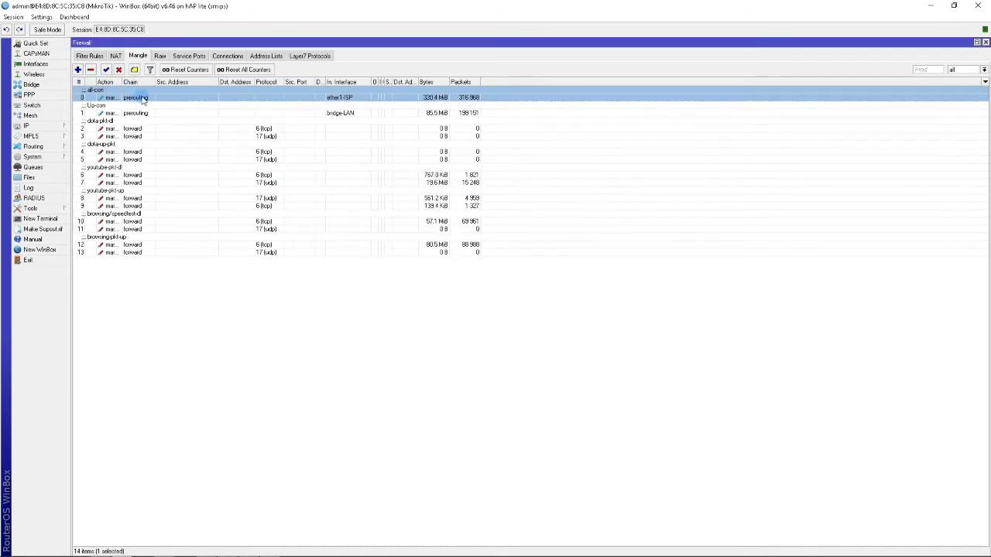
- Start a new mangle rule in the prerouting chain that matches the connection mark all-con
click(78, 70)
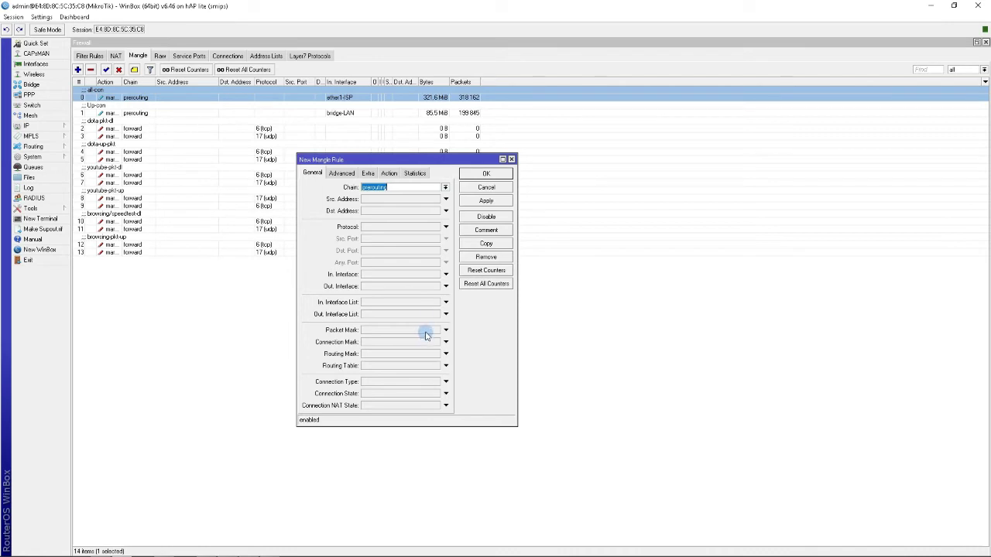
click(445, 344)
click(436, 342)
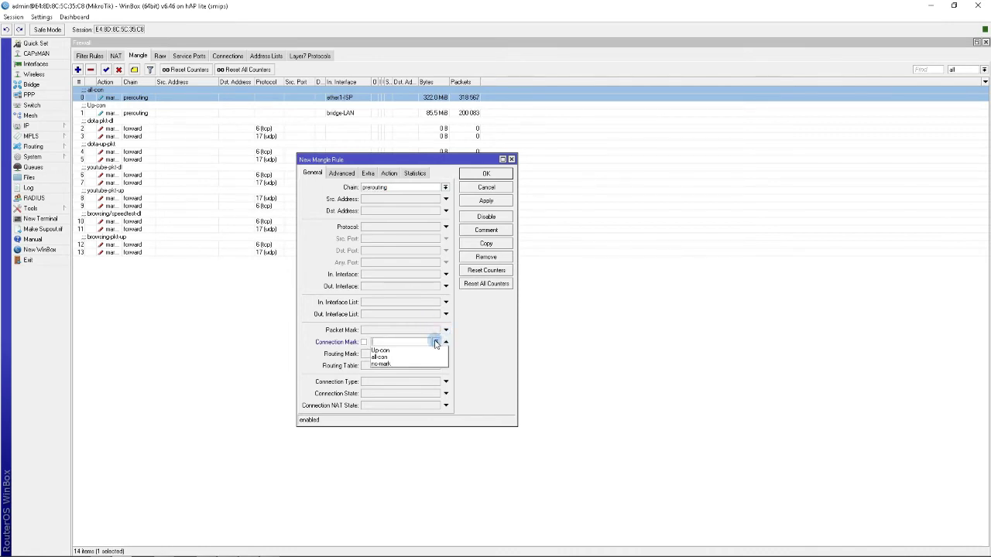
click(403, 358)
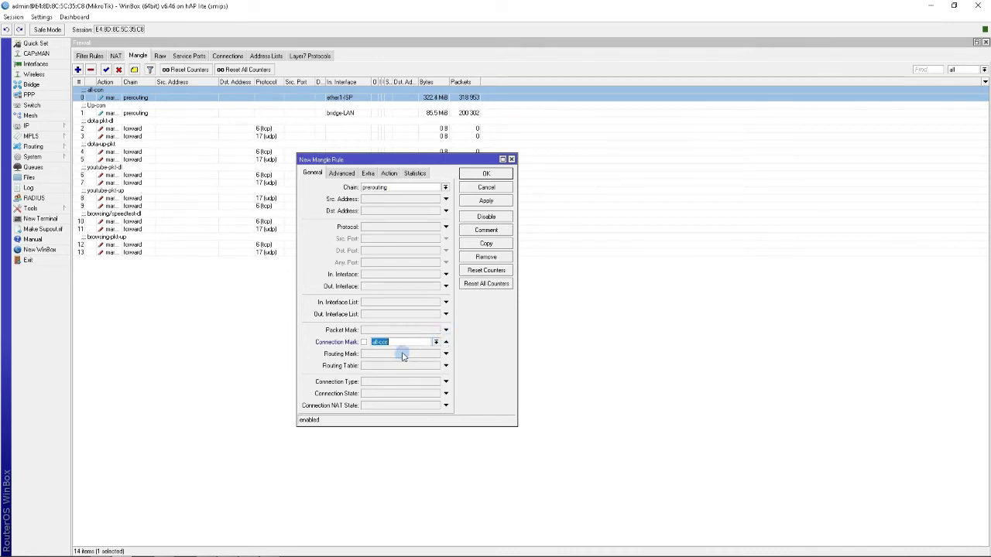
- Set the new rule's action to mark packet with new packet mark all-con-pkt-dl, keep passthrough on, and save it
click(389, 172)
click(413, 188)
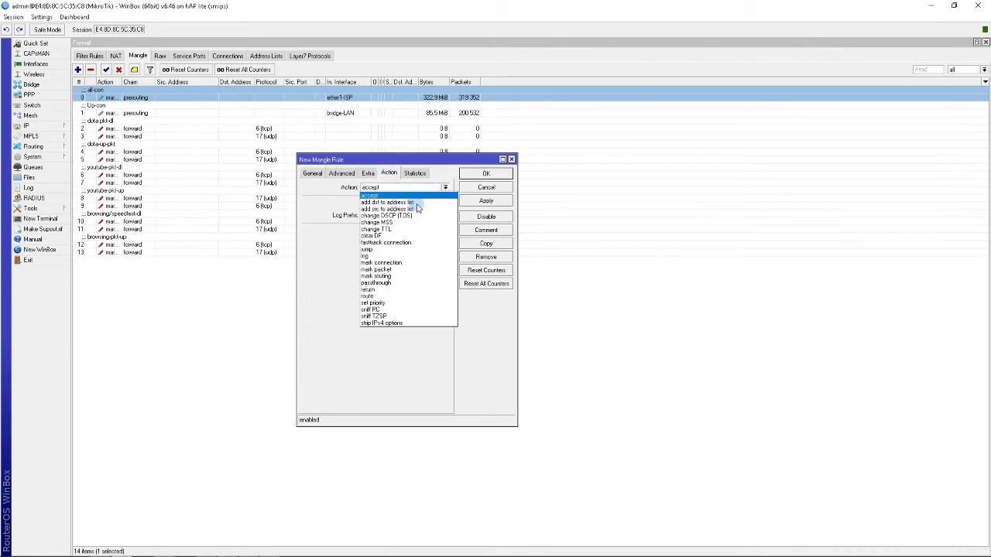
click(404, 269)
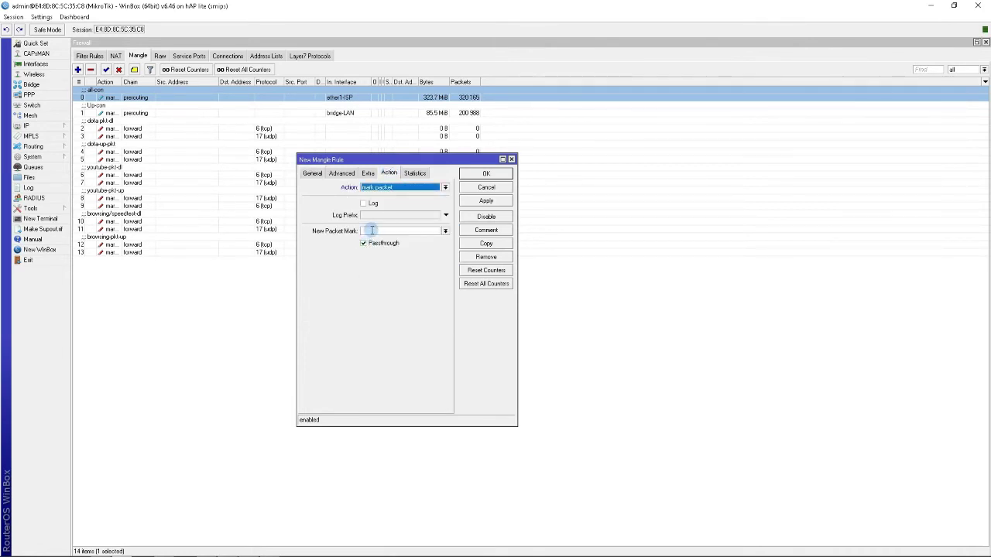
click(372, 230)
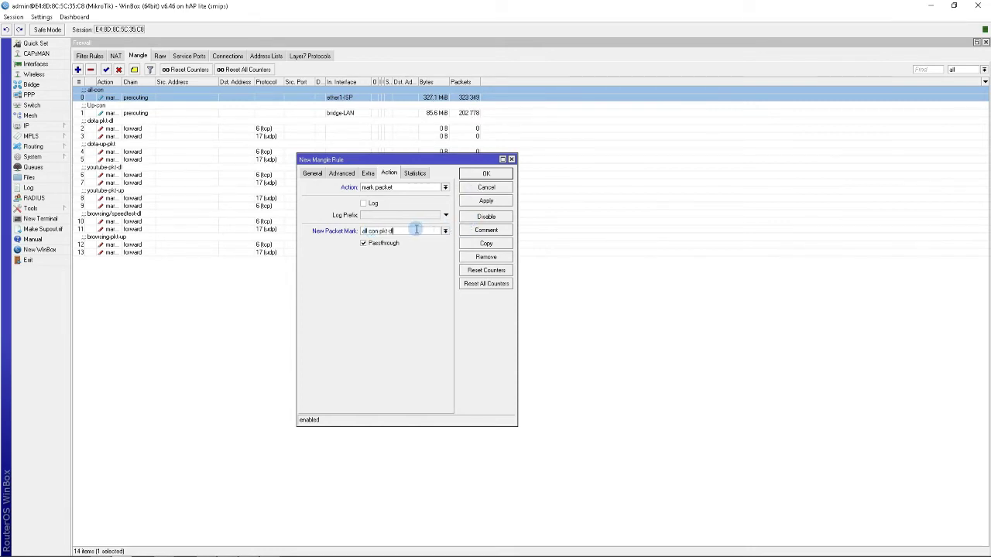
click(485, 202)
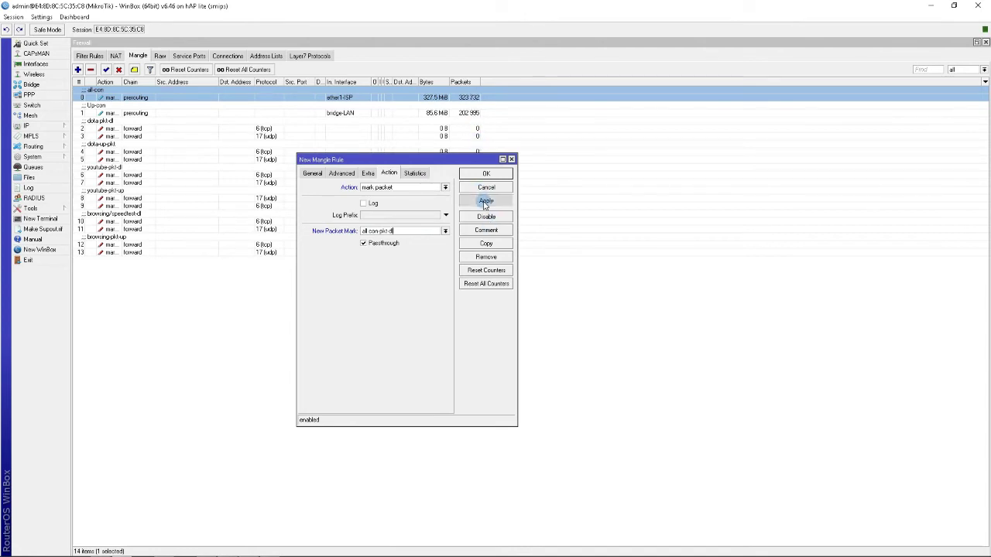
click(482, 175)
- Move the new prerouting packet-mark rule directly below the all-con rule, then select the Up-con rule
click(208, 262)
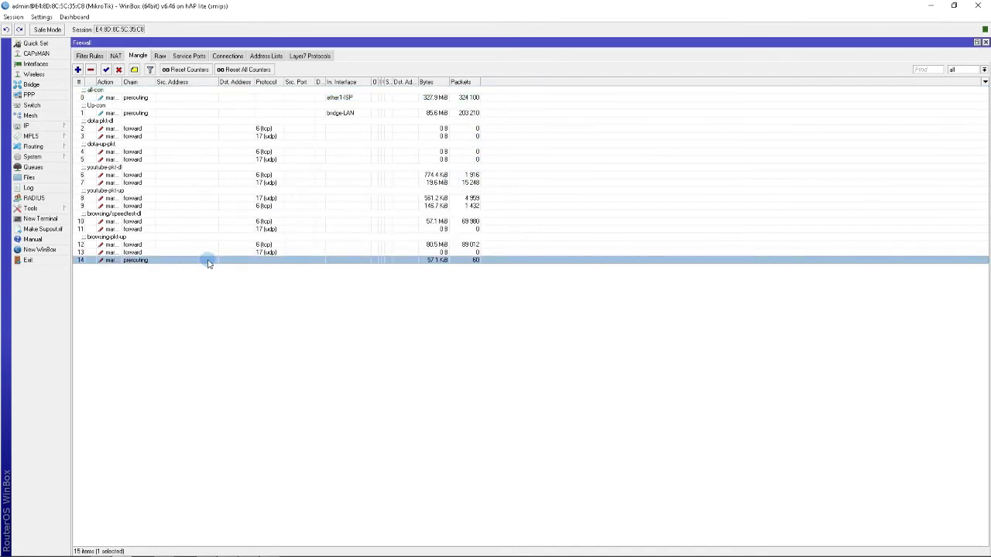
drag(207, 262, 158, 110)
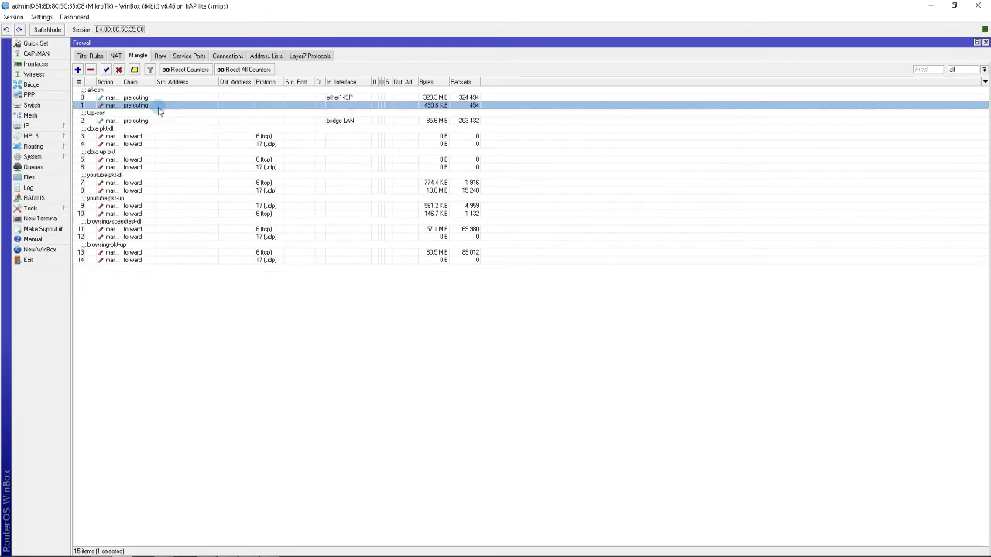
click(183, 122)
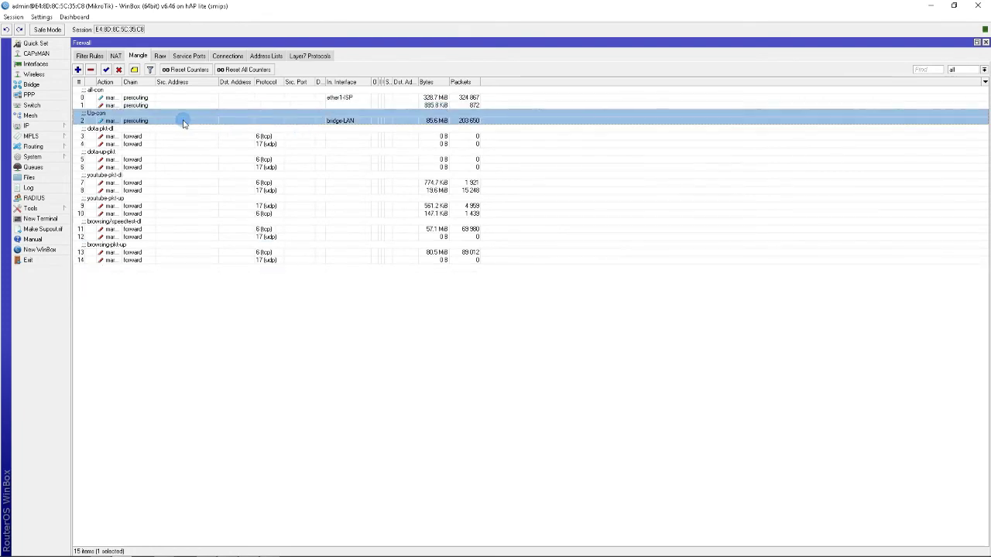
- Review the Up-con rule's action, then start a new prerouting mangle rule that matches the connection mark Up-con
double_click(200, 121)
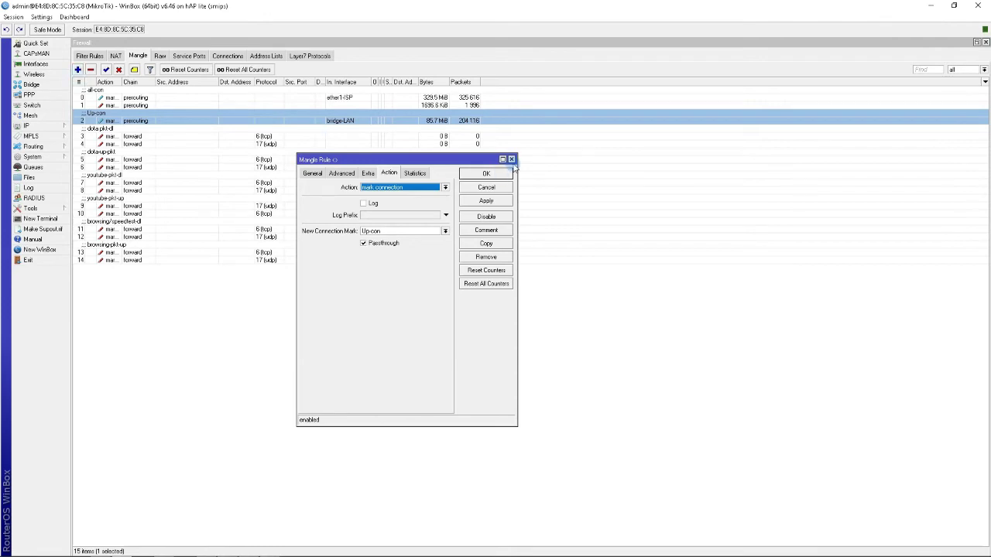
click(512, 159)
click(77, 69)
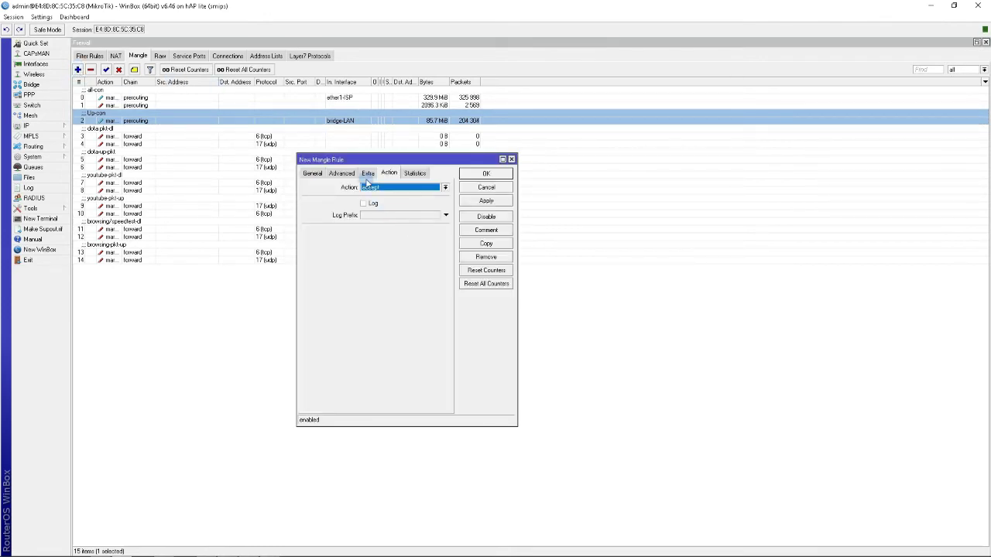
click(313, 174)
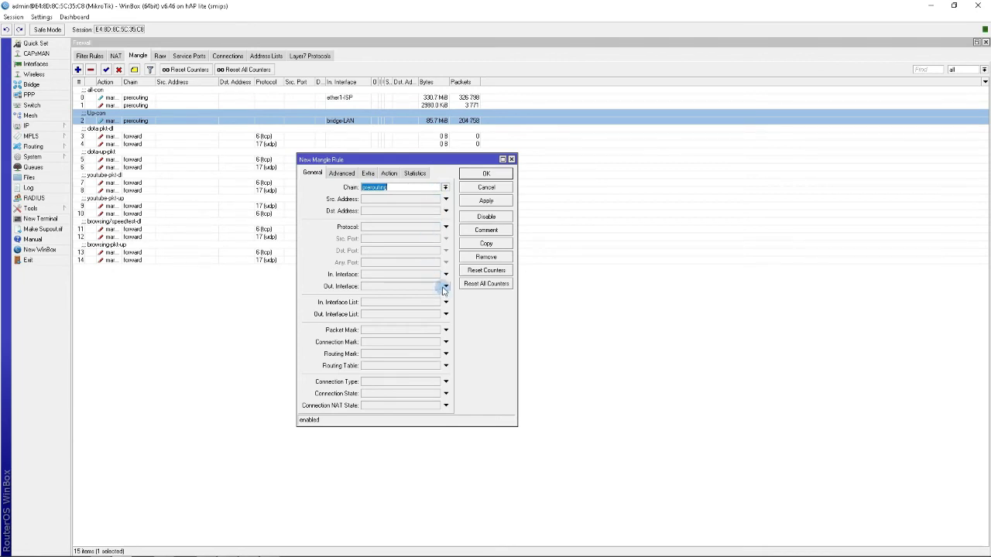
click(445, 343)
click(436, 341)
click(407, 352)
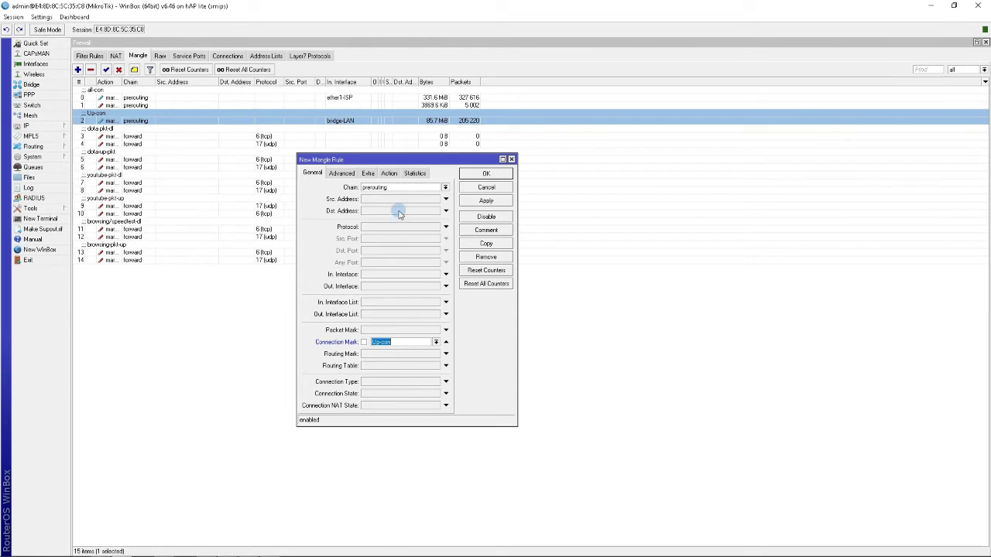
- Set the new rule's action to mark packet with the new packet mark up-con-pkt
click(389, 174)
click(386, 193)
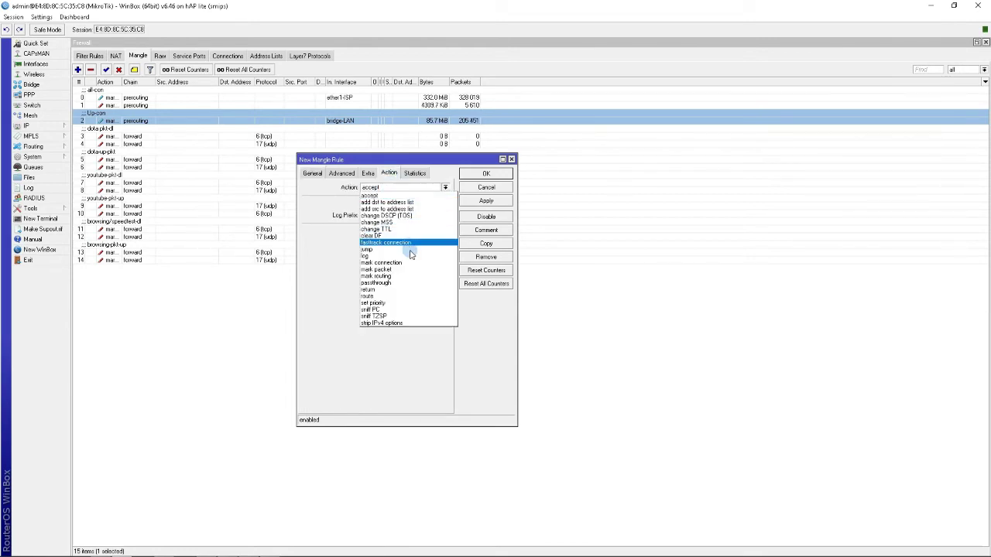
click(380, 266)
click(387, 231)
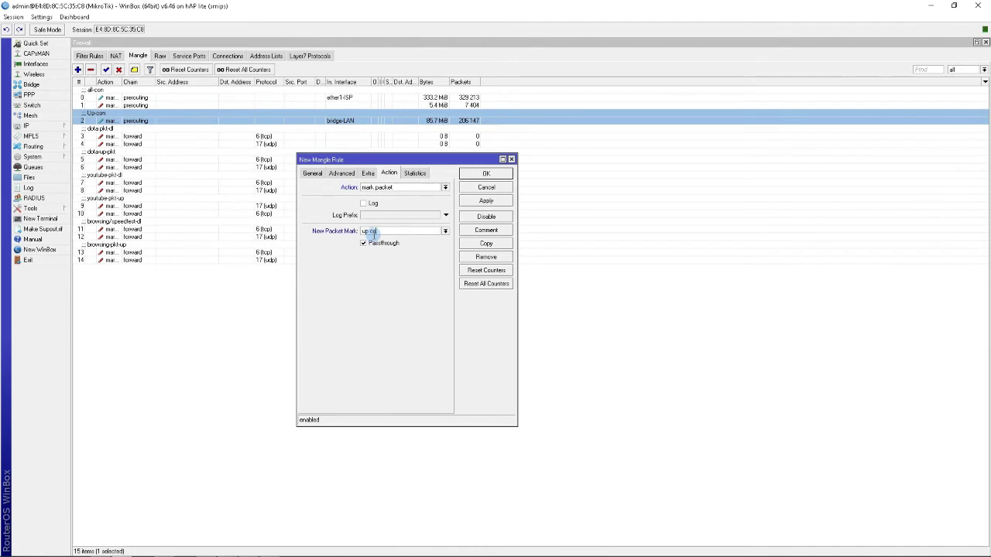
text(up-con-pkt)
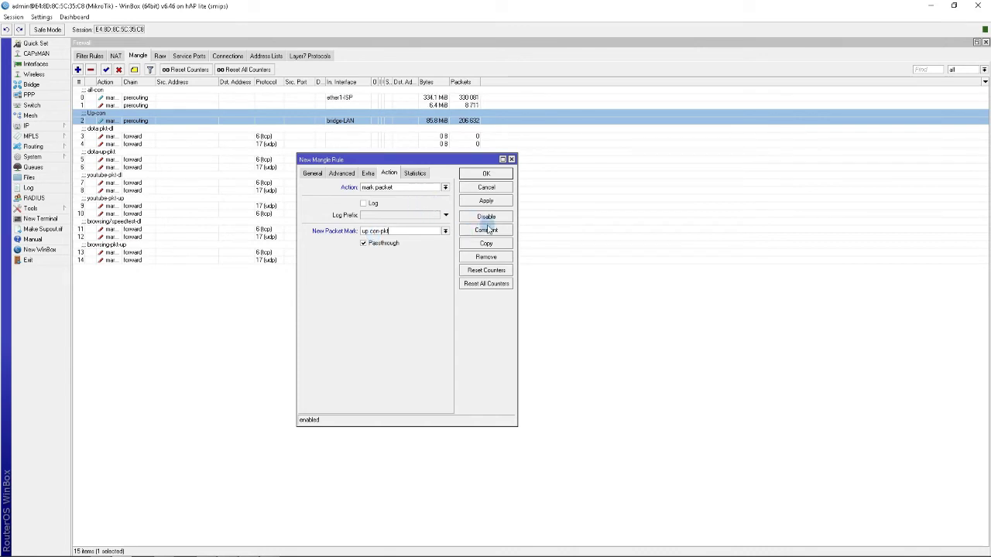
- Save the upload packet-mark rule and move it directly below the Up-con rule
click(486, 202)
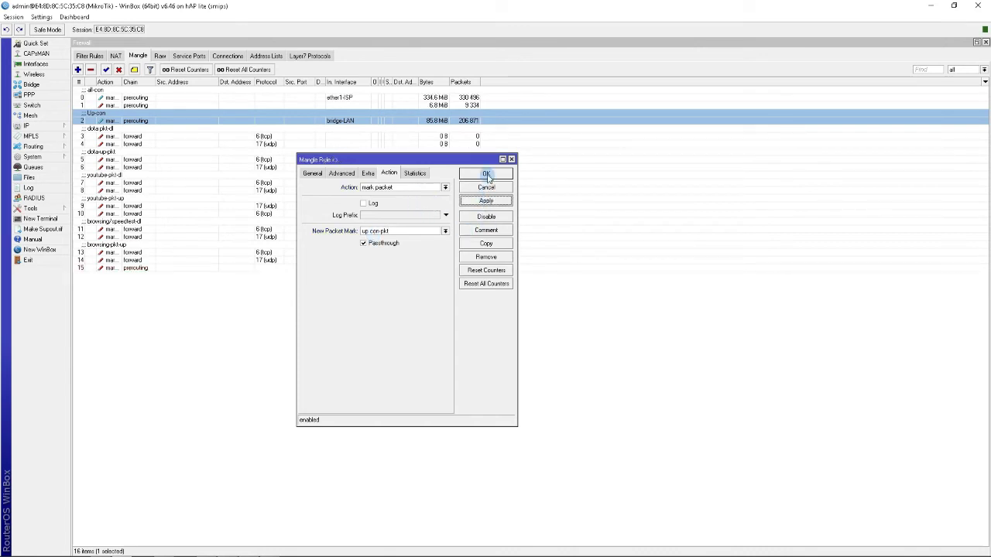
click(486, 174)
click(163, 268)
drag(163, 268, 146, 128)
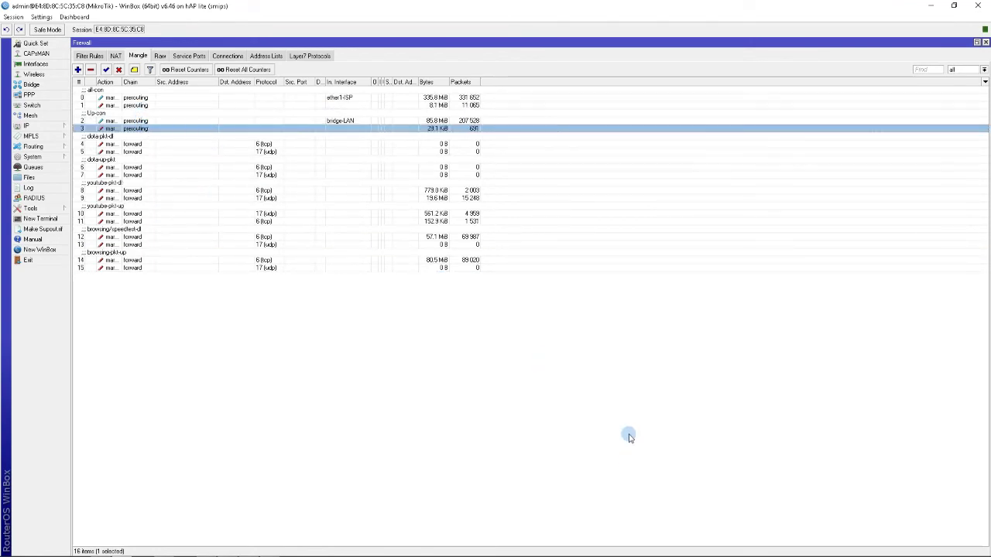
- Minimize the speed test browser window behind the router window, then return the router window to full size
click(954, 5)
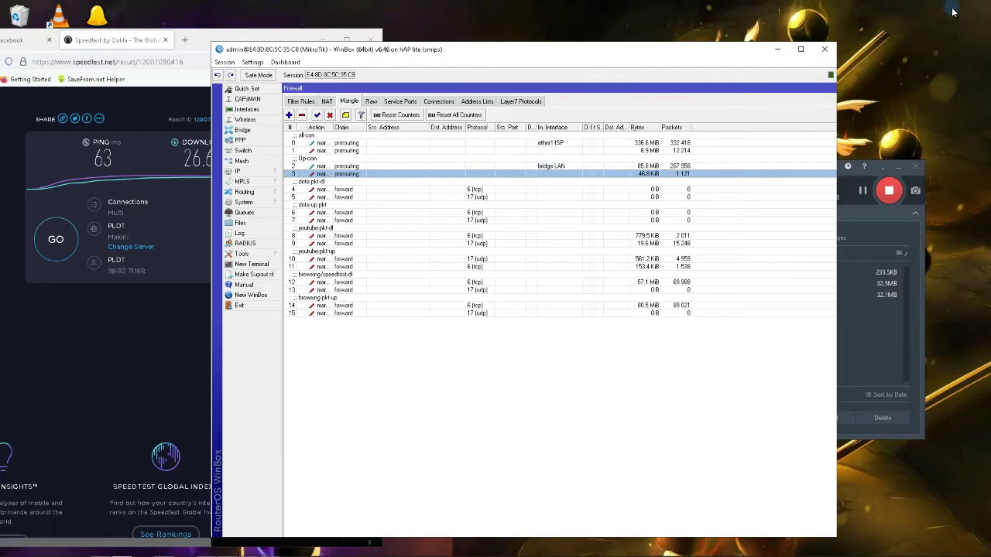
drag(459, 57, 502, 48)
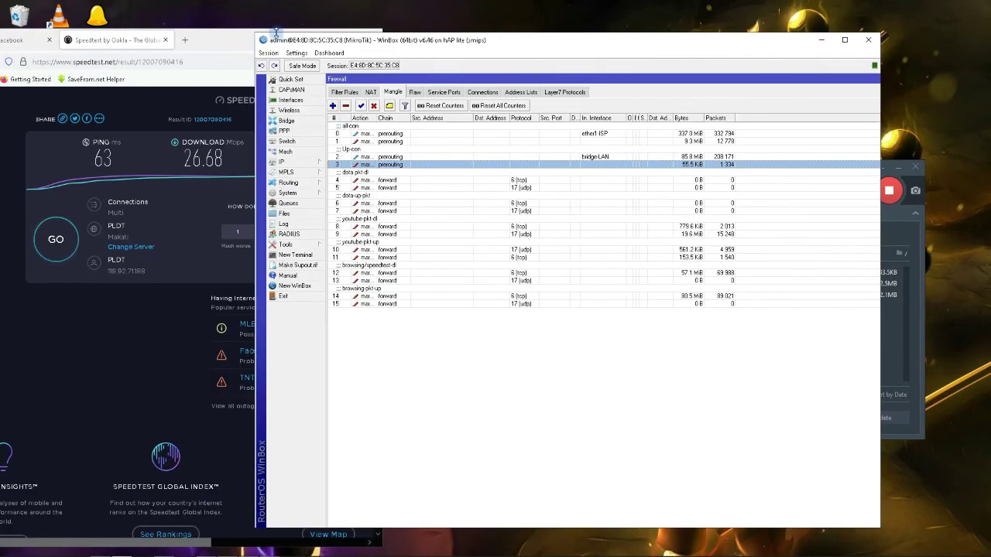
click(219, 44)
click(315, 41)
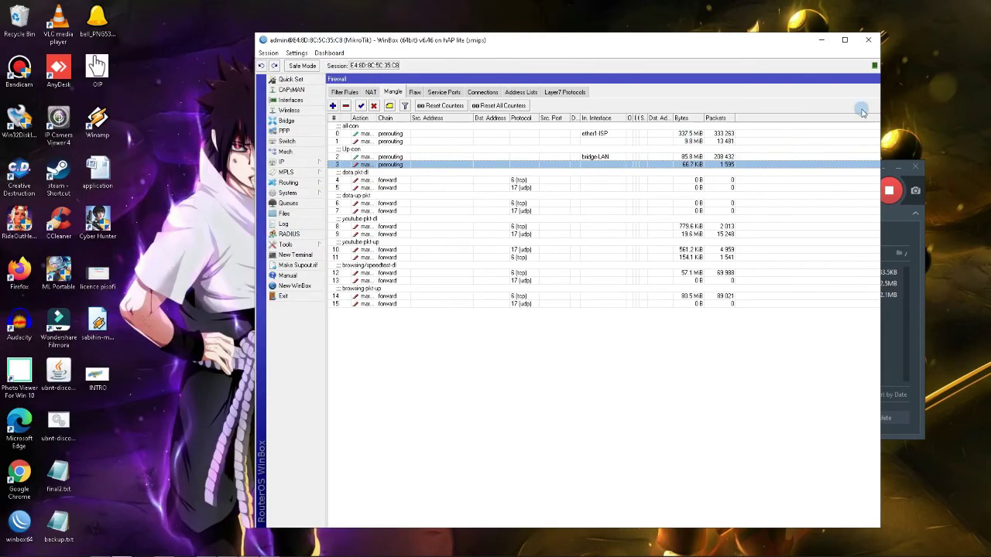
click(846, 41)
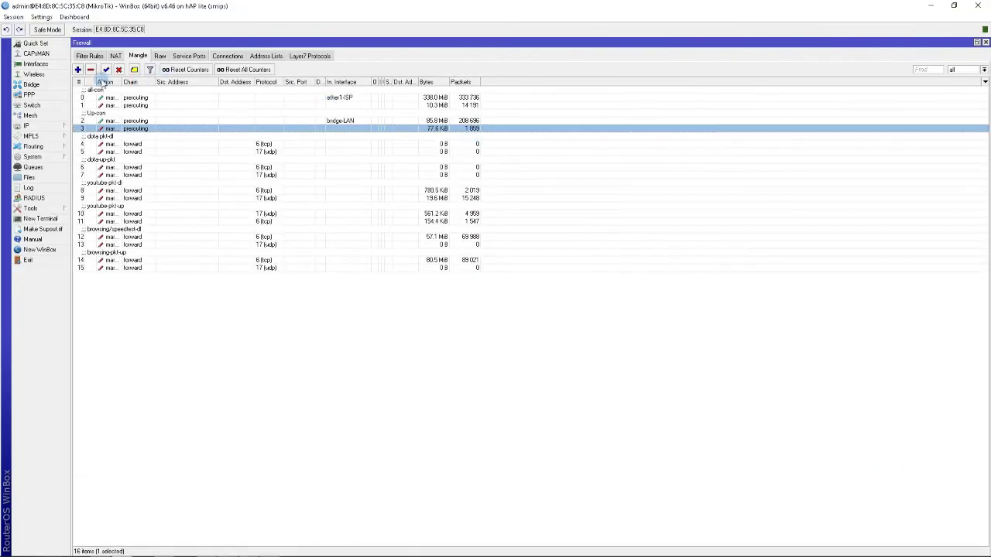
- Close the firewall list and, in the queue tree, rename the allbwd queue as all bwd with packet mark all-con-pkt-dl
click(986, 42)
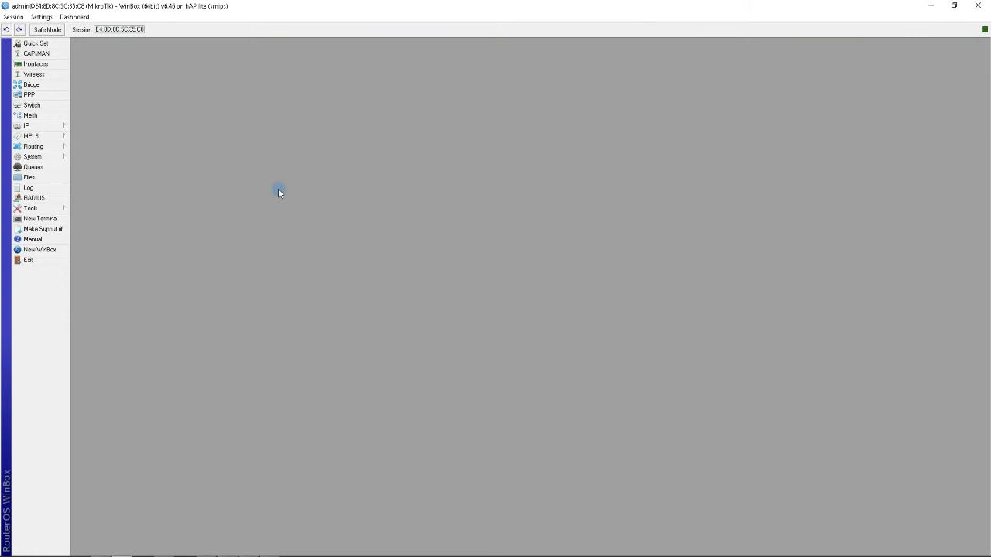
click(35, 168)
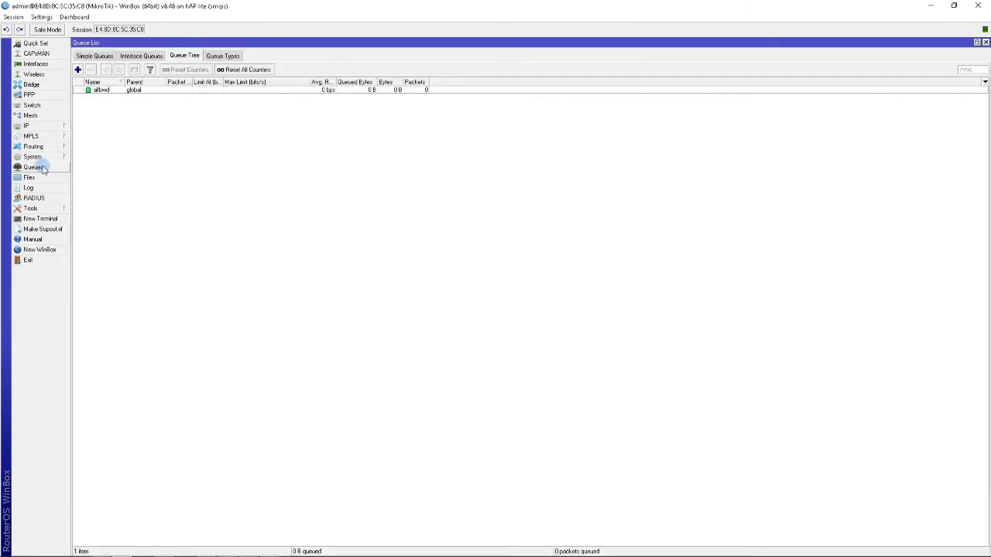
click(179, 90)
double_click(121, 91)
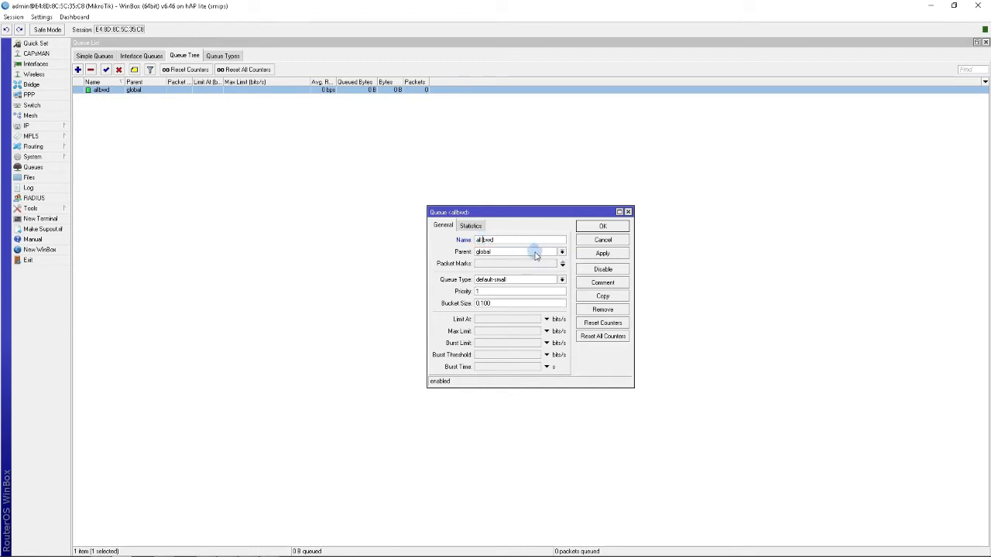
click(562, 263)
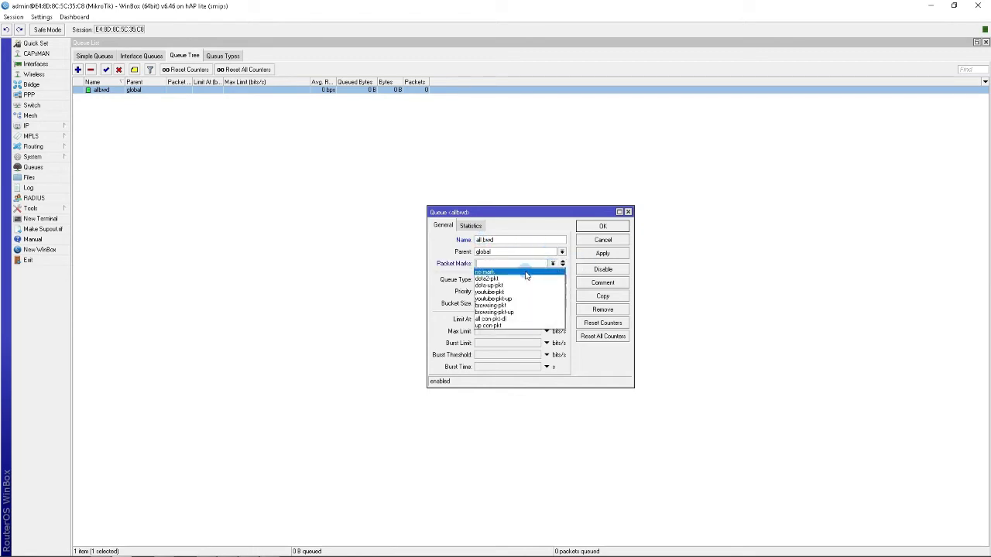
click(510, 324)
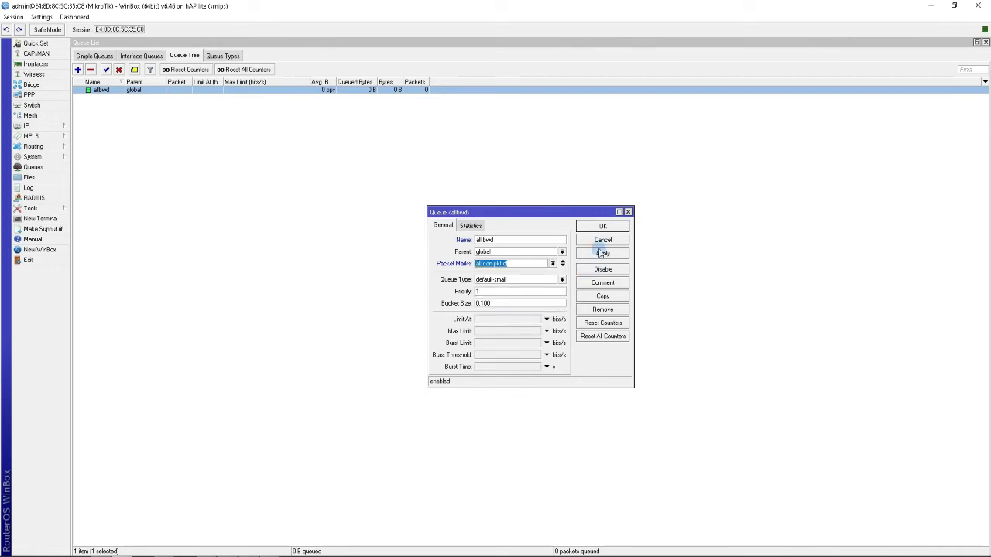
click(602, 254)
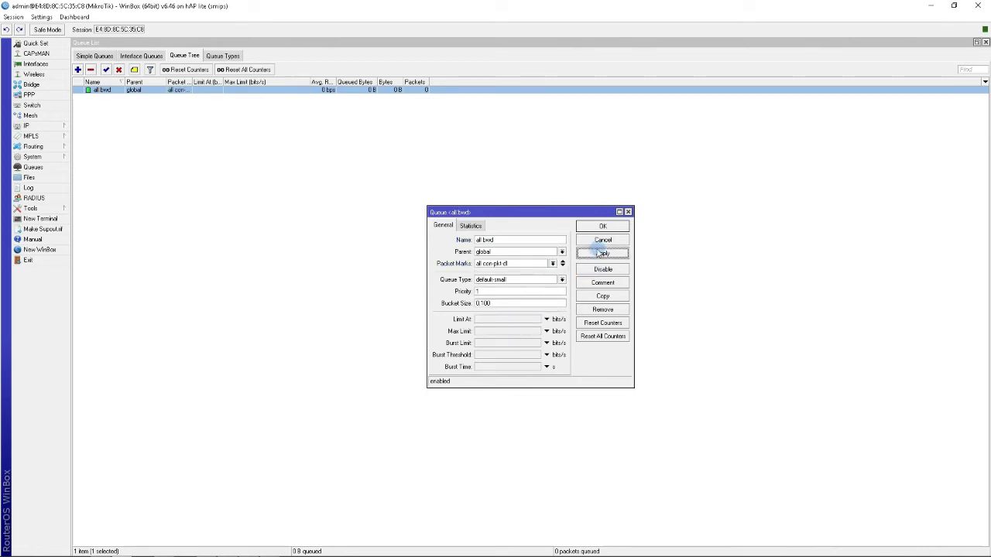
double_click(484, 291)
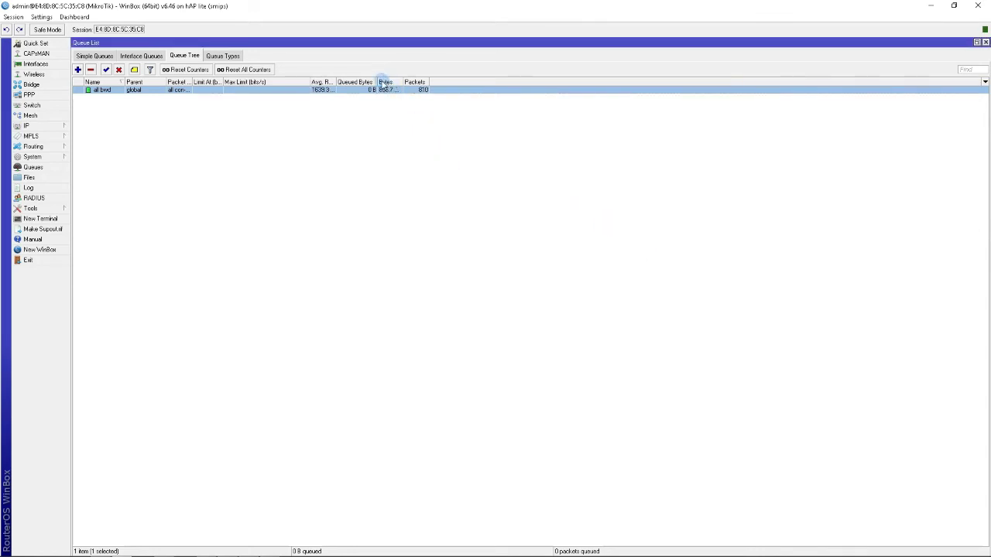
- Widen the Queued Bytes and Avg. Rate columns of the queue tree list
drag(377, 81, 416, 82)
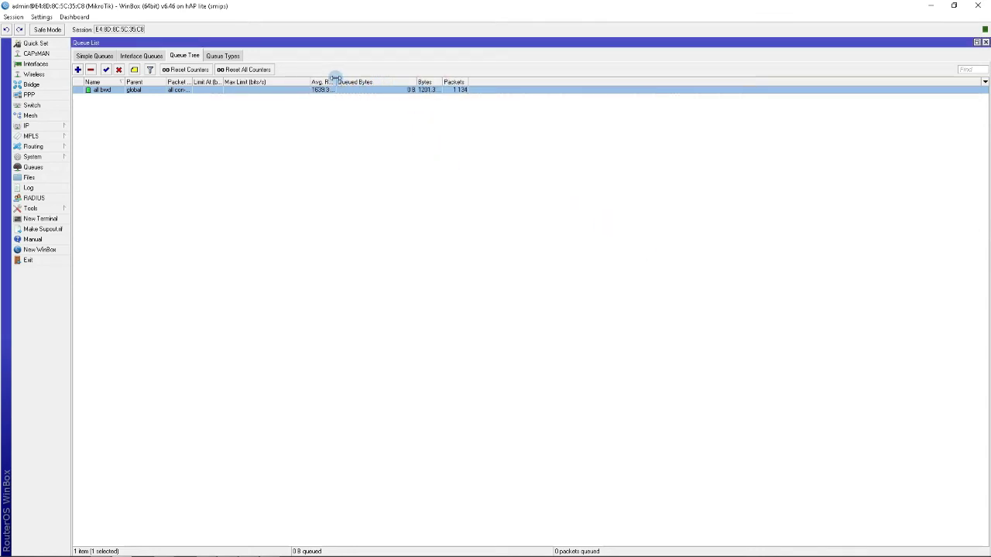
drag(335, 79, 362, 82)
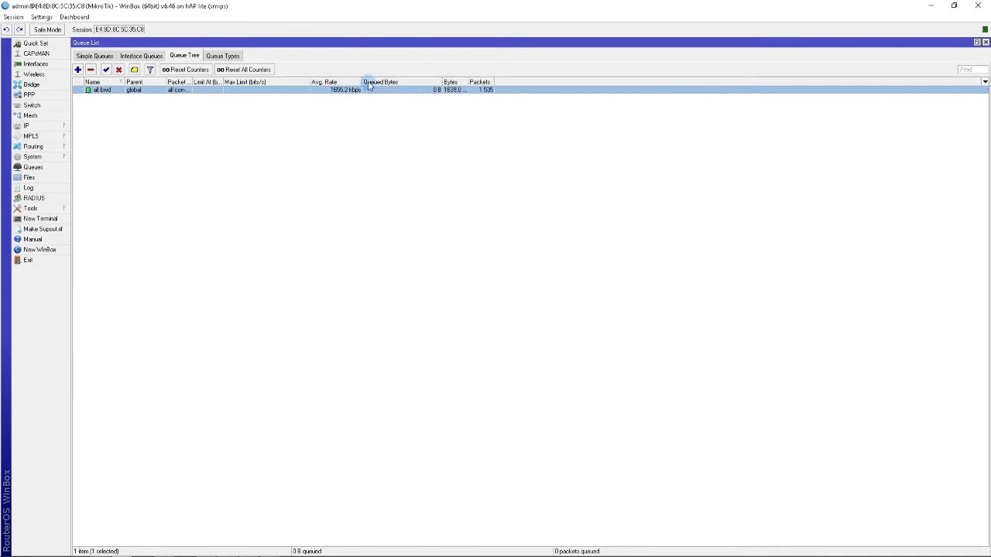
drag(360, 77, 356, 78)
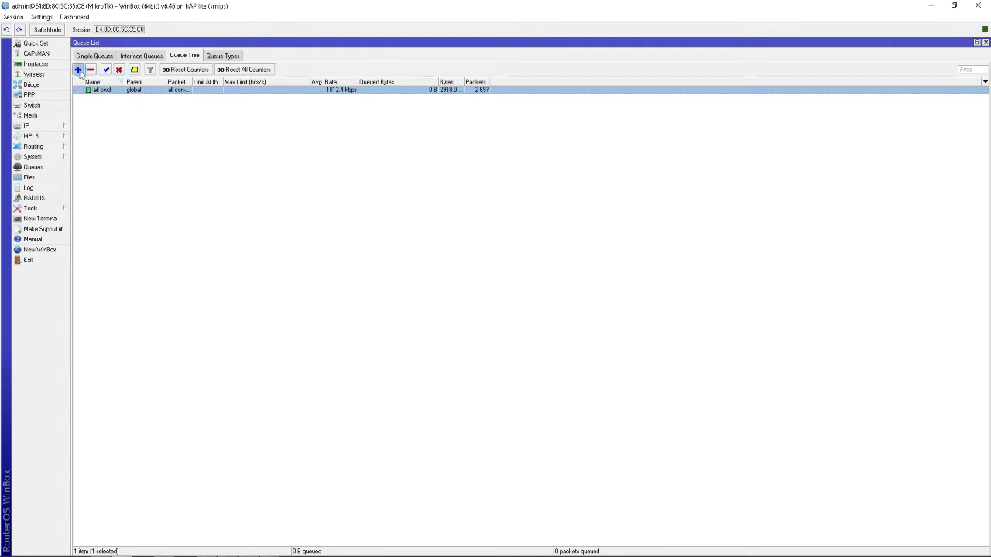
click(78, 70)
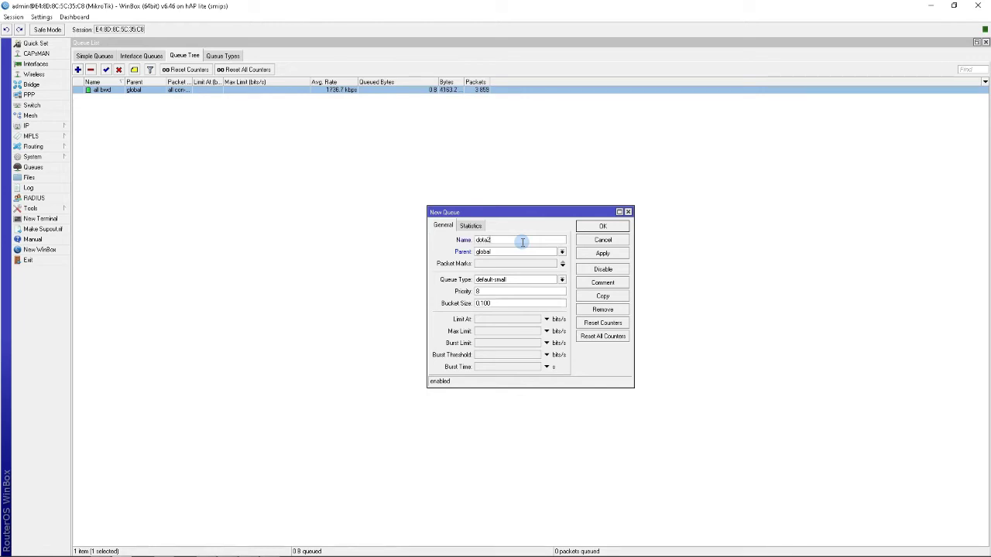
click(562, 252)
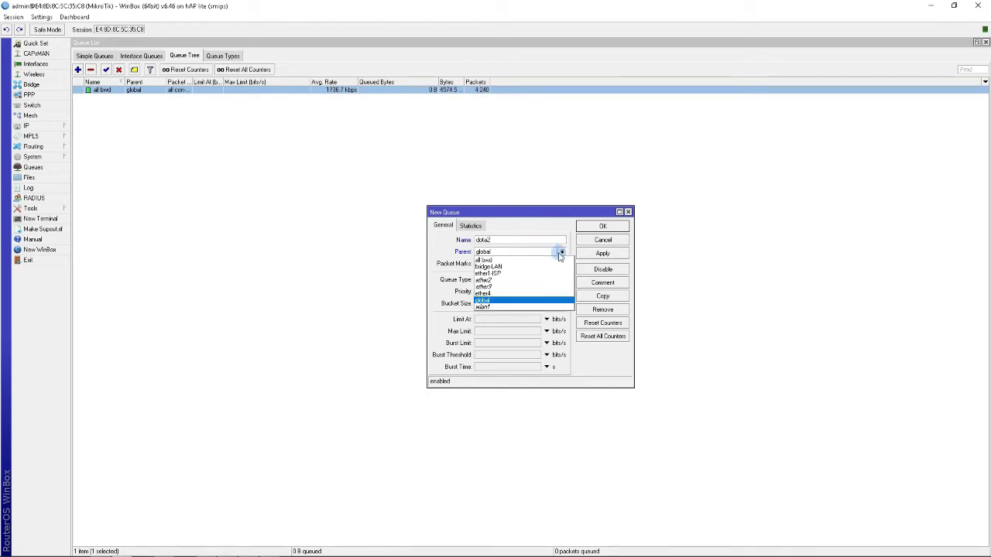
click(628, 212)
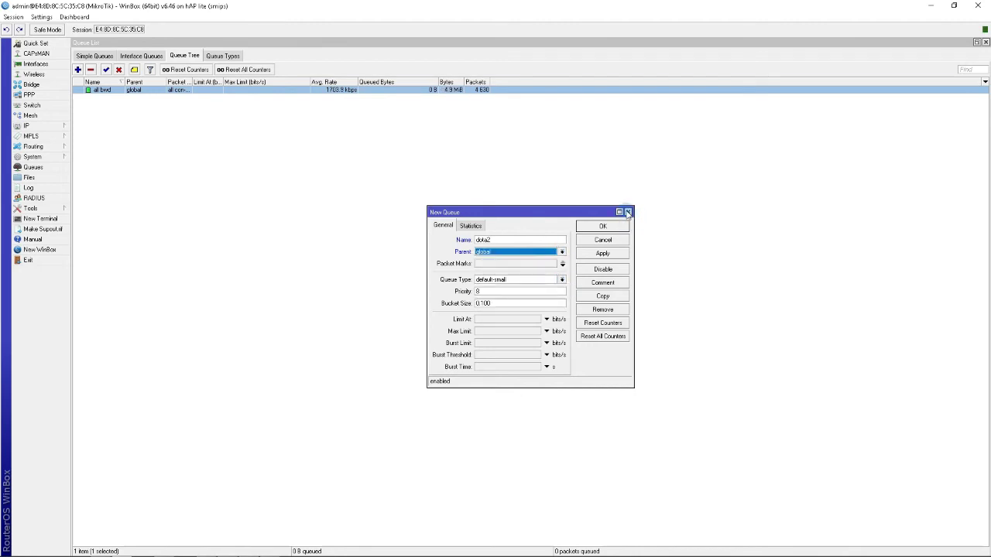
click(628, 212)
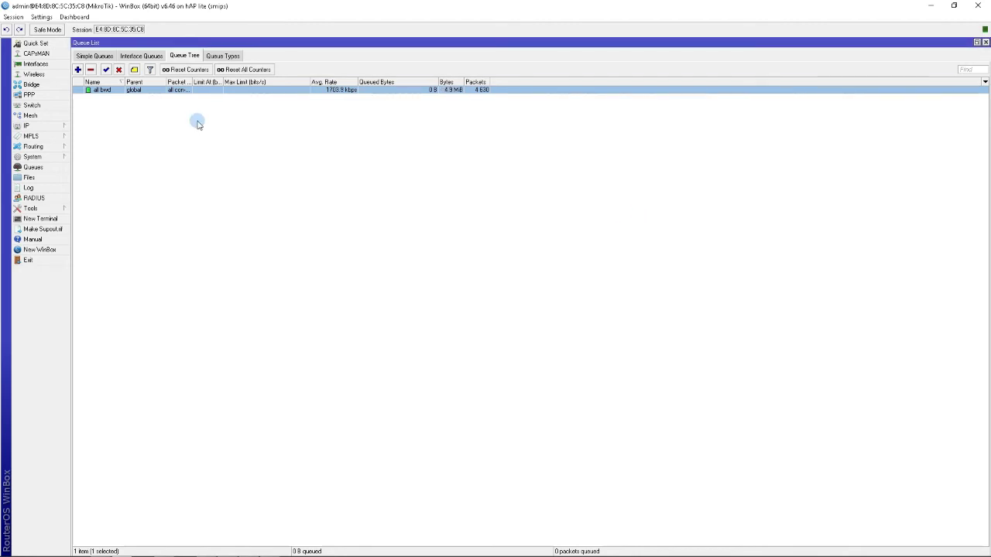
- Add a queue named GAMES under the parent all bwd with priority 1 and save it
click(78, 70)
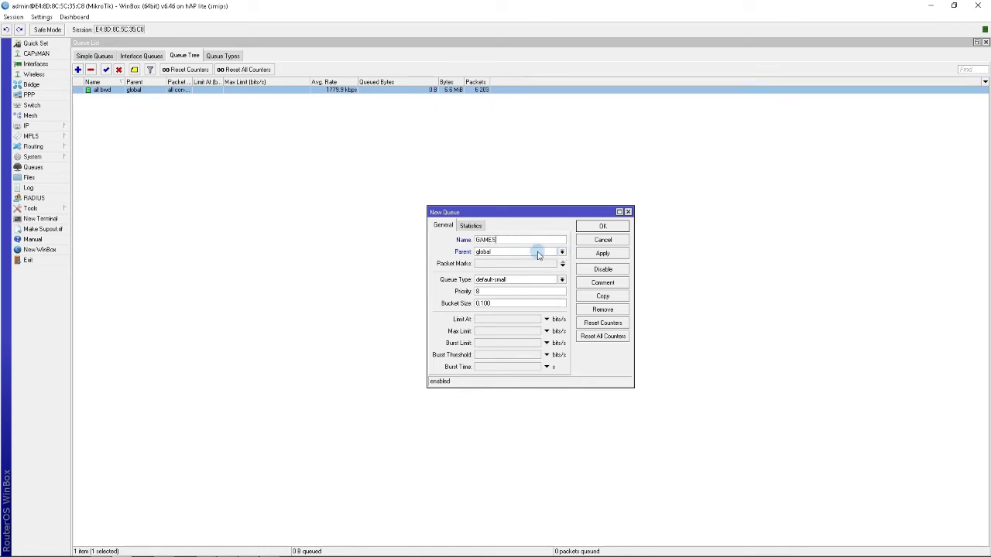
click(548, 251)
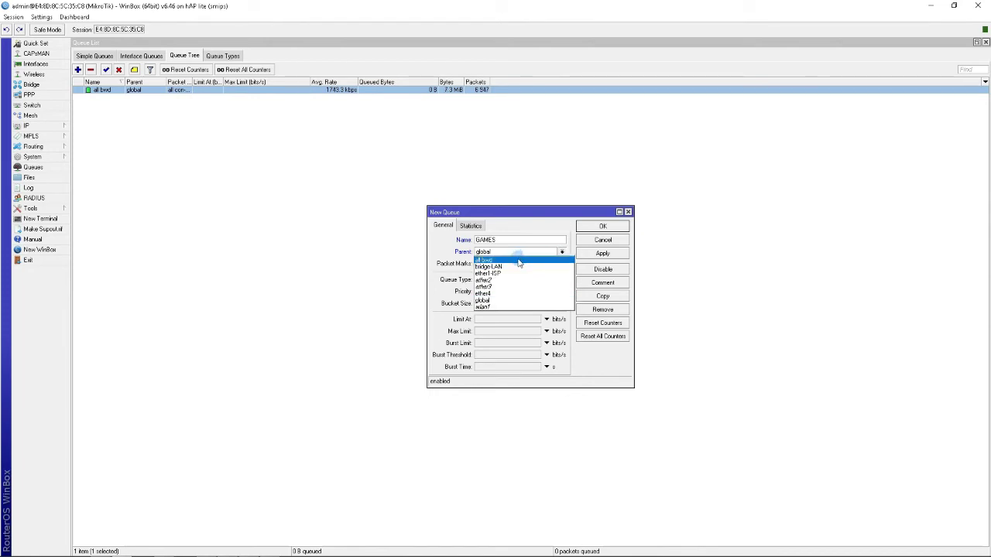
click(519, 261)
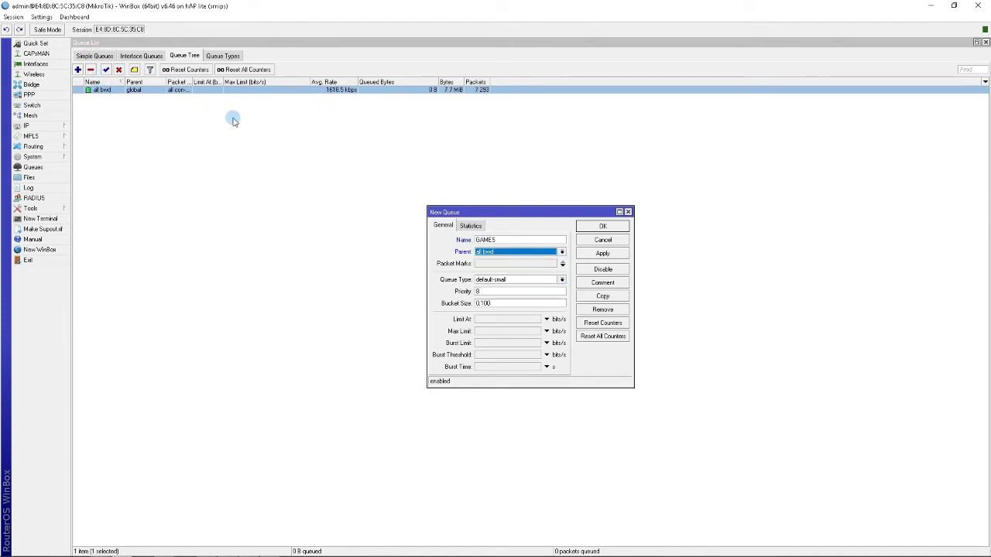
double_click(502, 292)
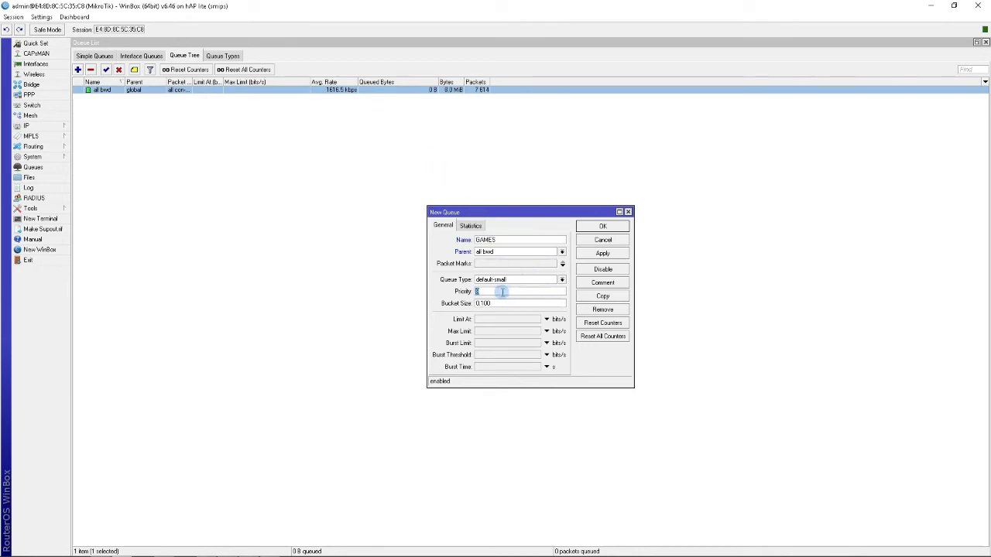
click(603, 254)
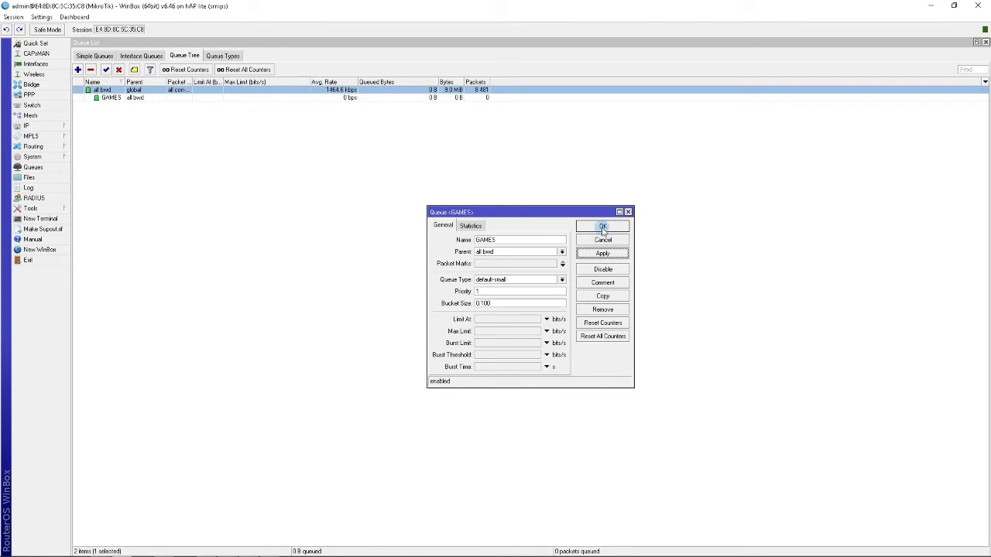
click(594, 226)
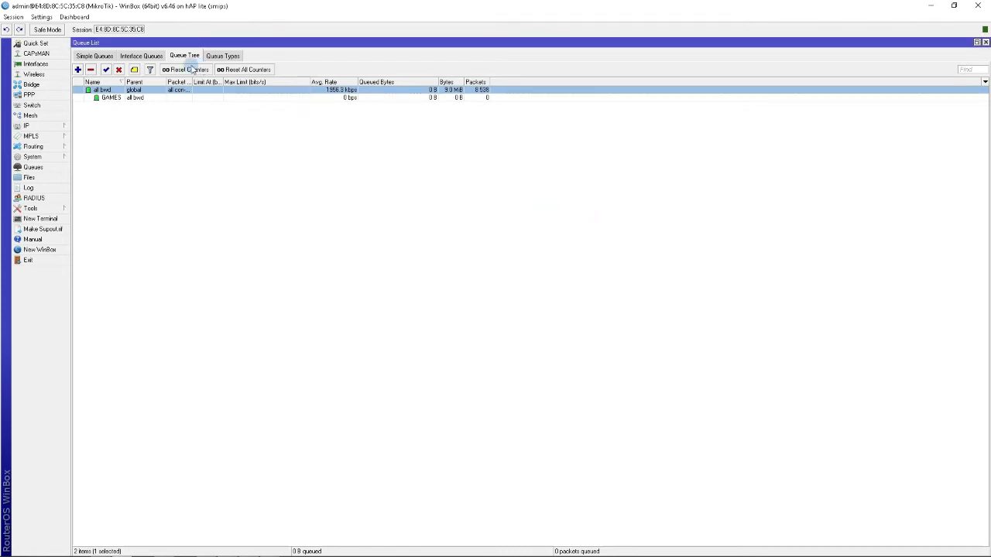
- Add a queue named dota2 under the parent GAMES with packet mark dota2-pkt and priority 1, and save it
click(152, 99)
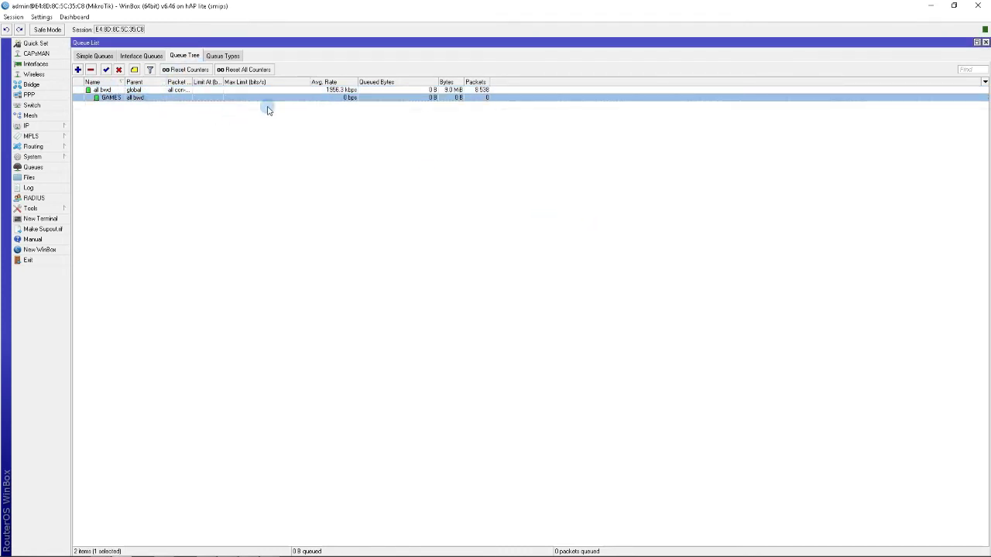
click(78, 70)
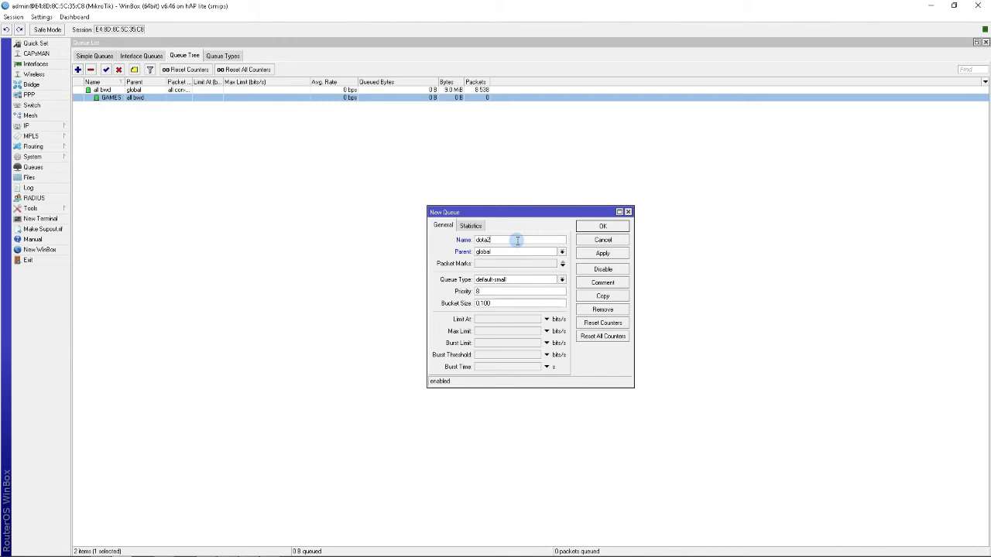
click(563, 252)
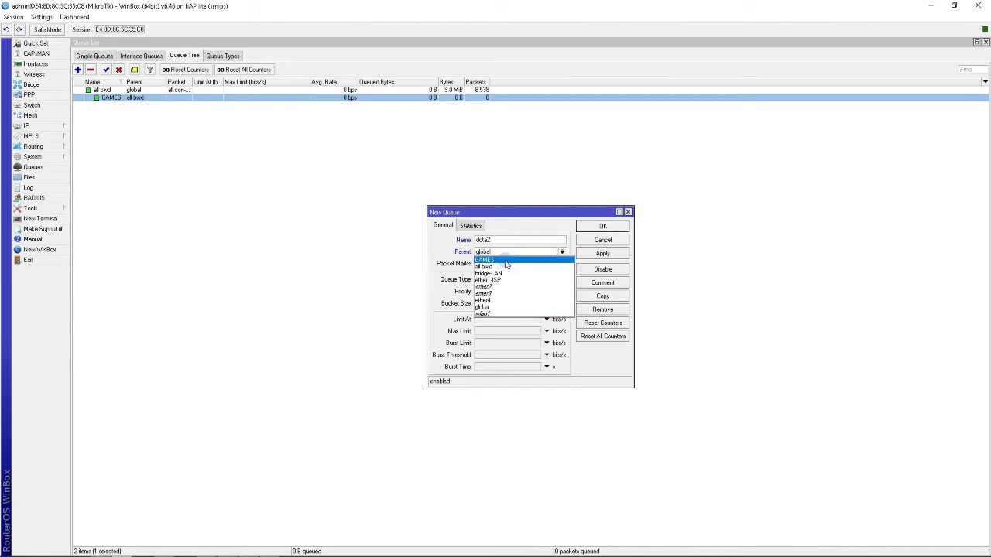
click(502, 260)
click(562, 265)
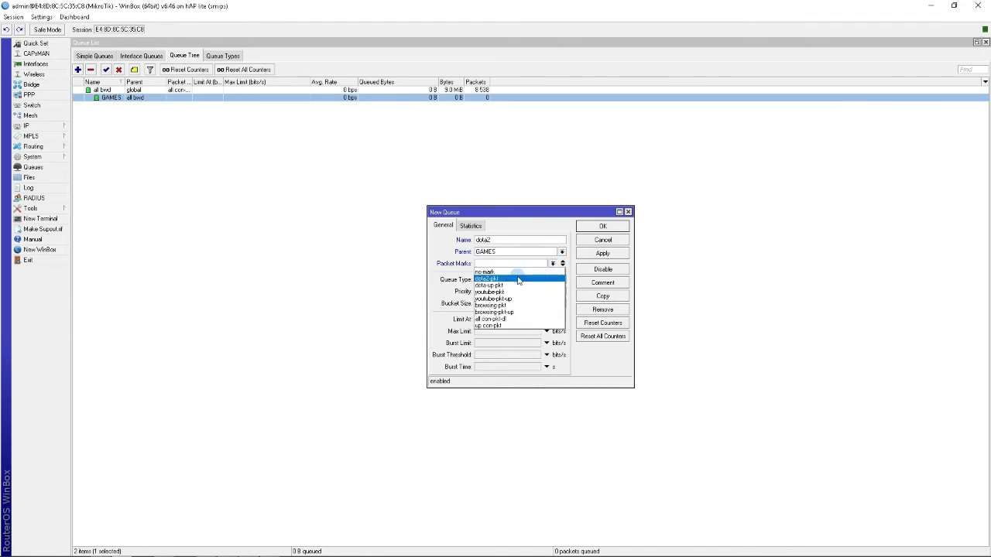
click(505, 279)
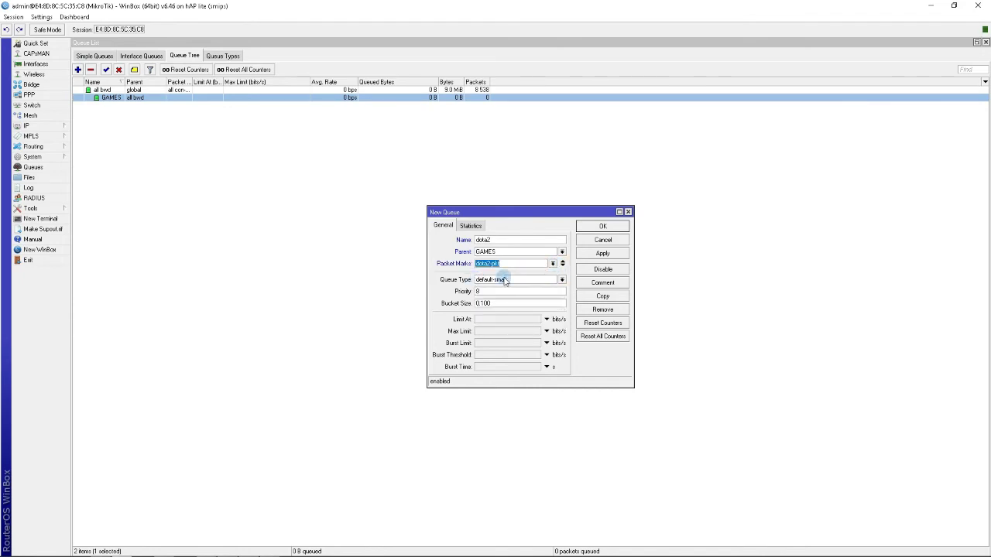
double_click(497, 290)
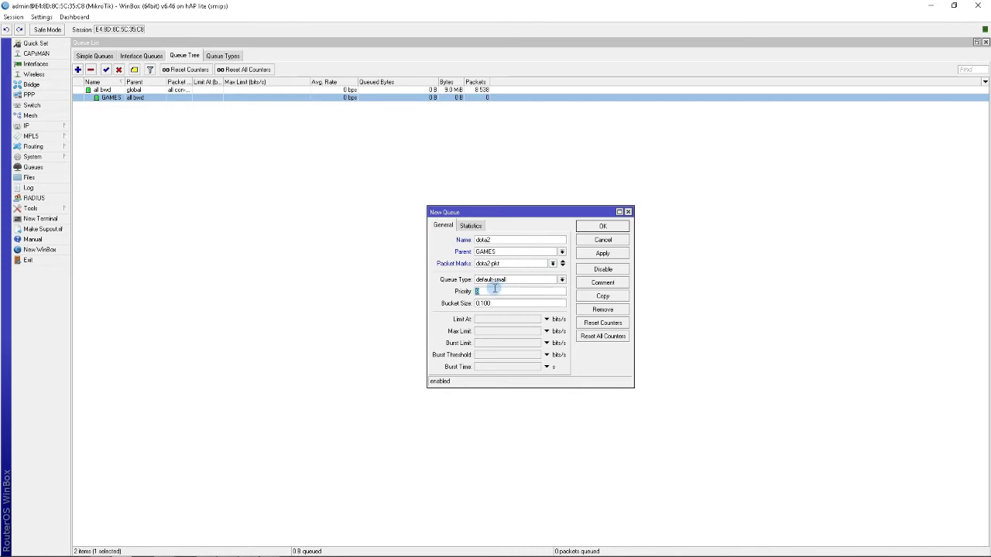
text(1)
click(602, 253)
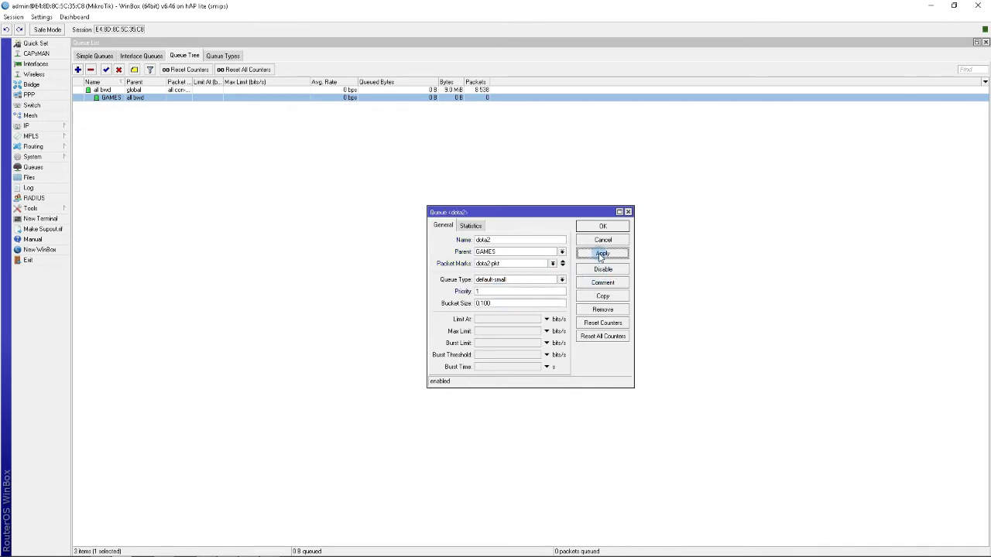
click(600, 228)
click(147, 107)
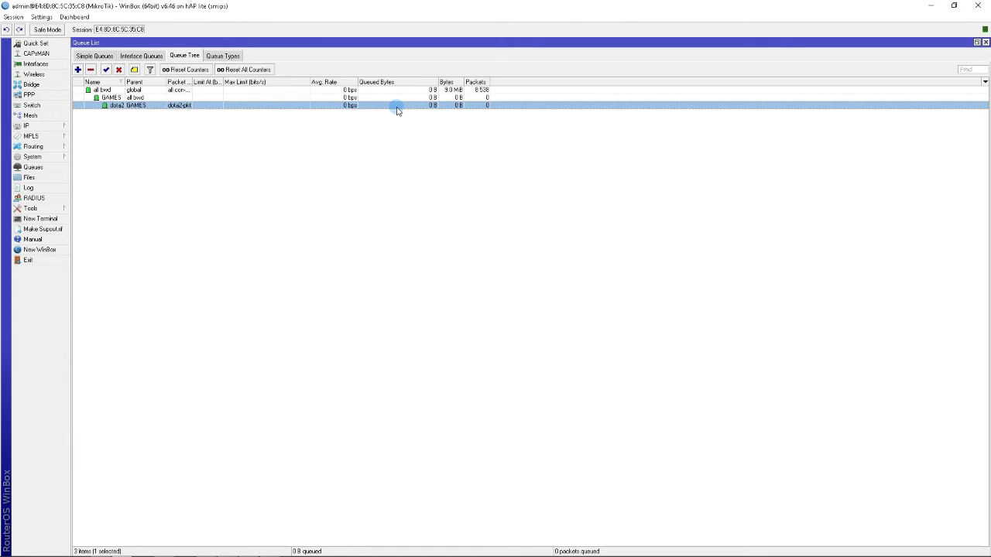
- Add a queue named Browsing under the parent all bwd with priority 5 and save it
click(77, 69)
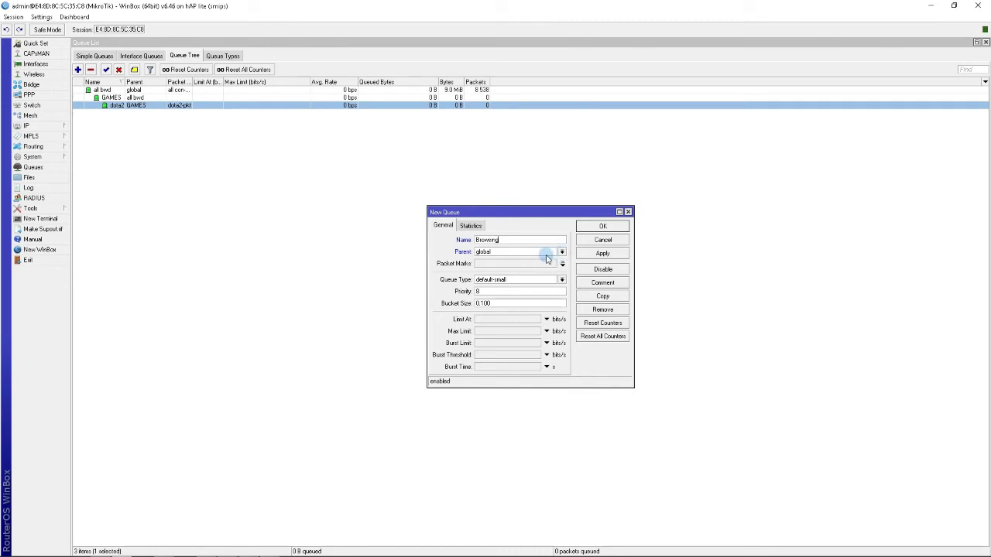
click(562, 253)
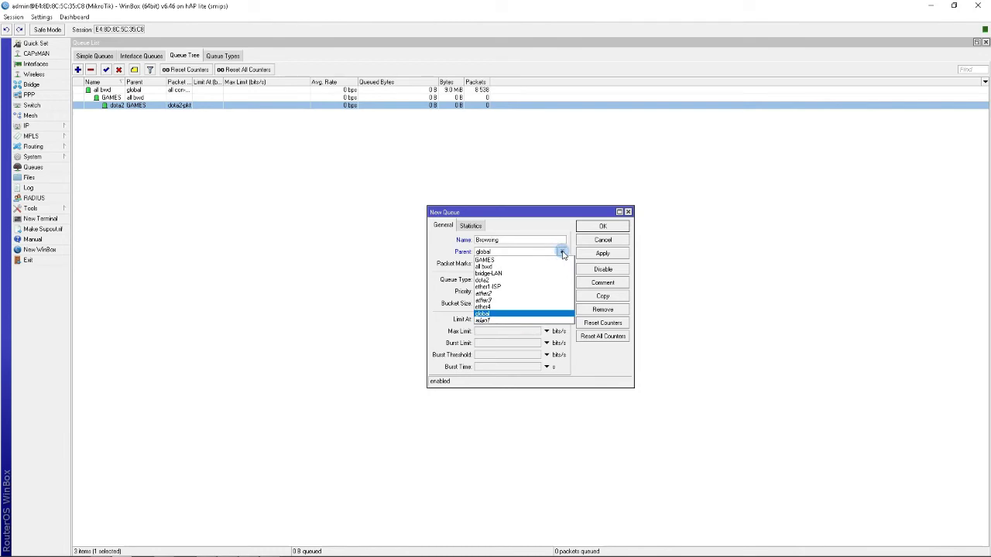
click(562, 253)
click(562, 252)
click(502, 267)
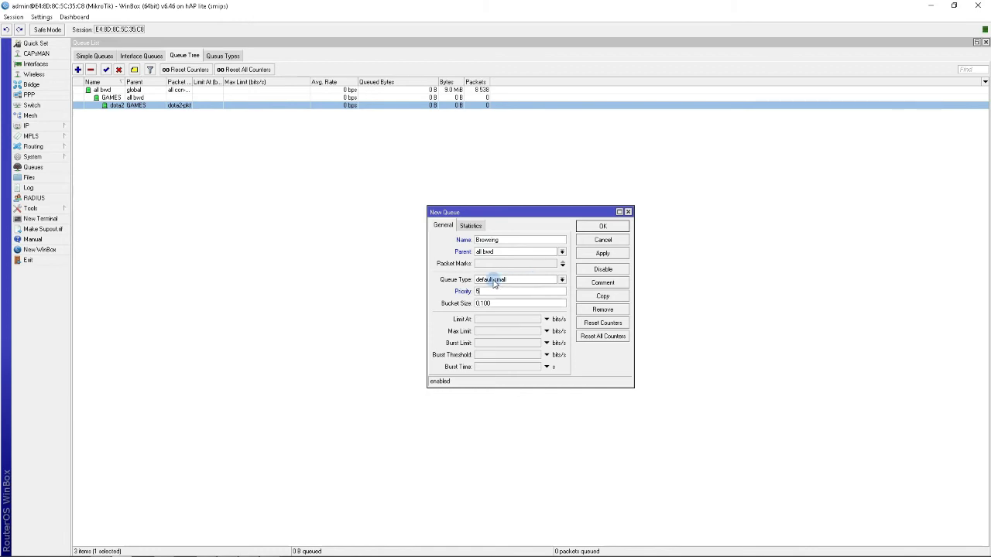
click(609, 257)
click(603, 226)
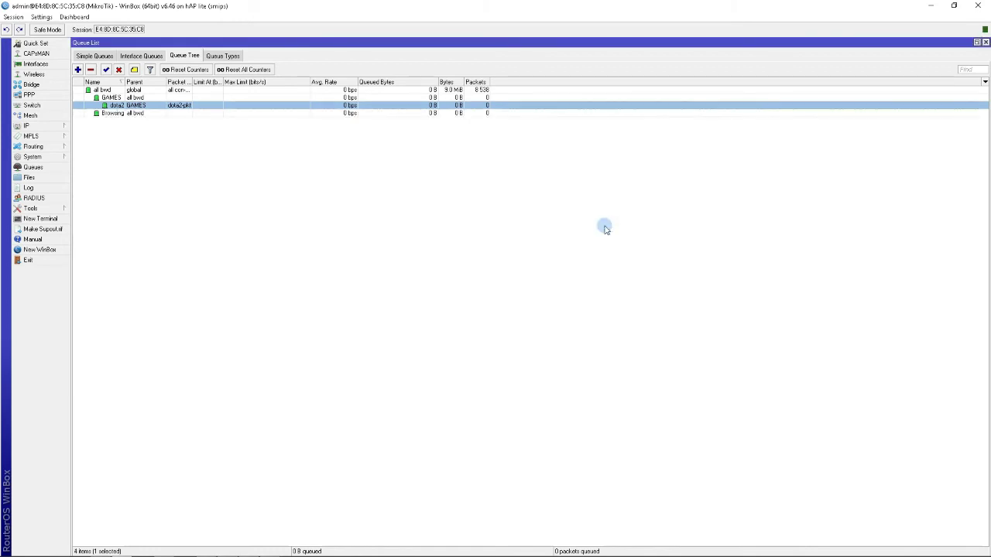
click(154, 115)
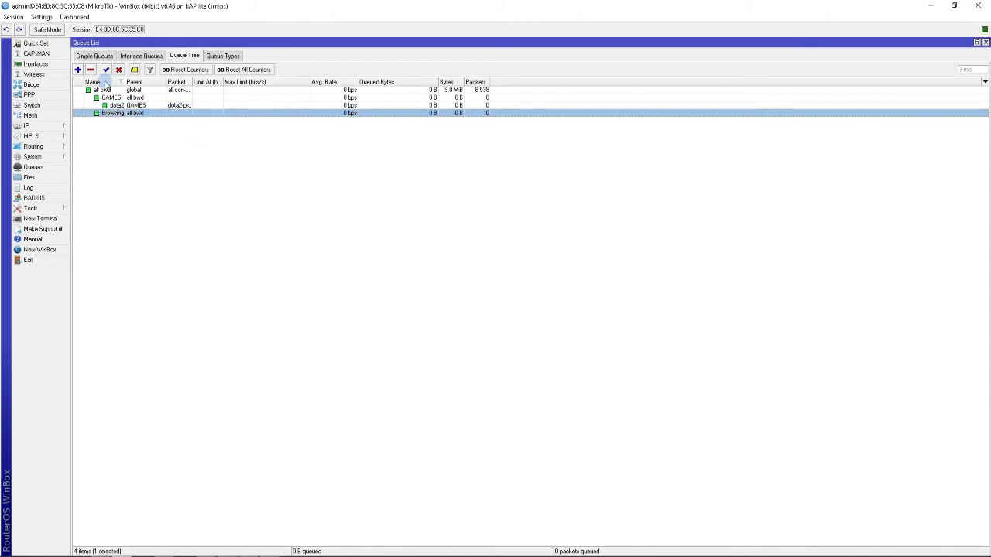
- Add a queue named youtube/streaming under the parent Browsing with packet mark youtube-pkt and save it
click(77, 70)
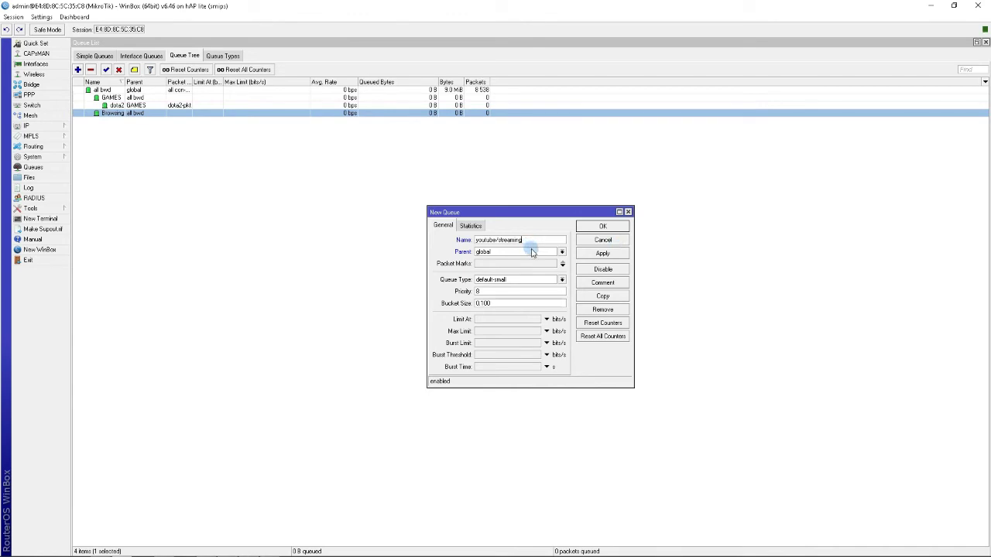
click(533, 253)
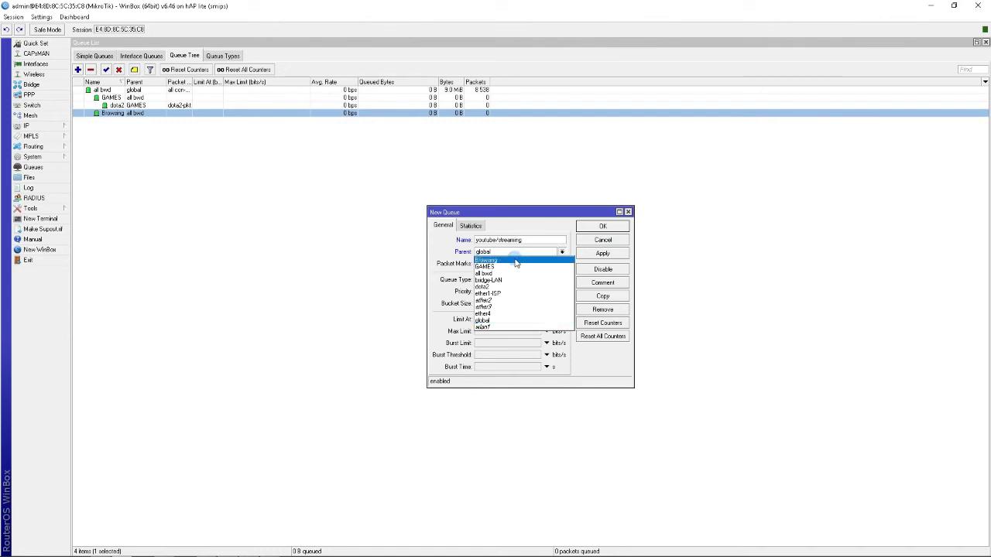
click(516, 261)
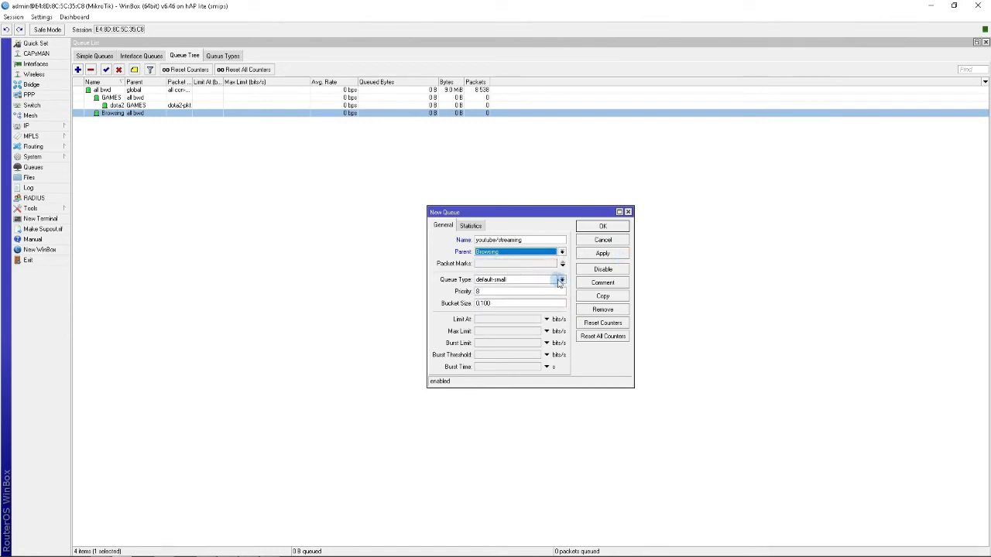
click(551, 264)
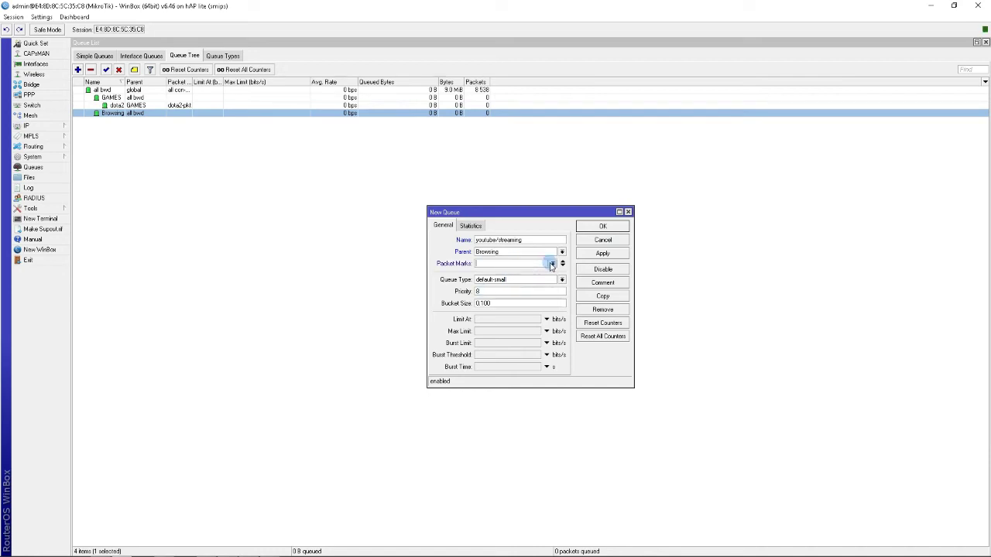
click(551, 264)
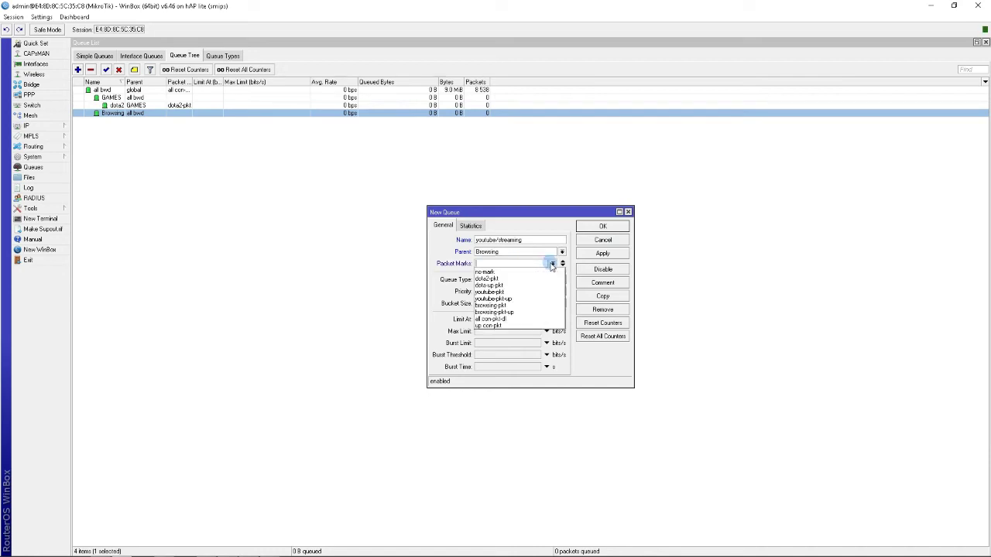
click(509, 292)
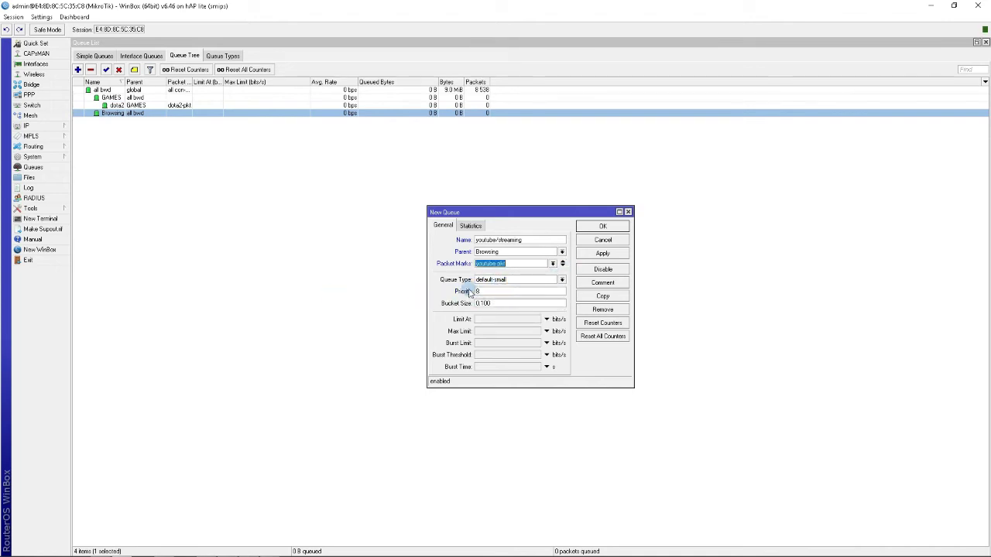
click(601, 254)
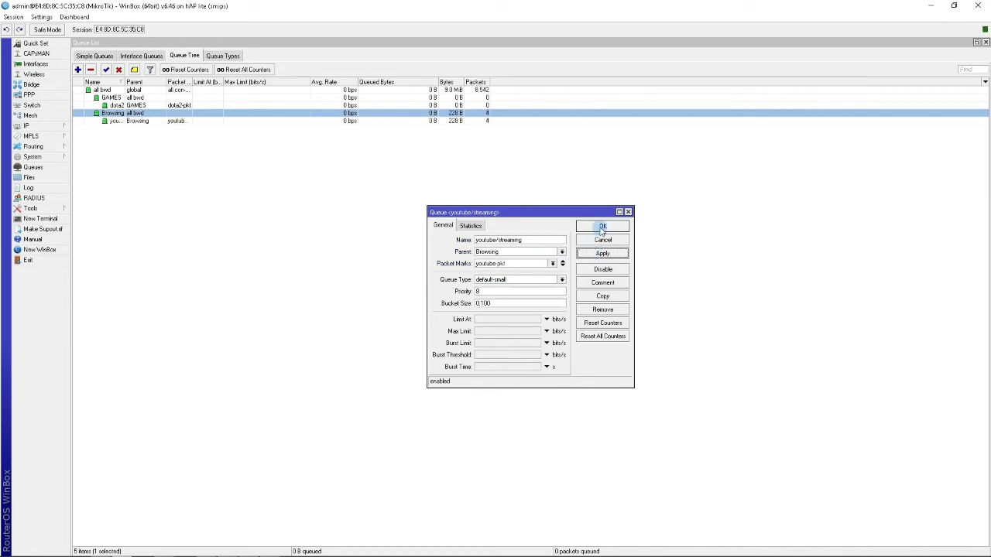
click(601, 227)
click(316, 121)
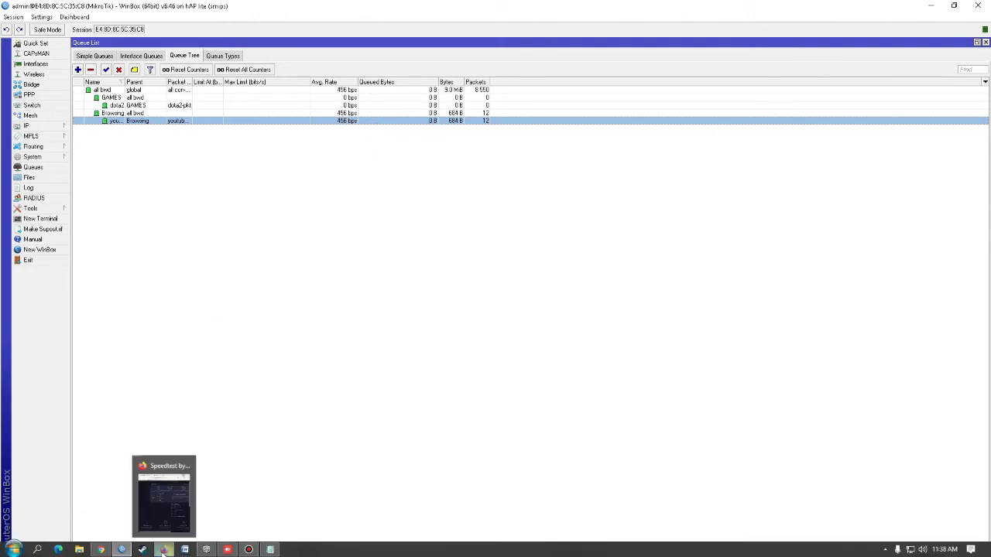
- Switch to Firefox, replace the Facebook tab with a new tab loading youtube.com, and minimize the browser
click(163, 550)
click(19, 42)
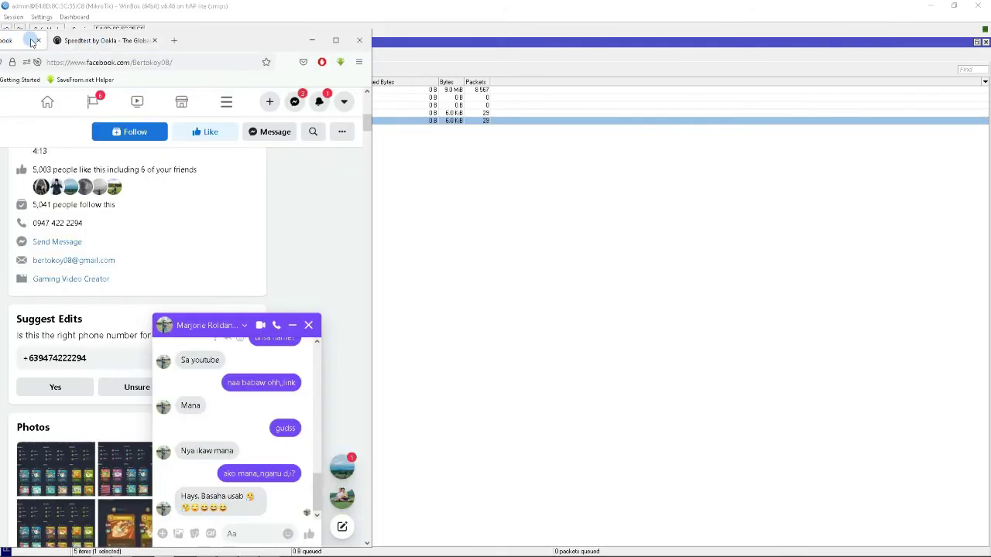
click(34, 44)
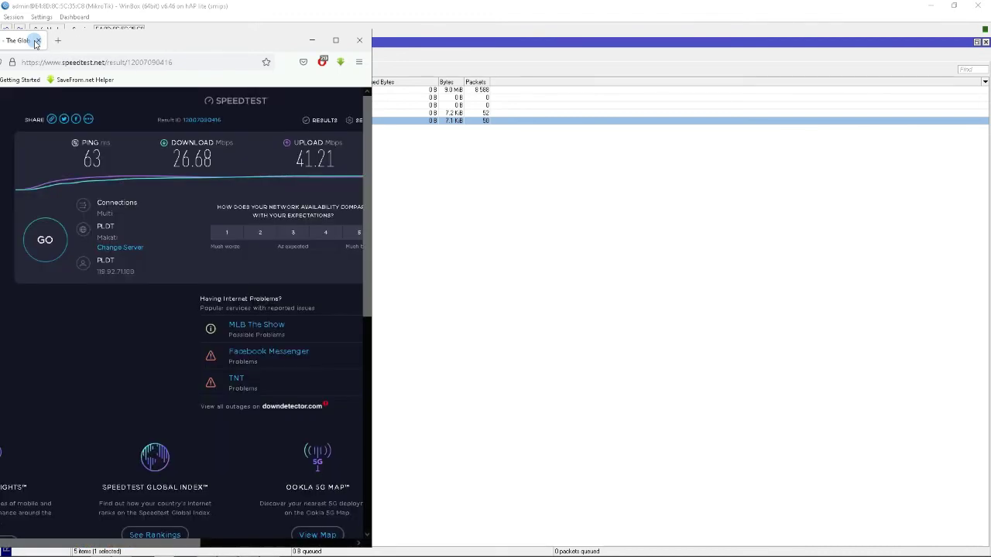
key(ctrl+t)
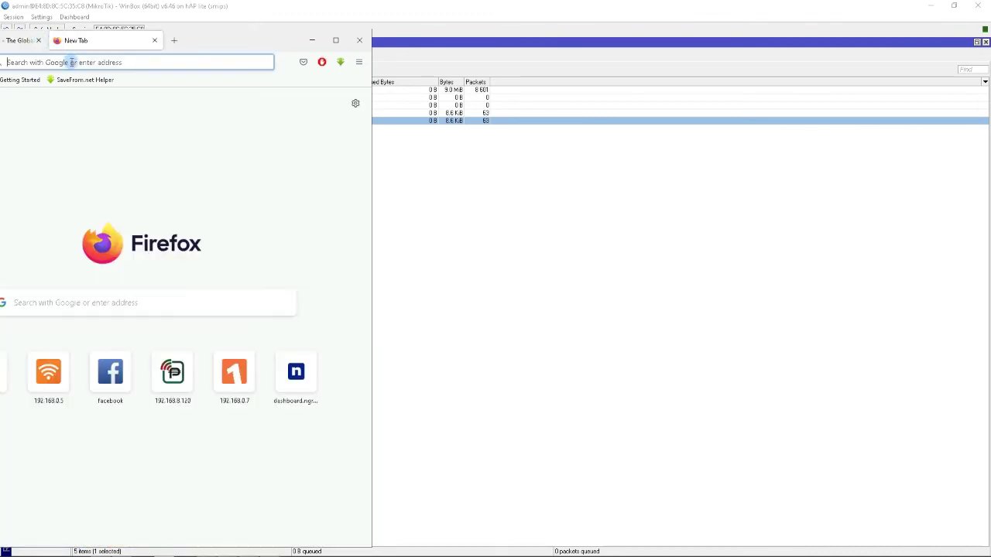
text(youtube.com)
key(Return)
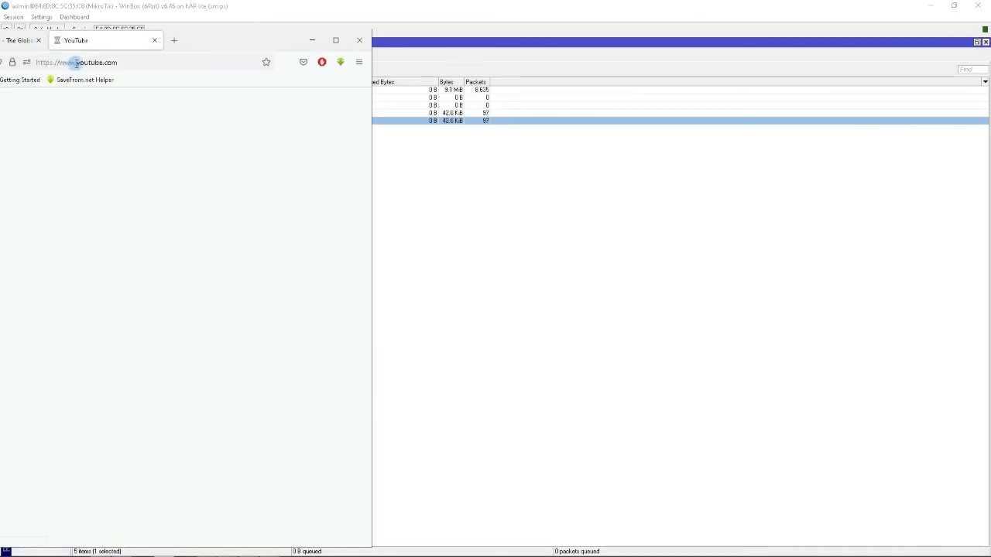
click(307, 43)
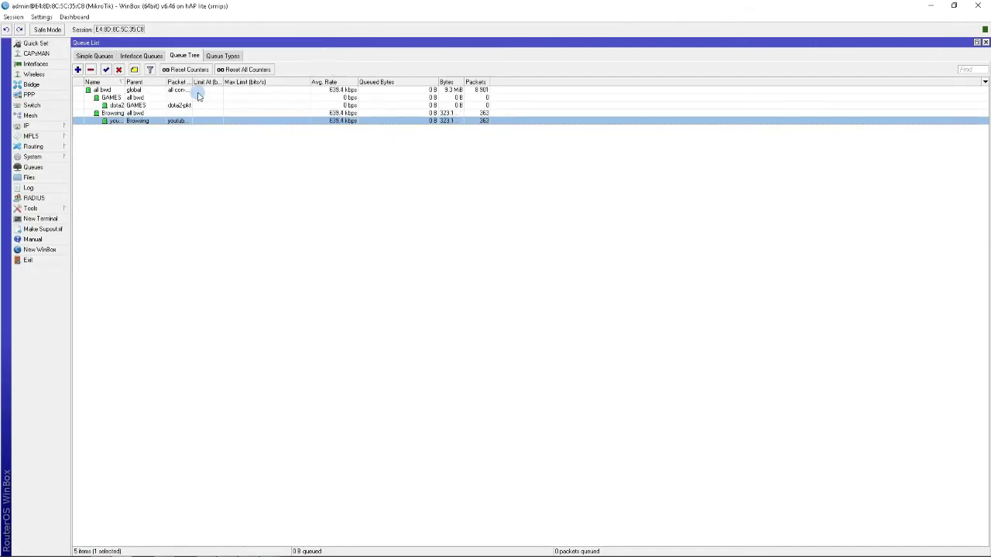
- Set the max limit of the youtube/streaming queue to 5M and save it
click(355, 126)
click(343, 124)
double_click(344, 124)
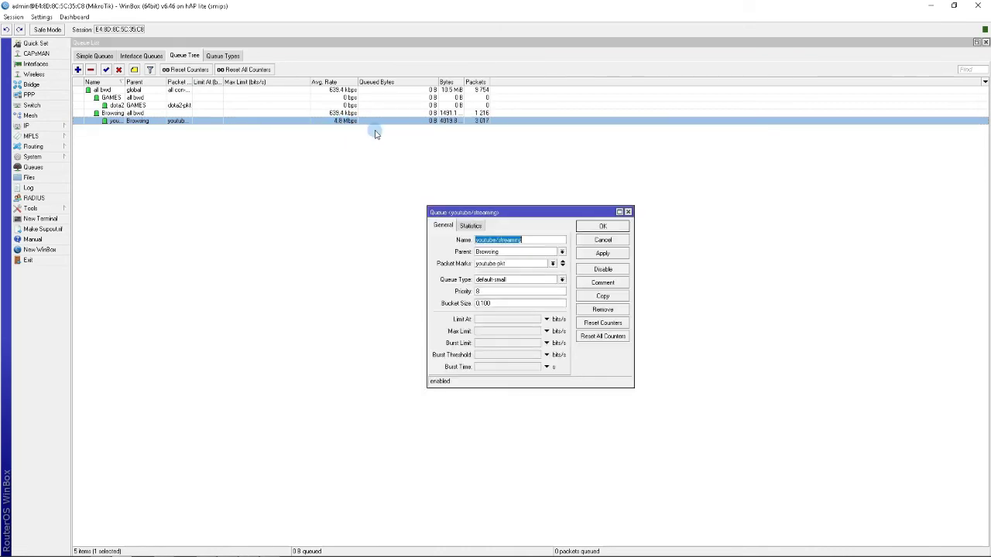
click(542, 333)
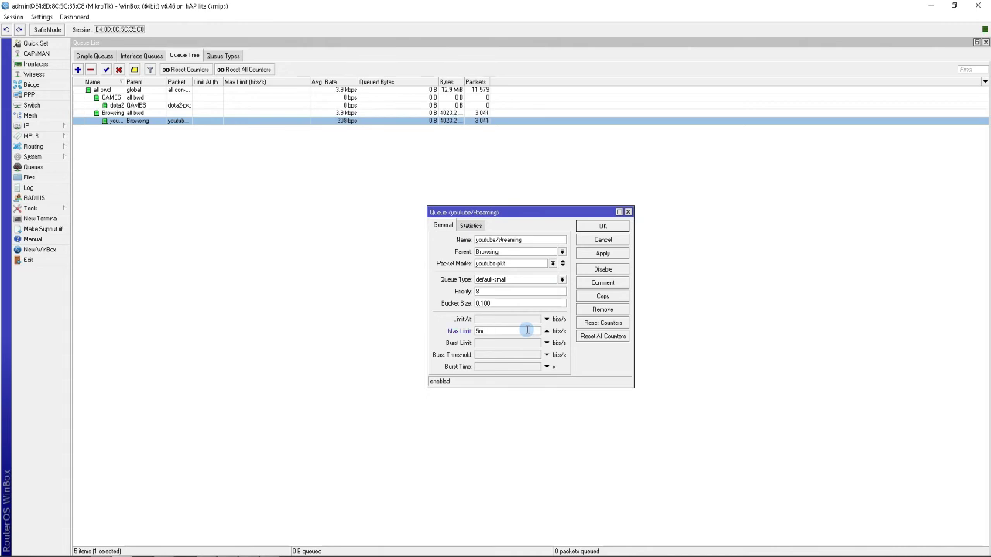
click(603, 253)
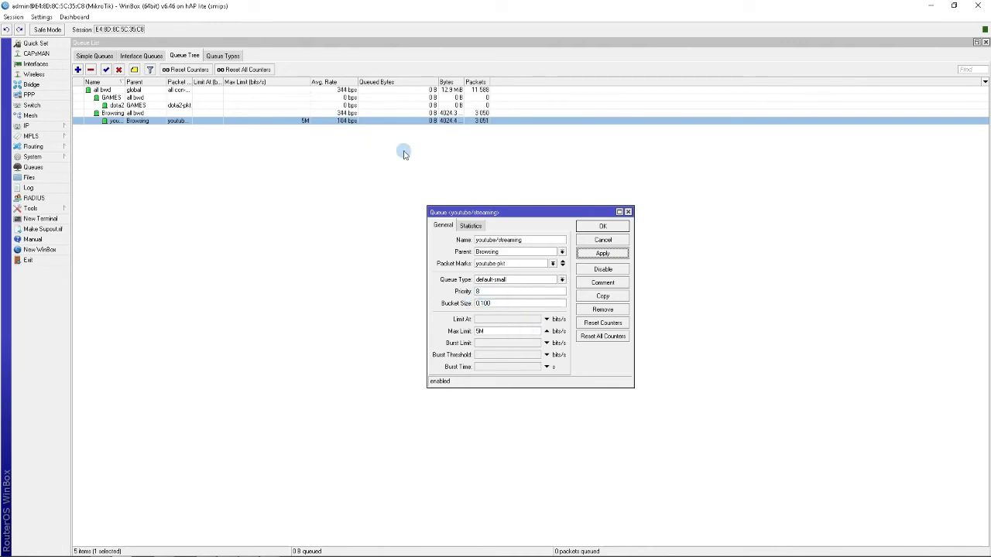
click(602, 227)
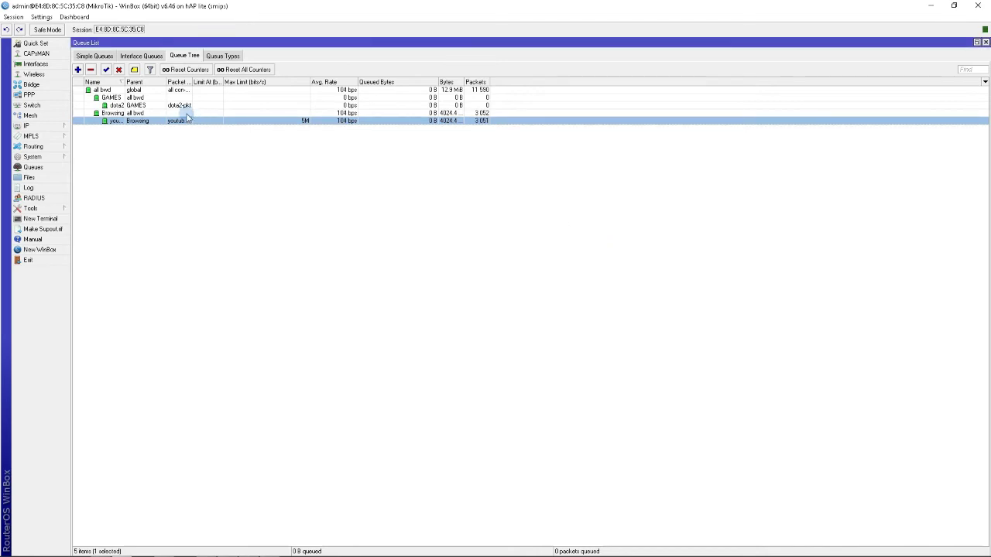
- Review the settings of the dota2 queue, close them and select the youtube/streaming queue
click(175, 106)
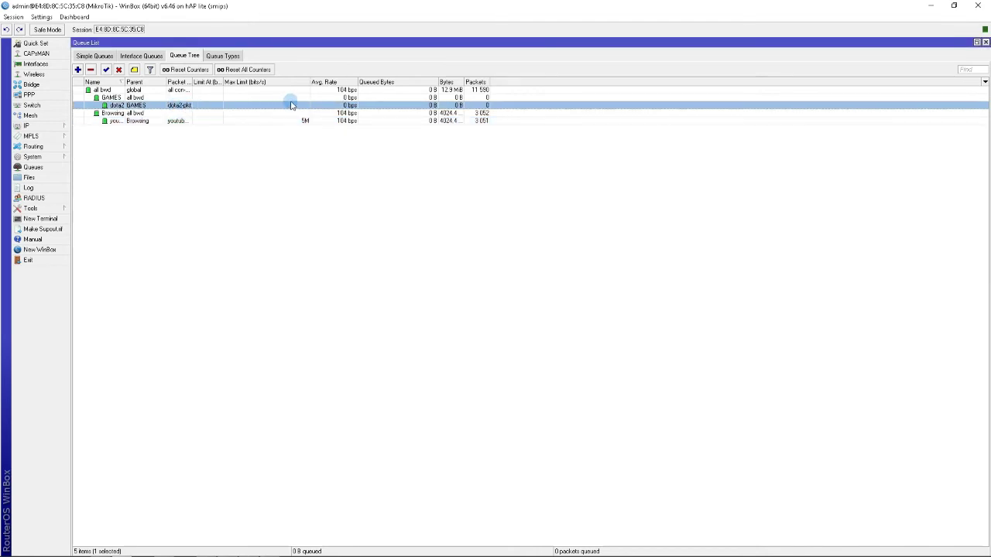
key(Up)
double_click(284, 105)
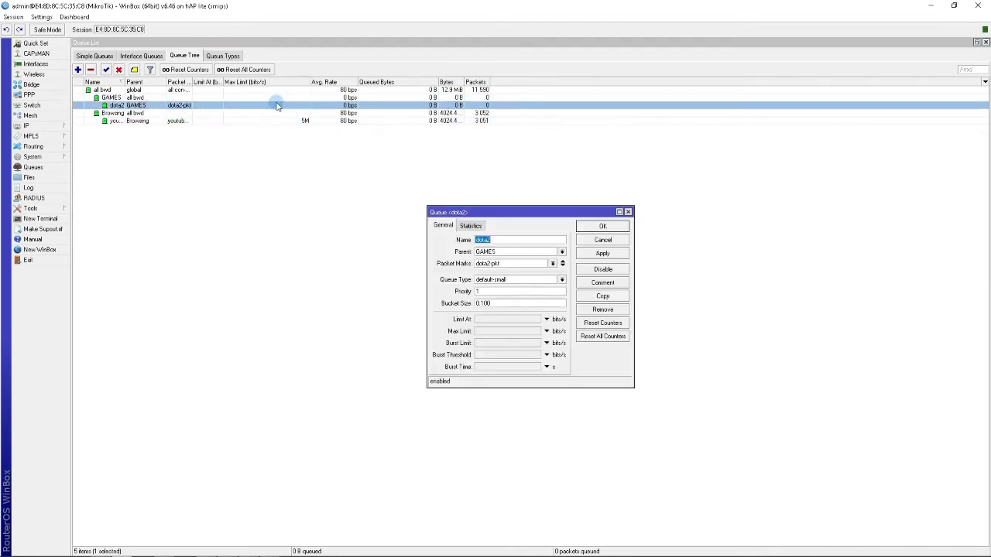
click(592, 229)
click(314, 122)
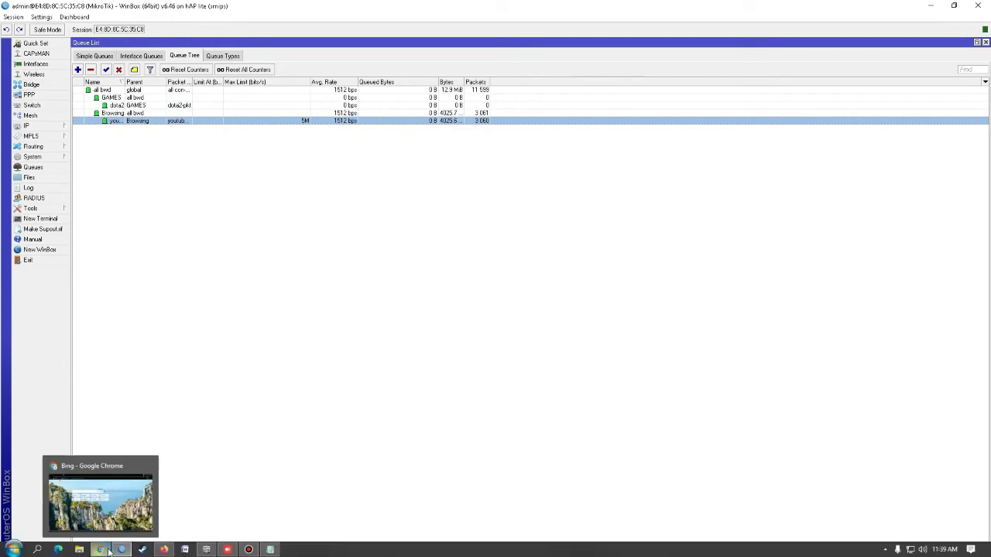
- Switch to Firefox and open the Mix - HANGTUD MAY KINABUHI video from the YouTube home page in a new tab
click(164, 549)
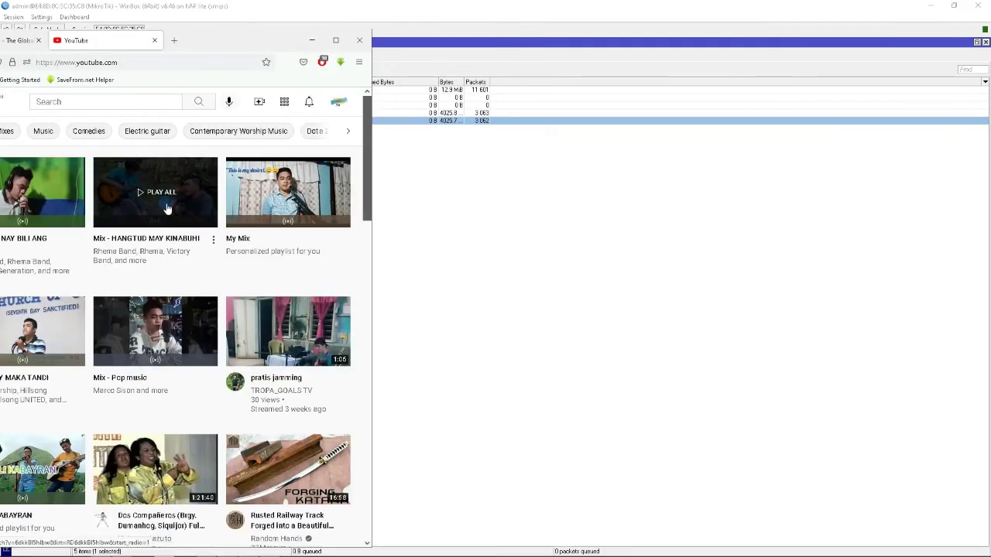
right_click(167, 208)
click(203, 213)
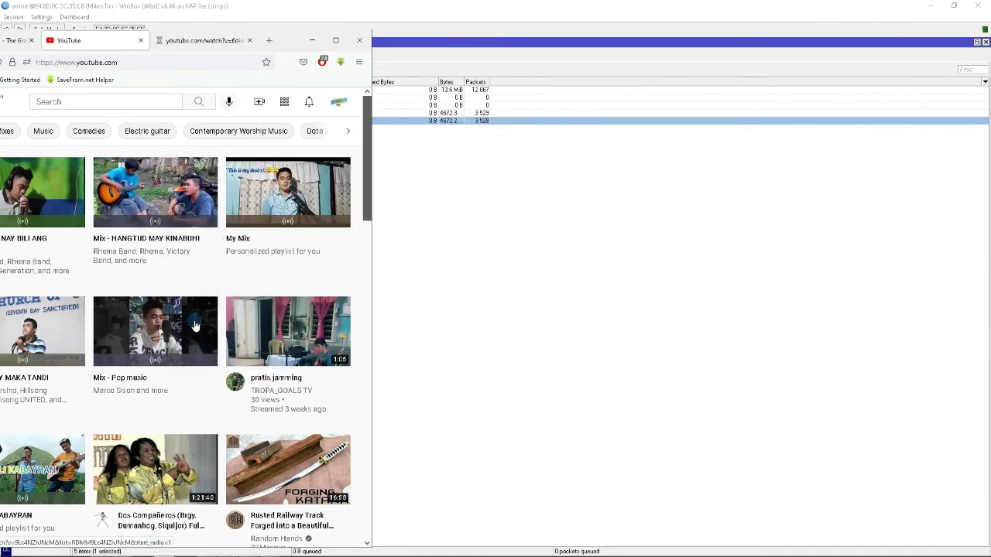
- Open the pratis jamming video and the Mix - WALA NAY BILI ANG KINABUHI playlist from the YouTube home page in new tabs
right_click(282, 326)
click(293, 338)
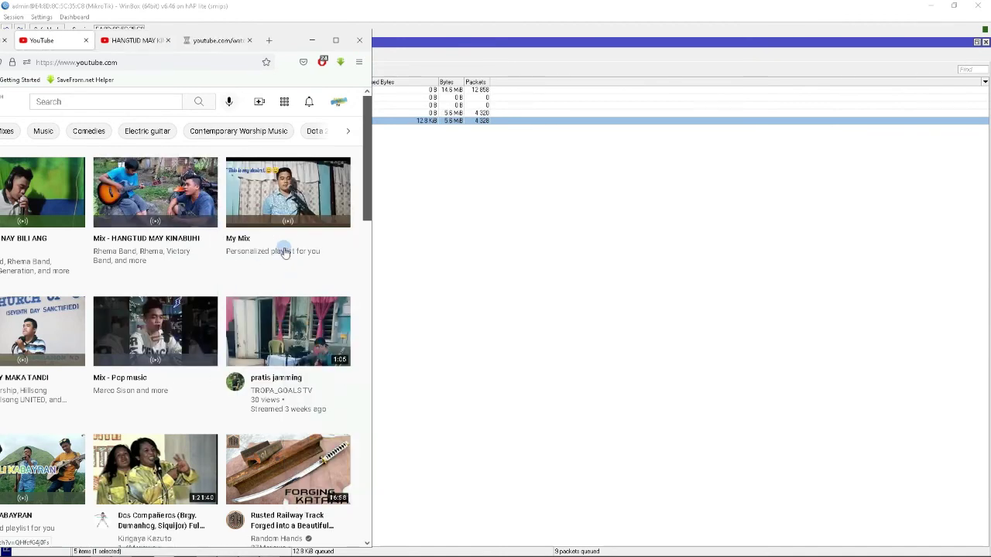
right_click(27, 190)
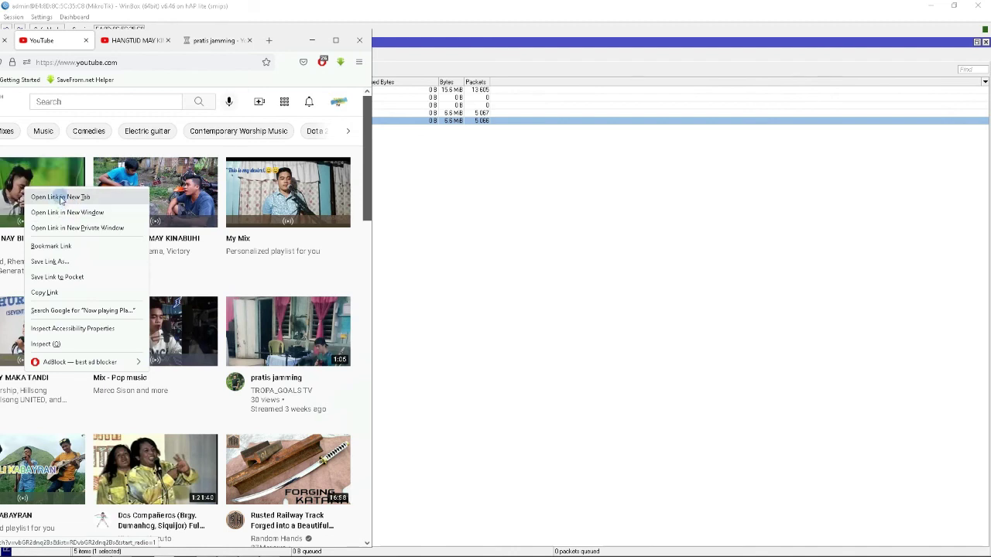
click(61, 197)
- Check playback in each opened YouTube tab, moving the browser window fully into view, and minimize the browser
click(94, 40)
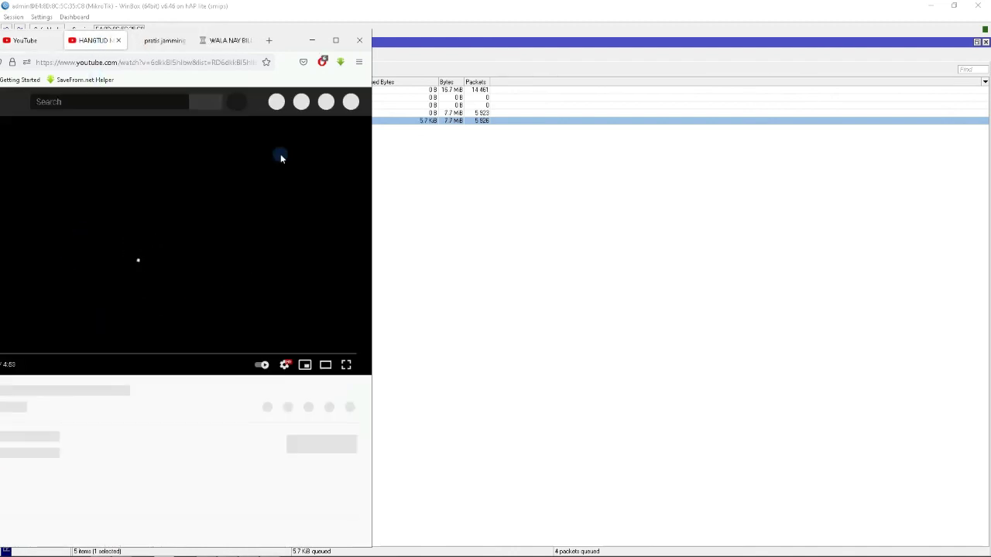
click(230, 35)
drag(200, 39, 202, 25)
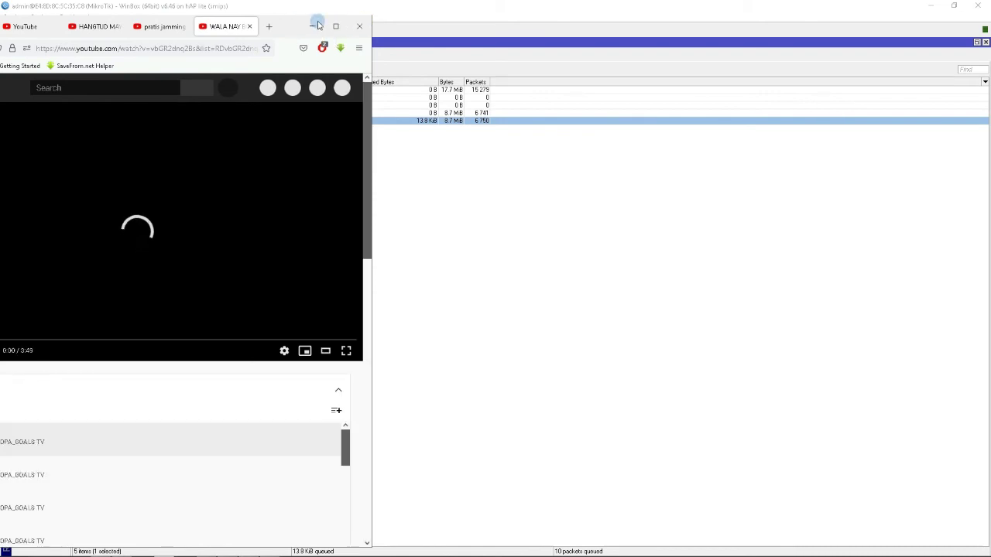
drag(293, 27, 453, 35)
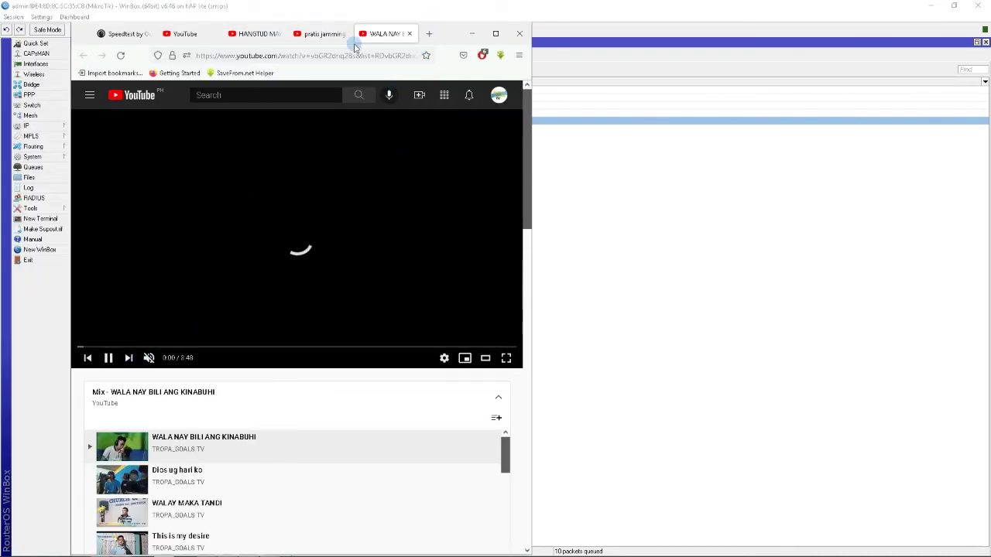
click(296, 37)
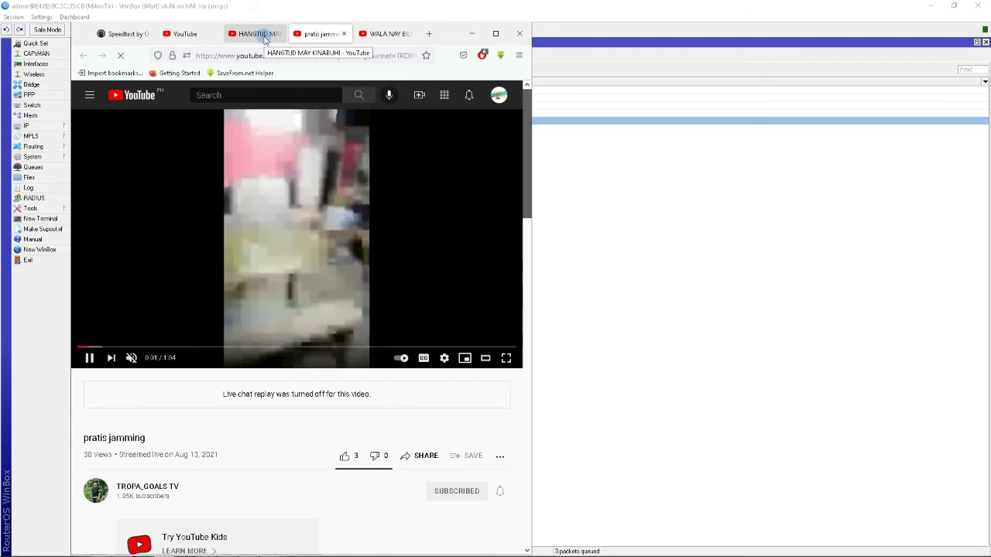
click(259, 34)
click(186, 34)
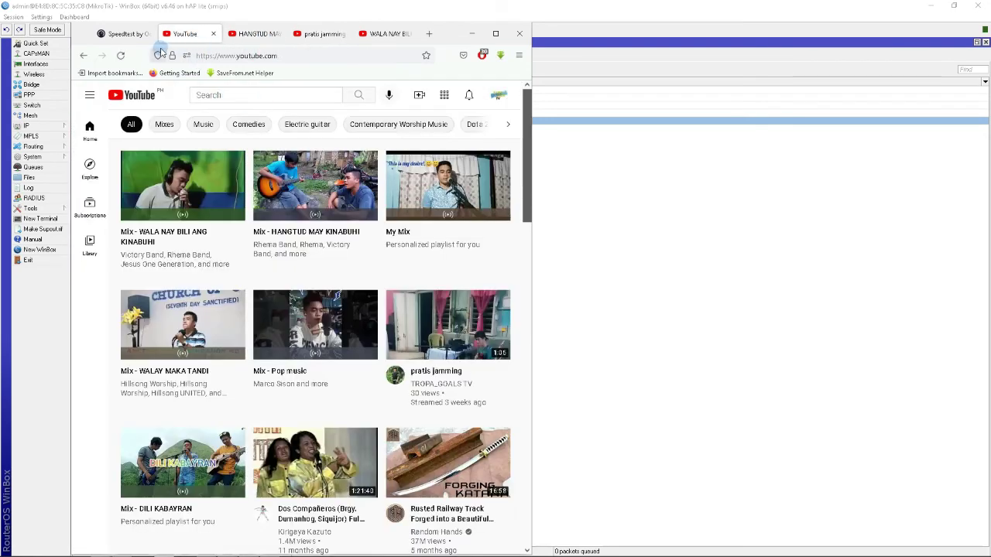
click(259, 35)
click(326, 36)
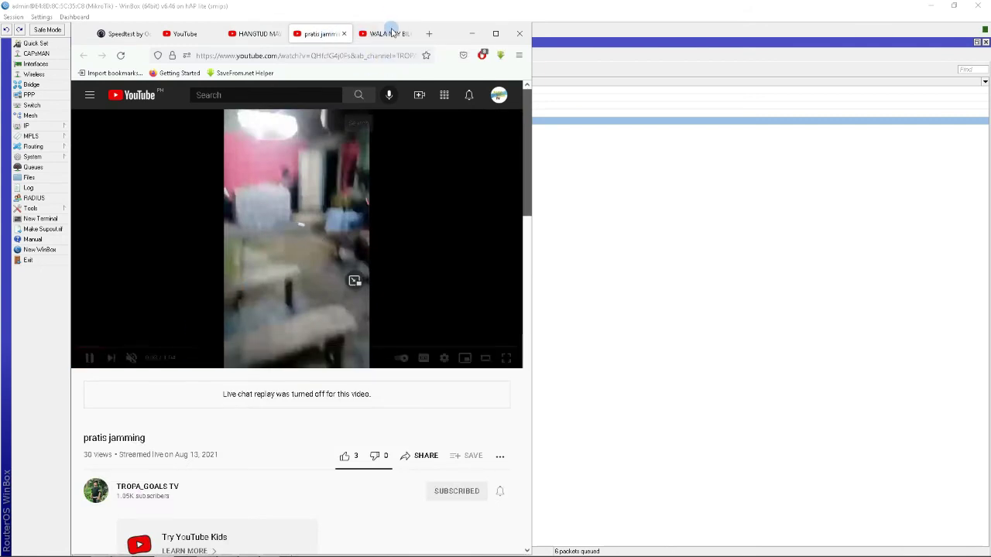
click(388, 34)
click(473, 37)
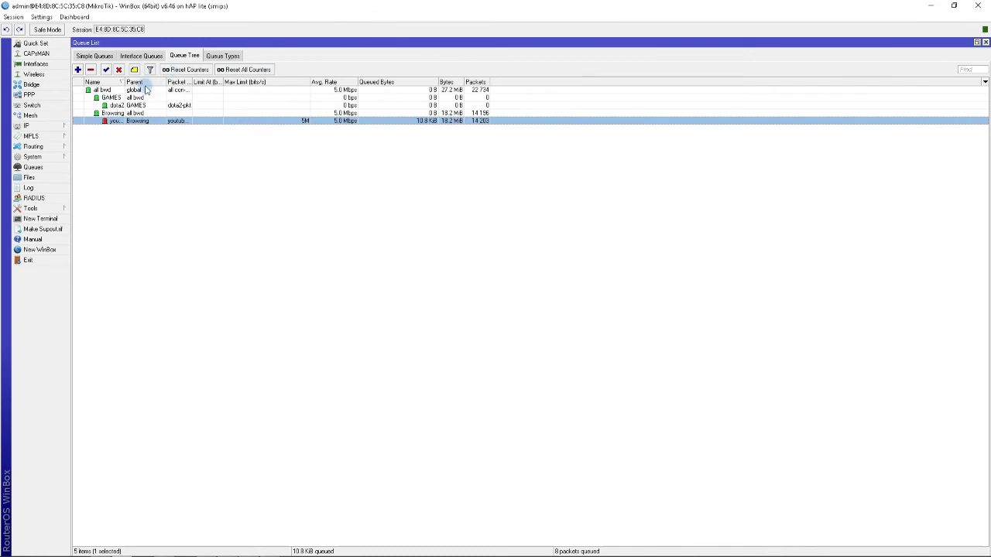
- Widen the Name column of the queue tree and set the youtube/streaming queue's max limit to 10M
drag(127, 81, 139, 81)
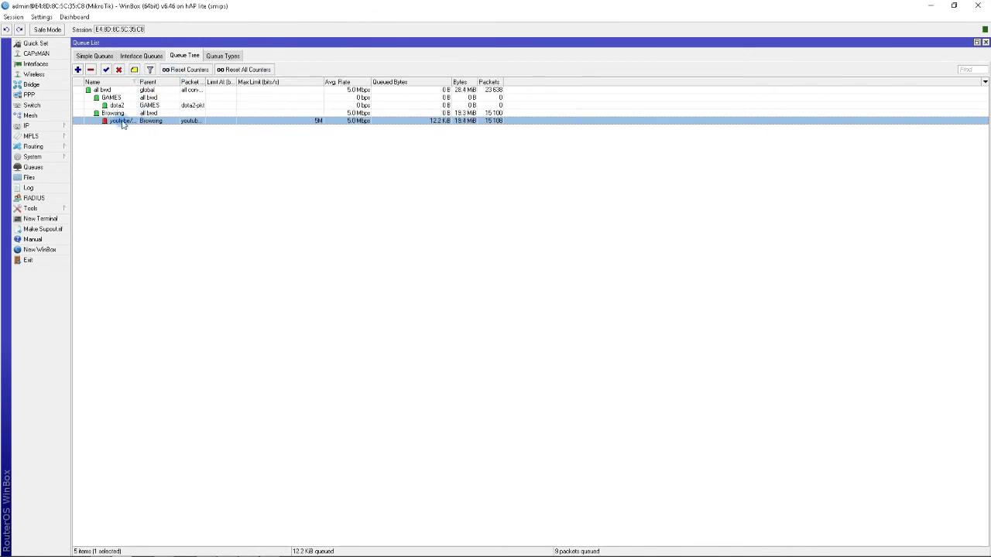
double_click(350, 122)
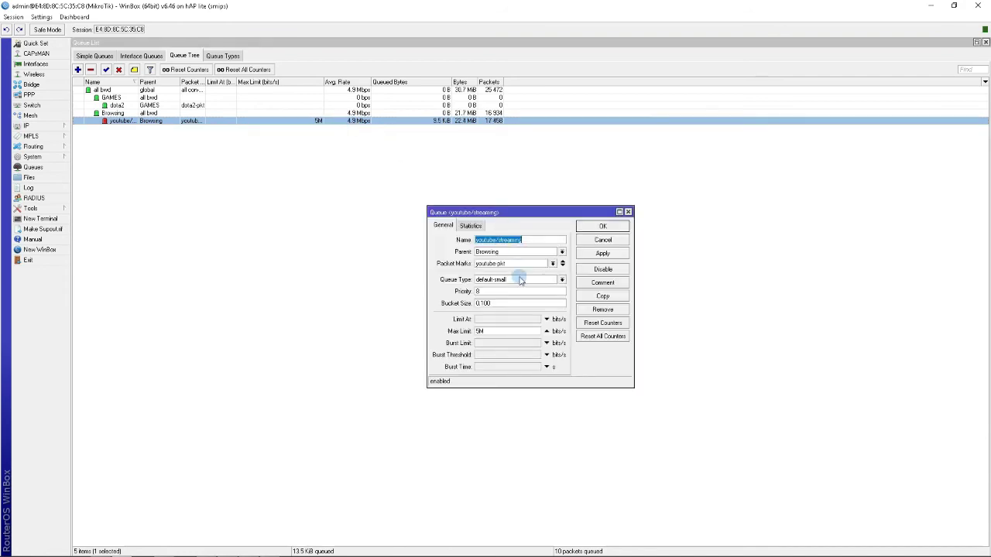
drag(481, 331, 465, 332)
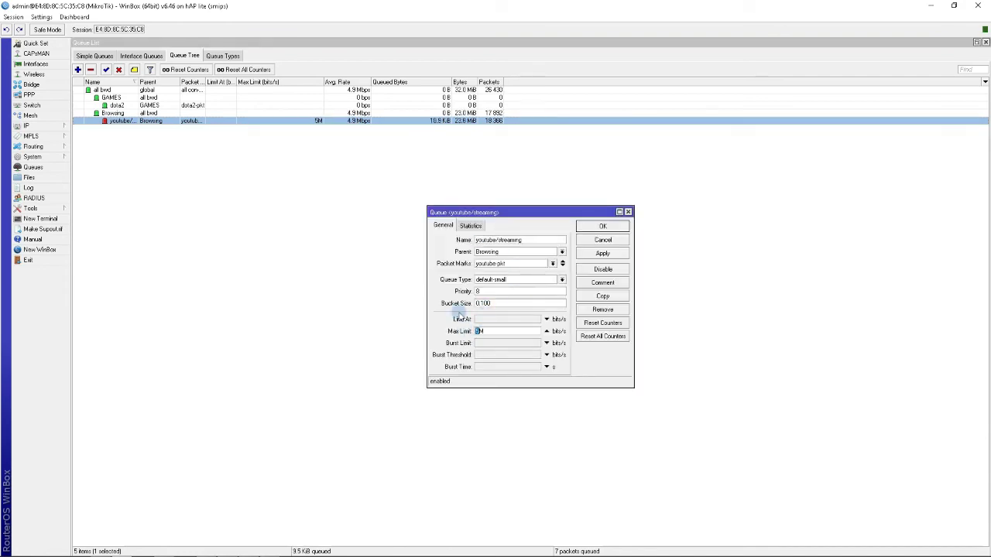
click(602, 226)
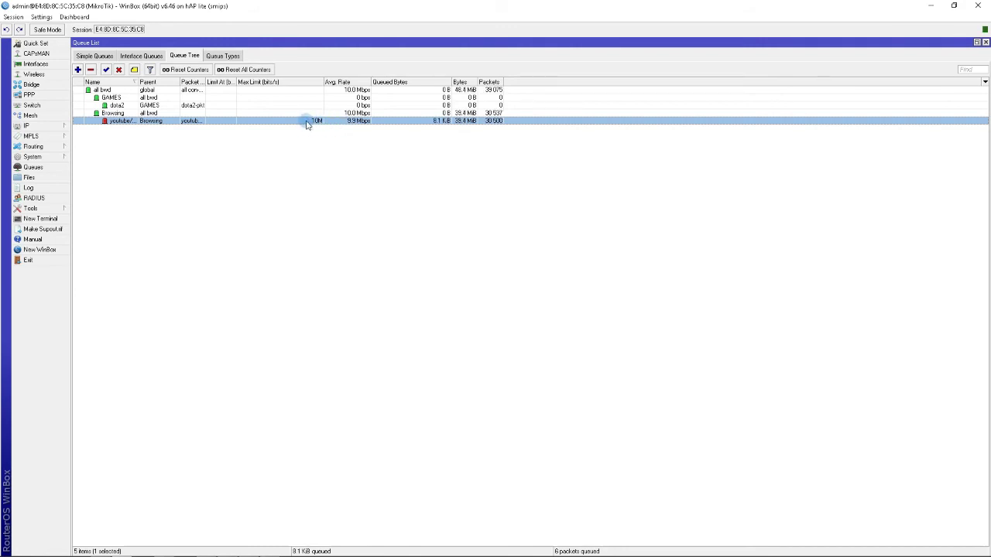
- Switch to Firefox, close all YouTube tabs so only the Speedtest tab remains, and minimize the browser
mouse_move(163, 552)
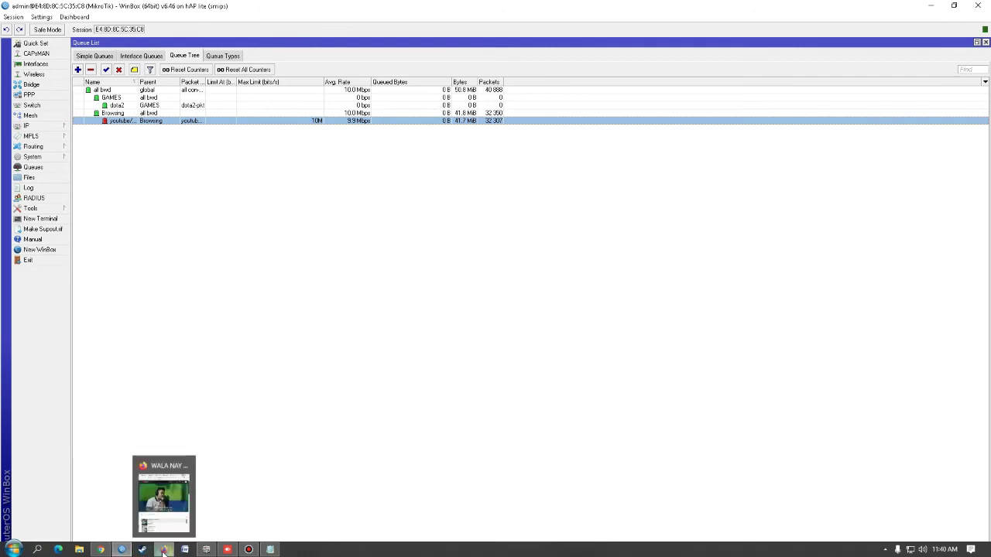
click(164, 551)
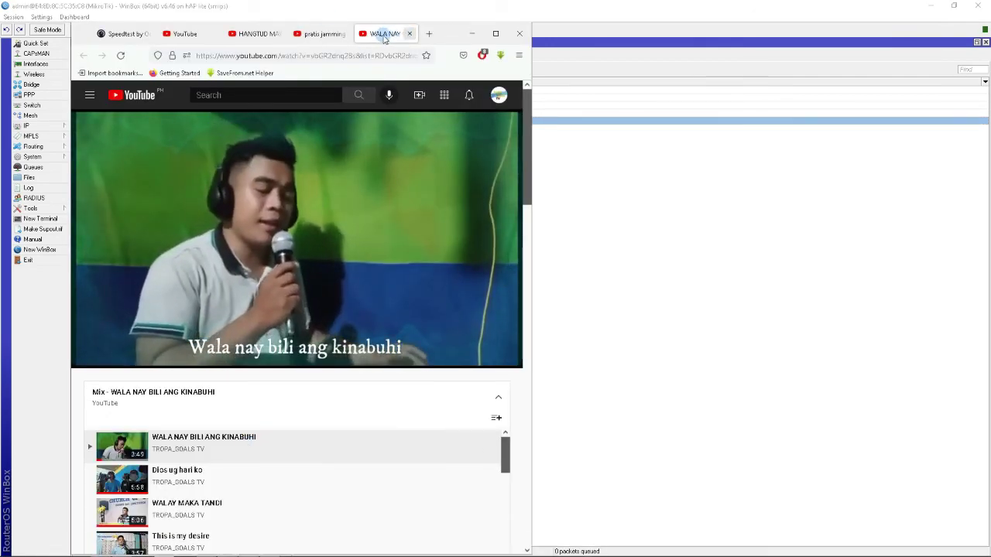
click(406, 35)
click(246, 34)
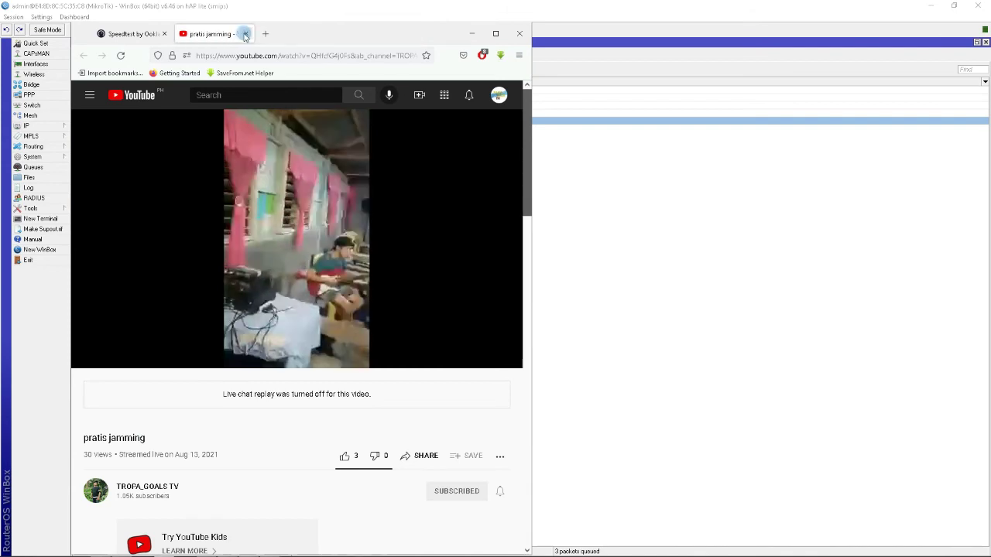
click(243, 34)
click(472, 33)
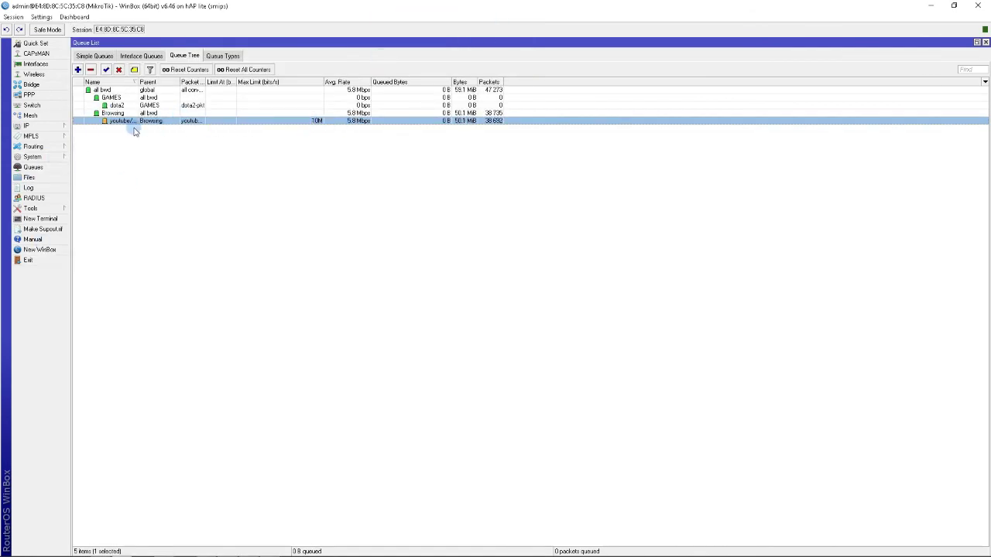
- Start a new queue named speedtest/dl with parent Browsing and packet mark browsing-pkt
click(78, 70)
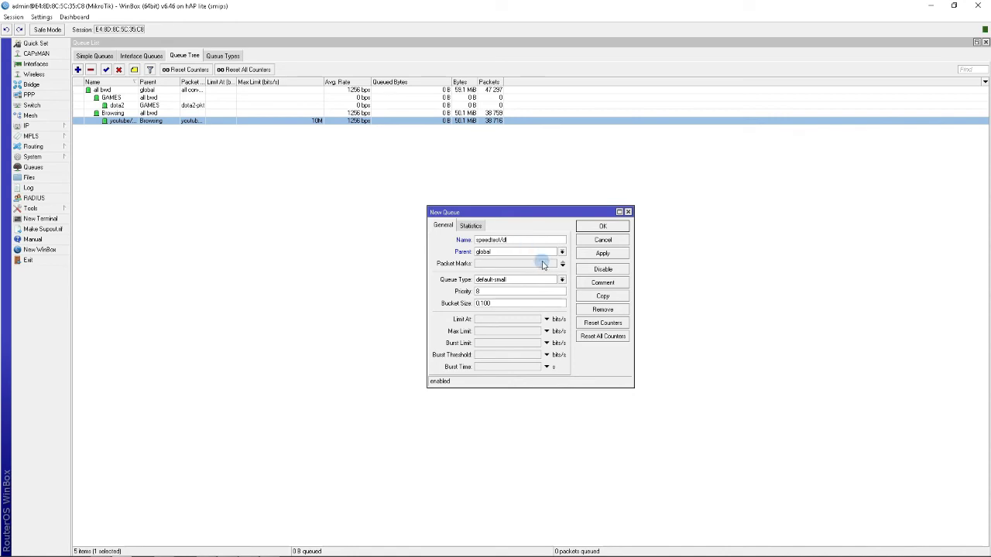
click(561, 252)
click(508, 265)
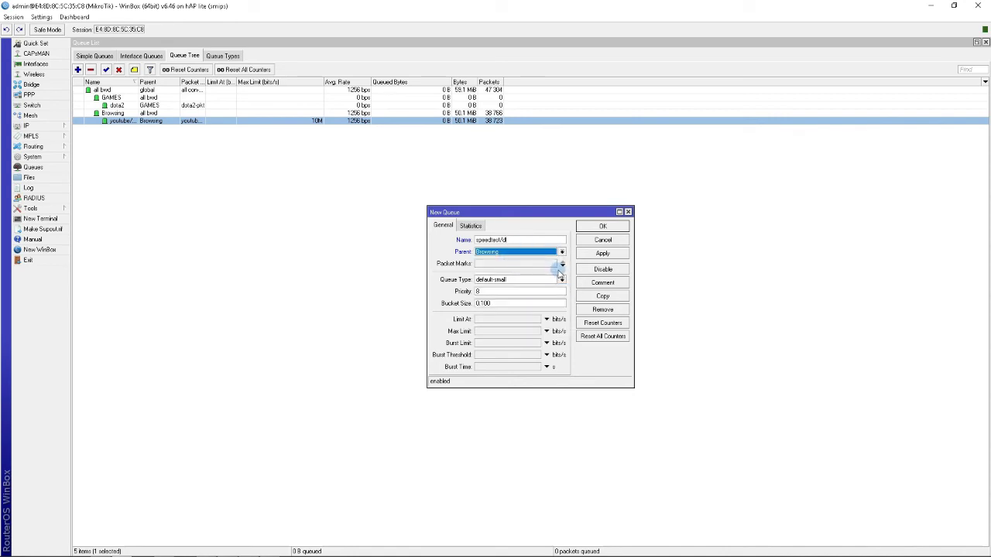
click(542, 265)
click(551, 263)
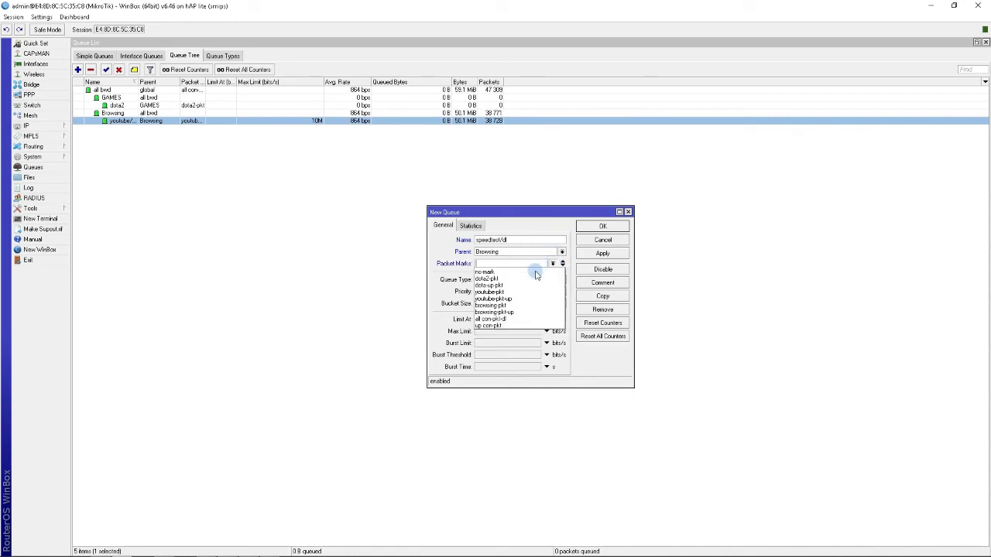
click(511, 306)
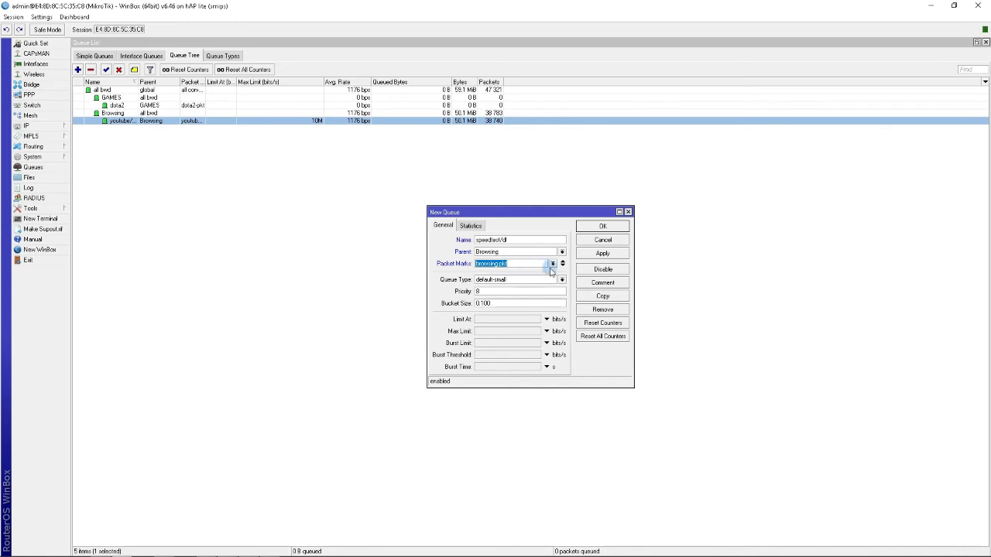
- Set the speedtest/dl queue's max limit to 5M and save the queue
click(529, 332)
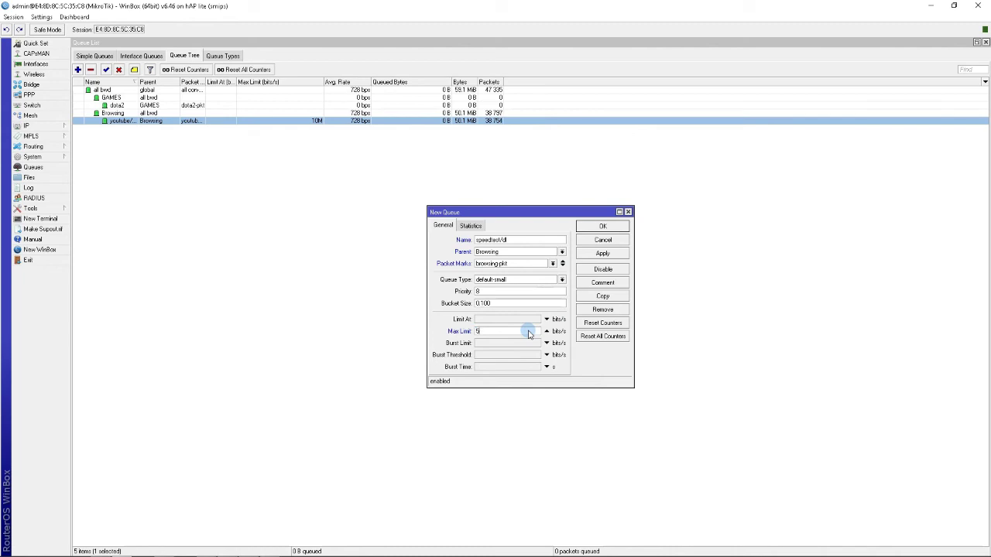
click(602, 254)
click(602, 226)
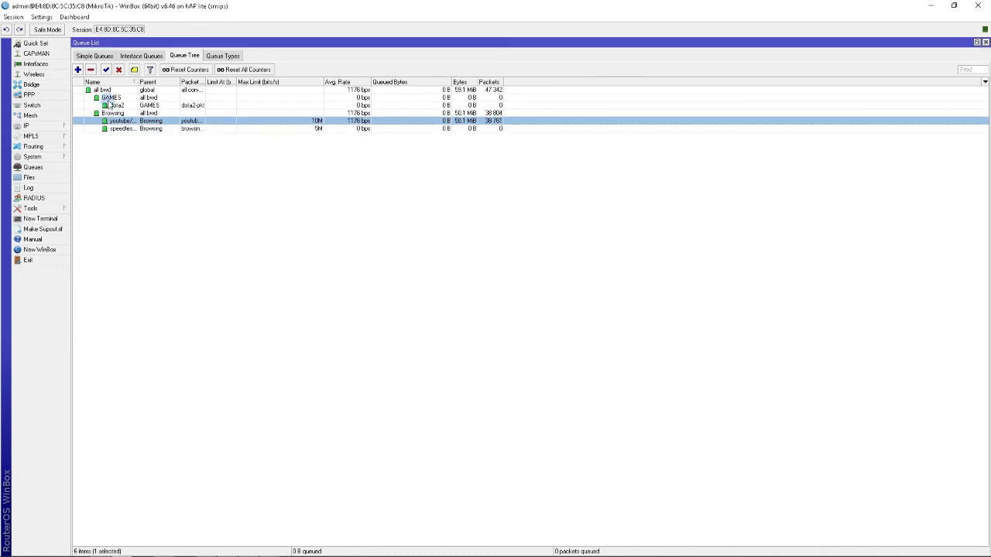
- Select the speedtest/dl queue, switch to Firefox and start a new Speedtest run
click(153, 128)
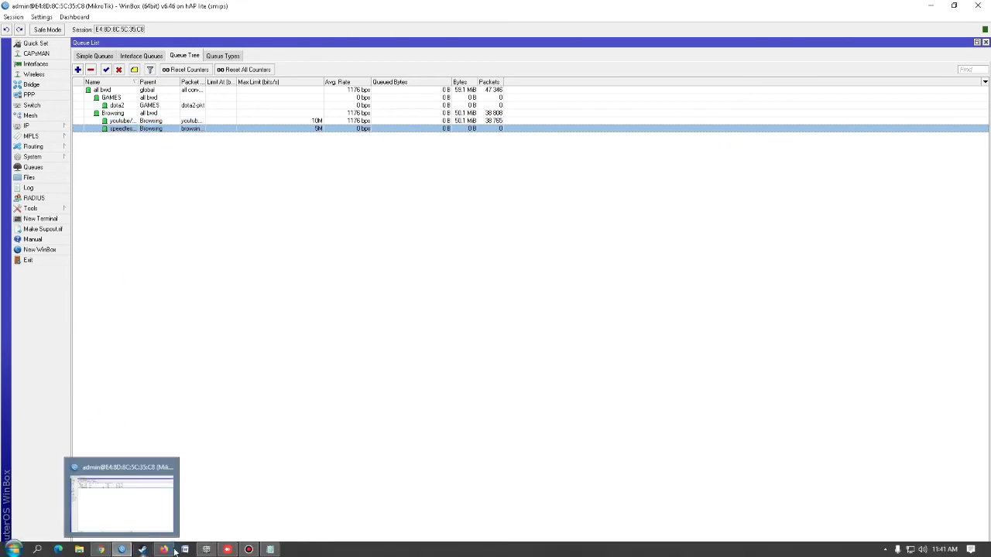
click(163, 549)
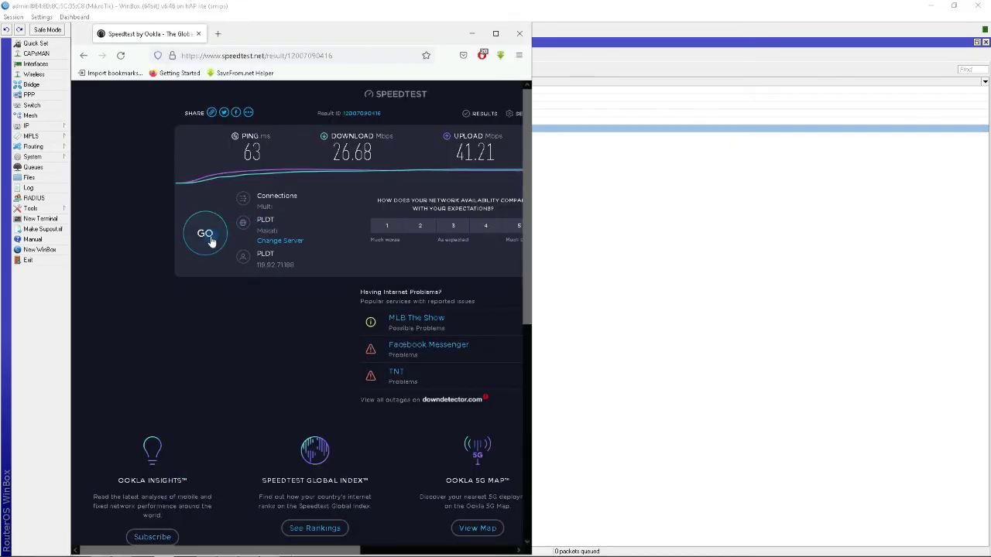
click(209, 240)
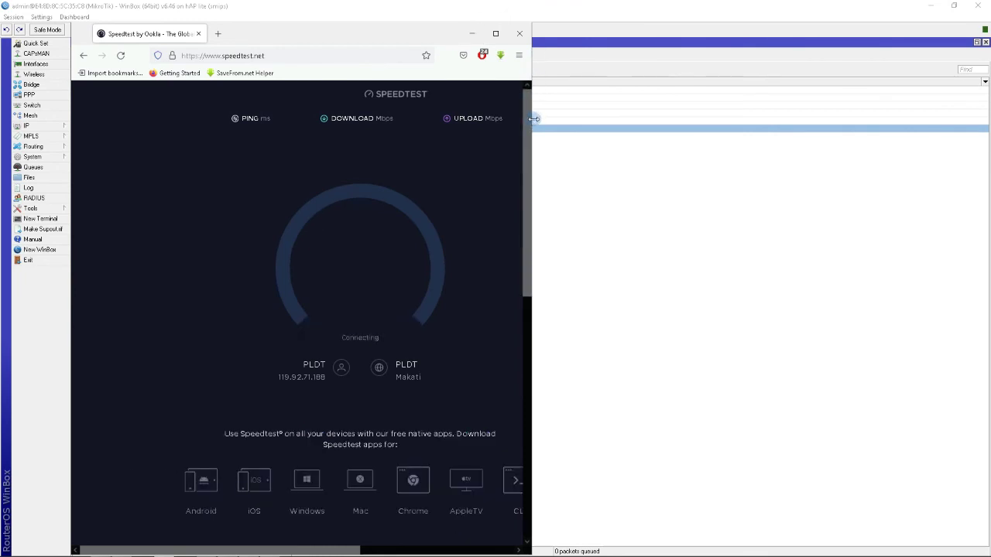
- Arrange the Speedtest browser and WinBox windows side by side and widen the Avg. Rate column to compare the live rates
drag(535, 119, 387, 120)
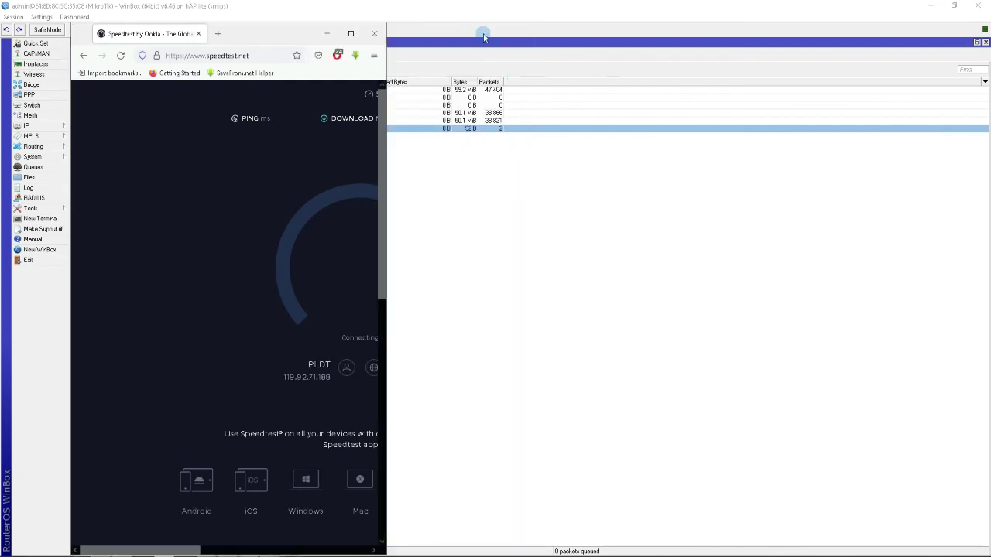
click(484, 36)
click(954, 6)
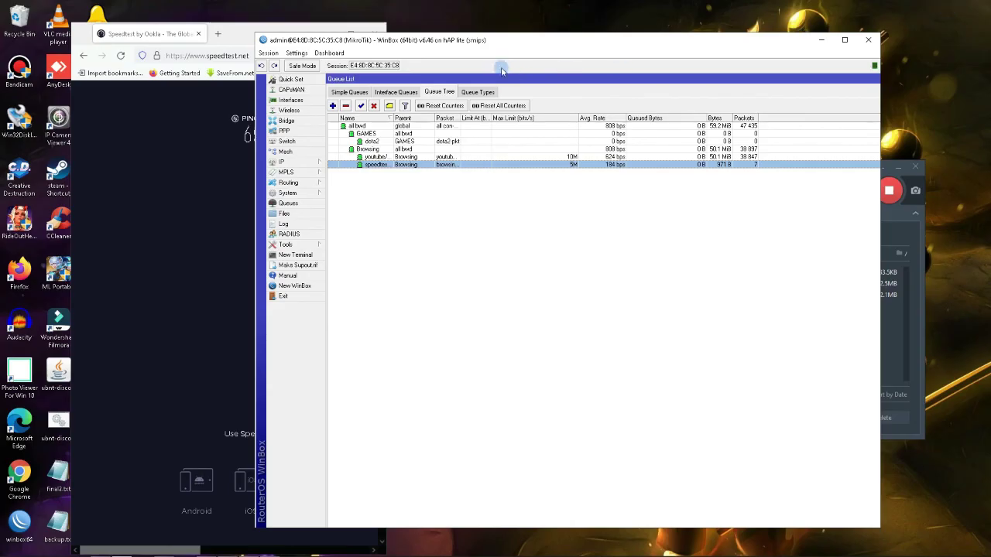
drag(543, 54, 741, 154)
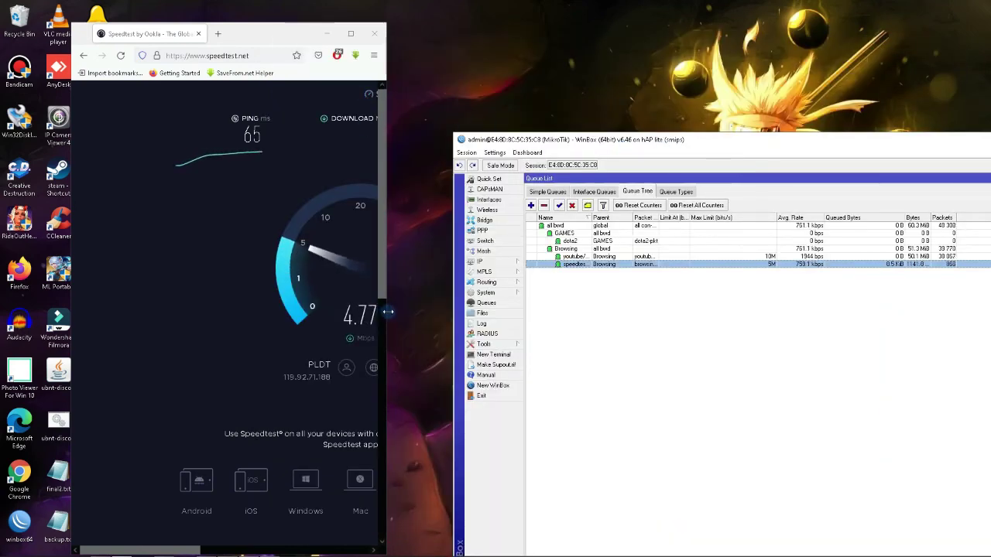
drag(386, 312, 409, 311)
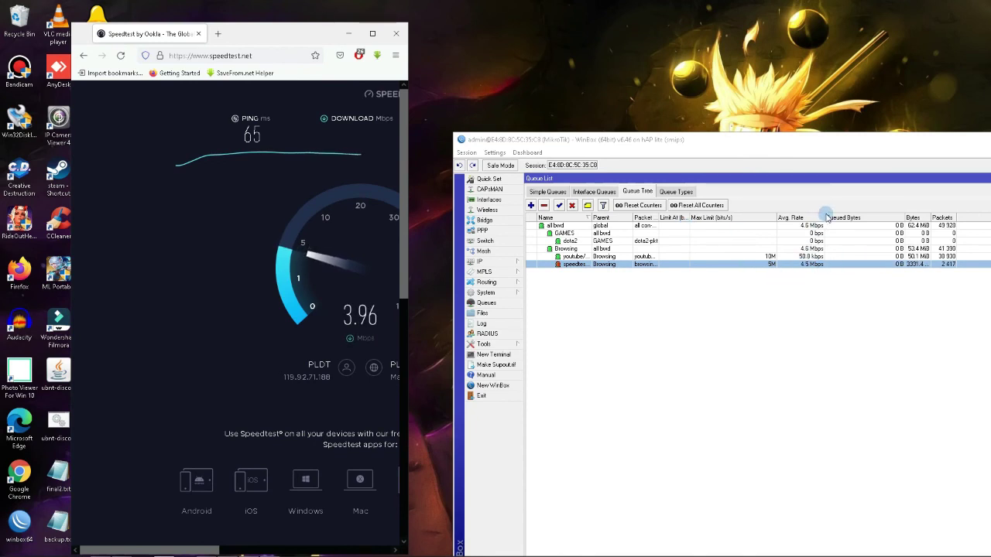
drag(825, 218, 836, 218)
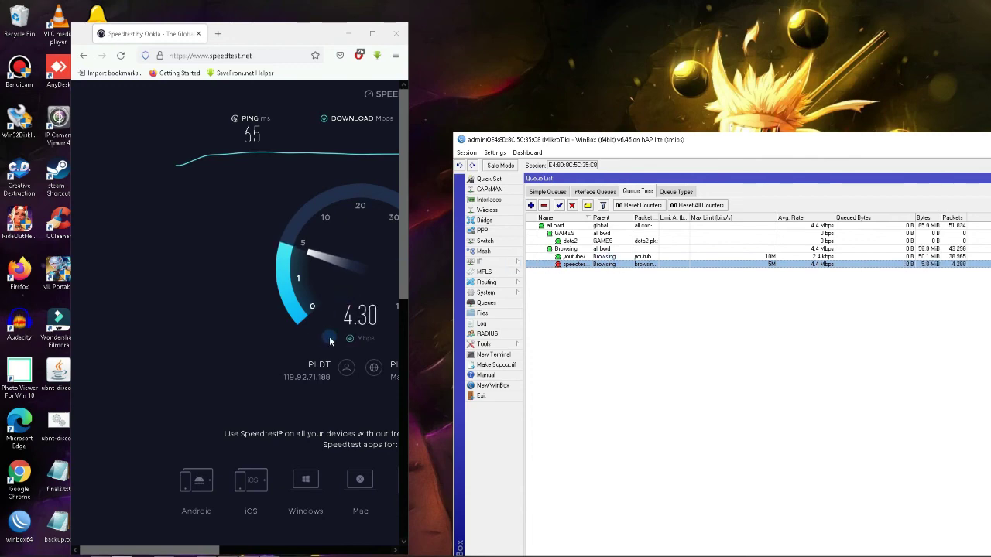
- Minimize the browser and maximize the WinBox window again
click(348, 33)
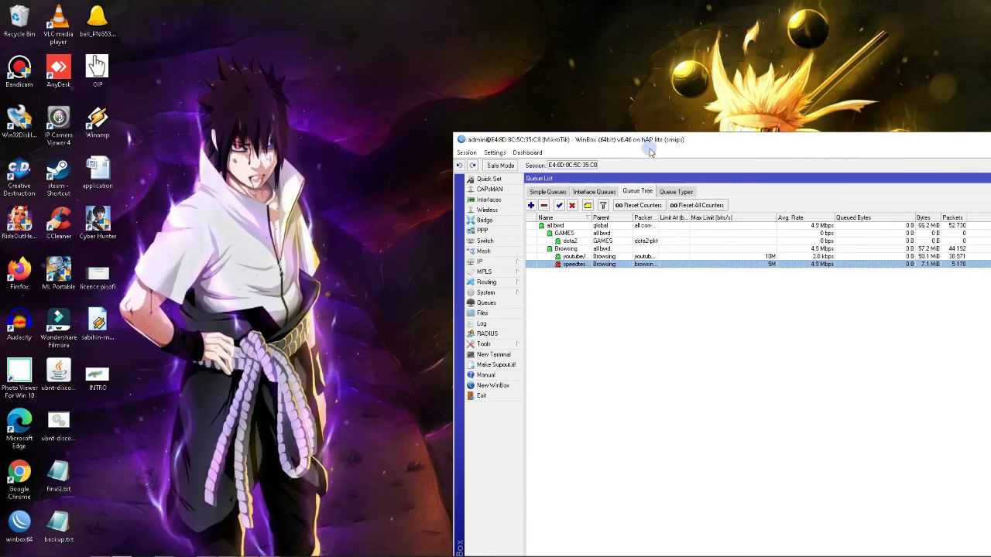
drag(640, 140, 491, 62)
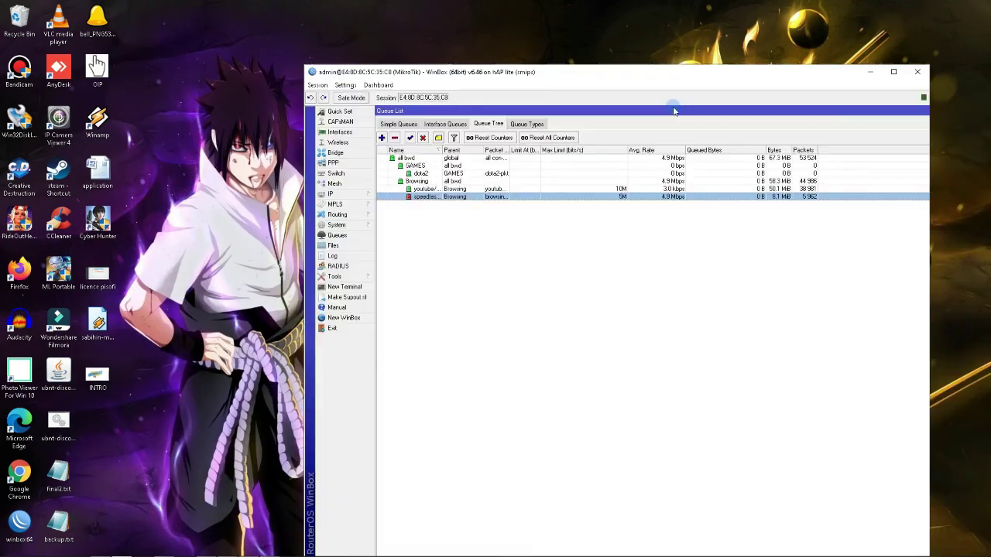
click(892, 70)
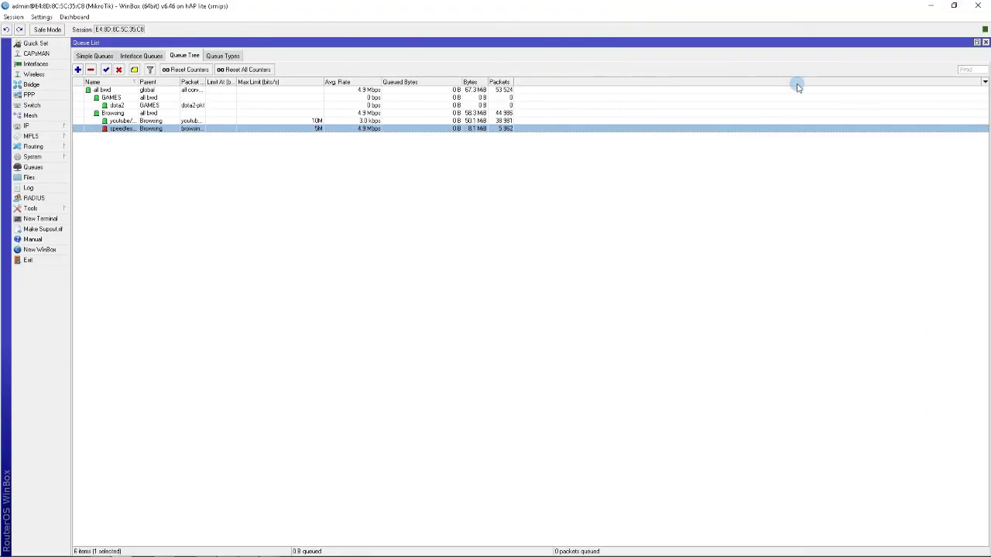
- Add a queue named All up con under the global parent with priority 1 and packet mark up con-pkt
click(79, 70)
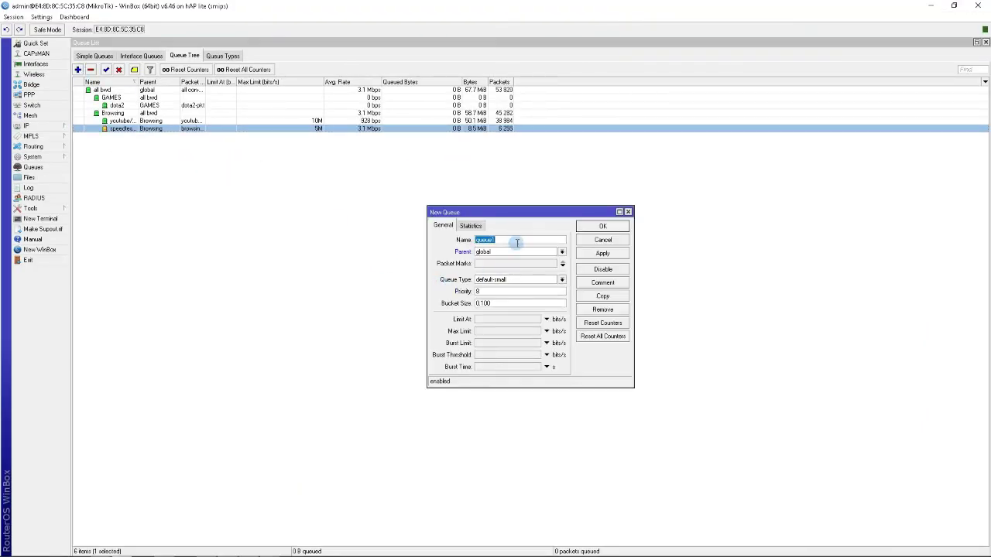
double_click(516, 243)
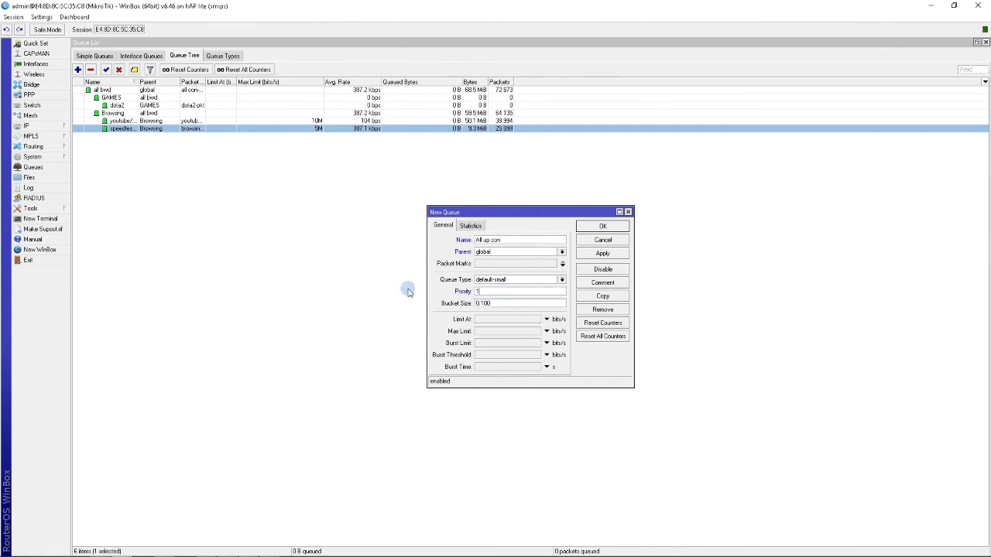
click(602, 254)
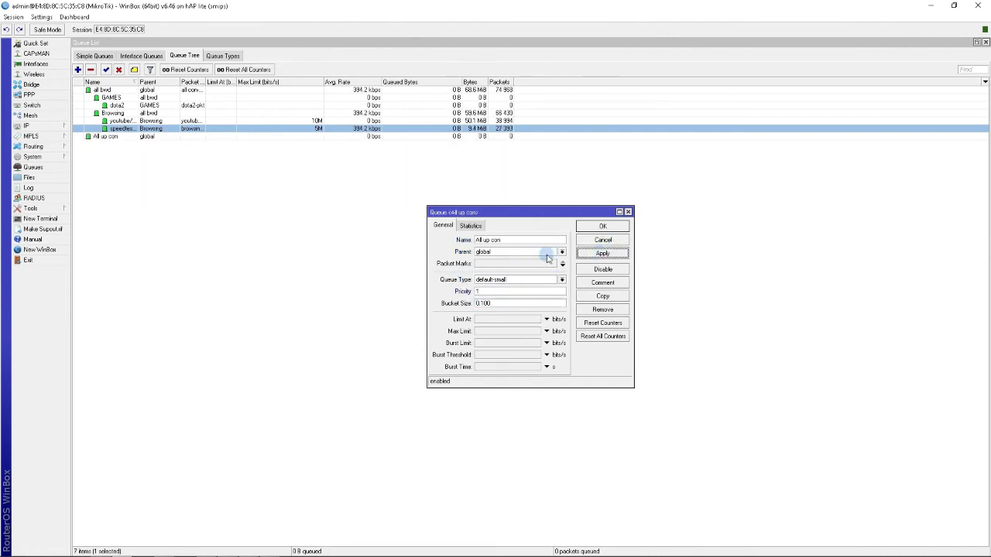
click(561, 264)
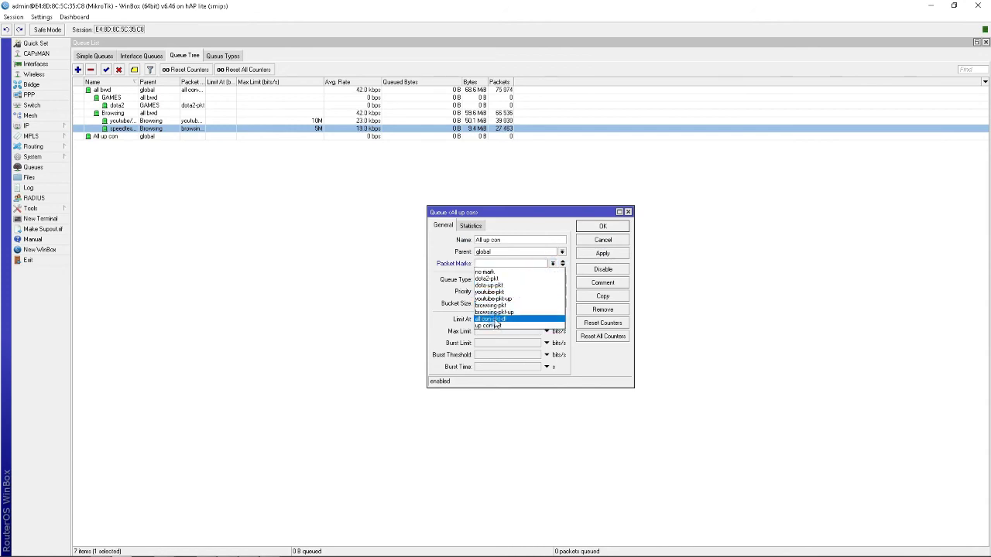
click(507, 326)
click(596, 256)
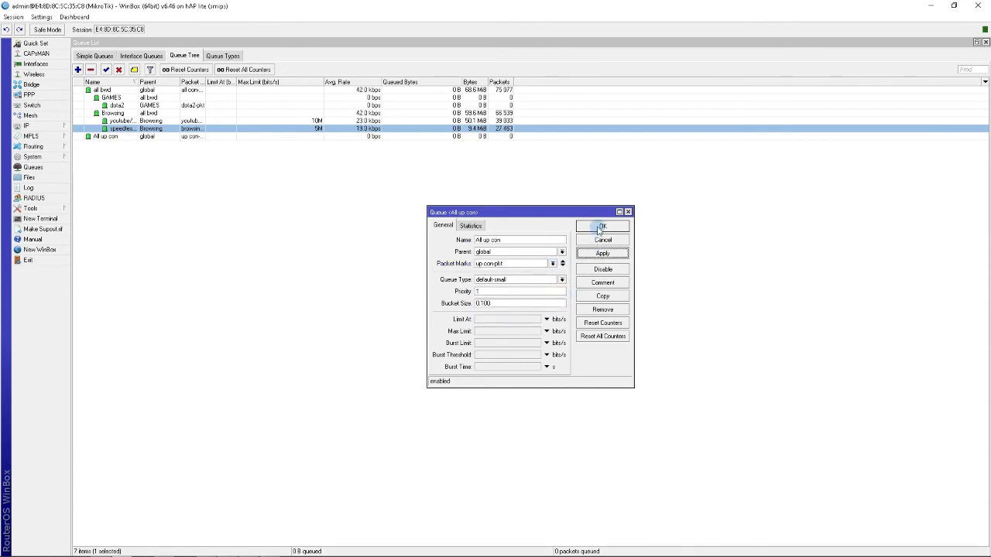
click(601, 227)
click(138, 137)
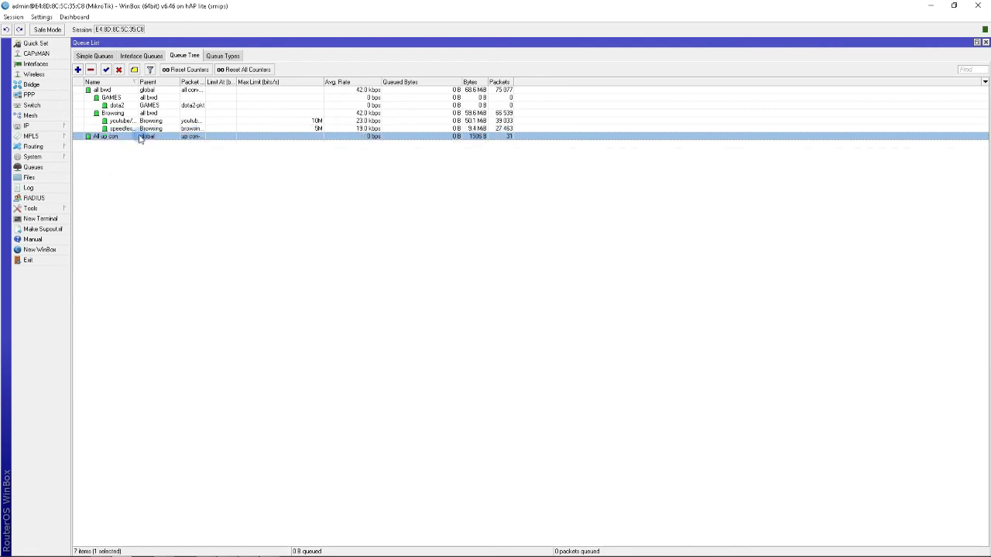
- Add a queue named GAMES up under the All up con parent with priority 1
click(77, 69)
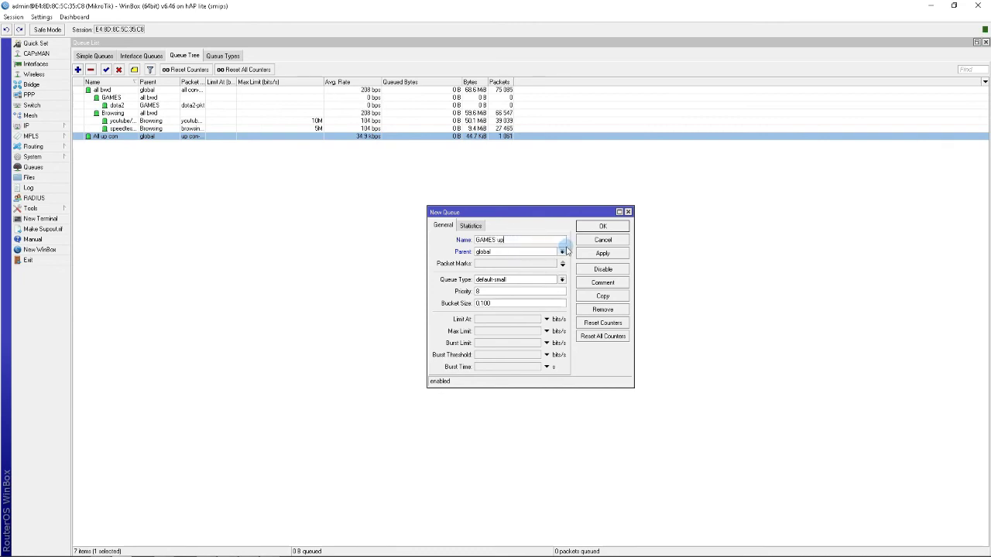
click(562, 253)
click(542, 265)
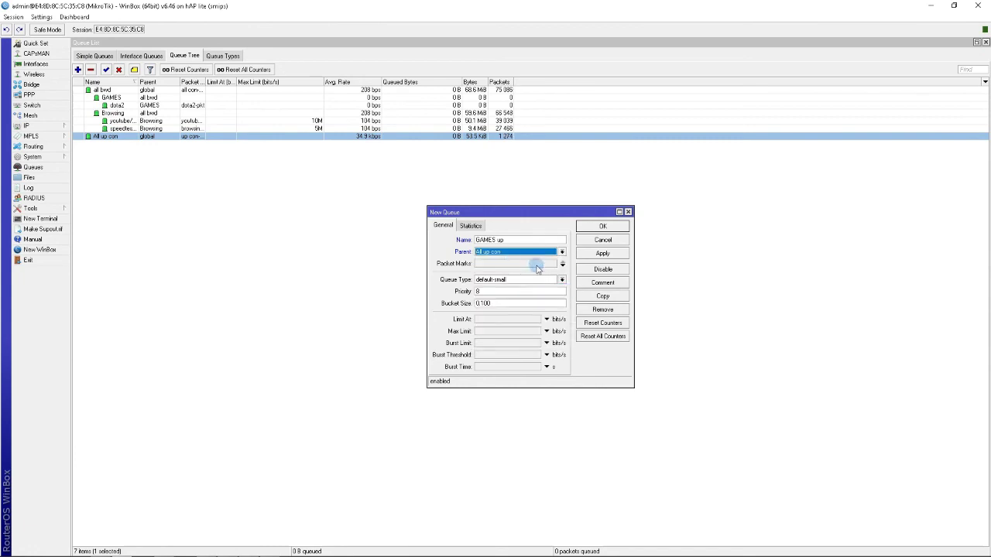
double_click(492, 291)
text(1)
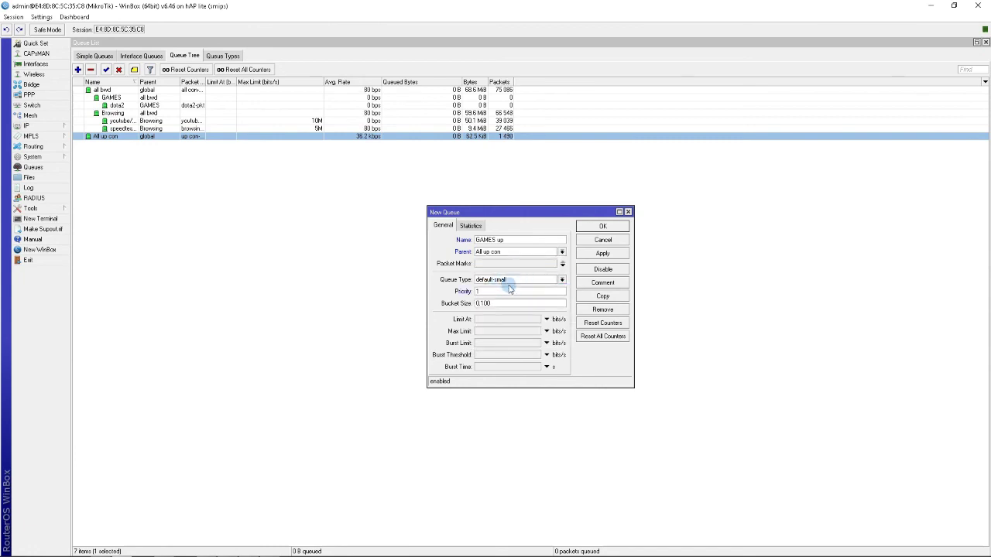
click(596, 255)
click(602, 226)
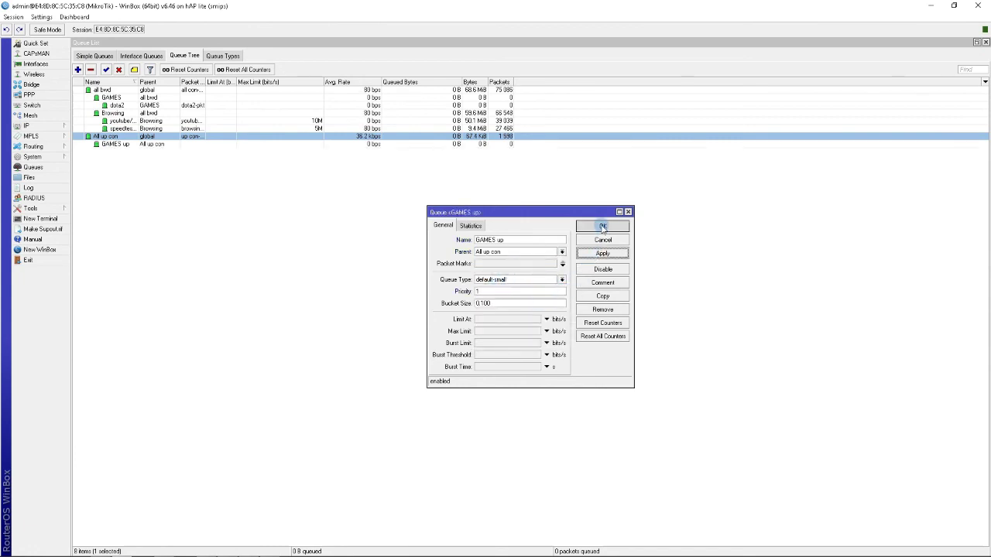
- Add a queue named dota2 up under the GAMES up parent with packet mark dota-up-pkt and priority 1
click(78, 70)
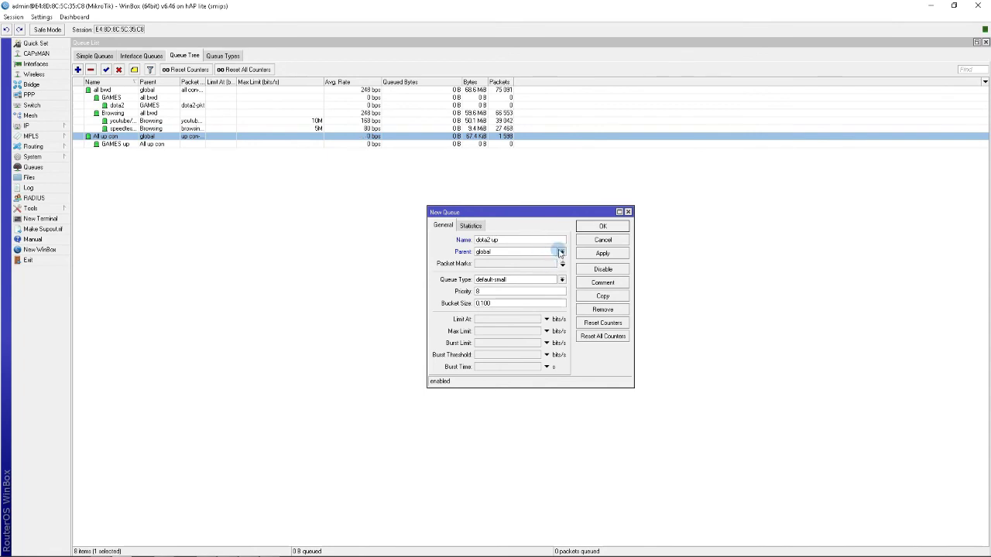
click(559, 251)
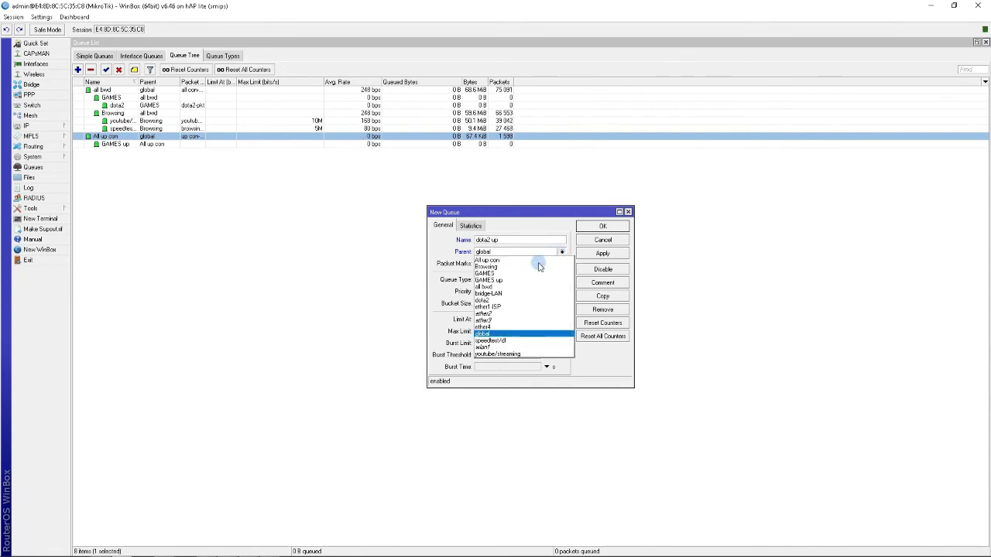
click(500, 280)
click(511, 264)
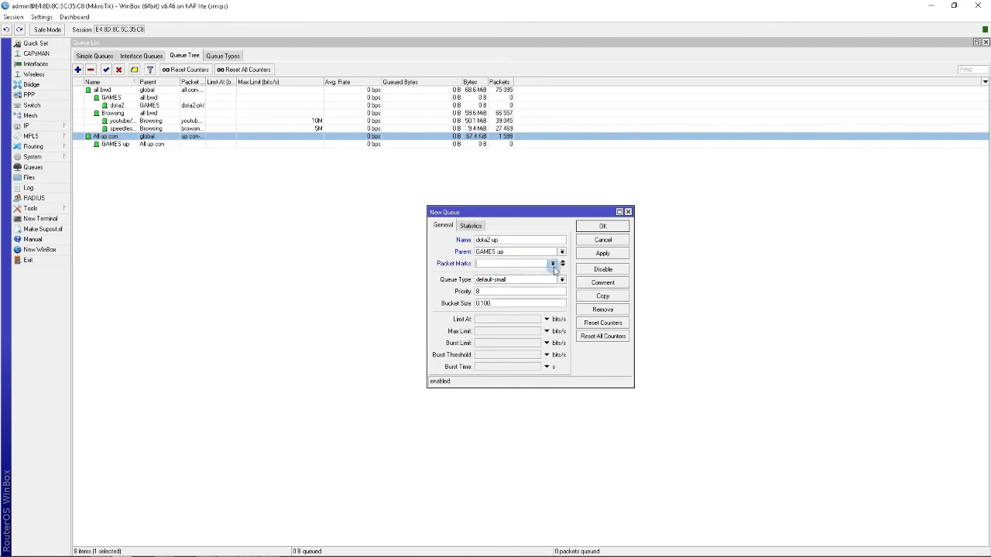
click(552, 264)
click(507, 284)
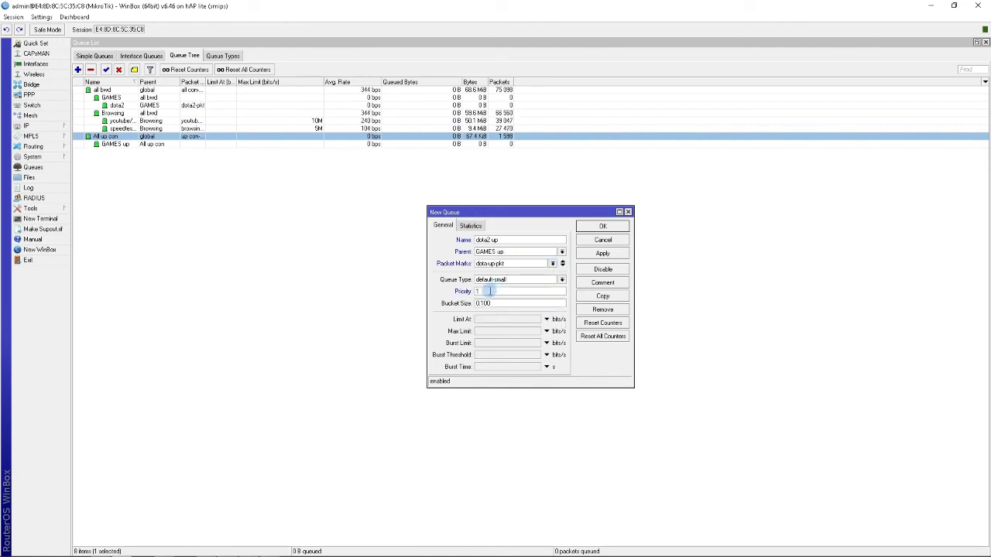
click(602, 254)
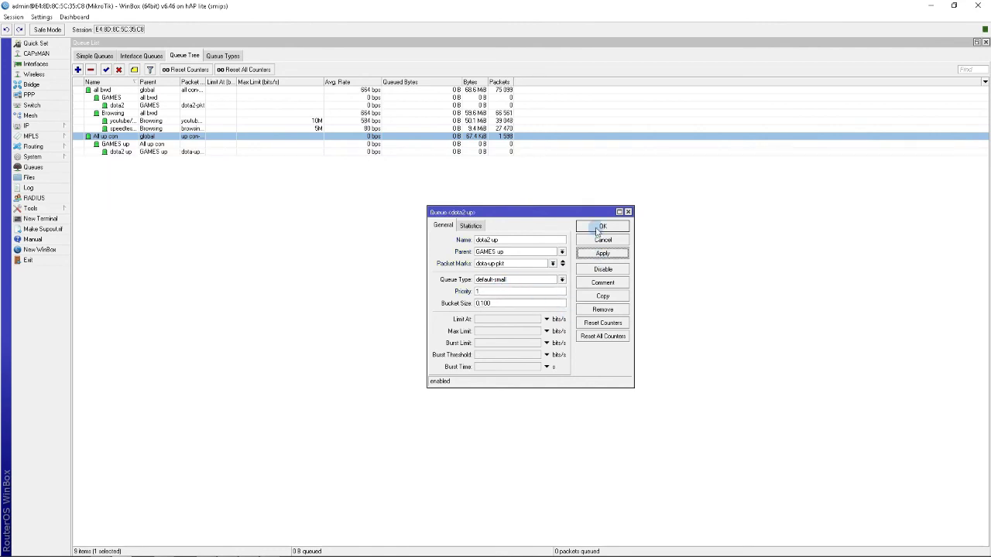
click(601, 228)
click(178, 152)
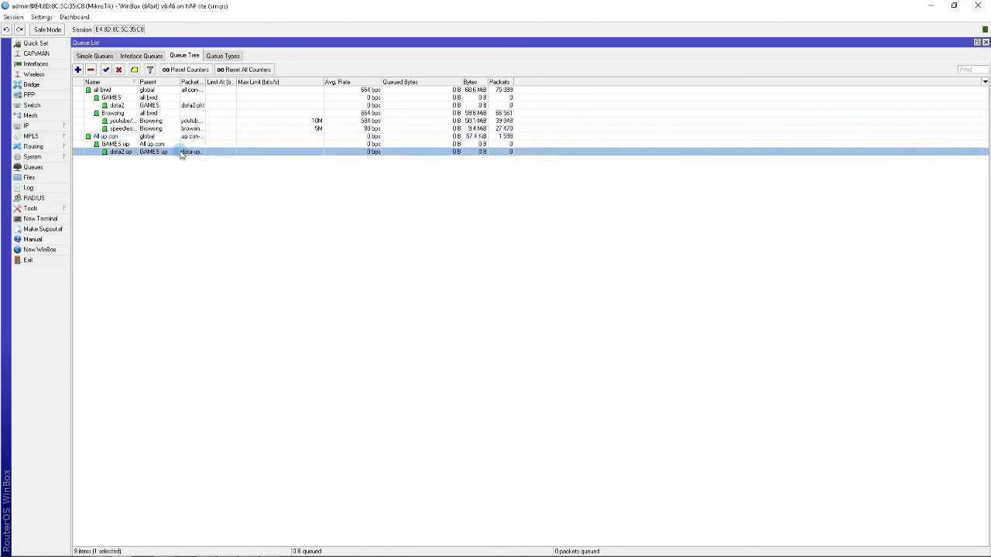
- Start a new queue named Browsing with All up con as its parent and try to apply it
click(77, 69)
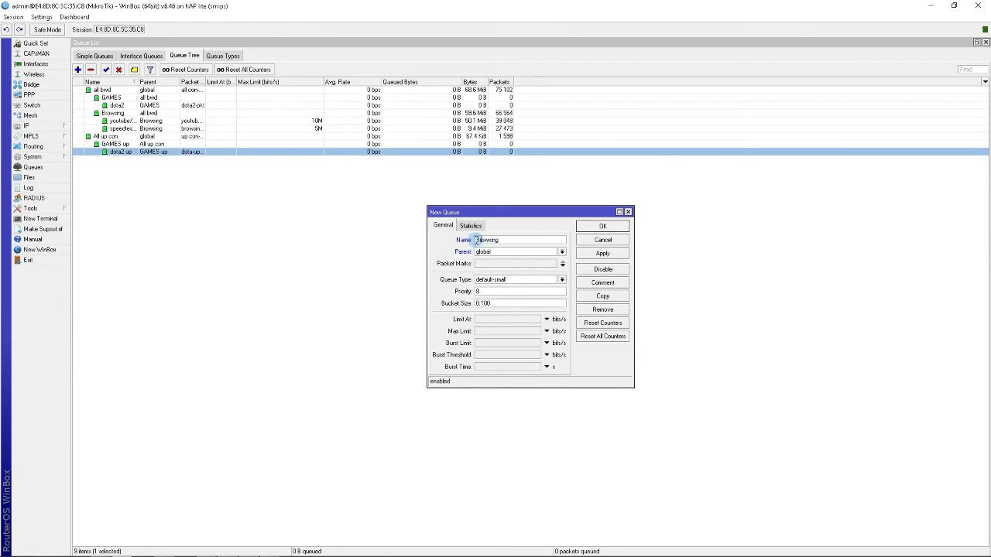
click(562, 252)
click(563, 254)
click(563, 254)
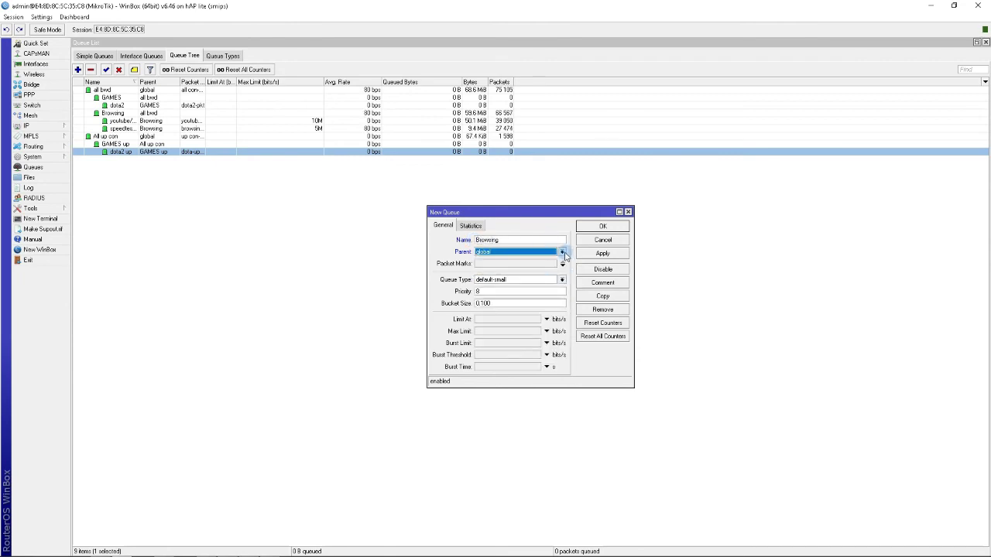
click(564, 254)
click(542, 265)
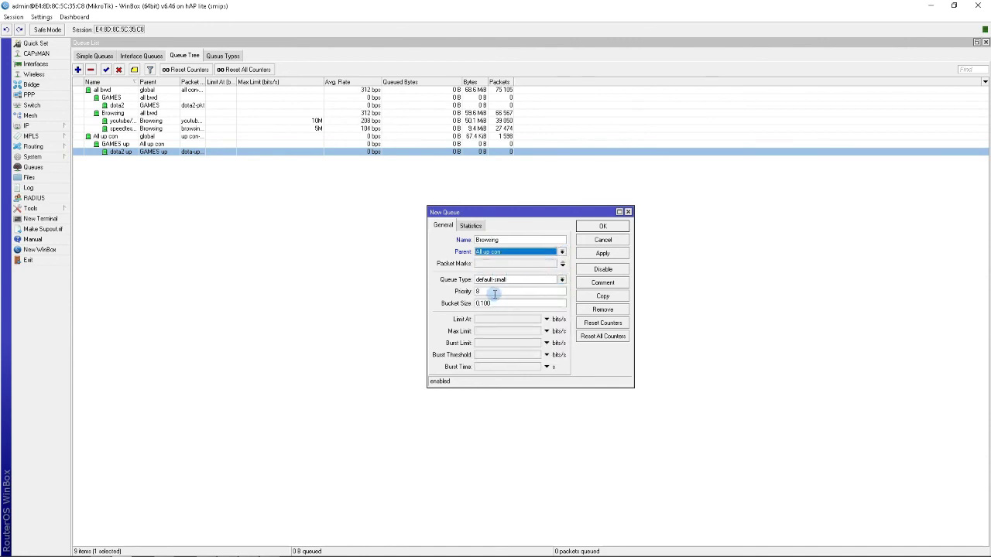
click(509, 265)
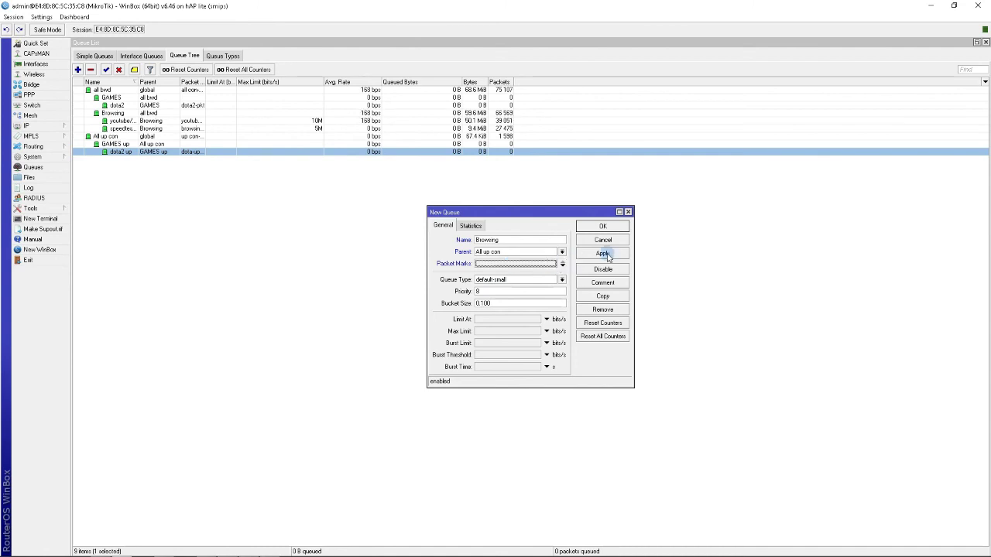
click(603, 254)
click(557, 295)
- Set the new Browsing queue's priority to 5 and try to apply it again
double_click(506, 291)
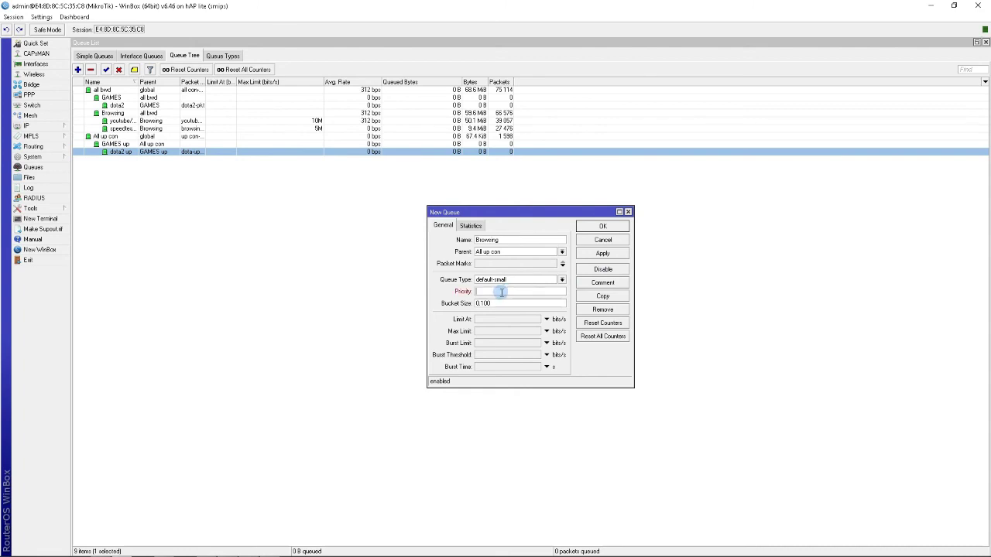
click(602, 253)
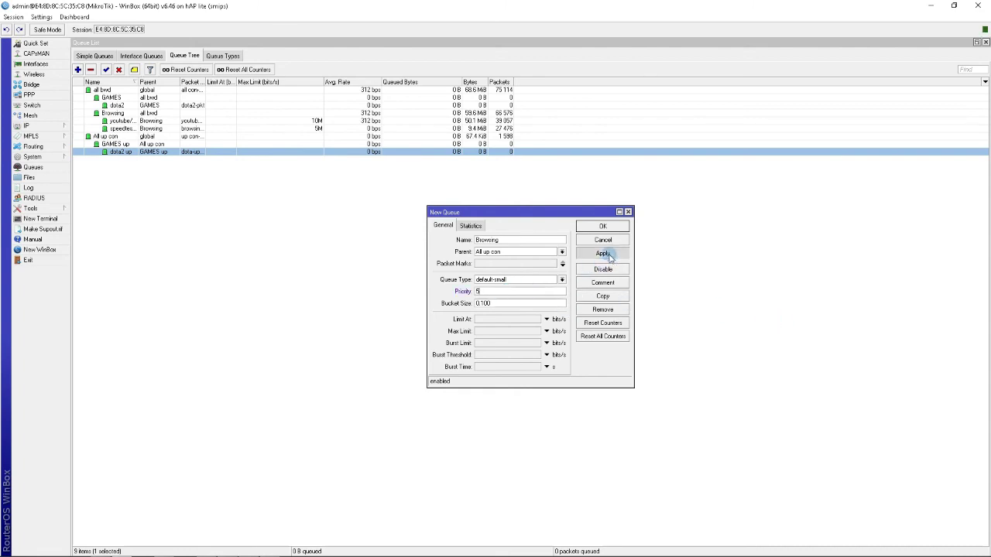
click(557, 295)
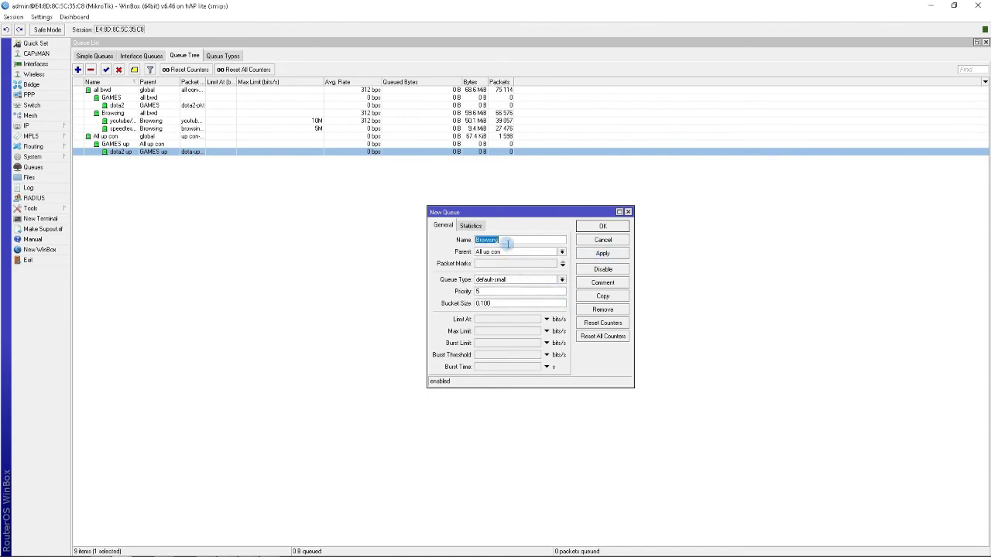
- Rename the new queue as Browsing up and save it
click(505, 240)
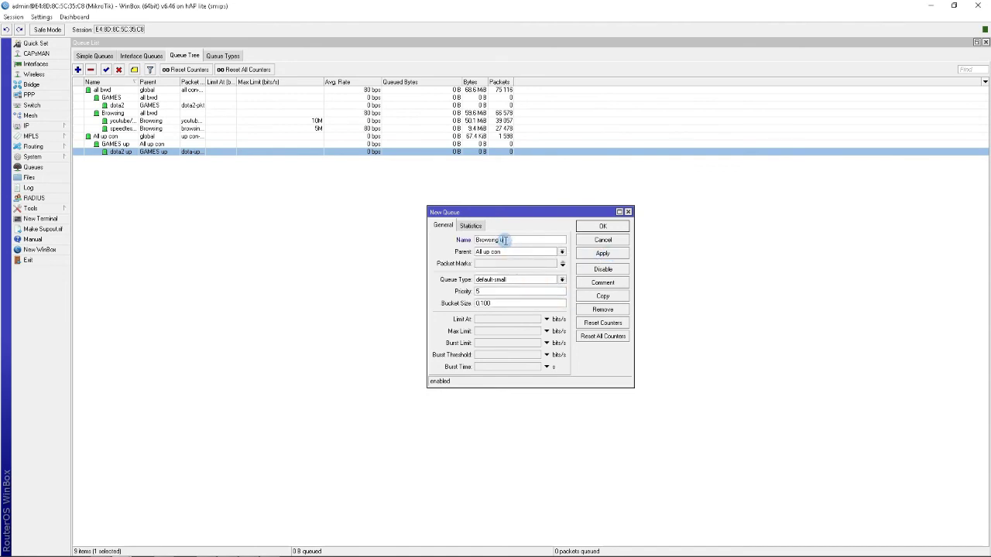
click(602, 253)
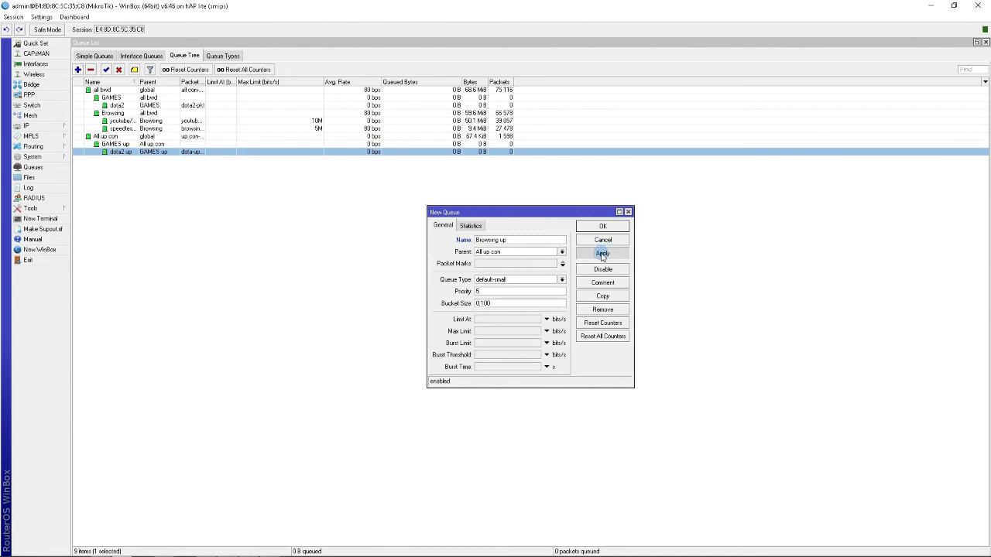
click(603, 227)
click(132, 159)
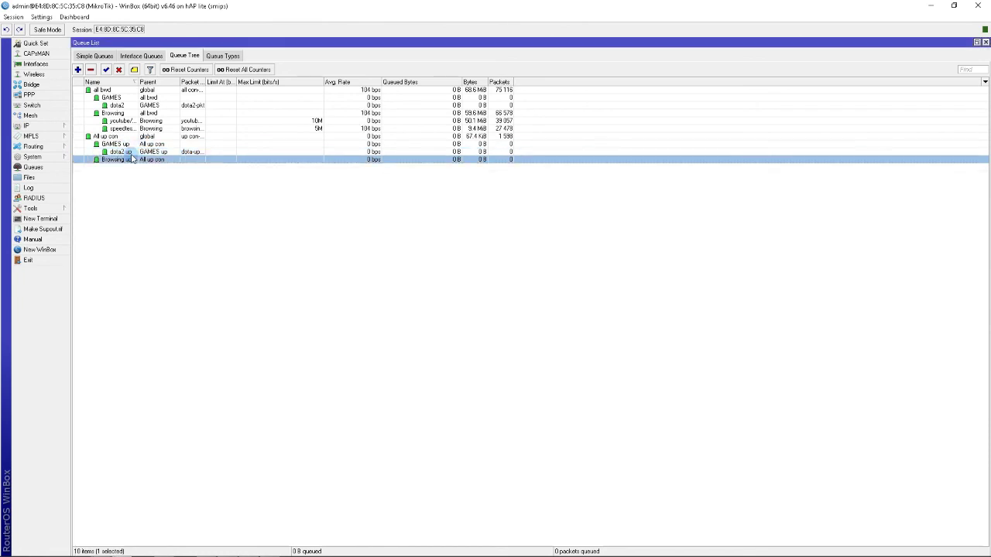
- Add a queue named youtube/streaming up under the Browsing up parent with packet mark youtube-pkt-up
click(77, 70)
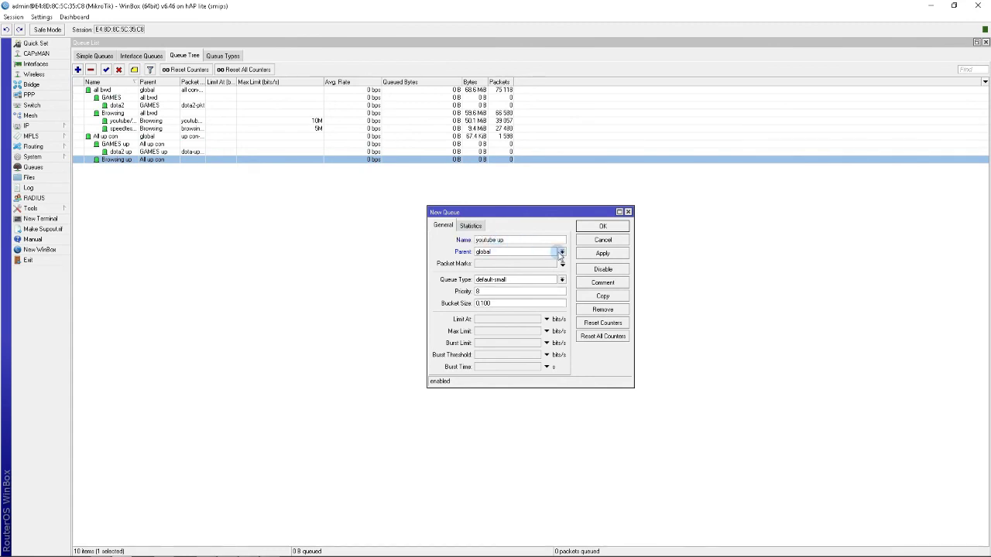
click(562, 252)
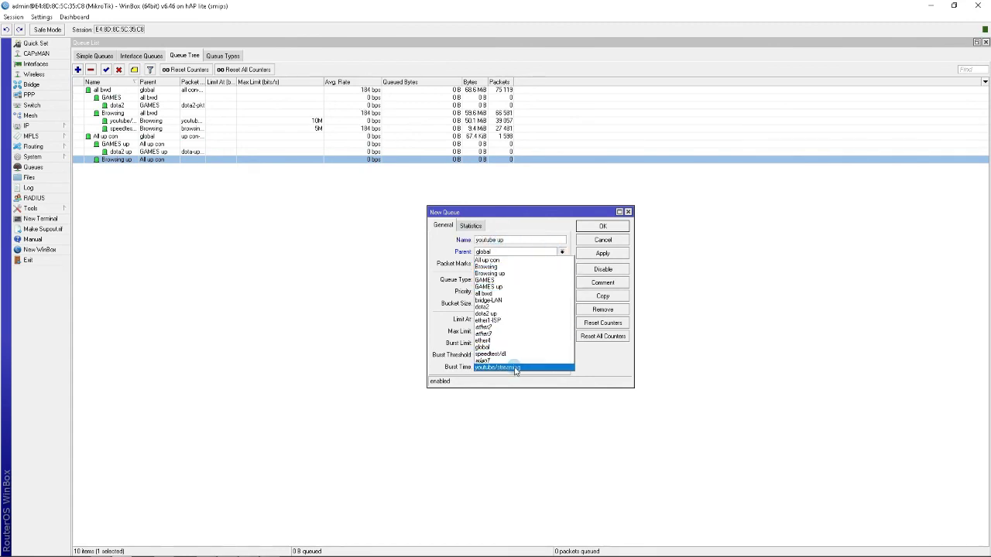
click(507, 275)
click(517, 240)
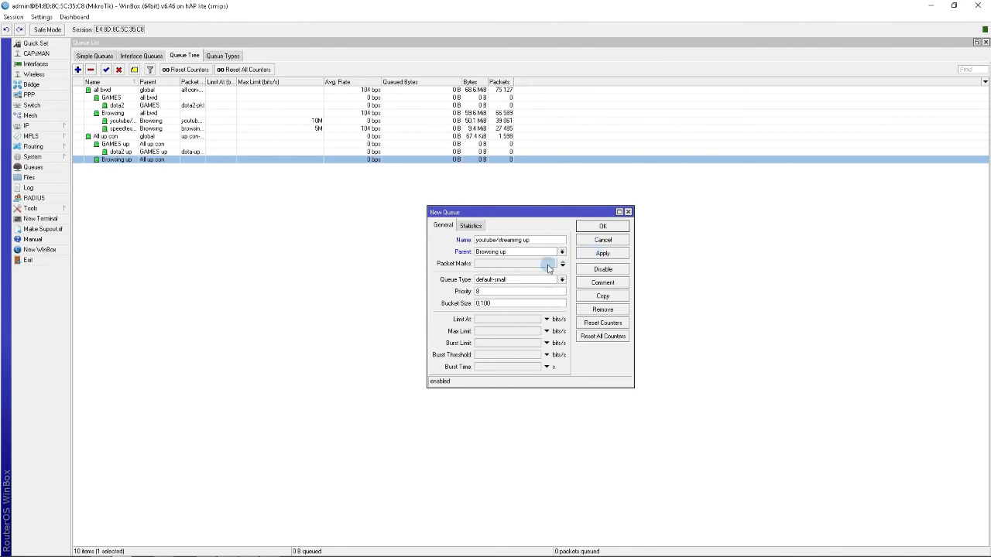
click(552, 264)
click(552, 263)
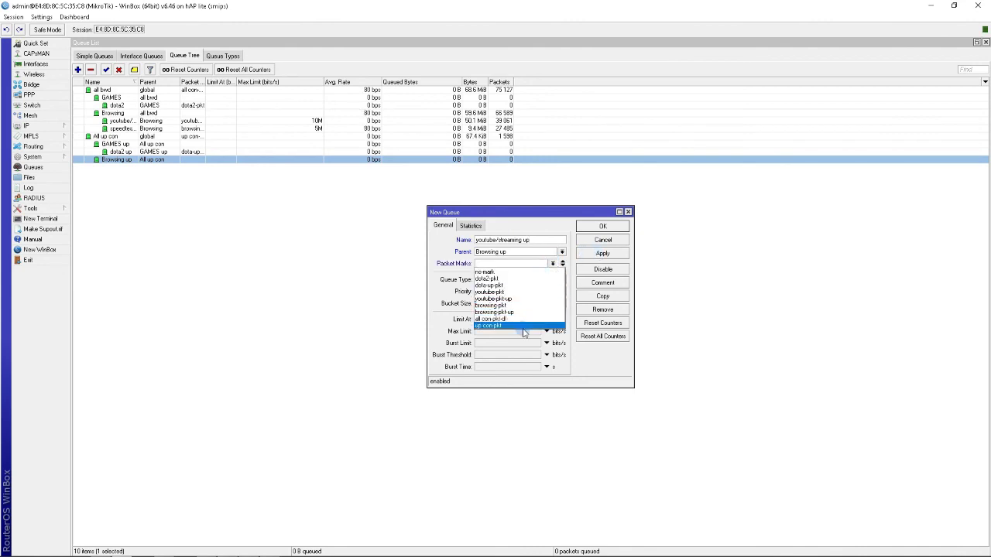
click(511, 298)
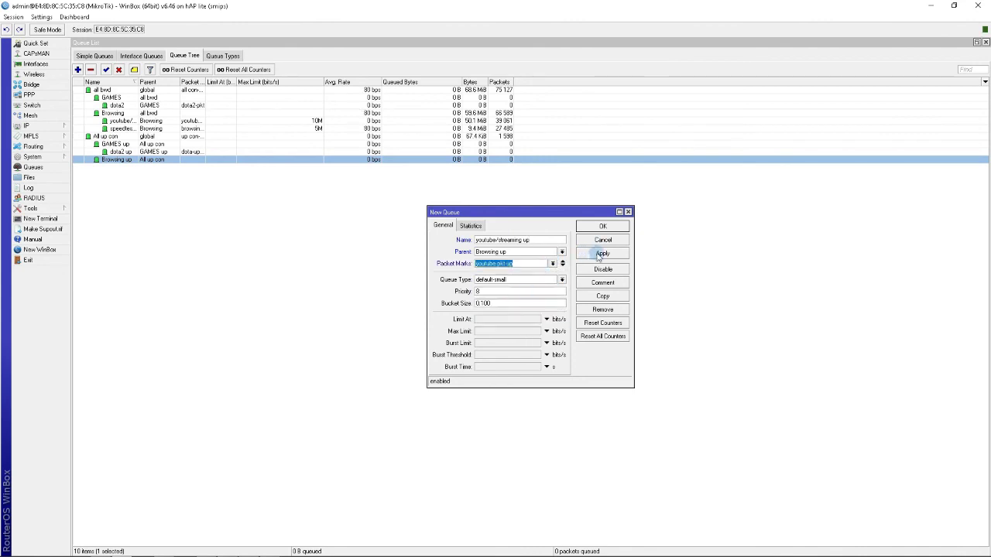
click(602, 254)
click(602, 226)
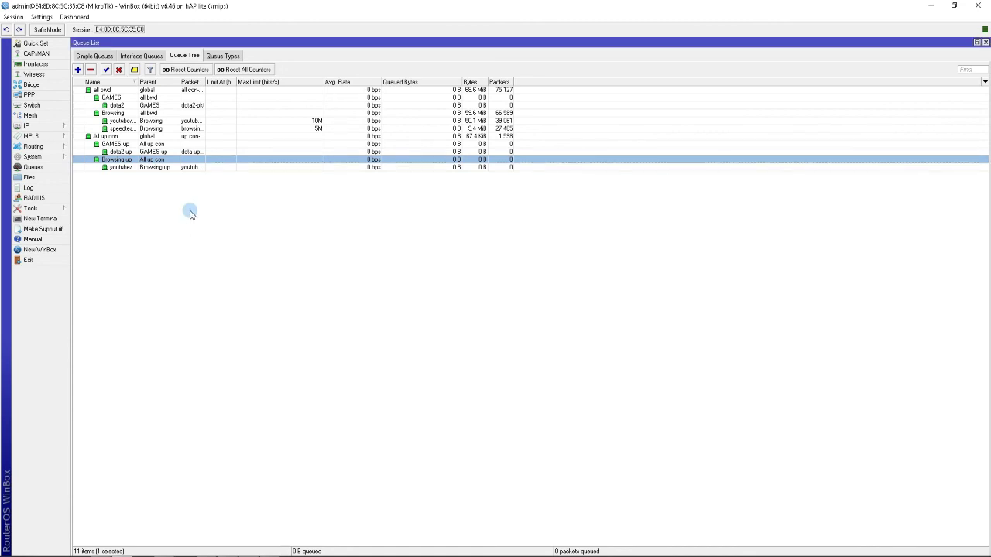
click(194, 174)
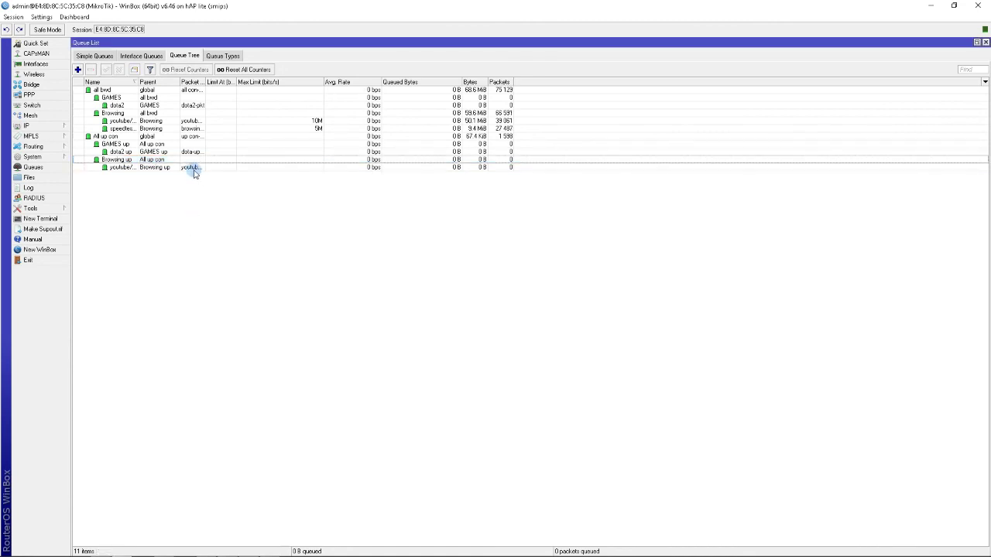
click(177, 147)
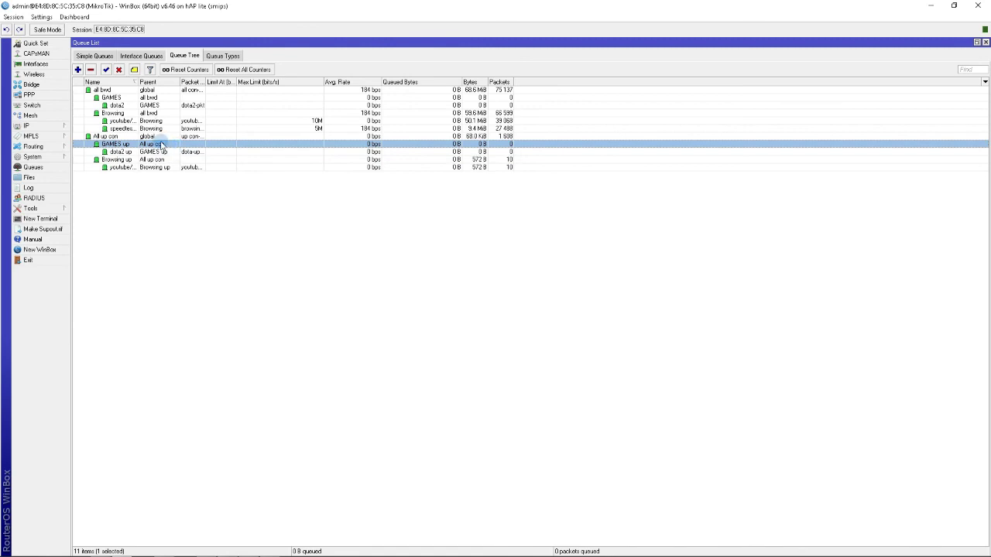
click(152, 168)
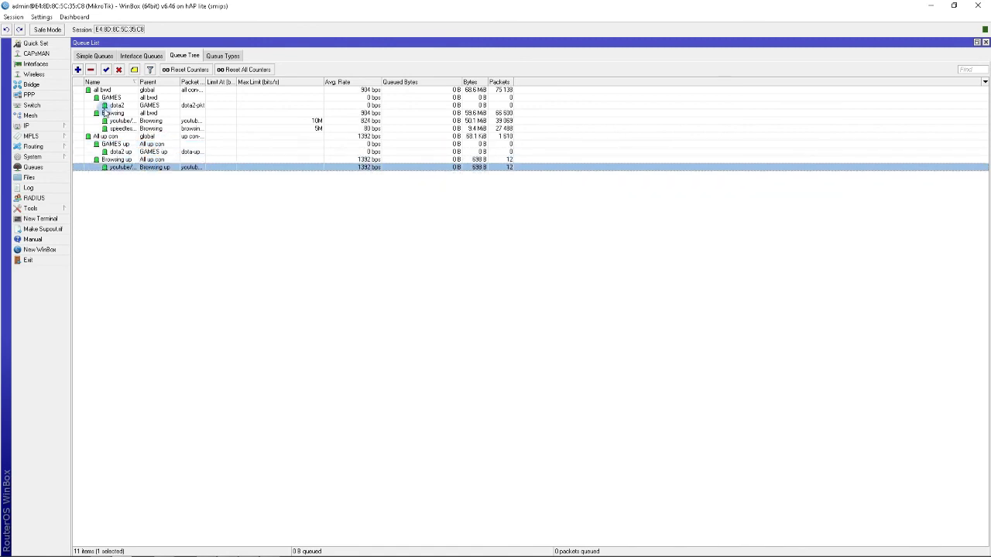
- Add a queue named speedtest/dl up under the Browsing up parent with packet mark browsing-pkt-up
click(76, 69)
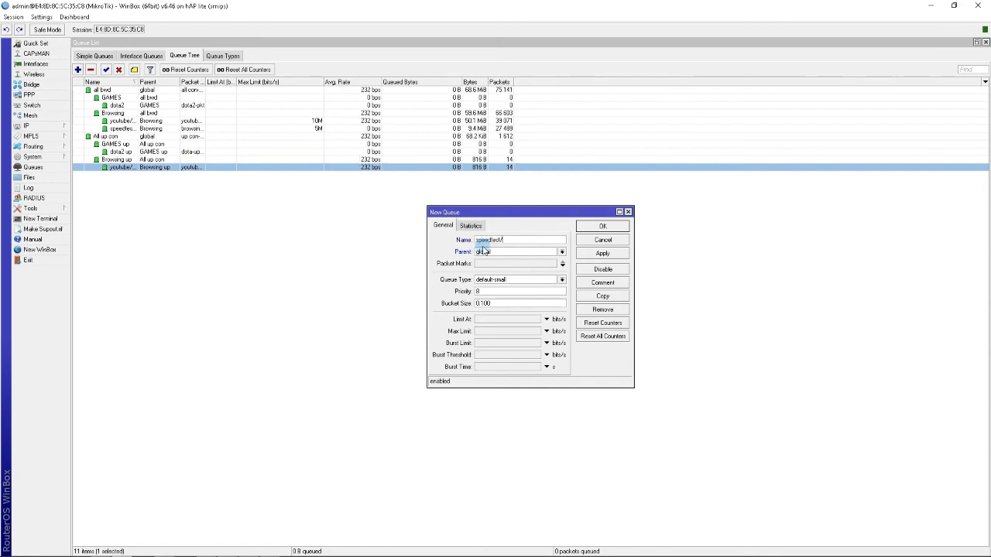
text(speedtest/dl up)
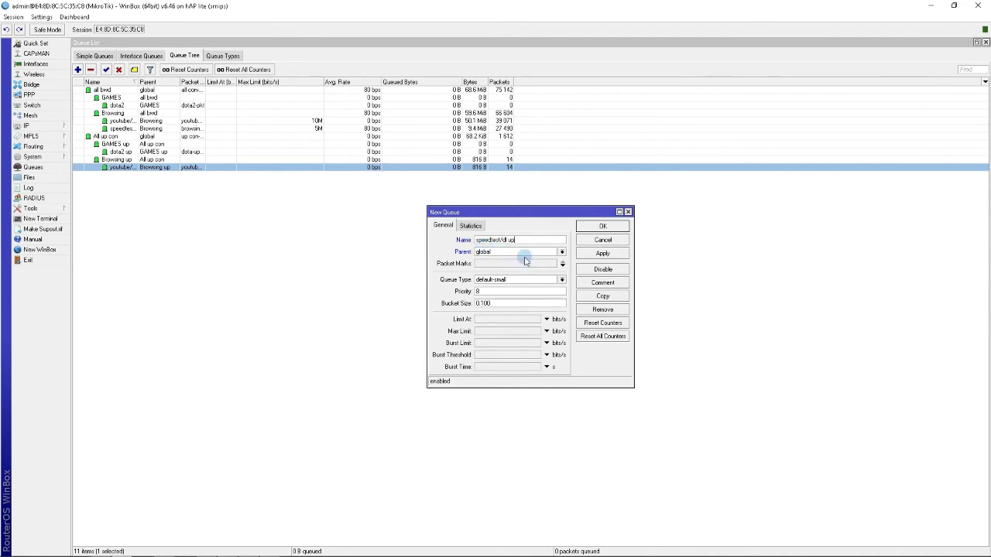
click(562, 252)
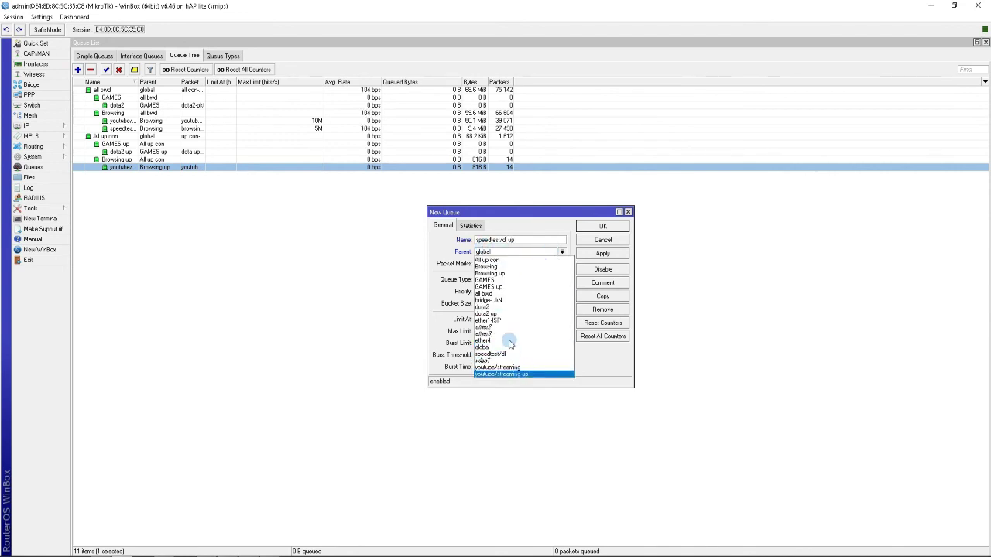
click(506, 274)
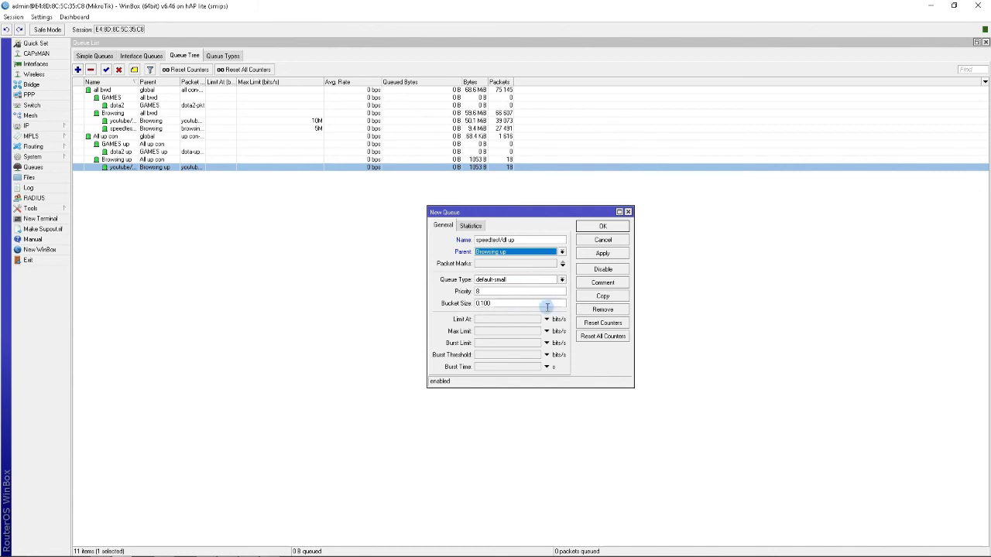
click(602, 253)
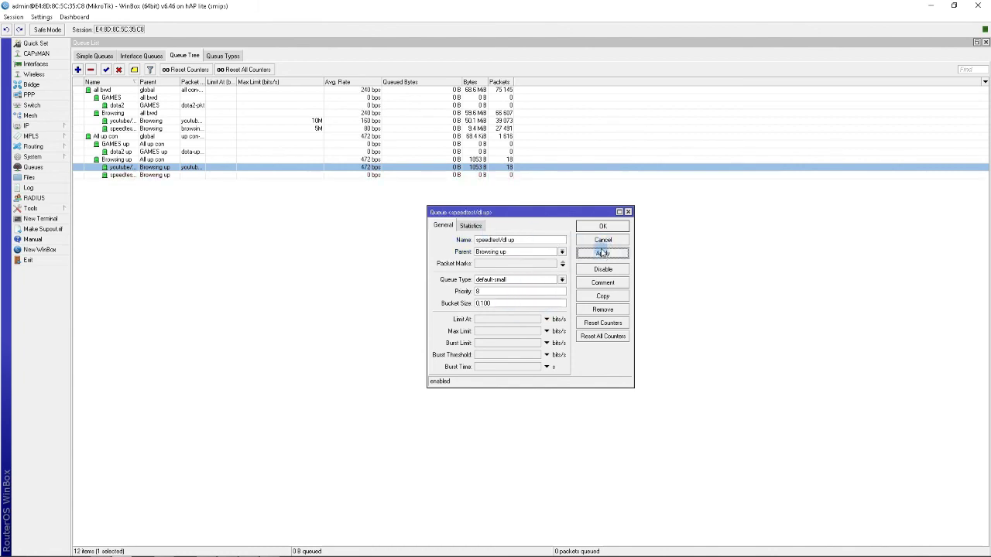
click(552, 264)
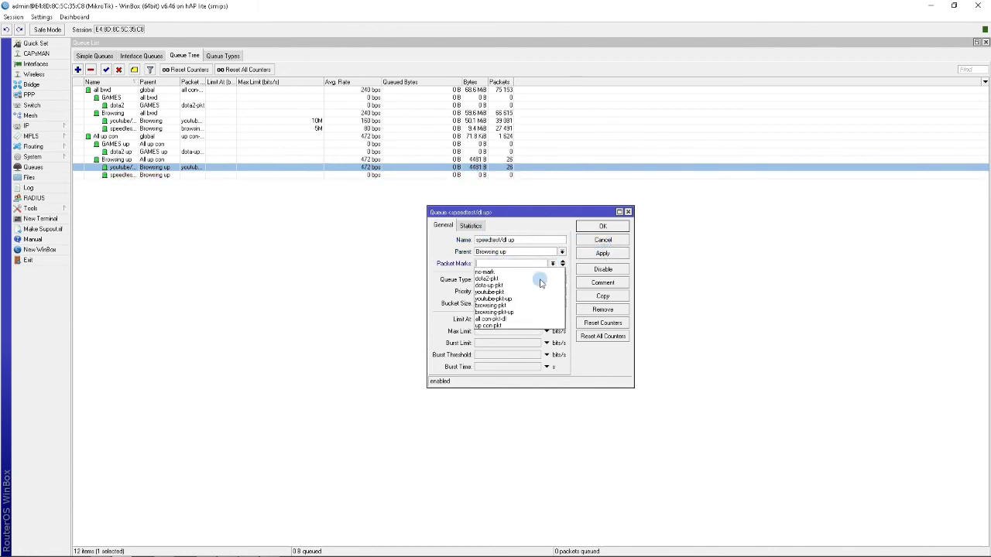
click(500, 312)
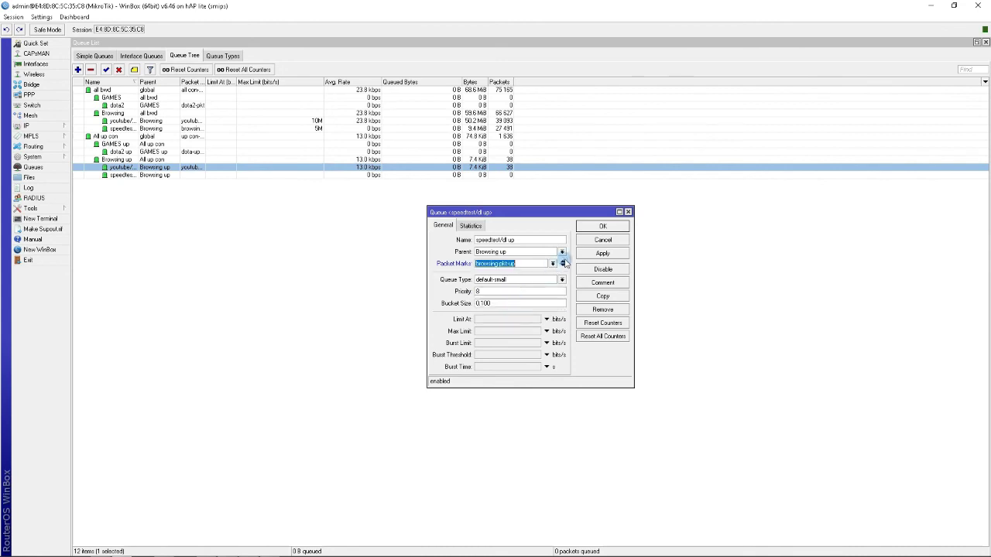
click(602, 253)
click(603, 227)
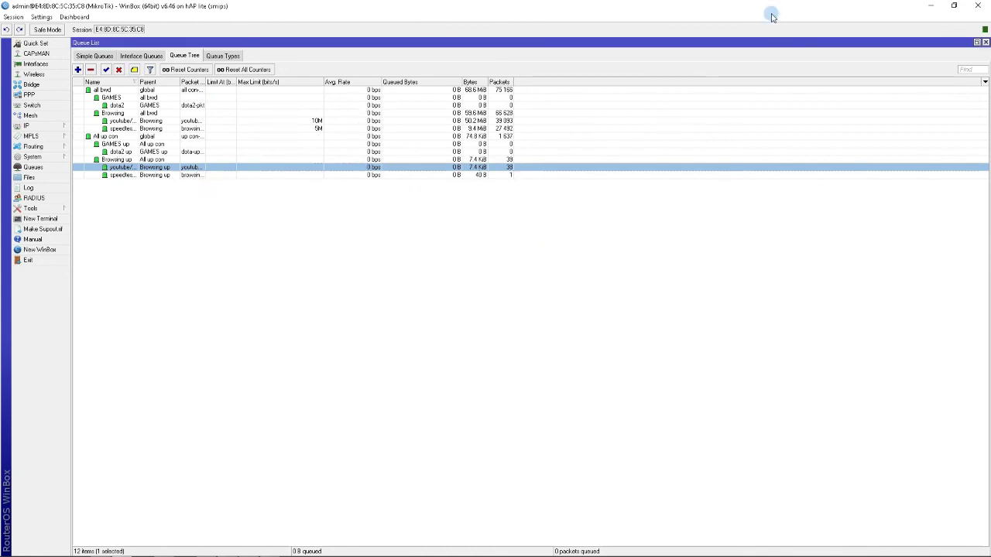
- Restore the WinBox window to a smaller size beside the desktop icons and narrow the queue tree's Max Limit column
click(954, 6)
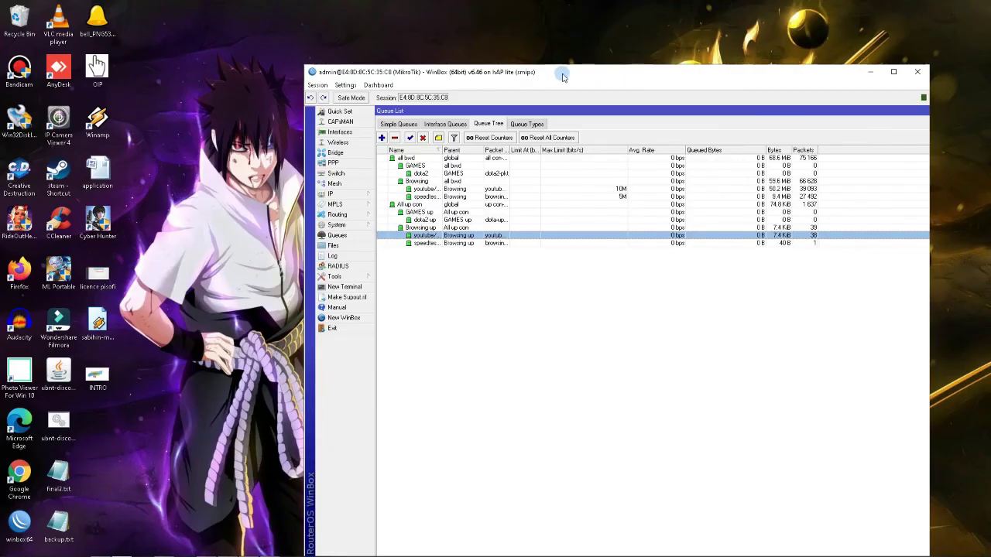
drag(565, 75, 580, 53)
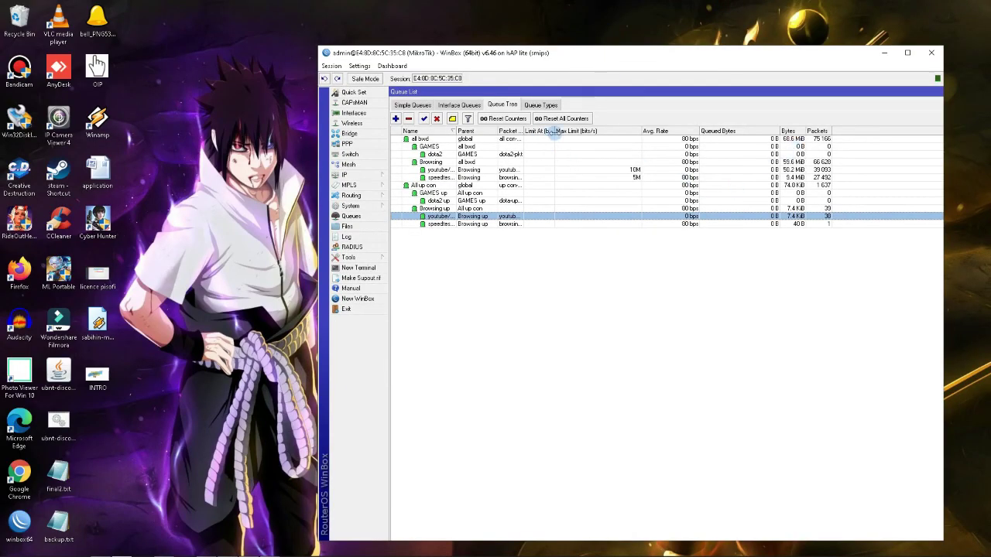
drag(640, 131, 598, 130)
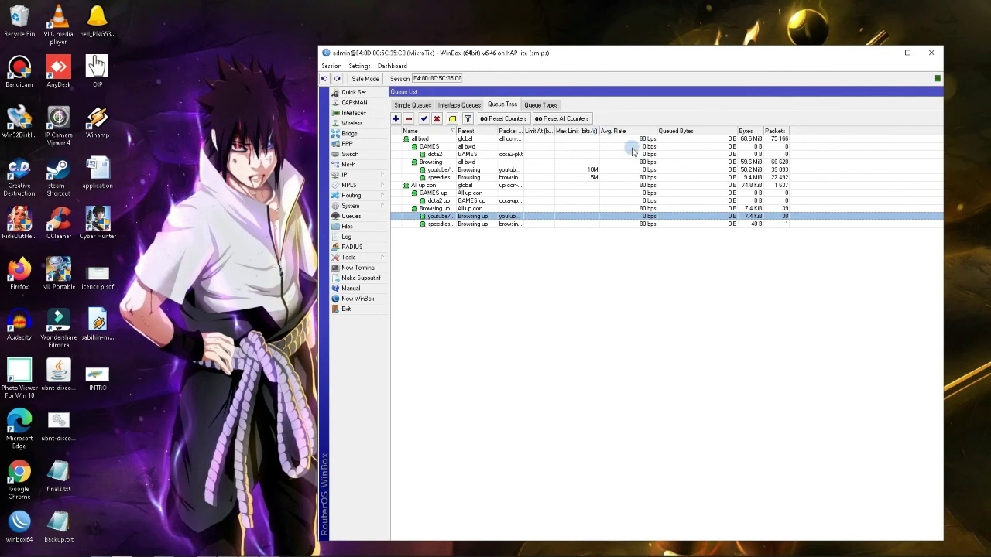
click(616, 155)
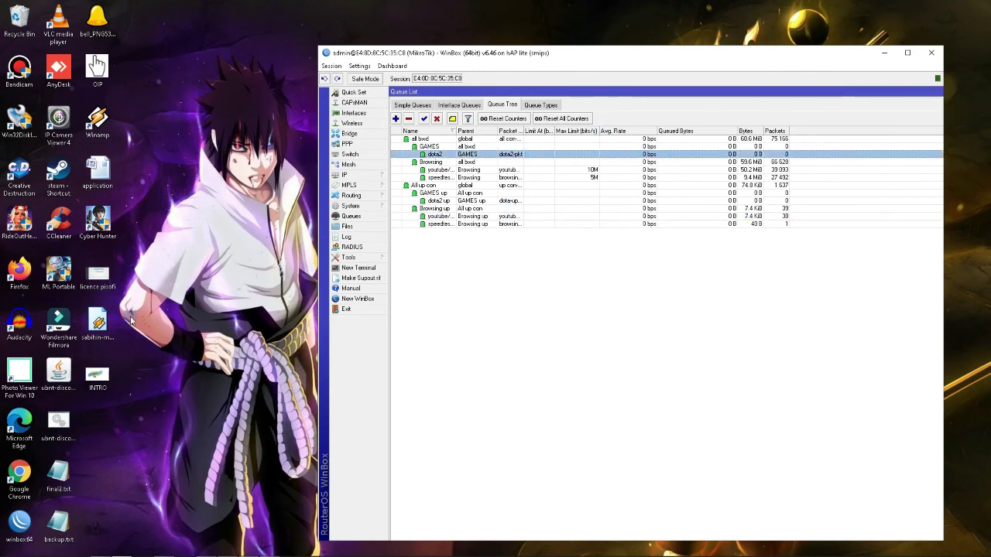
- Launch Steam from the desktop and close its news window, narrowing the queue tree's Queued Bytes column while it loads
double_click(65, 179)
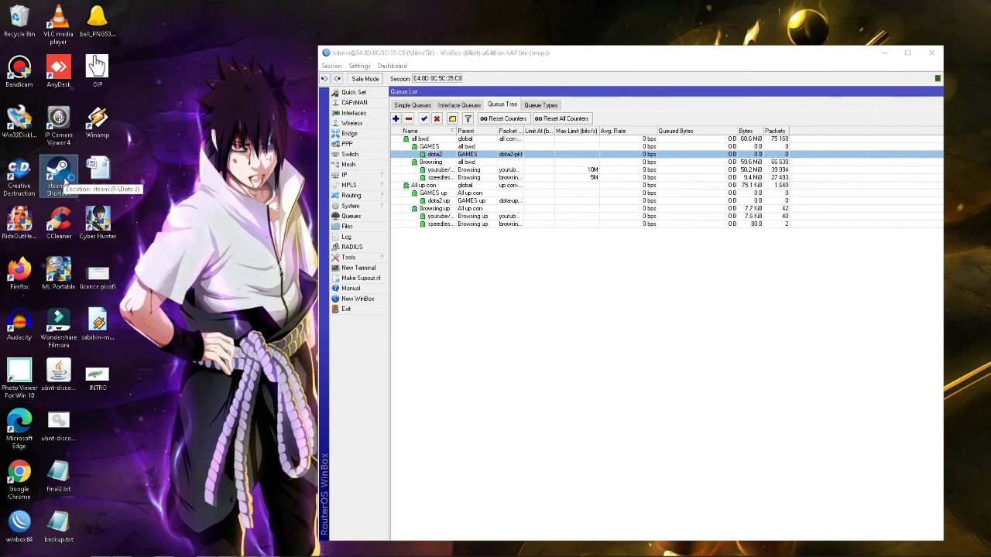
right_click(176, 122)
click(208, 153)
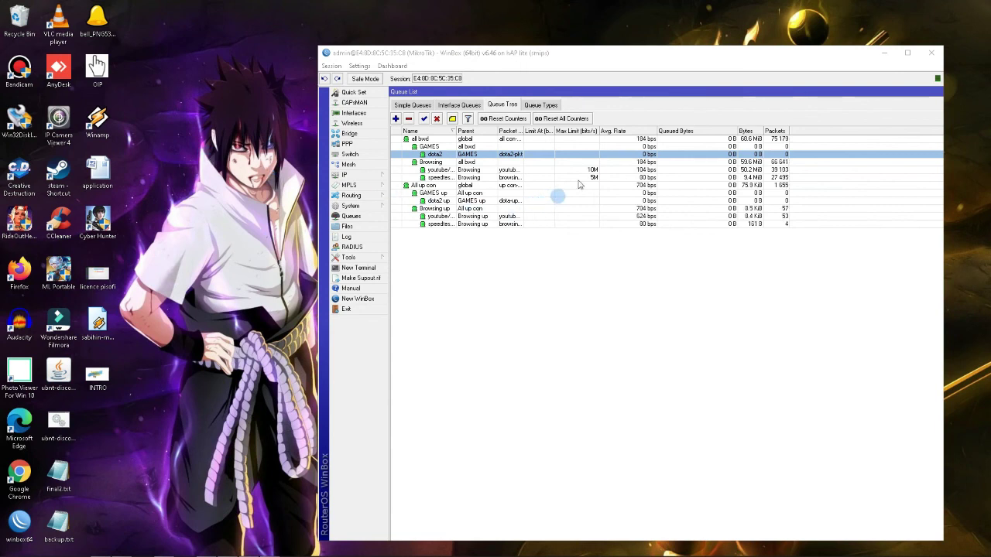
drag(729, 129, 755, 129)
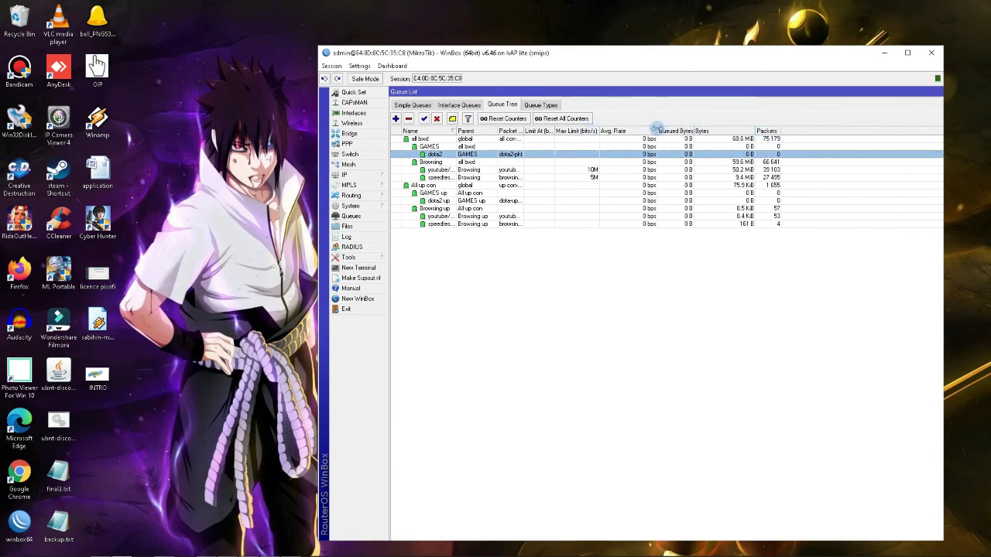
click(291, 550)
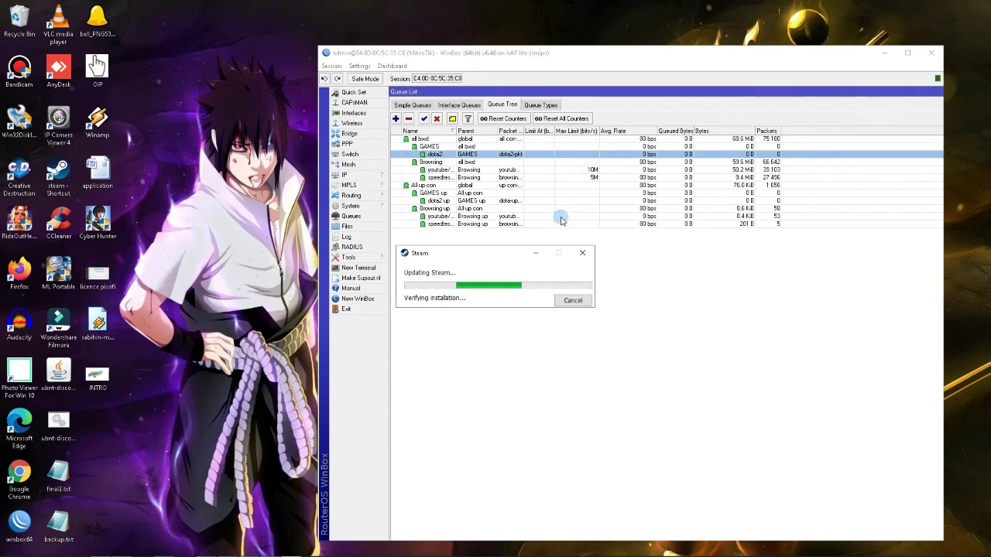
right_click(221, 155)
click(246, 186)
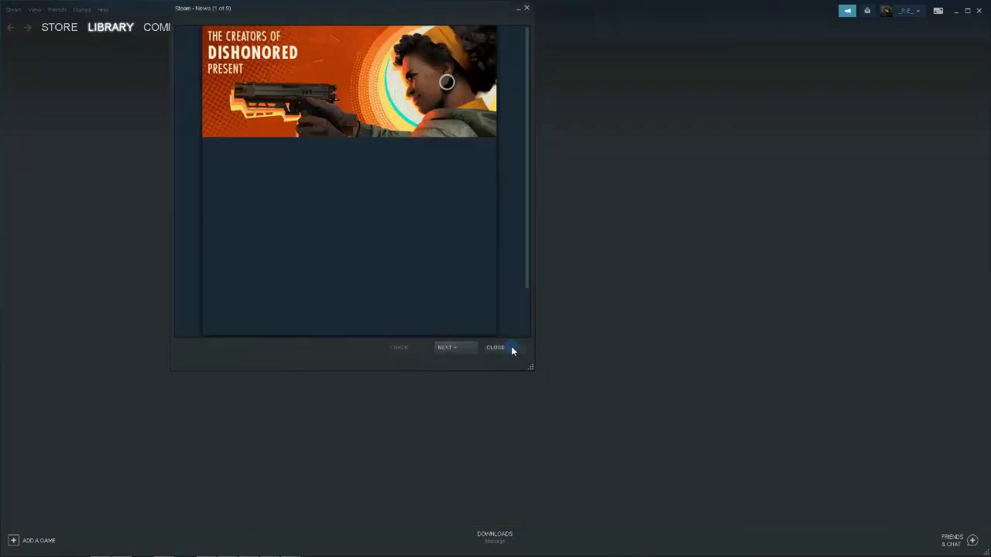
click(509, 346)
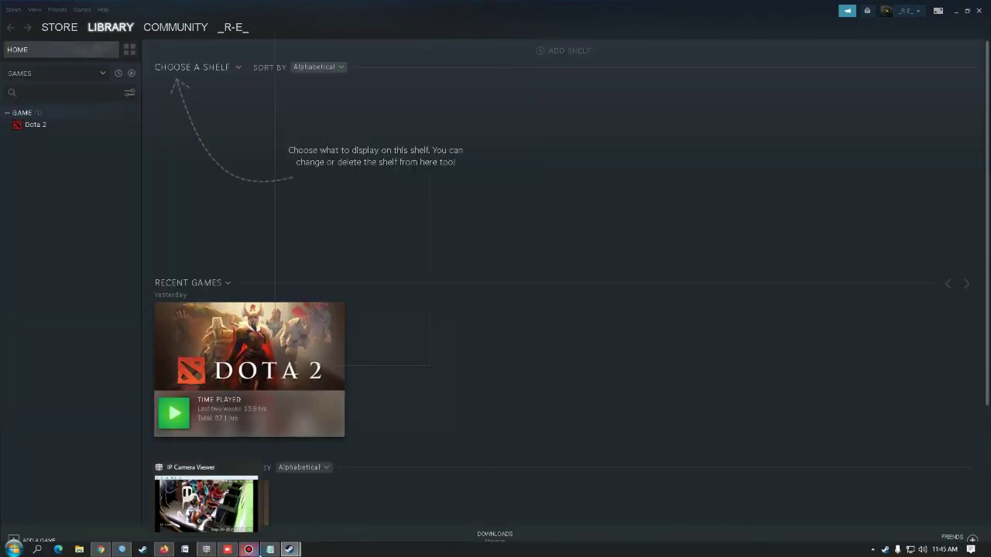
- Check the dota2 queue's traffic in WinBox, launch Dota 2 from the Steam library and minimize Steam
click(121, 550)
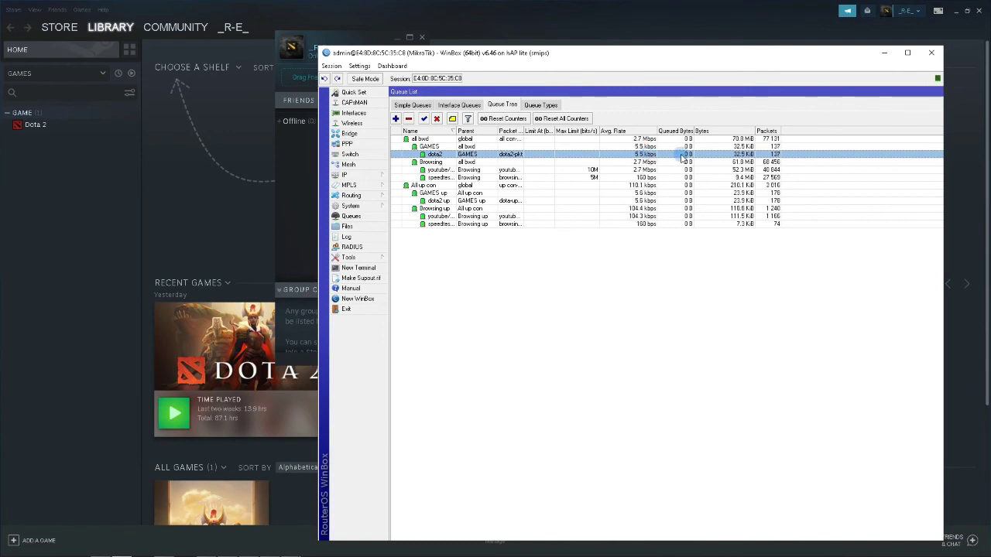
click(175, 416)
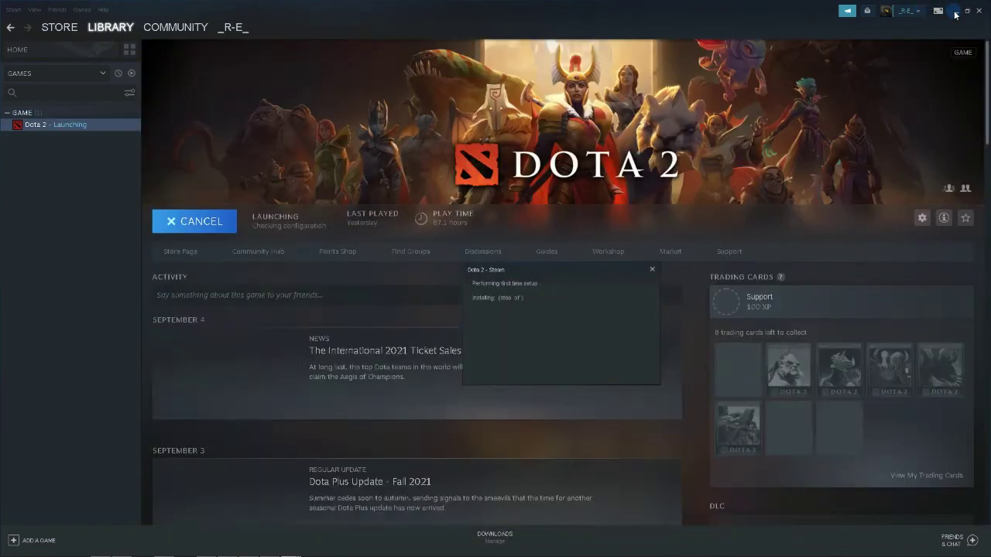
click(956, 15)
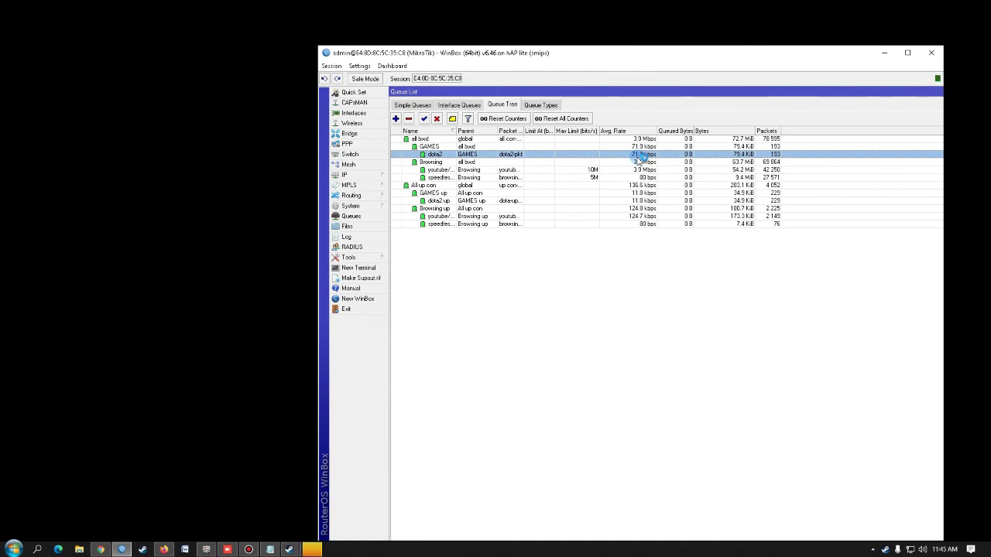
- Maximize WinBox and examine the traffic of the download and upload queues in the queue tree while Dota 2 runs
click(461, 105)
click(428, 109)
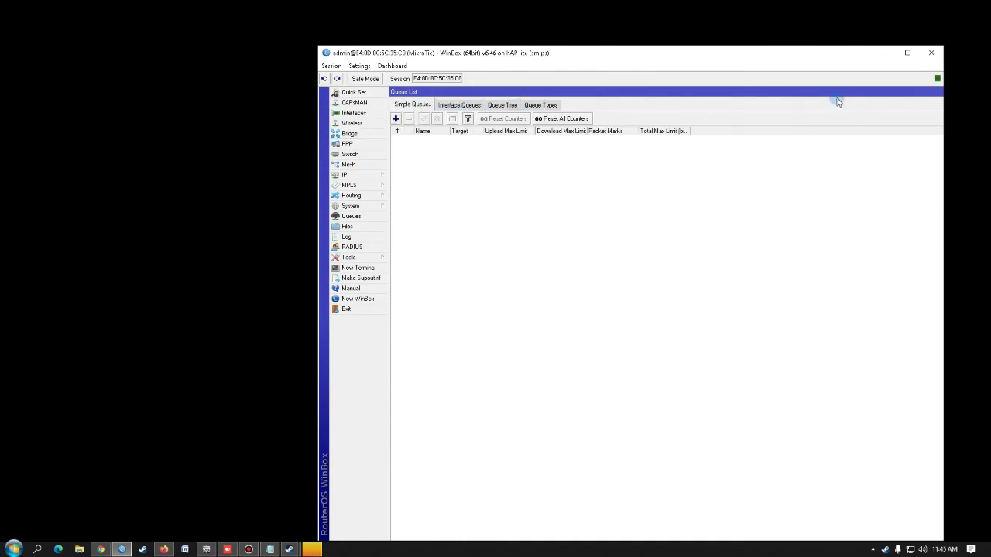
click(907, 52)
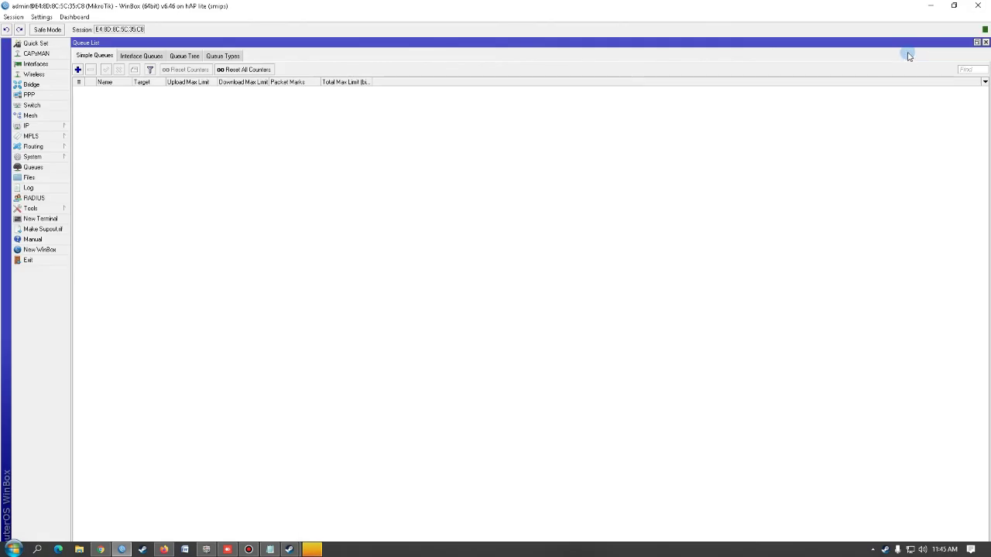
click(190, 58)
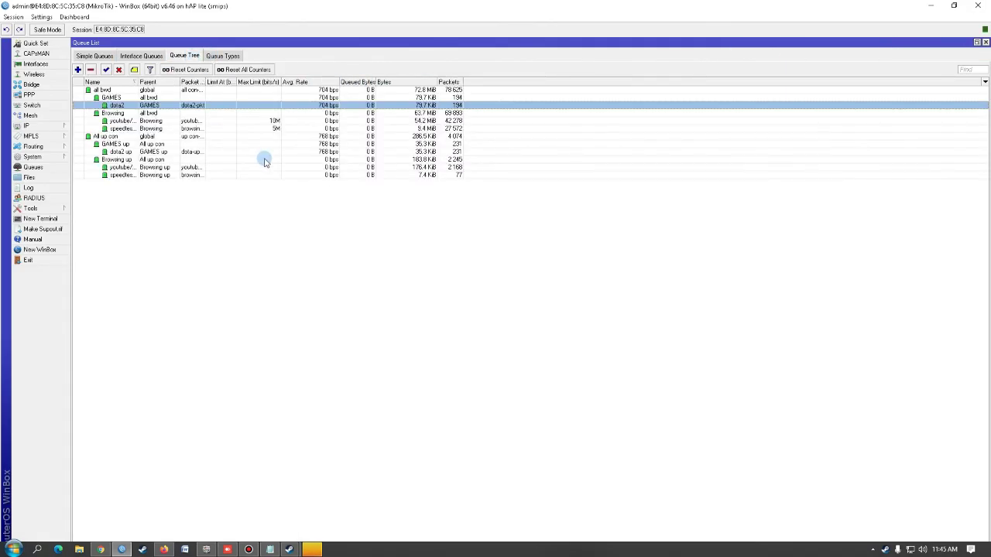
click(281, 160)
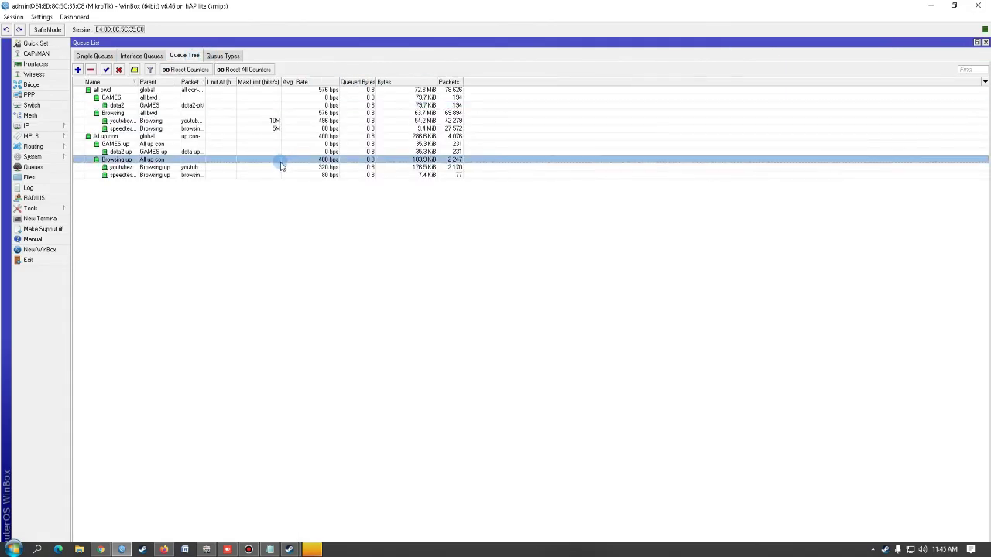
click(298, 174)
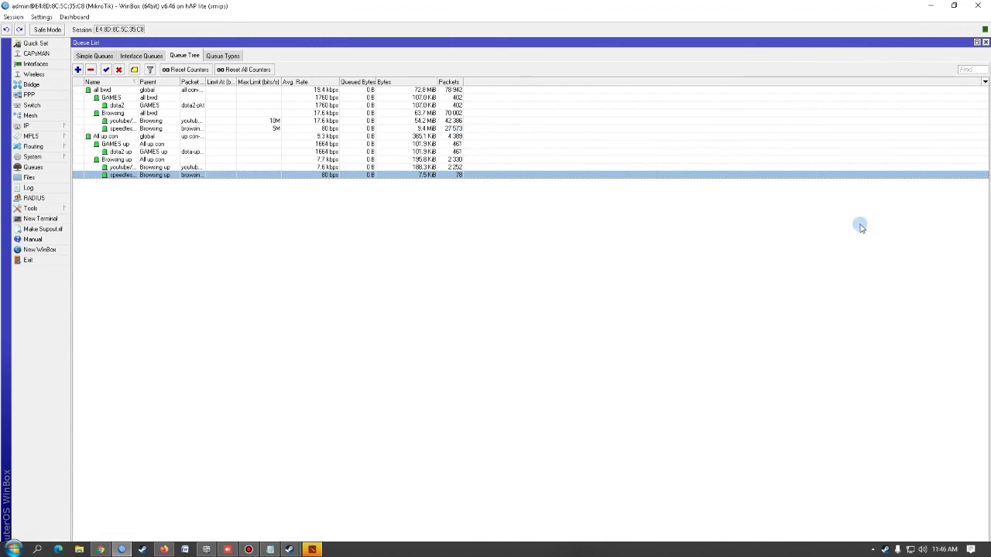
mouse_move(238, 552)
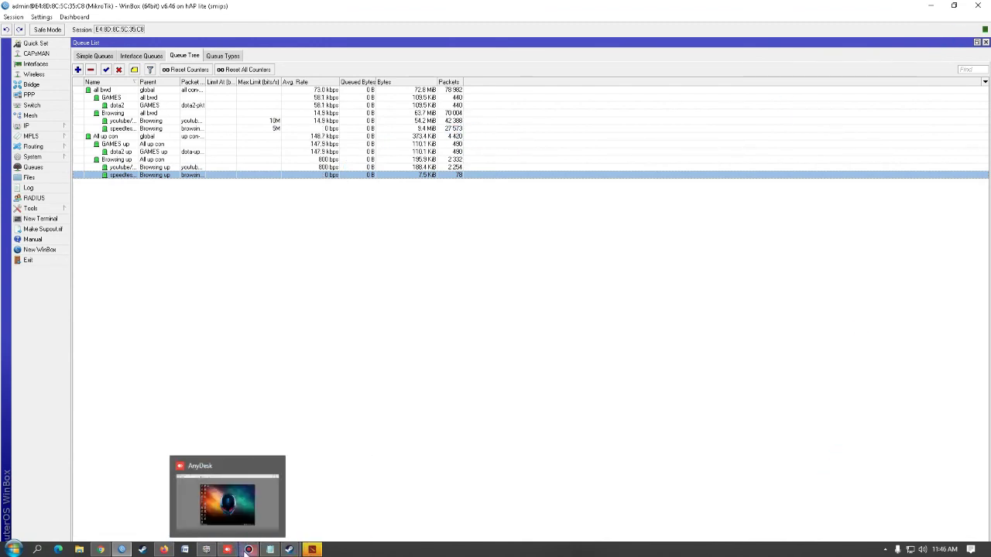
click(249, 551)
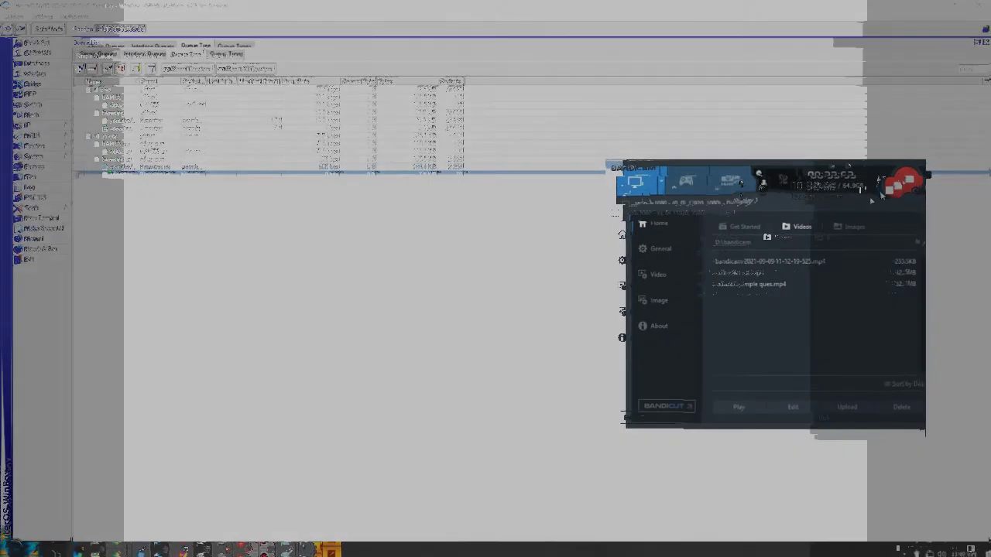